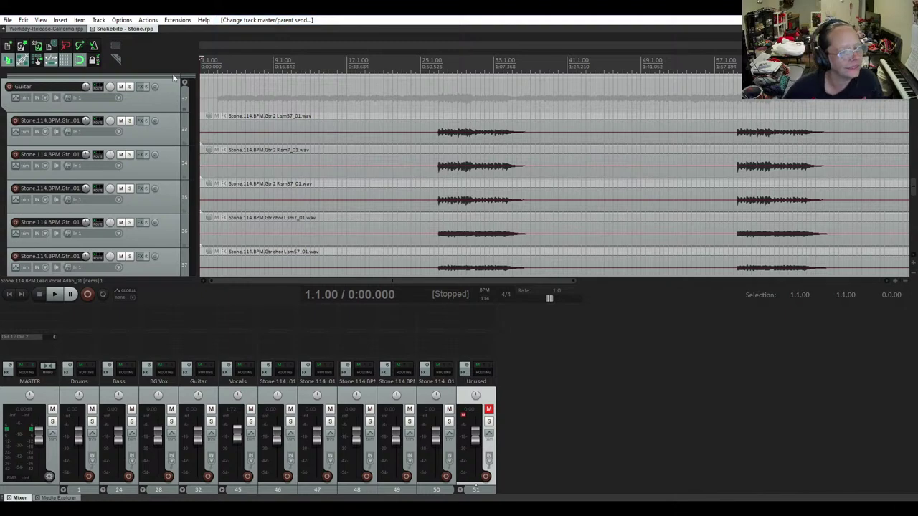
Return to the Drums folder at the head of the track list and play the song from the beginning
scroll(139, 180, "up", 5)
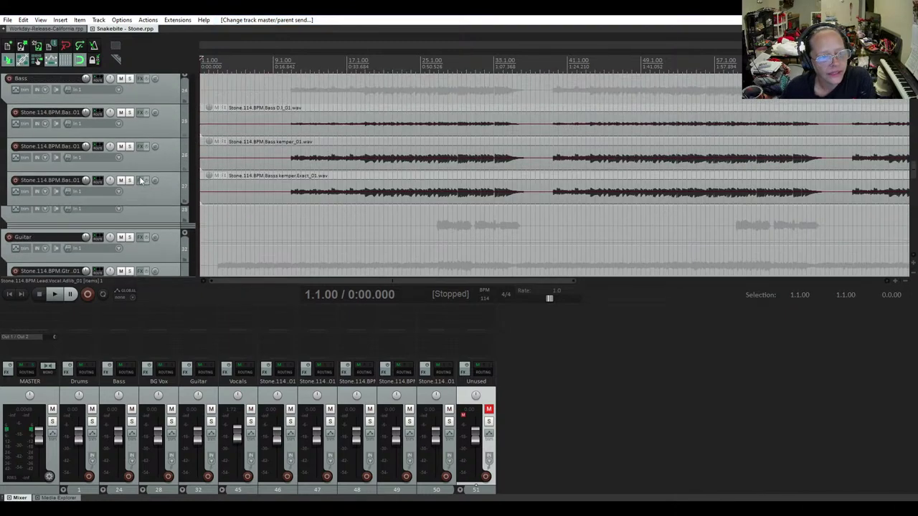
scroll(136, 168, "up", 8)
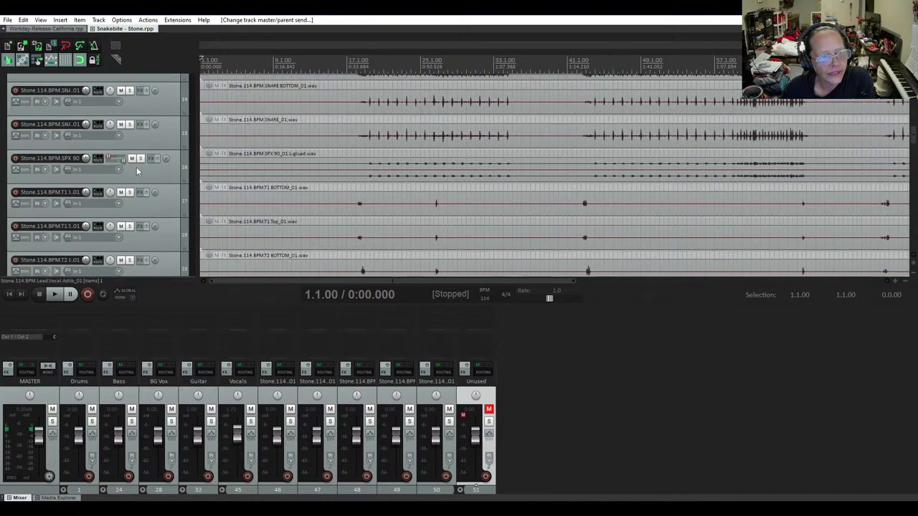
scroll(136, 169, "up", 7)
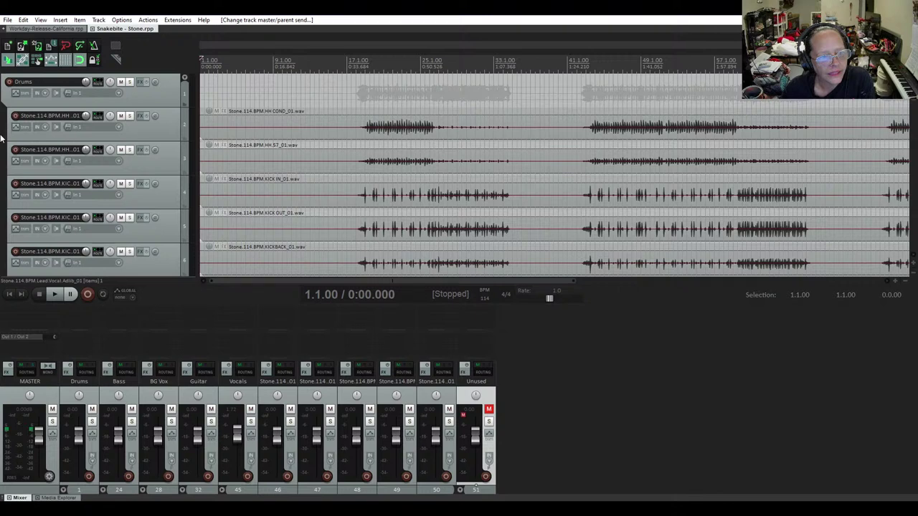
key("XF86AudioLowerVolume")
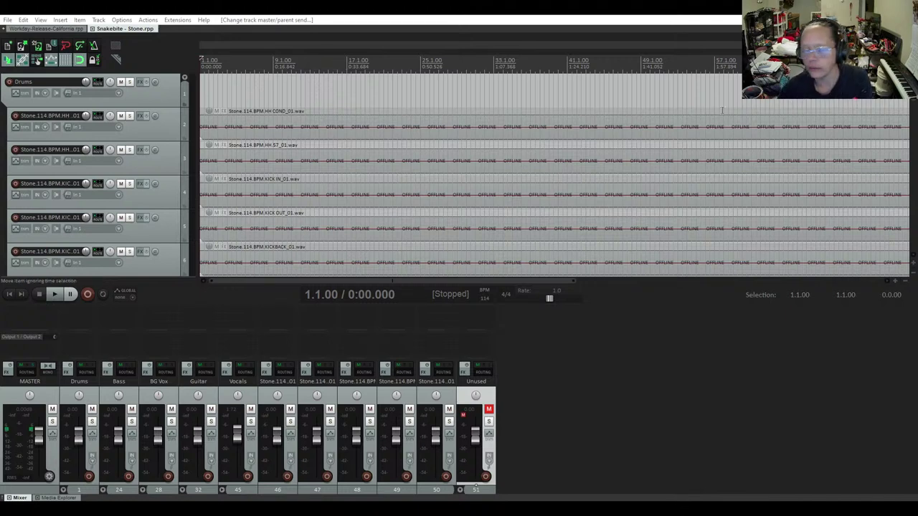
left_click(574, 24)
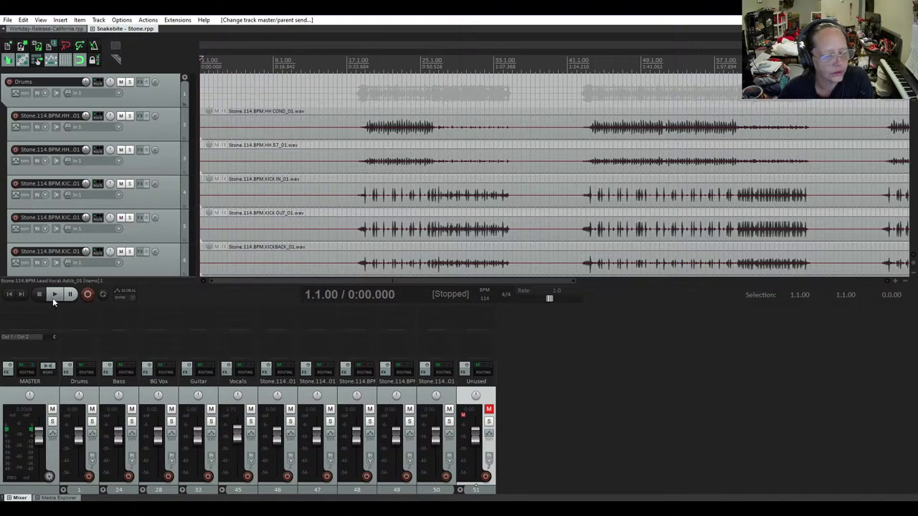
left_click(53, 298)
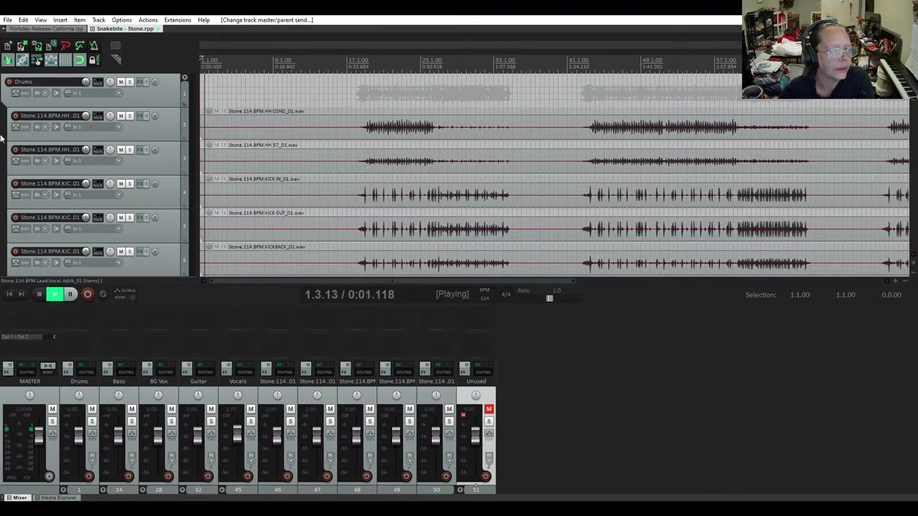
Show the Guitar folder's tracks in the mixer and lower the volume of Gtr L and Gtr R tracks 40 to 43 together
scroll(2, 133, "down", 15)
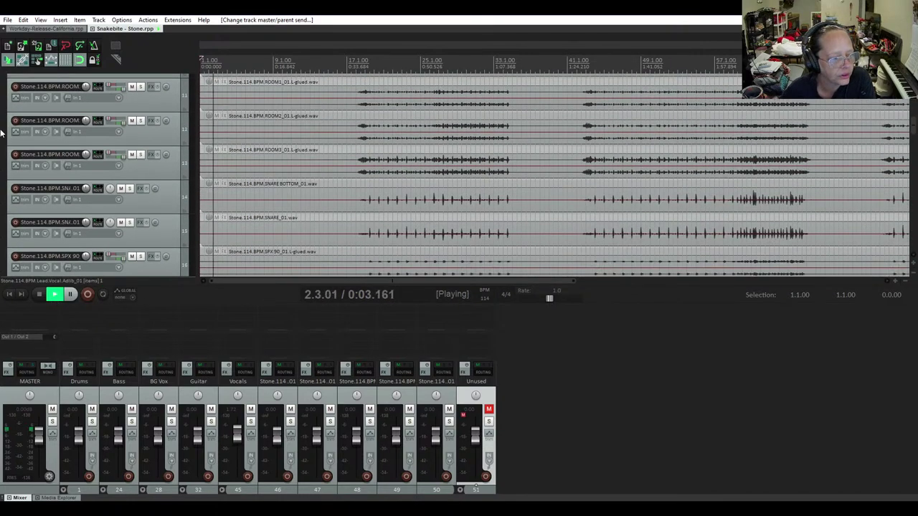
scroll(3, 133, "down", 10)
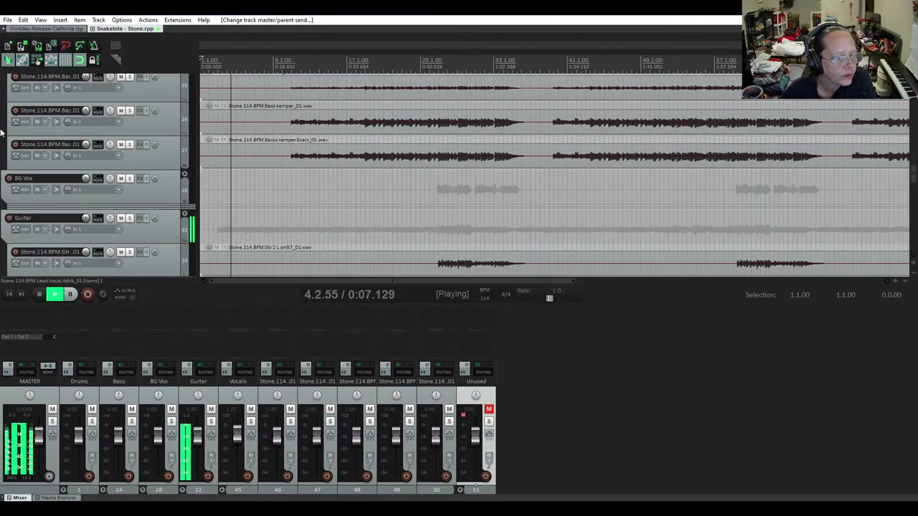
scroll(2, 134, "down", 8)
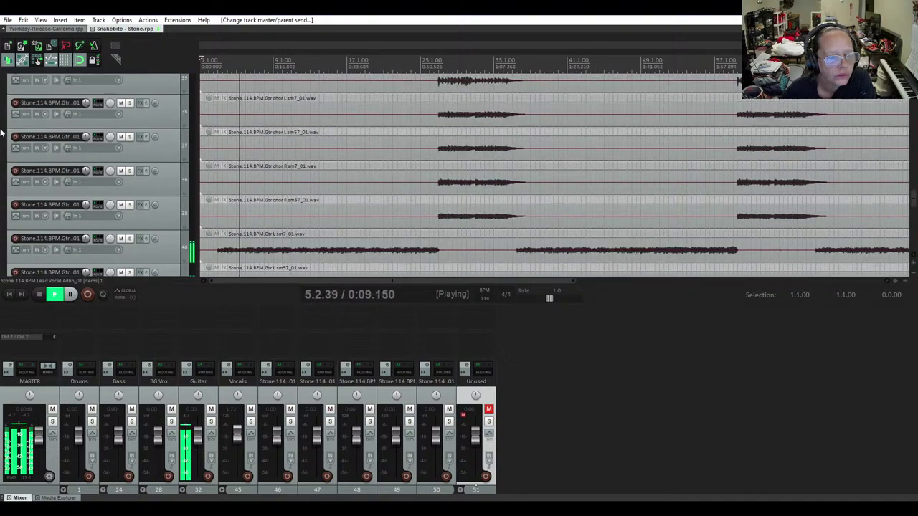
scroll(2, 133, "down", 4)
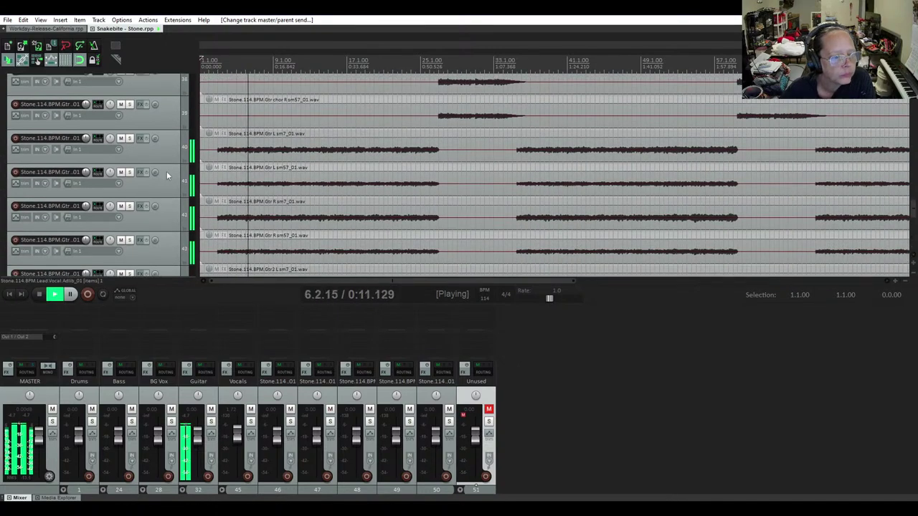
left_click(165, 152)
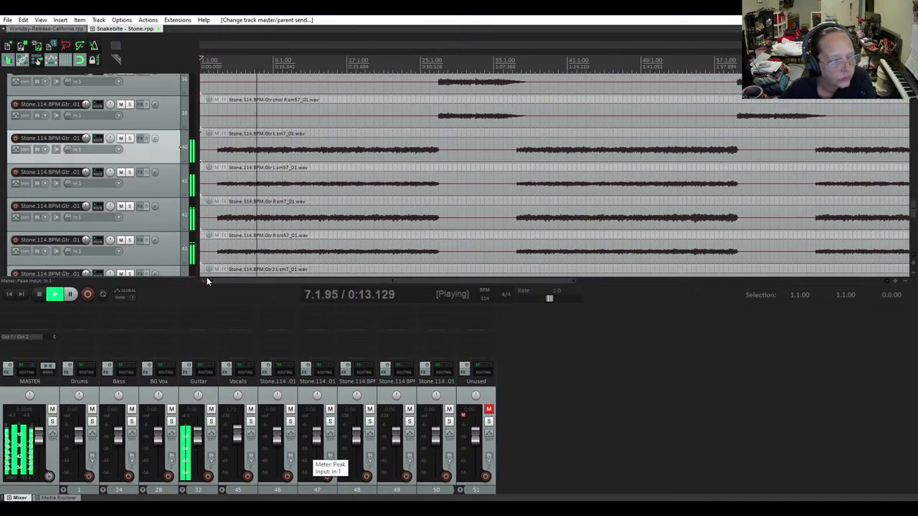
left_click(183, 490)
left_click_drag(524, 439, 529, 434)
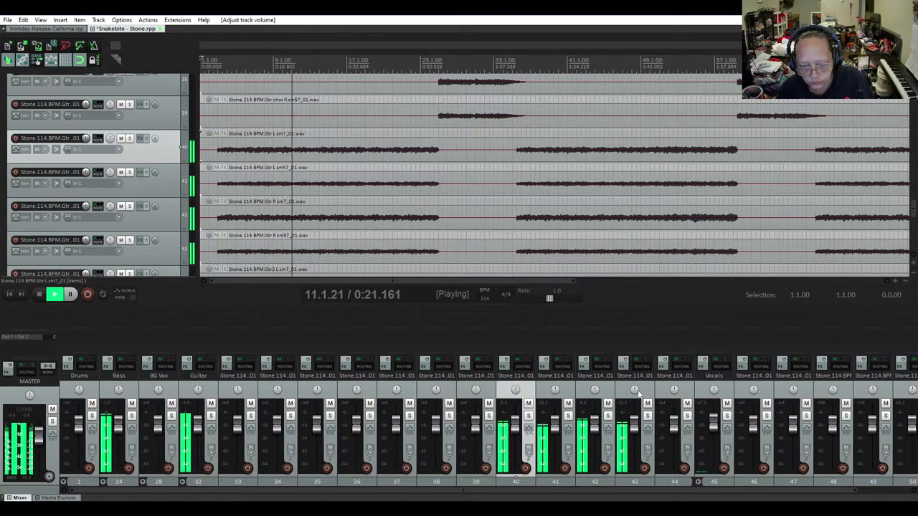
left_click(610, 432, "shift")
left_click_drag(589, 429, 592, 443)
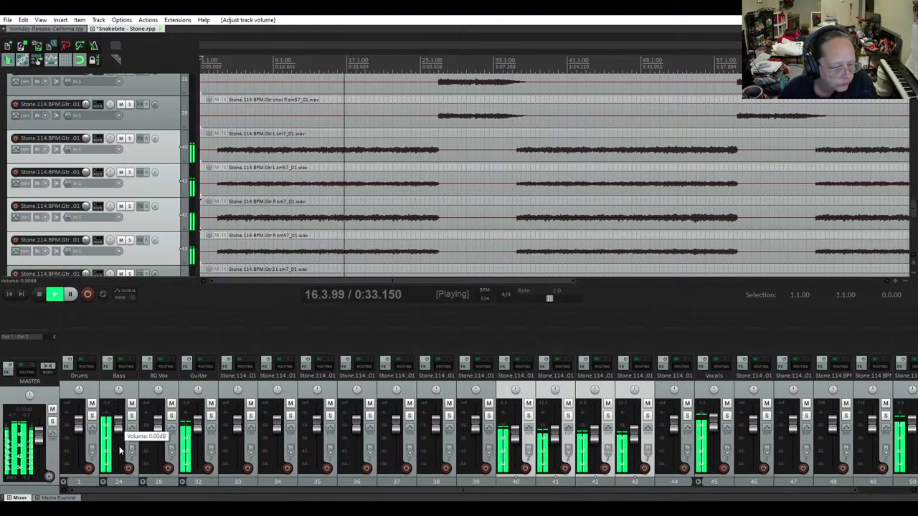
Show the Bass folder's tracks in the mixer, slightly lower the Drums, Bass and Bass kemper_01 volumes, and stop playback
left_click(102, 484)
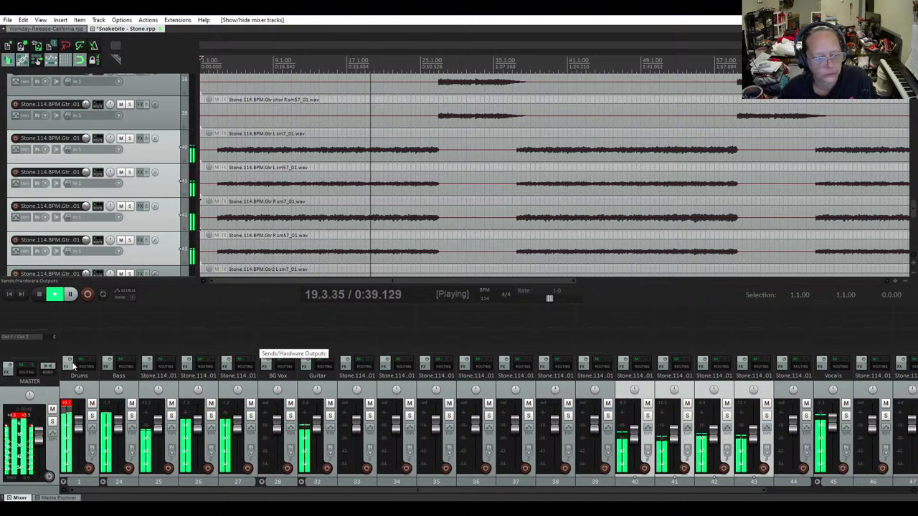
left_click_drag(80, 426, 79, 432)
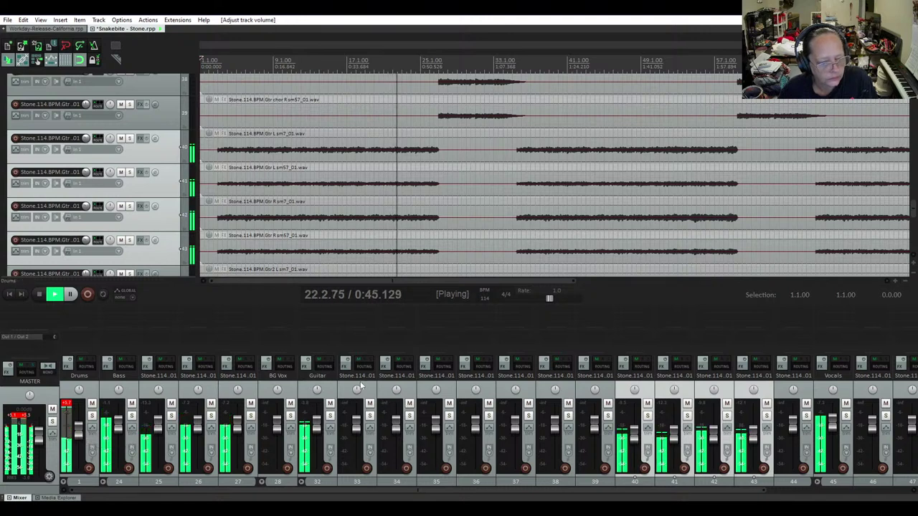
left_click(119, 428)
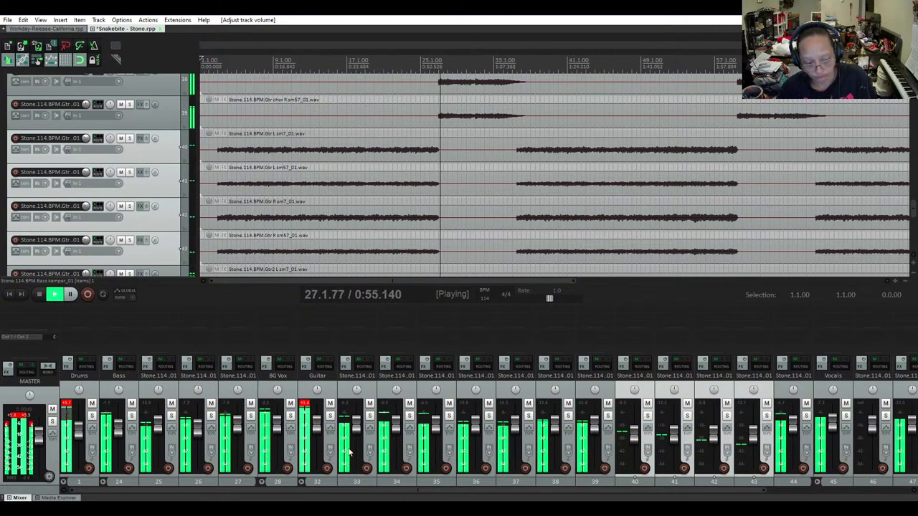
left_click(38, 295)
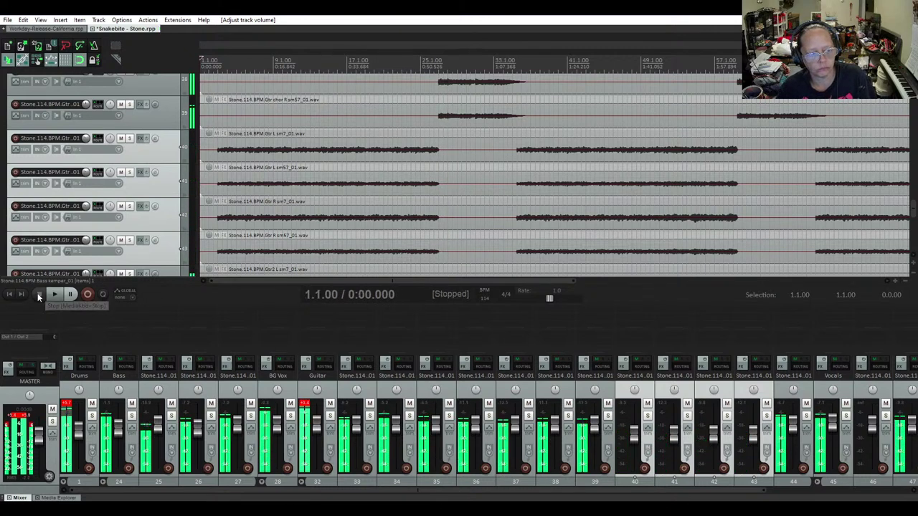
Select the BG Vox folder track and lower its volume to about -10.2 dB
scroll(34, 204, "down", 6)
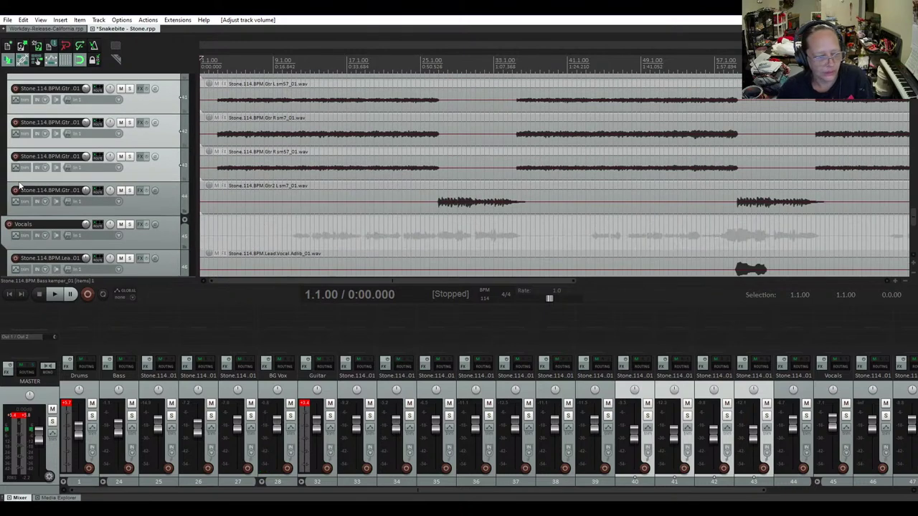
scroll(19, 186, "down", 2)
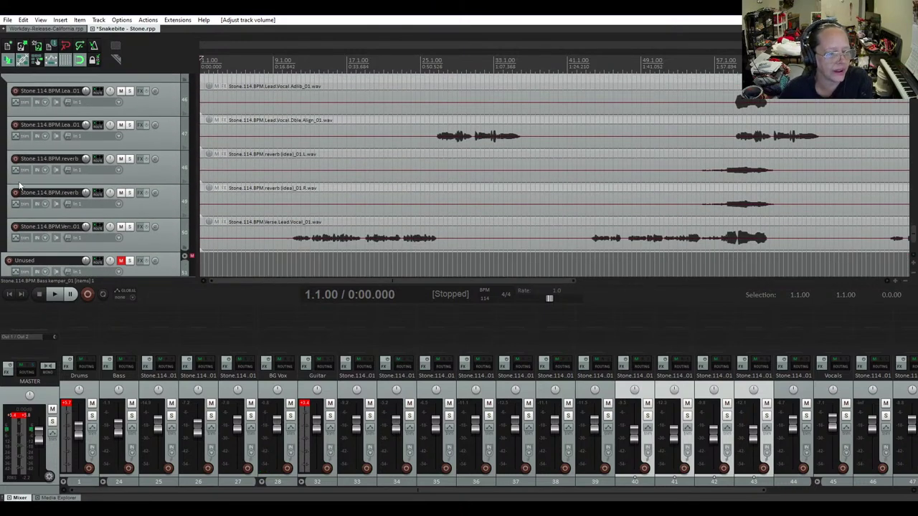
scroll(19, 185, "up", 4)
scroll(19, 186, "up", 10)
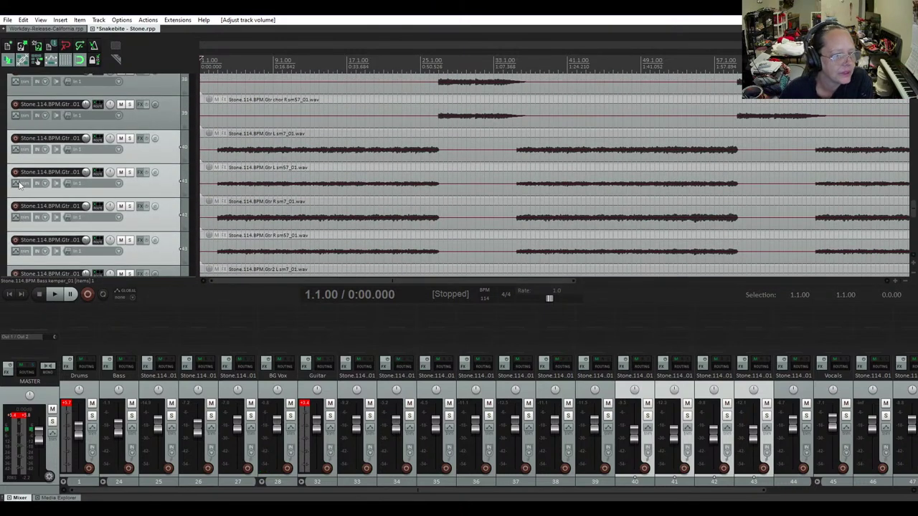
scroll(19, 186, "up", 1)
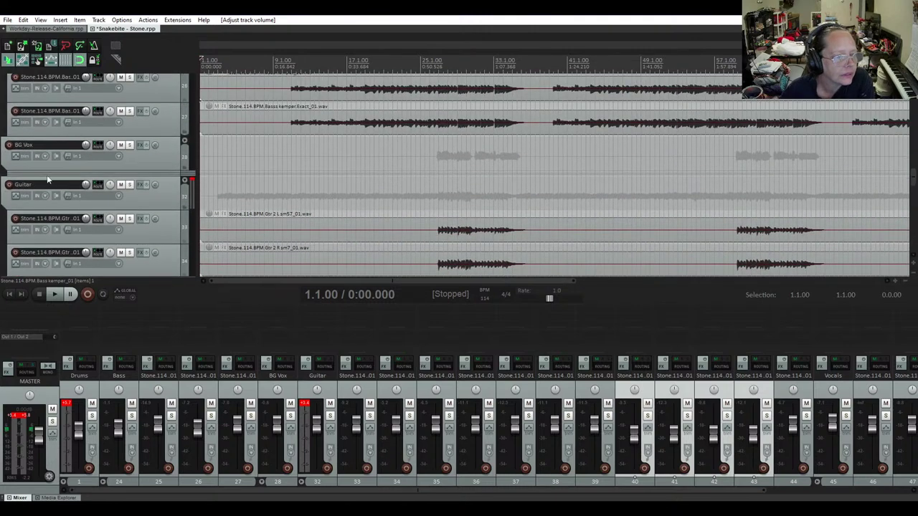
left_click(169, 156)
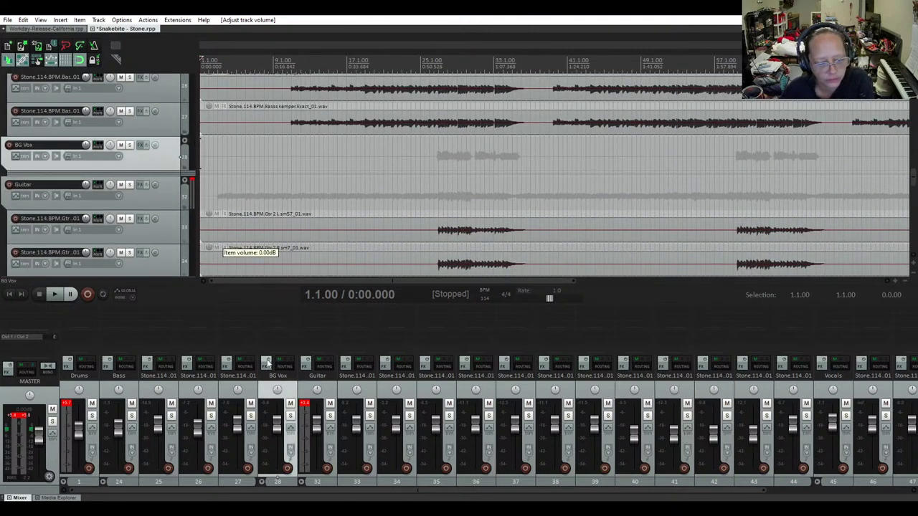
left_click_drag(278, 431, 278, 440)
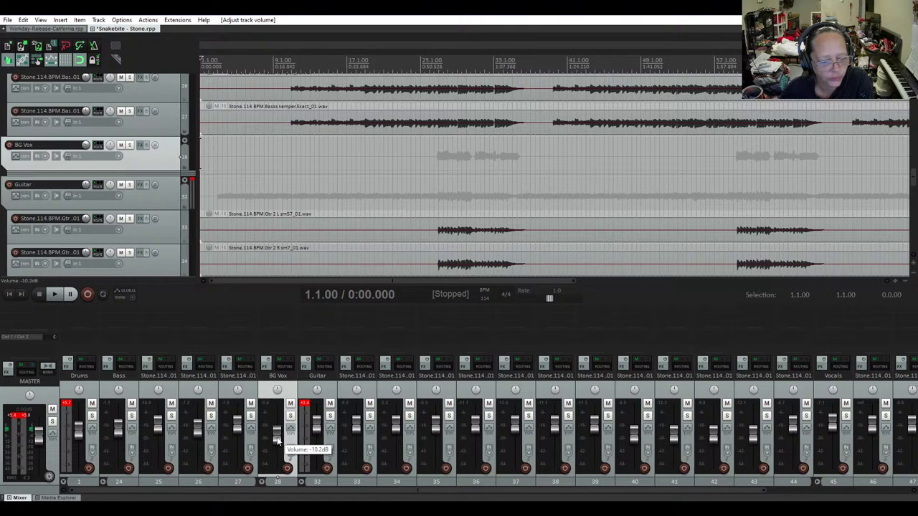
Play the song from measure 38.3 and check the track levels across the mixer
mouse_move(384, 281)
left_mouse_down()
mouse_move(444, 284)
mouse_move(394, 281)
left_mouse_up()
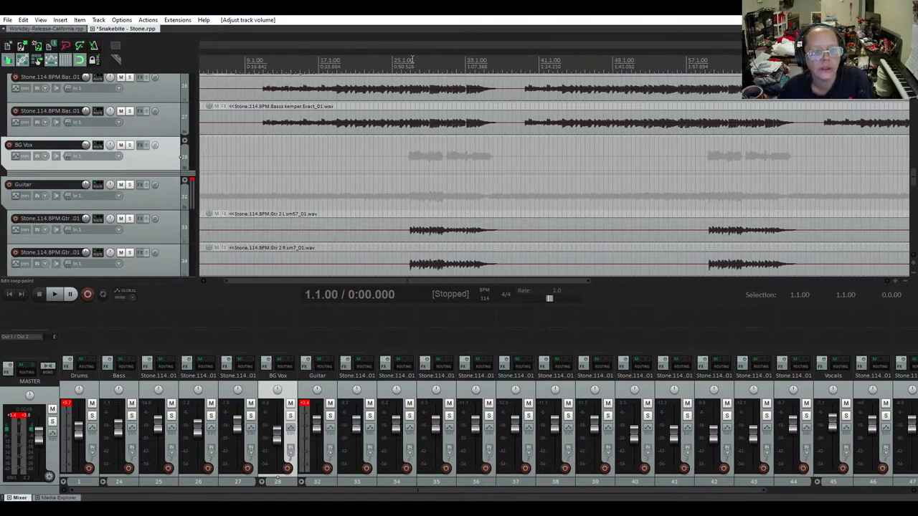
left_click(517, 66)
key("space")
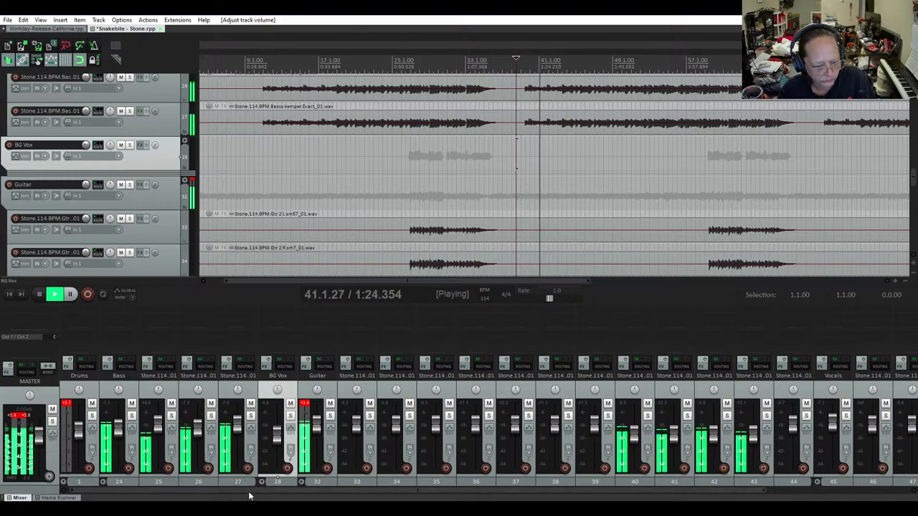
scroll(296, 500, "right", 1)
scroll(296, 500, "right", 3)
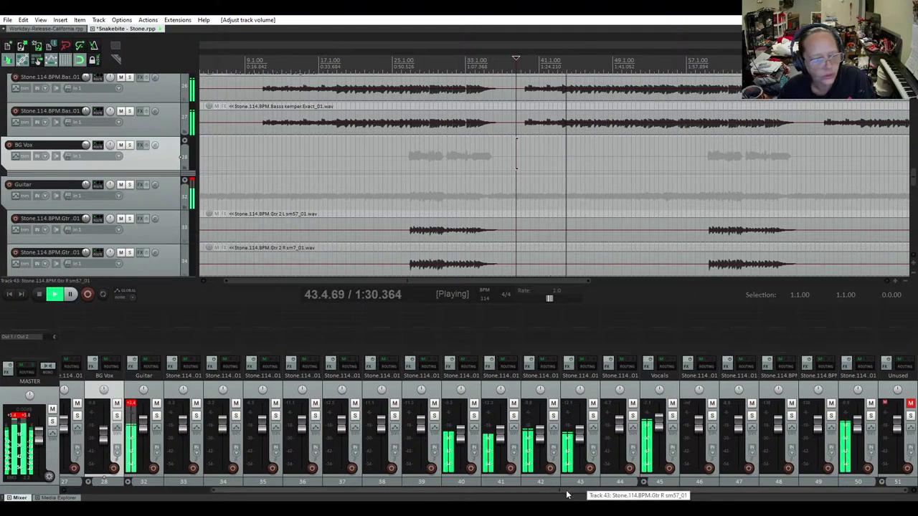
left_click_drag(239, 498, 83, 494)
Show the Drums folder's tracks in the mixer, lower the HH COND_01 and TB_01 volumes, and stop playback
scroll(98, 244, "up", 12)
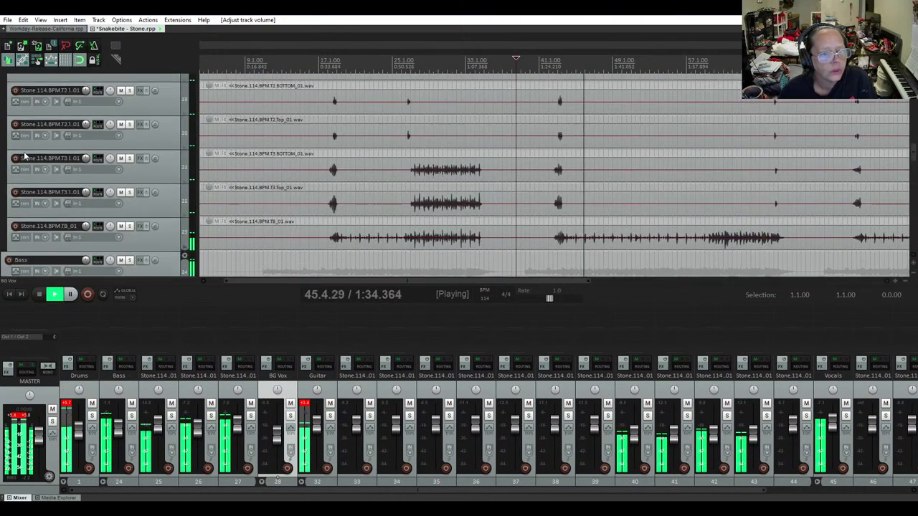
scroll(23, 147, "up", 10)
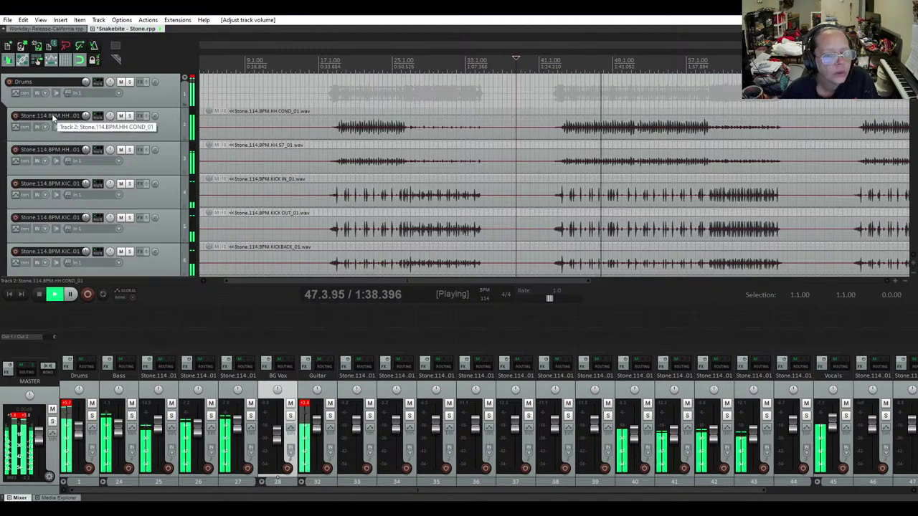
left_click(158, 135)
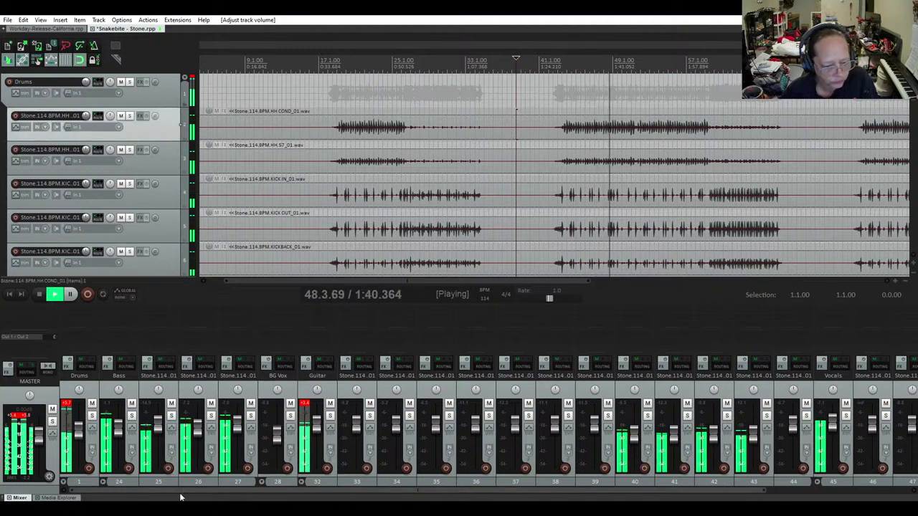
left_click(151, 496)
mouse_move(120, 427)
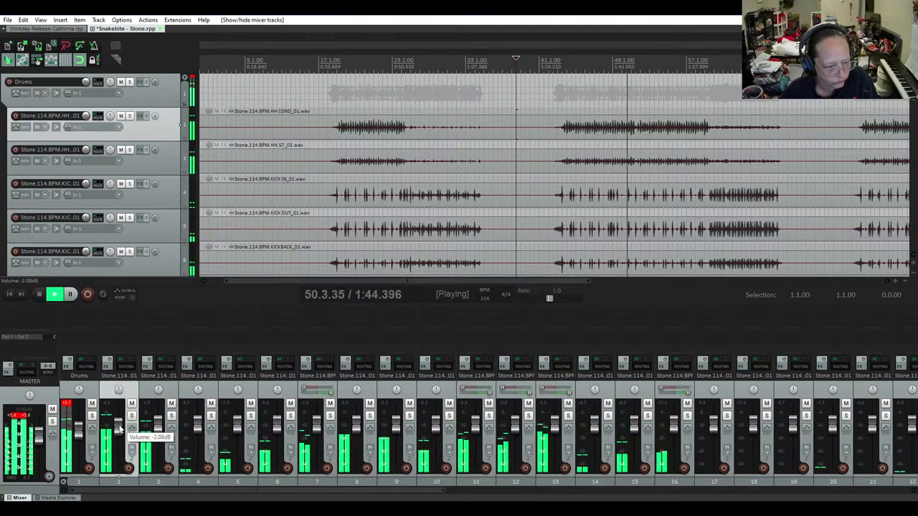
scroll(120, 430, "down", 1)
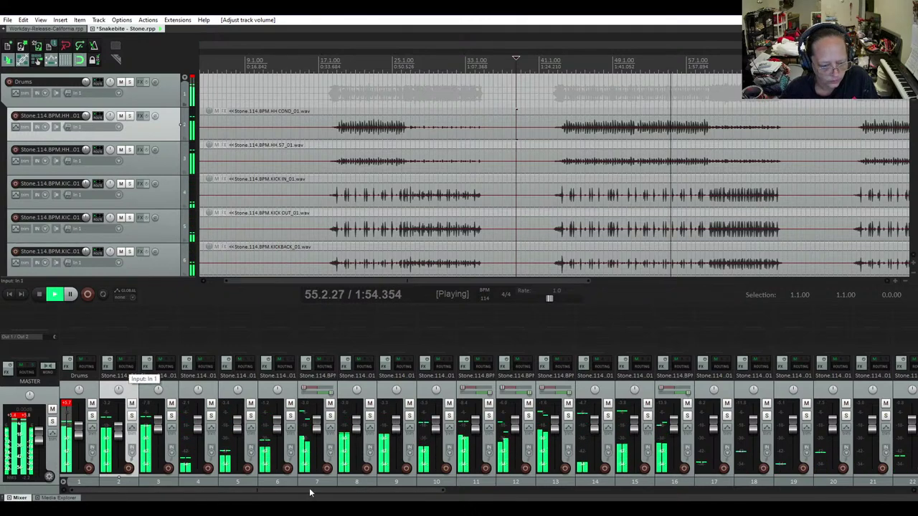
left_click_drag(309, 490, 510, 495)
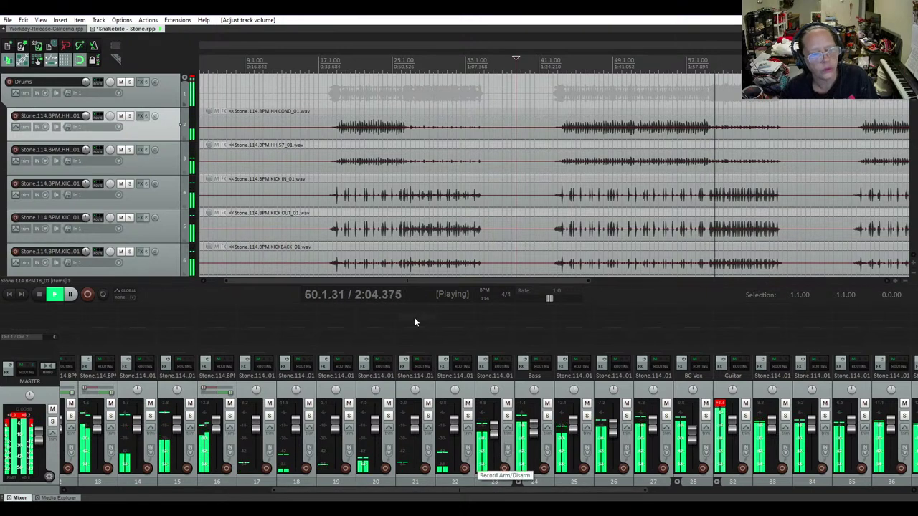
key("space")
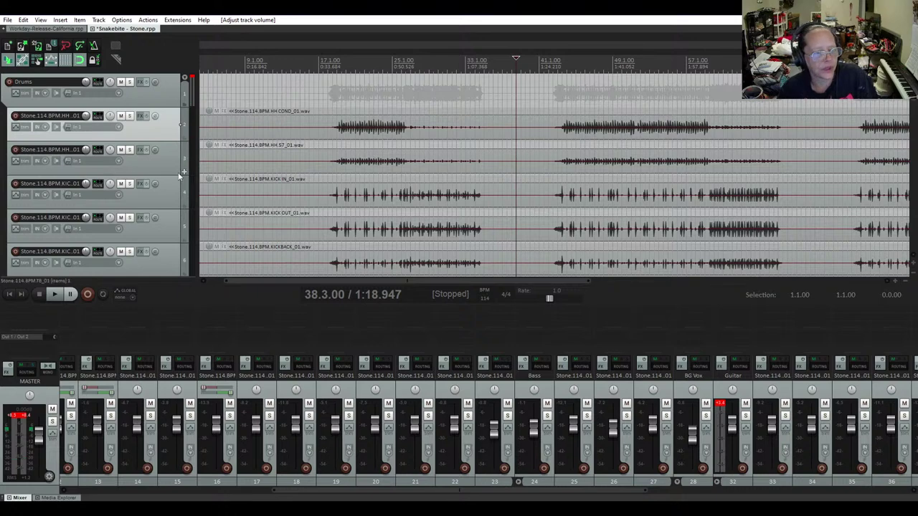
scroll(566, 190, "down", 4)
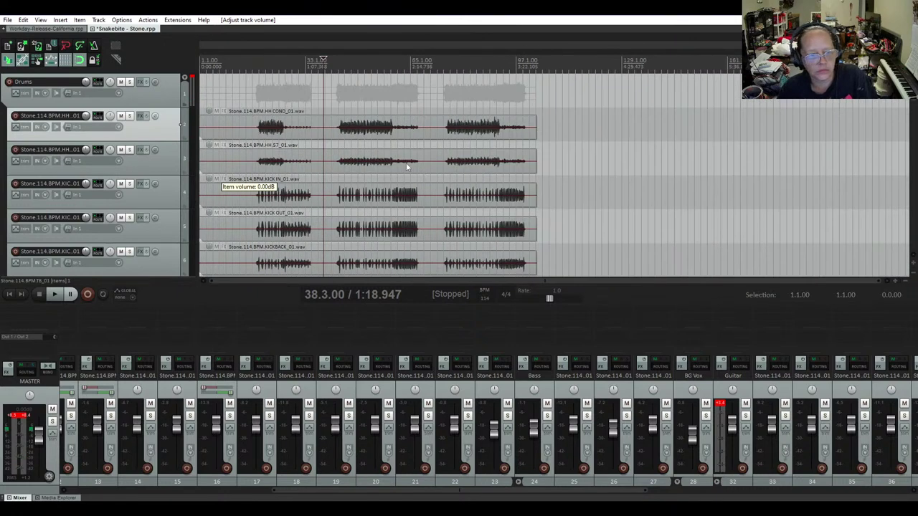
scroll(410, 168, "up", 3)
scroll(97, 174, "down", 2)
scroll(88, 182, "down", 9)
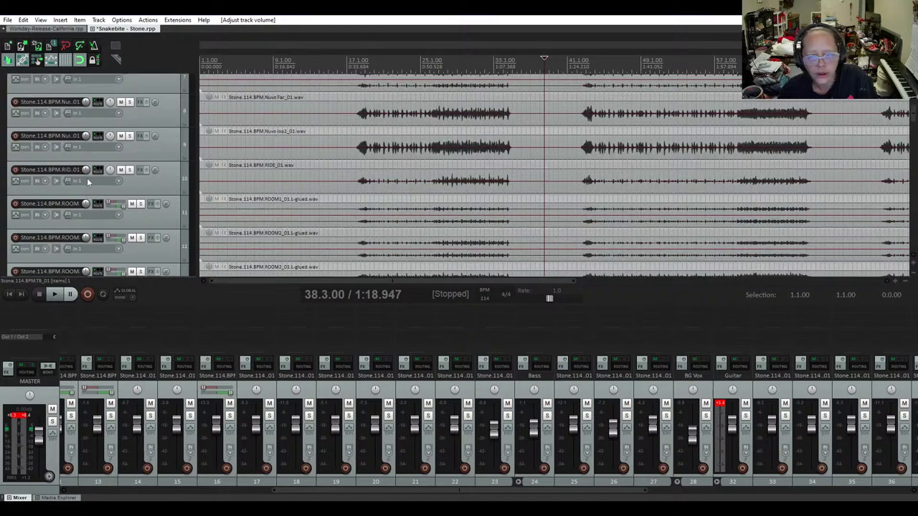
Fully collapse the Drums folder in the track list so its child tracks are minimized
scroll(88, 182, "down", 1)
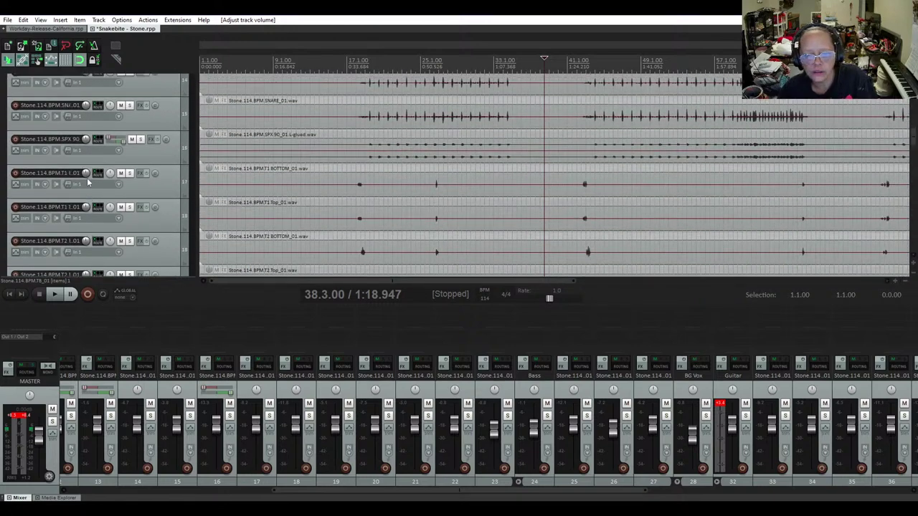
scroll(87, 182, "up", 9)
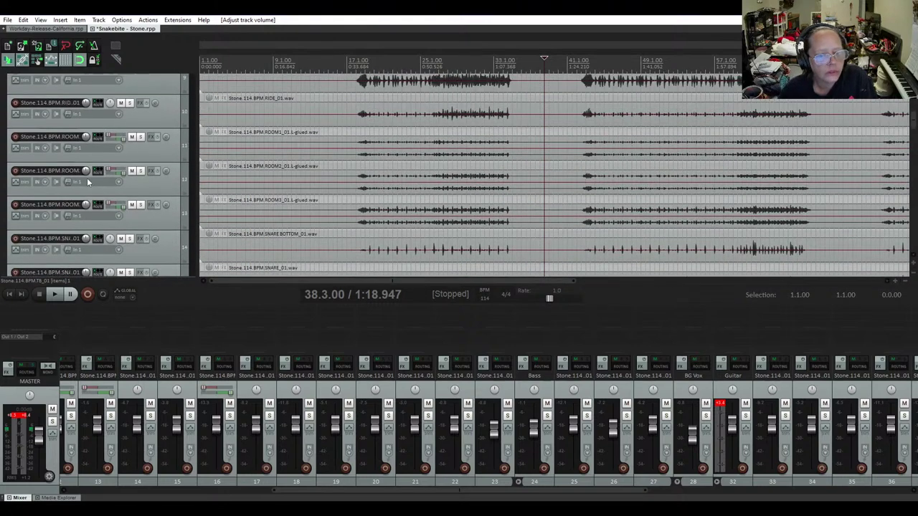
scroll(88, 182, "up", 5)
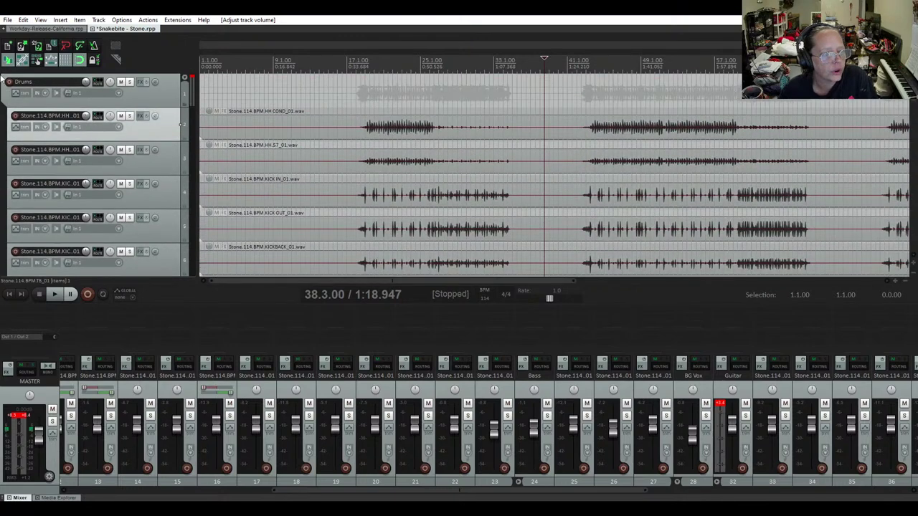
left_click(184, 78)
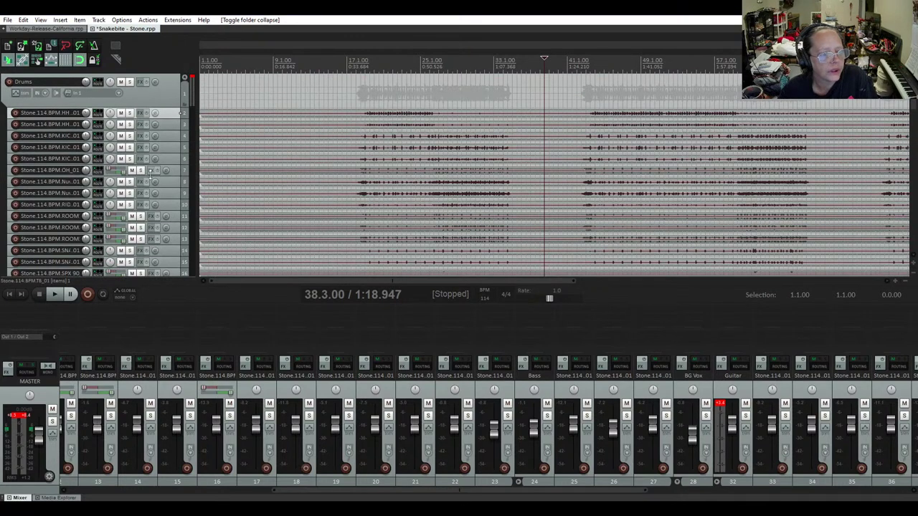
left_click(185, 79)
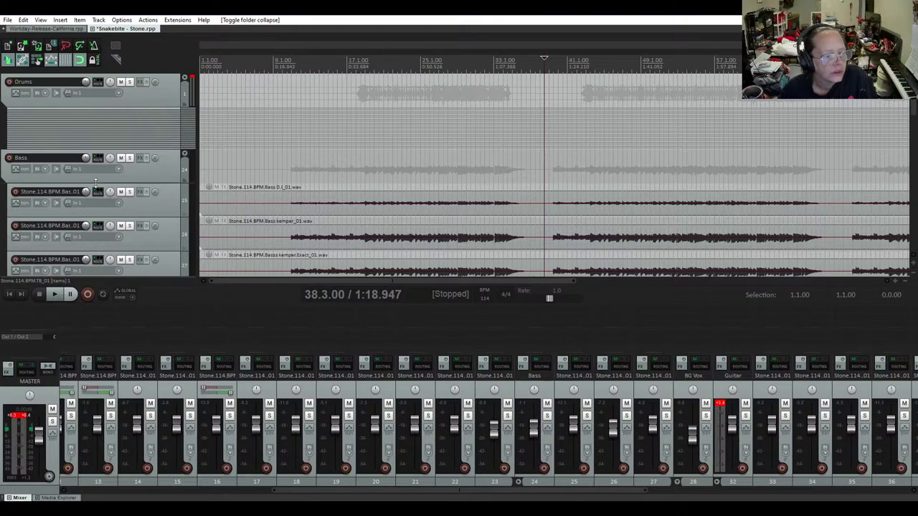
Solo the Gtr2 L sm7_01 track, listen to it from measure 59.1, stop playback and unsolo it
scroll(137, 164, "down", 5)
scroll(150, 166, "down", 8)
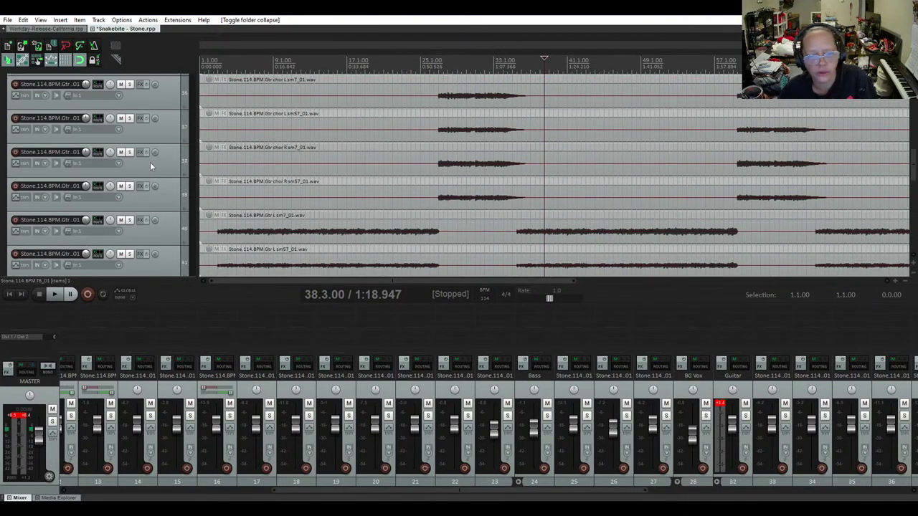
scroll(138, 187, "down", 4)
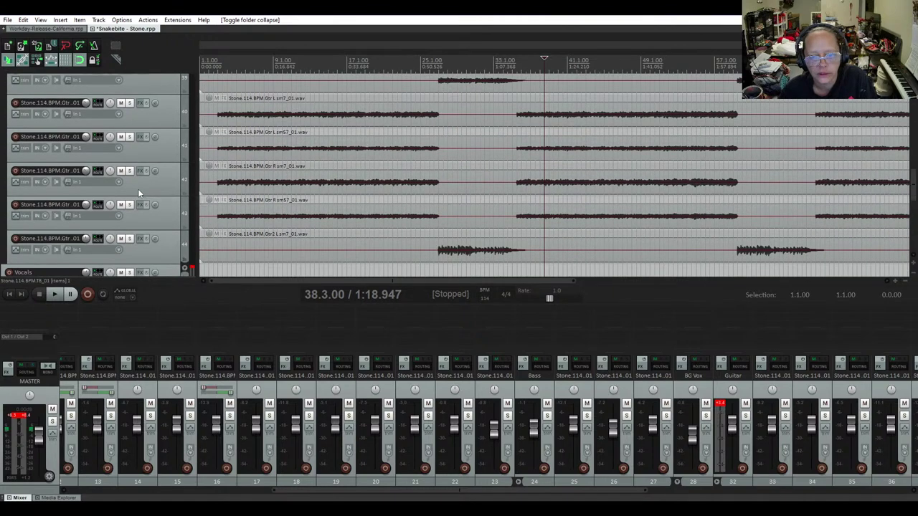
scroll(138, 188, "down", 1)
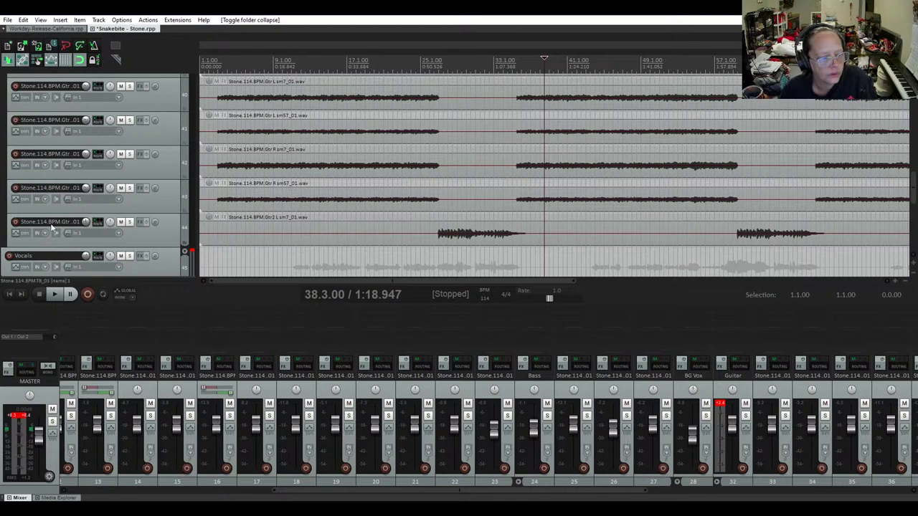
left_click(130, 223)
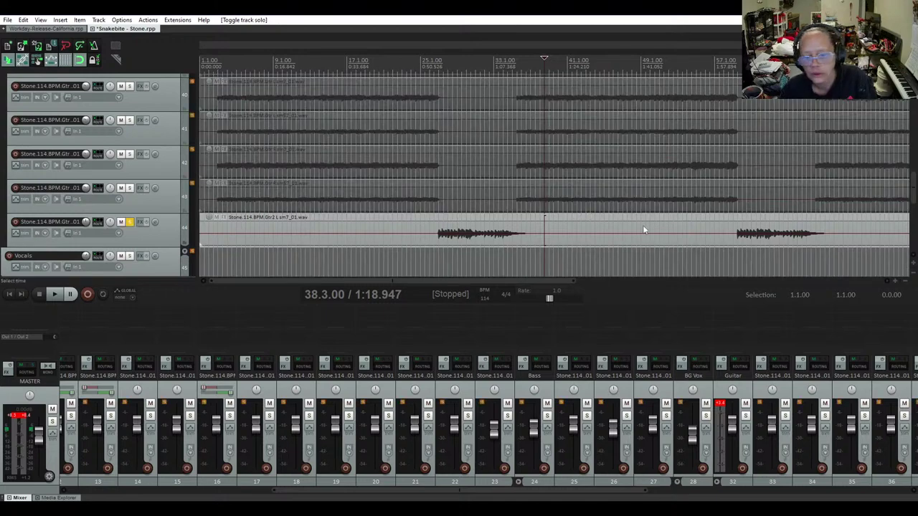
left_click(748, 229)
key("space")
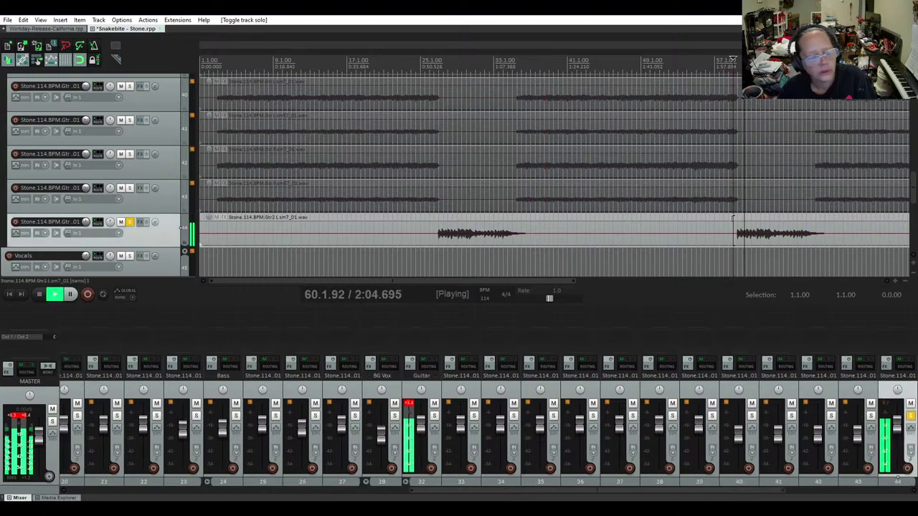
key("space")
left_click(130, 221)
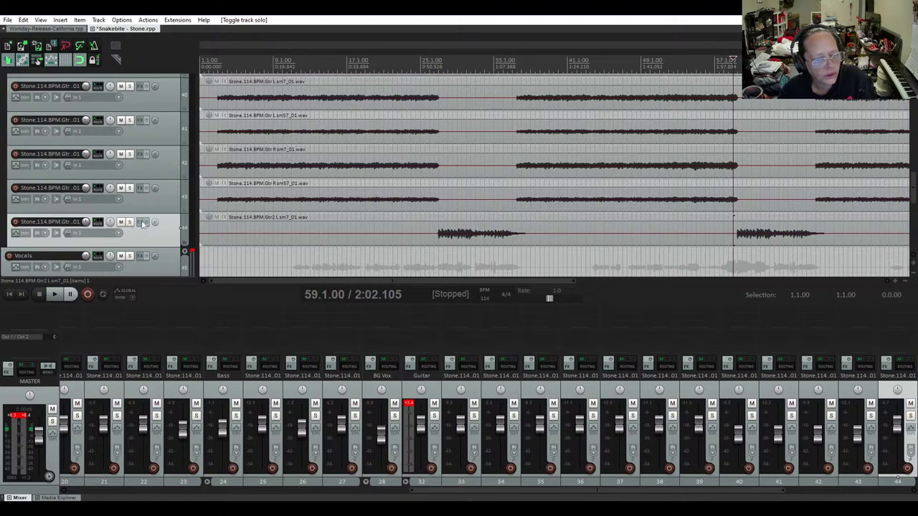
Play the full song from measure 59.1 to check the guitar and vocal levels, and stop playback
scroll(145, 219, "down", 2)
scroll(146, 219, "down", 1)
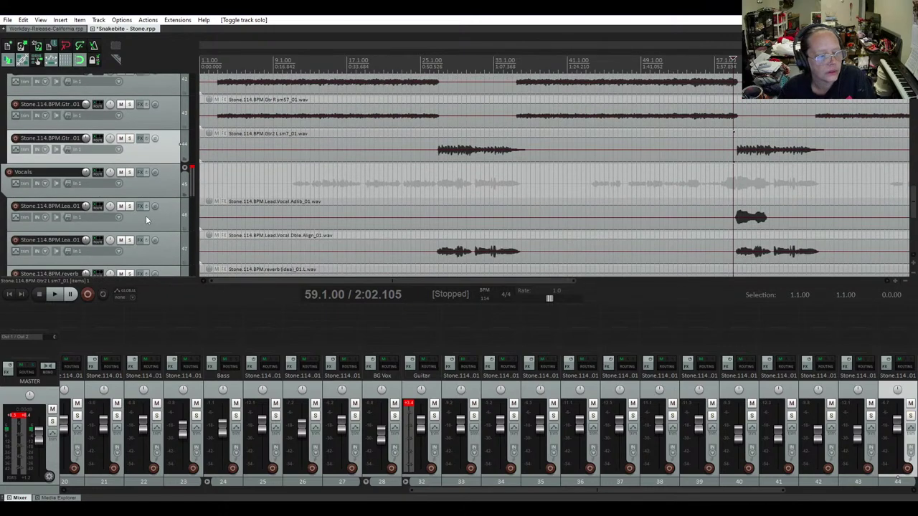
scroll(146, 218, "down", 1)
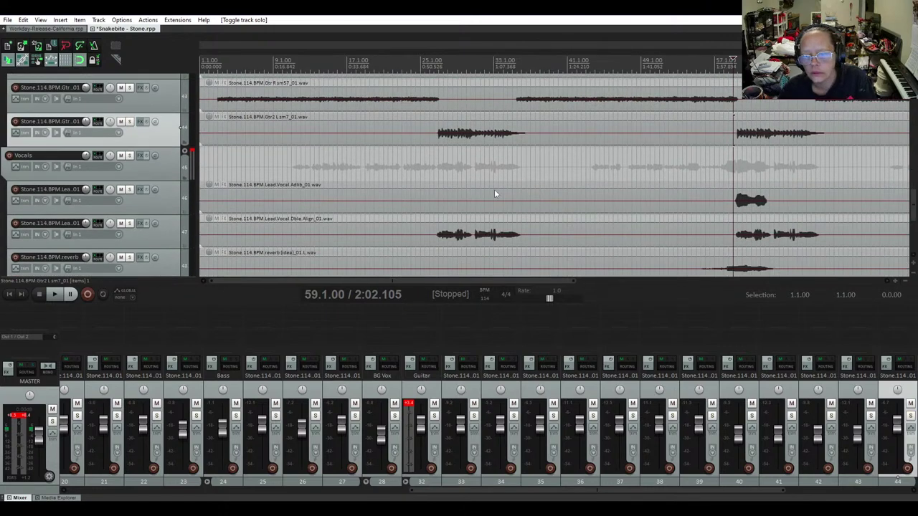
key("space")
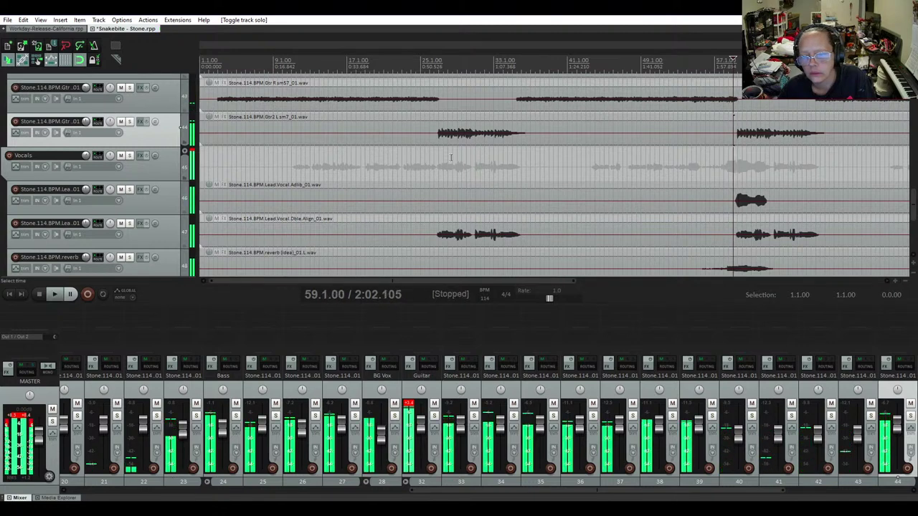
key("space")
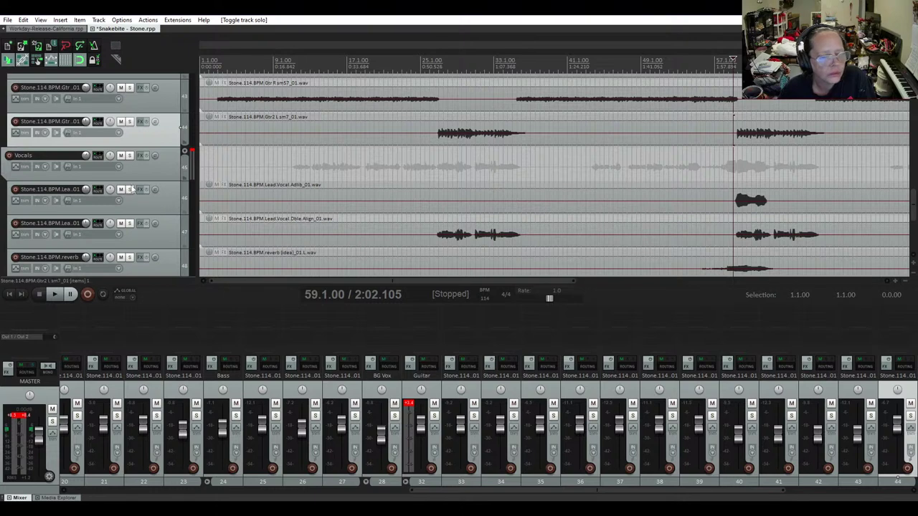
Lower the Guitar folder track's volume in the mixer and check the balance by playing from measure 59.1
scroll(145, 165, "up", 10)
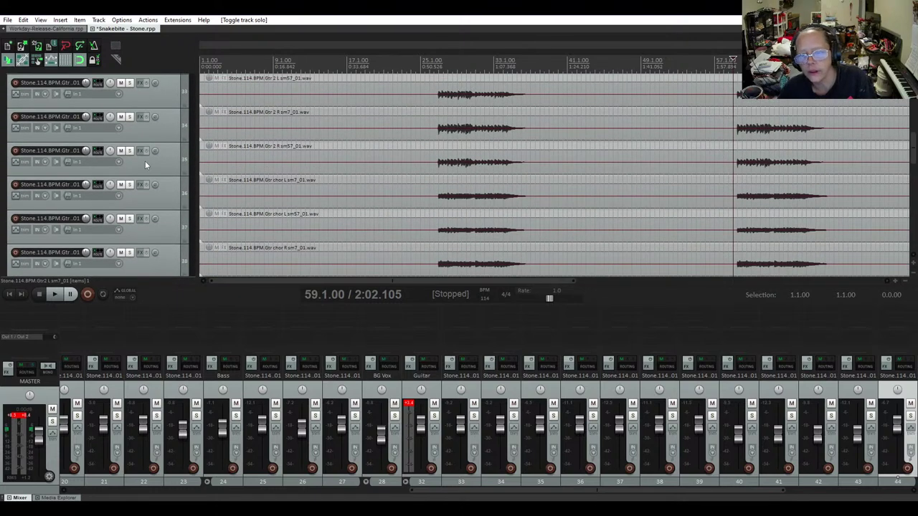
scroll(144, 161, "up", 3)
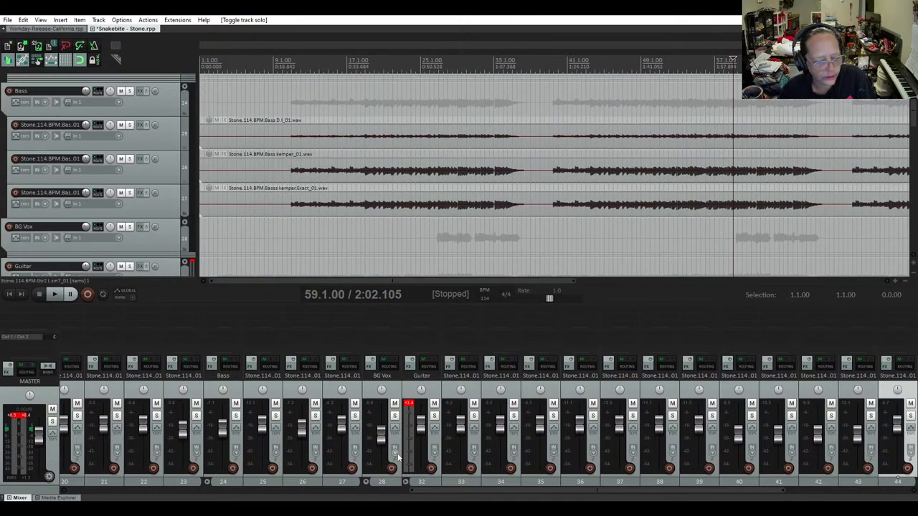
left_click_drag(428, 495, 397, 493)
left_click_drag(490, 428, 490, 438)
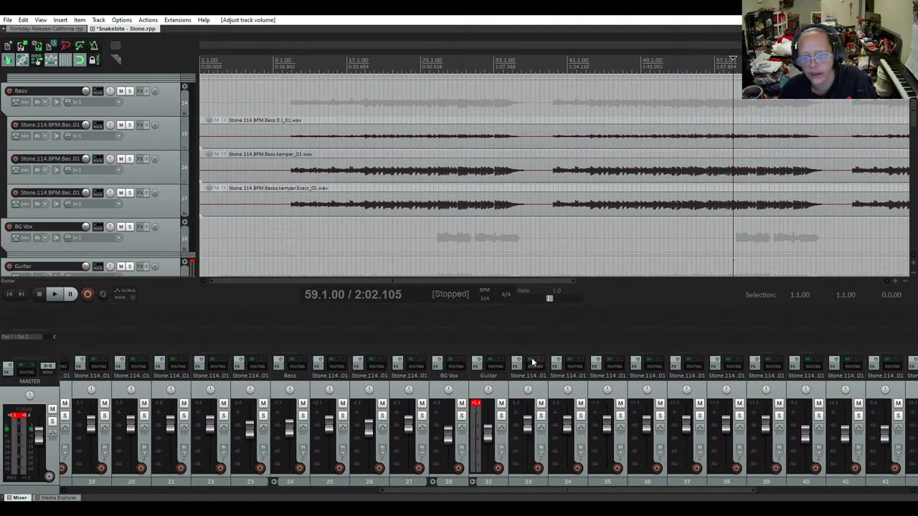
key("space")
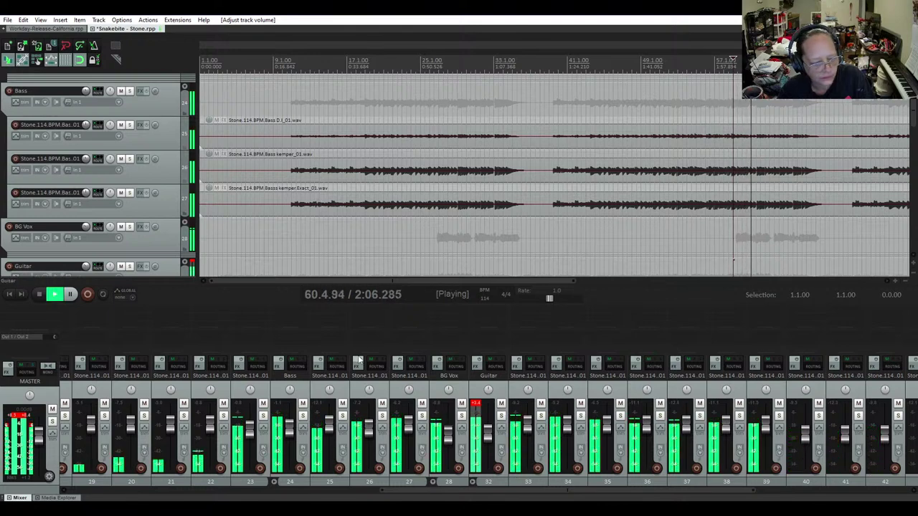
key("space")
Lower the Lead.Vocal.Adlib_01 item's volume to -6.02 dB and check it by playing from measure 59.1
scroll(71, 171, "down", 12)
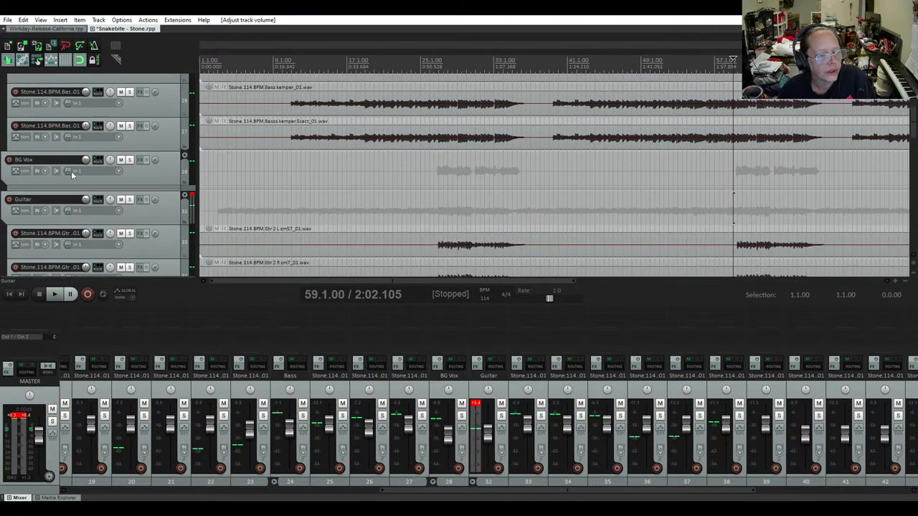
scroll(71, 175, "down", 6)
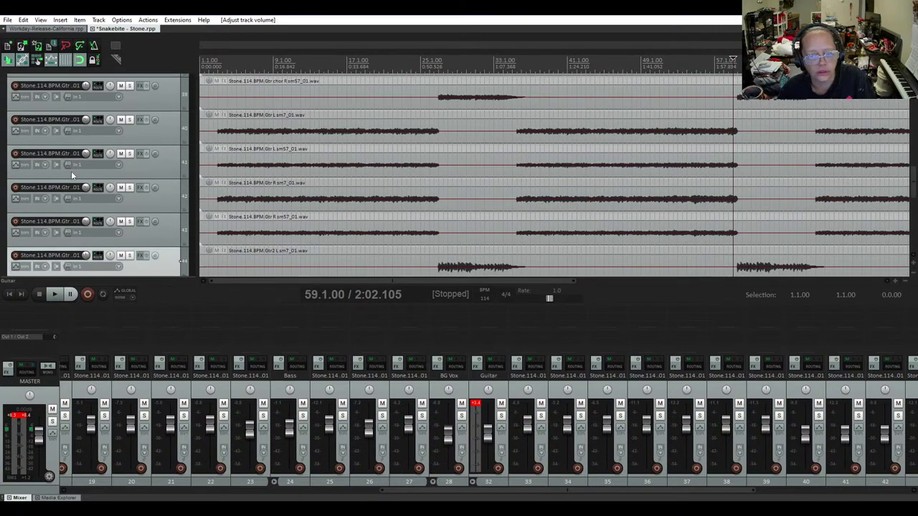
scroll(72, 174, "down", 1)
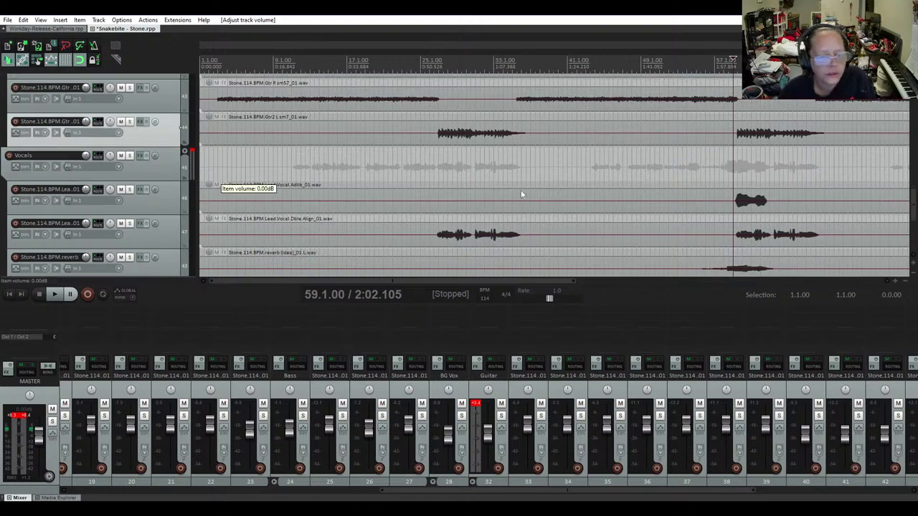
left_click_drag(781, 199, 725, 203)
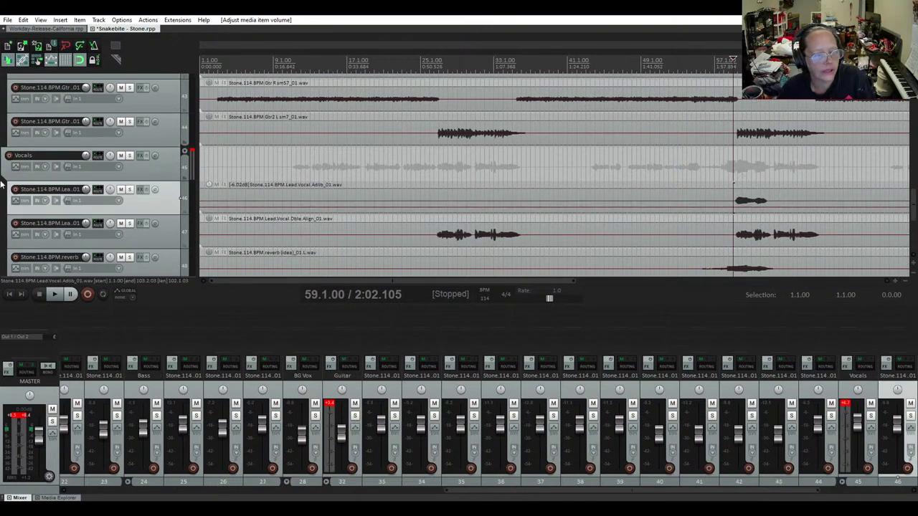
key("space")
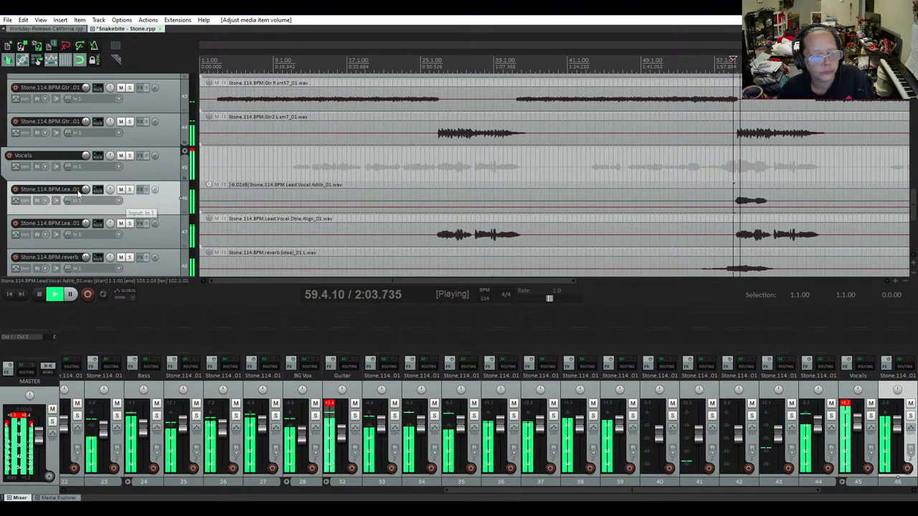
key("space")
Select the Verse.Lead.Vocal_01 item and place the edit cursor at 58.2.00, just before the loud vocal passage
scroll(110, 190, "down", 1)
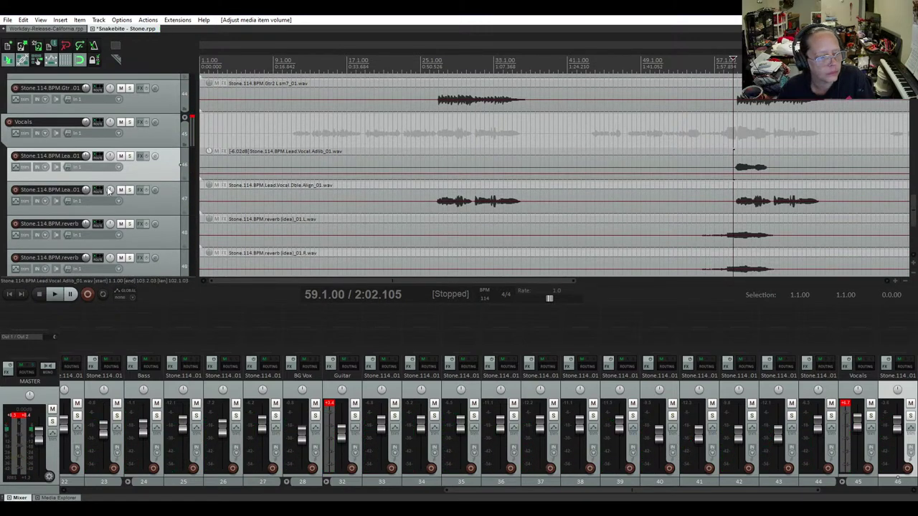
scroll(109, 190, "down", 2)
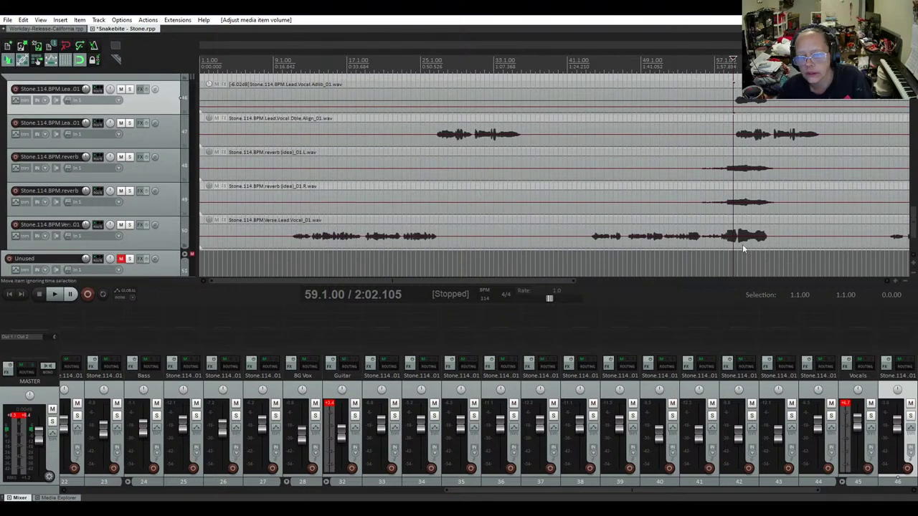
scroll(717, 234, "up", 2)
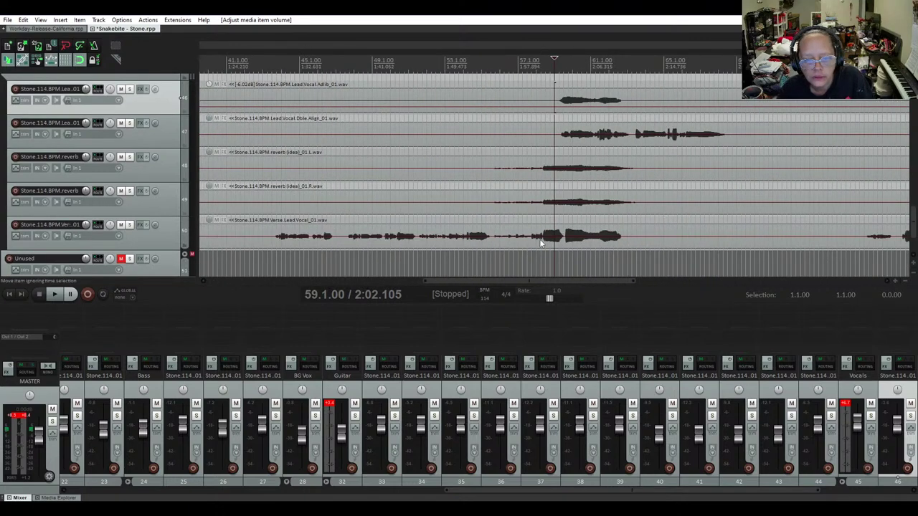
scroll(539, 240, "up", 3)
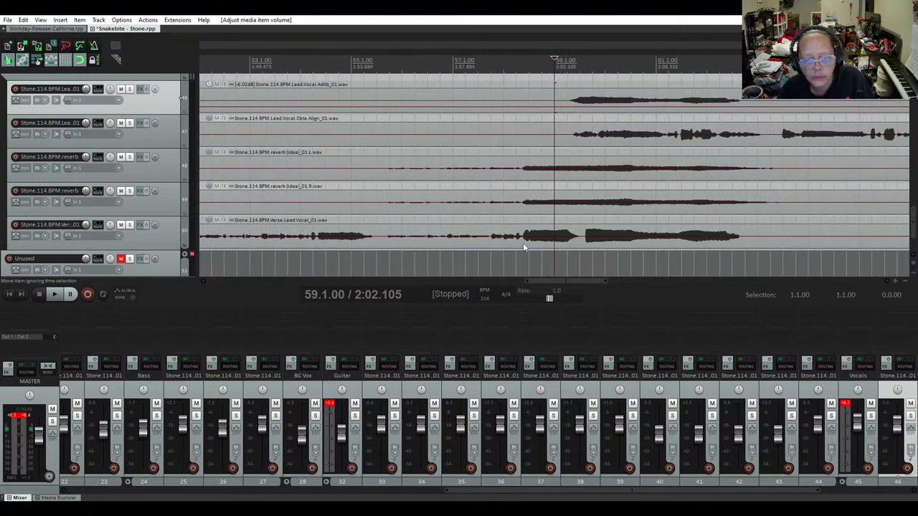
left_click(523, 248)
scroll(521, 242, "up", 2)
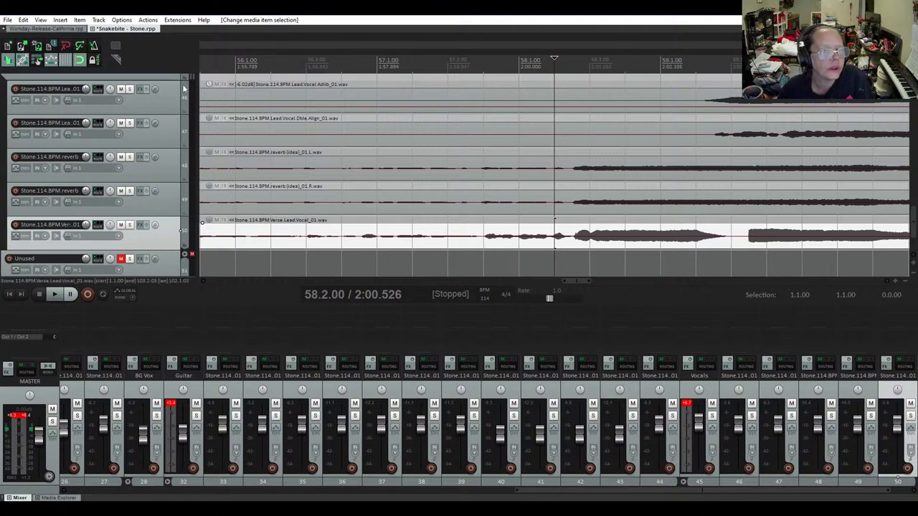
Set the grid line spacing to 1/32 and close the snap and grid settings
right_click(65, 61)
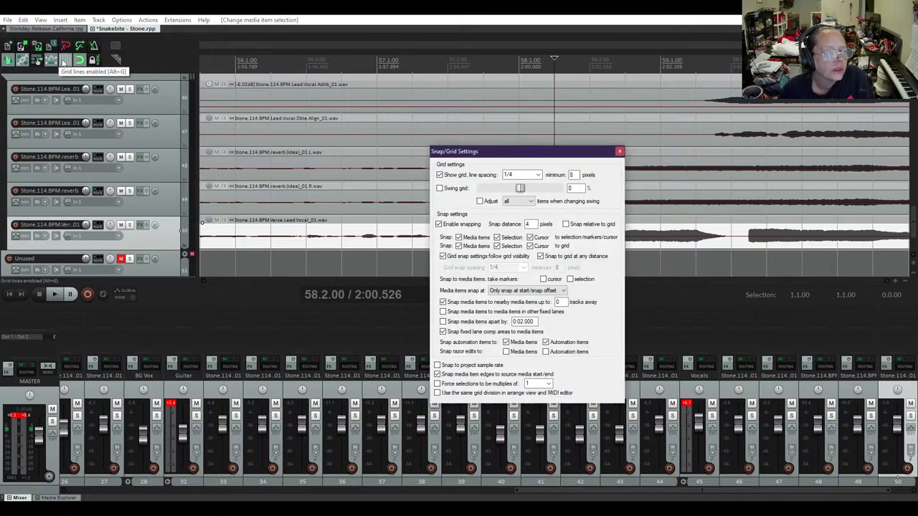
left_click(537, 175)
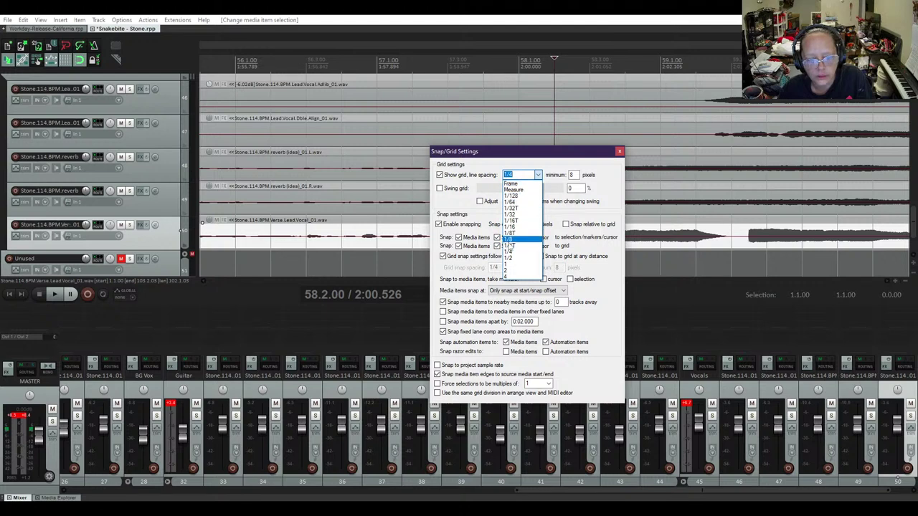
left_click(516, 216)
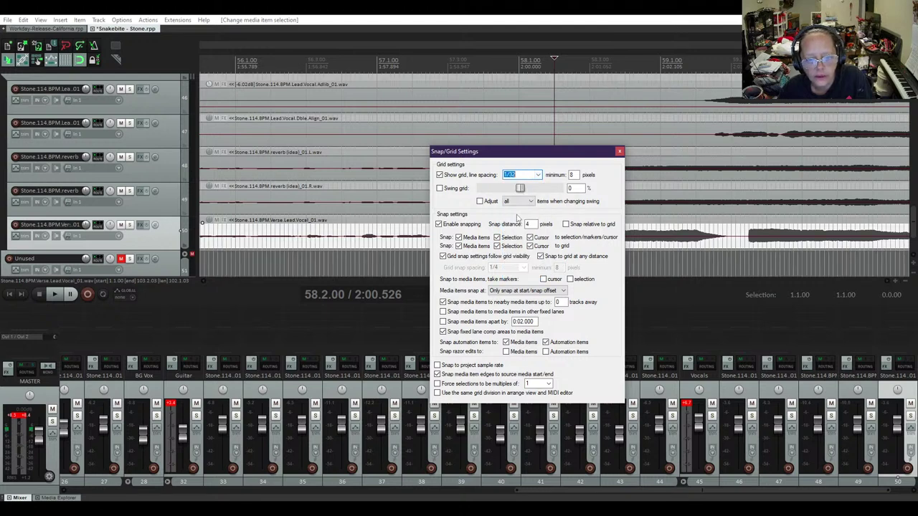
left_click(619, 151)
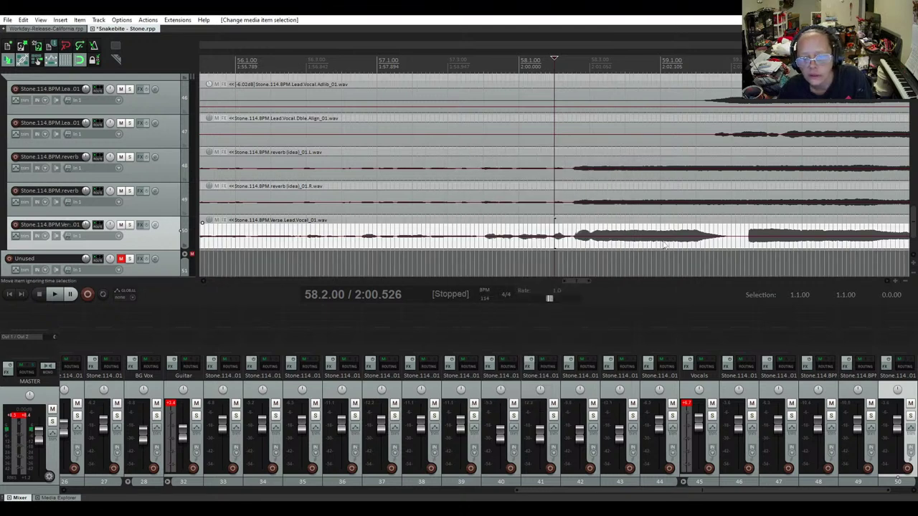
Split the Verse.Lead.Vocal_01 item at 58.2.50, where the loud passage starts
left_click(572, 244)
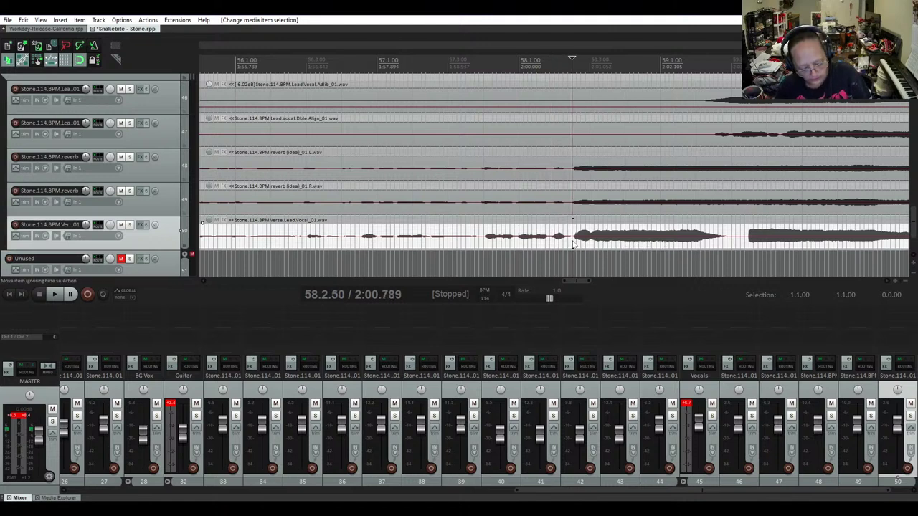
key("s")
scroll(694, 246, "down", 2)
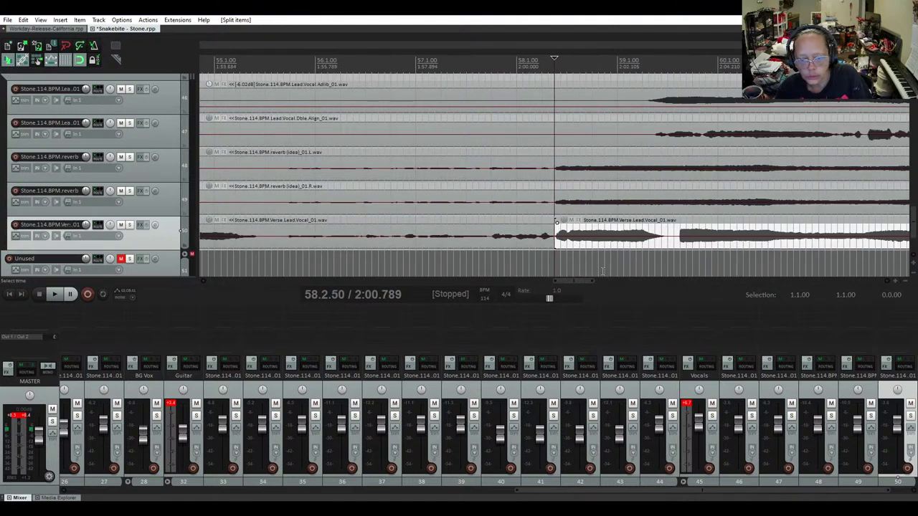
Split the Verse.Lead.Vocal_01 item at 62.4.00, where the loud passage ends, and lower that passage's item volume to -6.72 dB
mouse_move(588, 280)
left_mouse_down()
mouse_move(738, 282)
mouse_move(598, 294)
left_mouse_up()
left_click(651, 242)
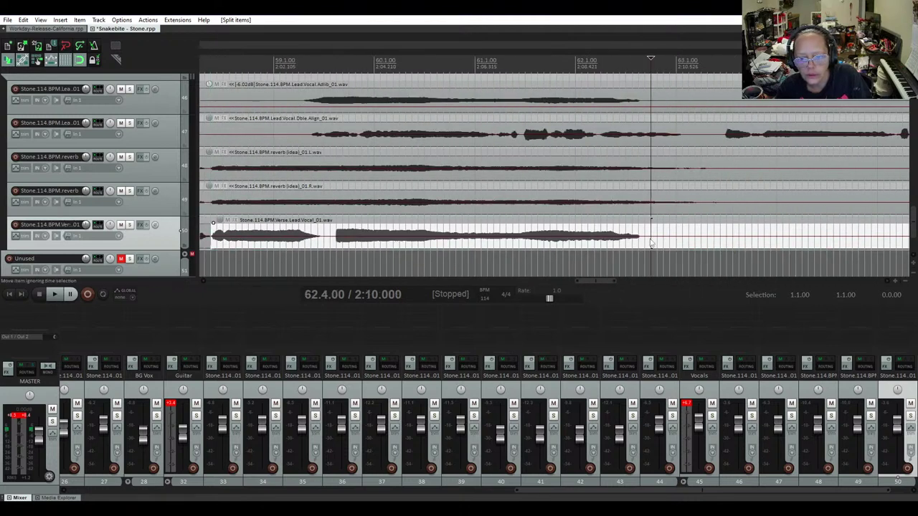
key("s")
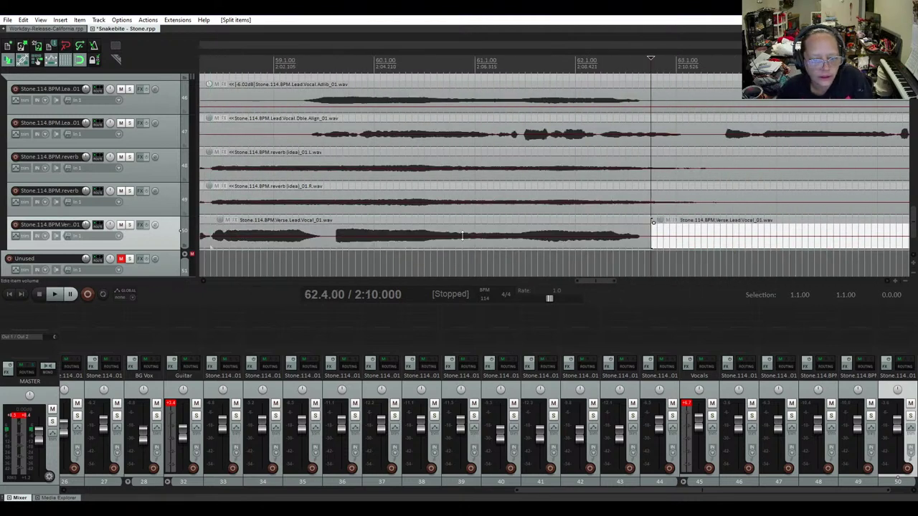
left_click_drag(463, 236, 457, 265)
Play the song from 57.2.00 and check the levels of all tracks in the mixer
scroll(537, 282, "down", 5)
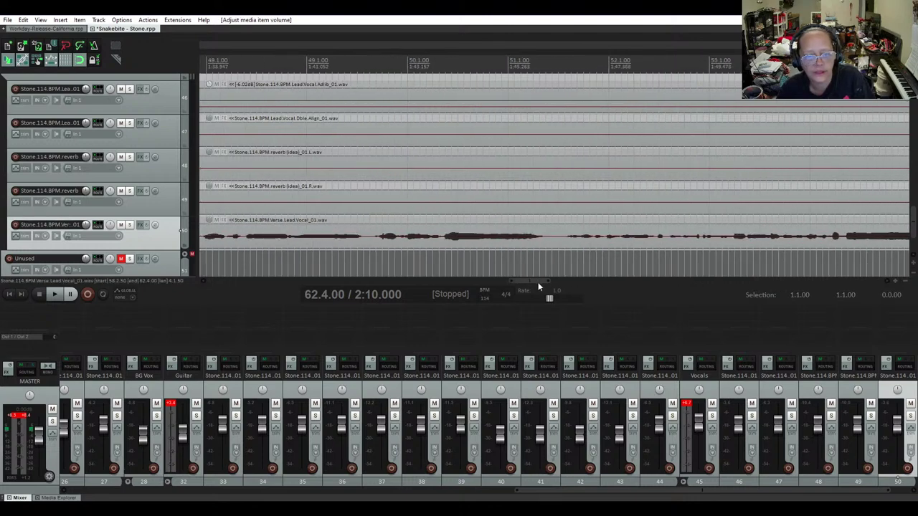
scroll(448, 123, "up", 3)
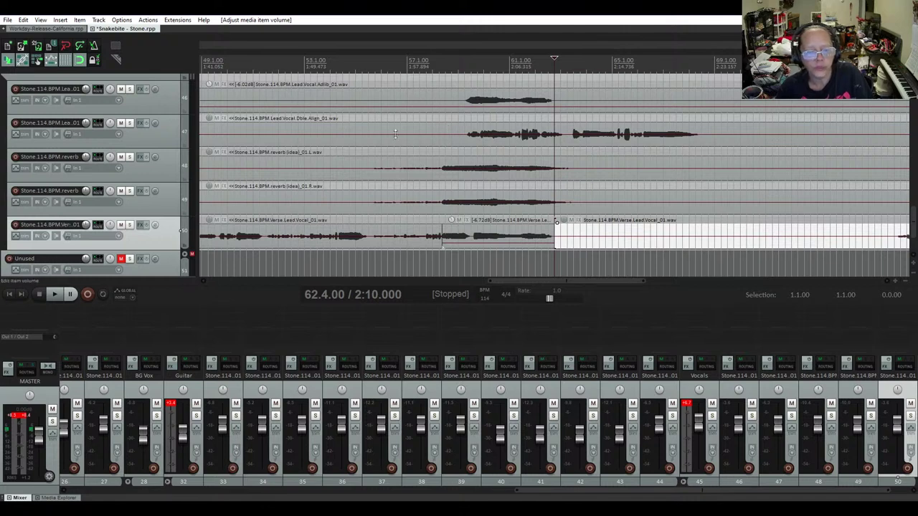
left_click(412, 111)
key("space")
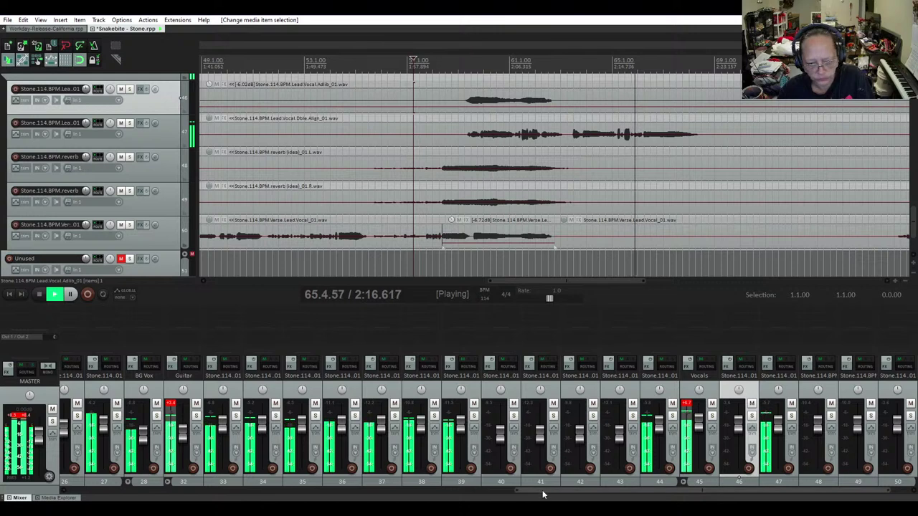
scroll(543, 495, "right", 1)
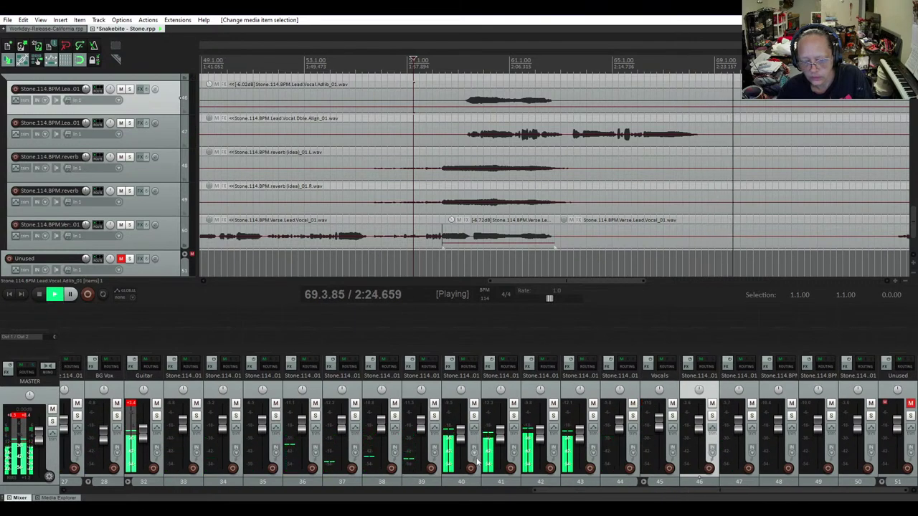
left_click_drag(579, 495, 143, 492)
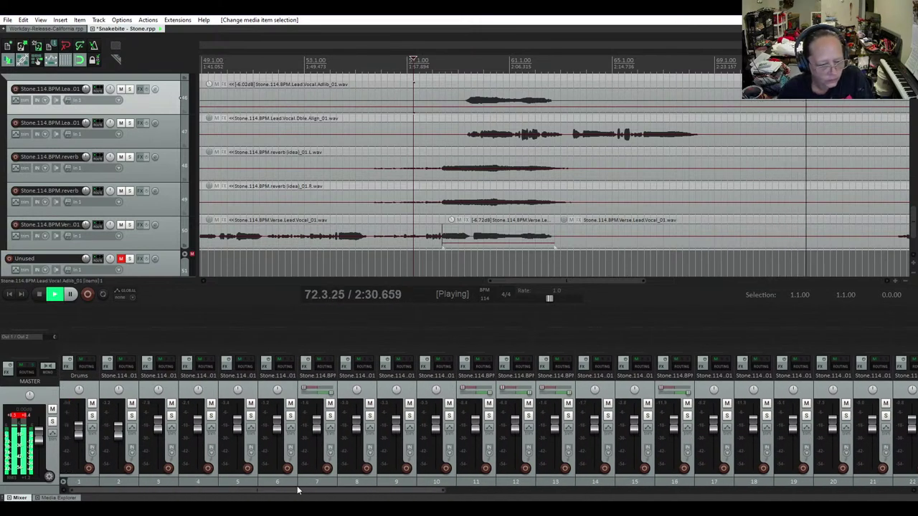
left_click_drag(294, 493, 769, 500)
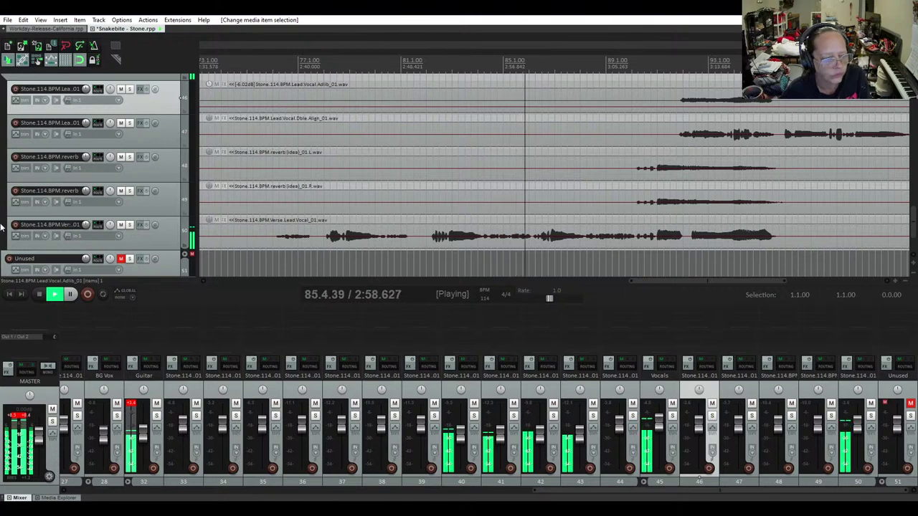
Expand the Drums folder so that its individual tracks are displayed while the song keeps playing
scroll(2, 228, "up", 10)
scroll(2, 228, "up", 10)
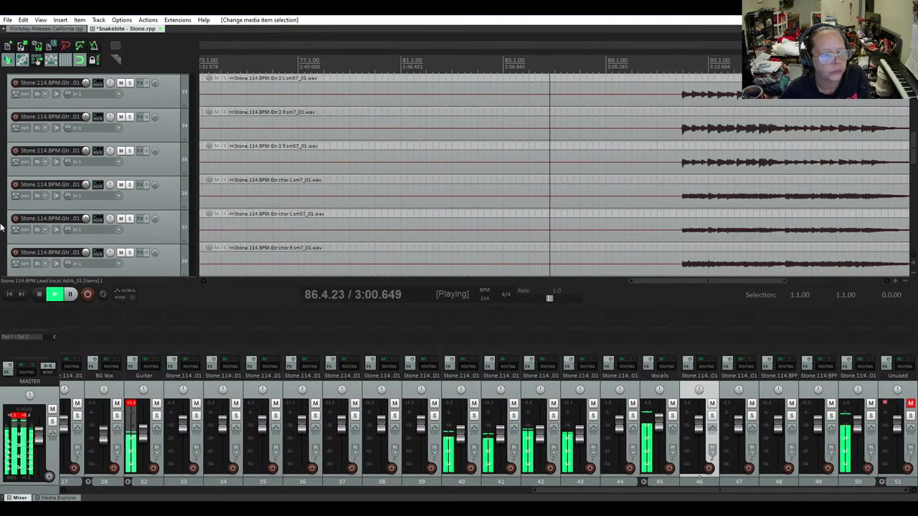
scroll(3, 215, "up", 5)
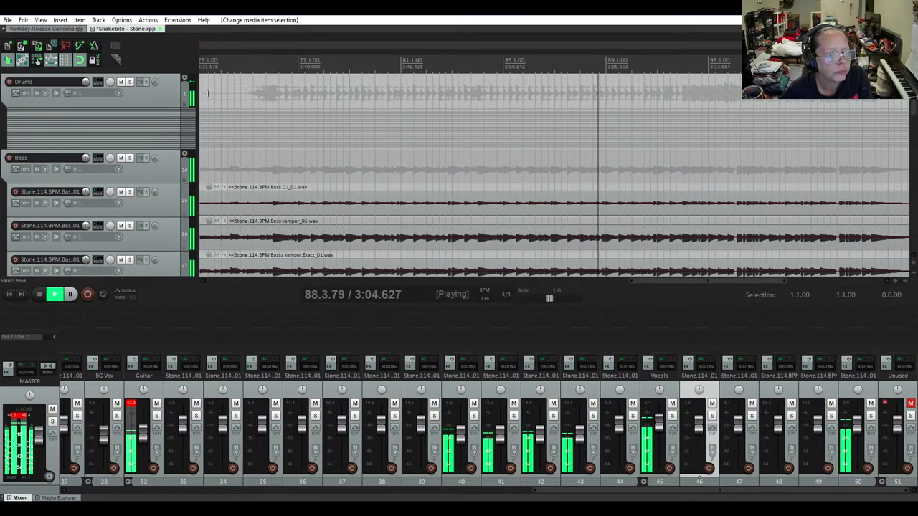
left_click(185, 79)
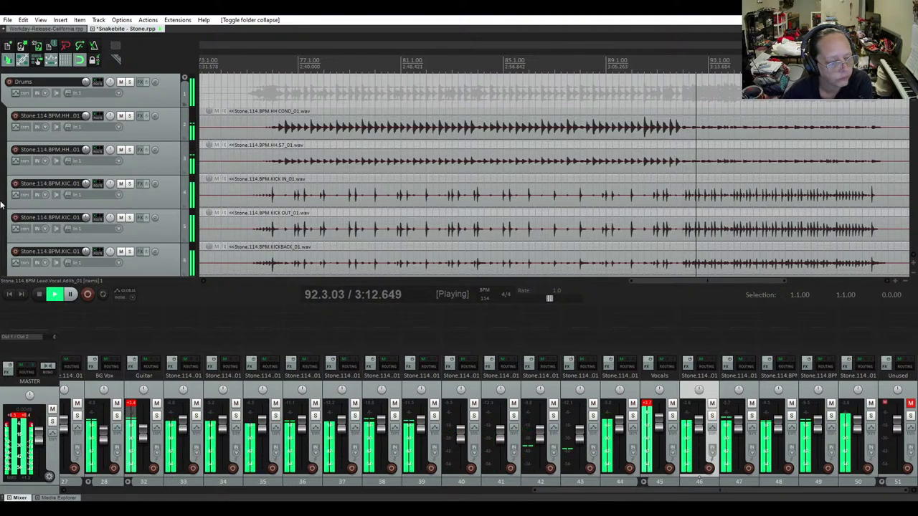
Look through the individual drum tracks while the song plays to its end, and stop playback
scroll(1, 204, "down", 3)
scroll(1, 203, "down", 1)
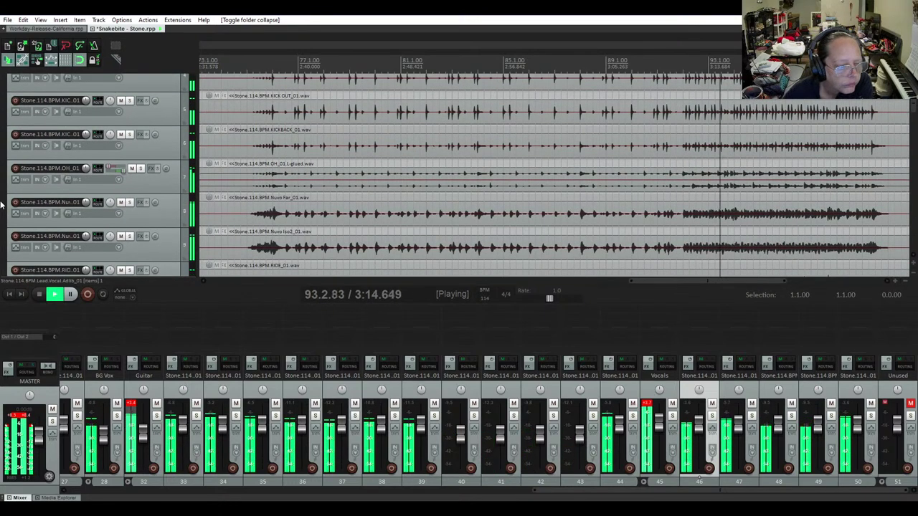
scroll(2, 203, "down", 1)
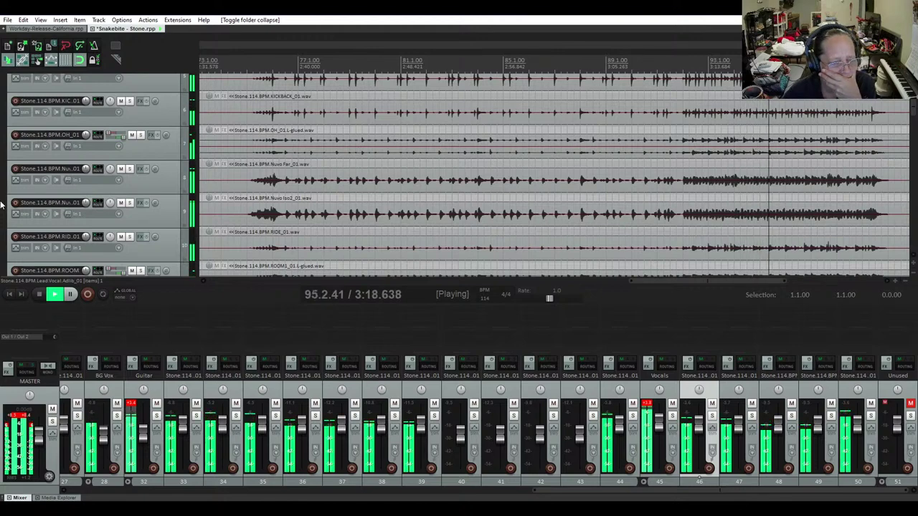
scroll(1, 203, "down", 3)
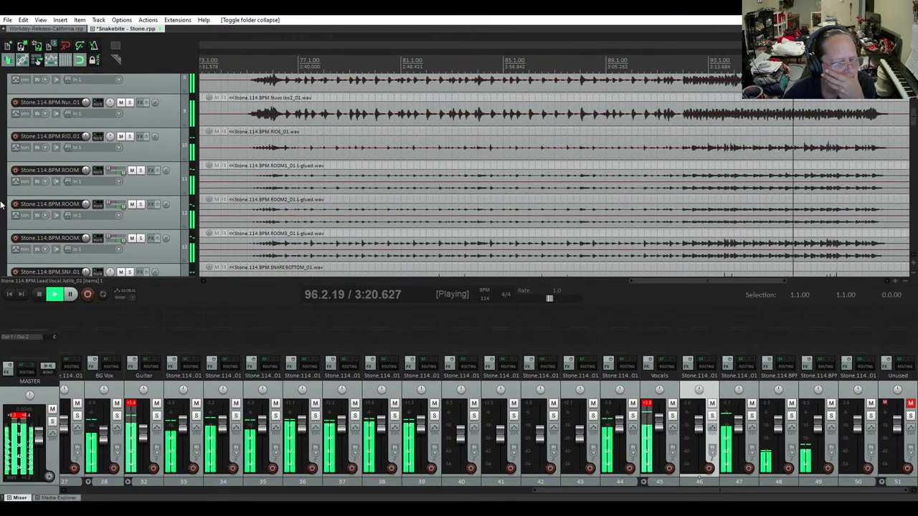
scroll(2, 204, "down", 2)
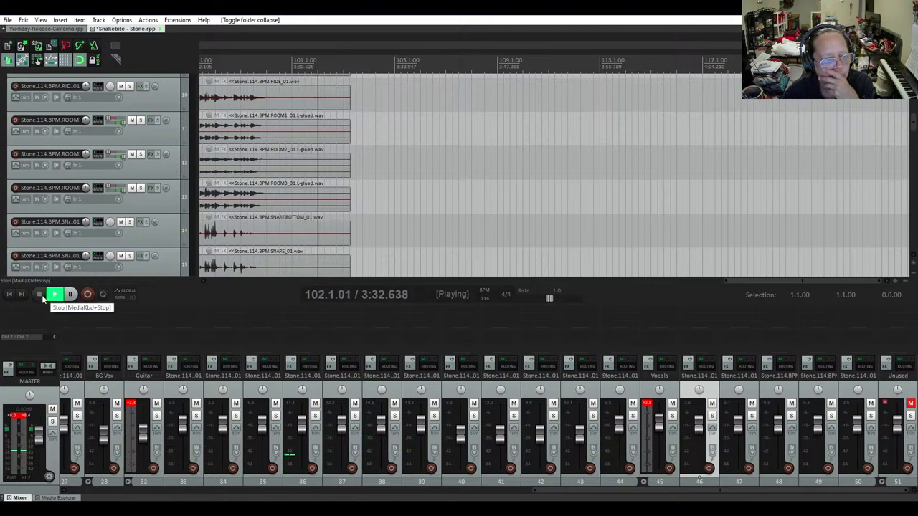
left_click(40, 295)
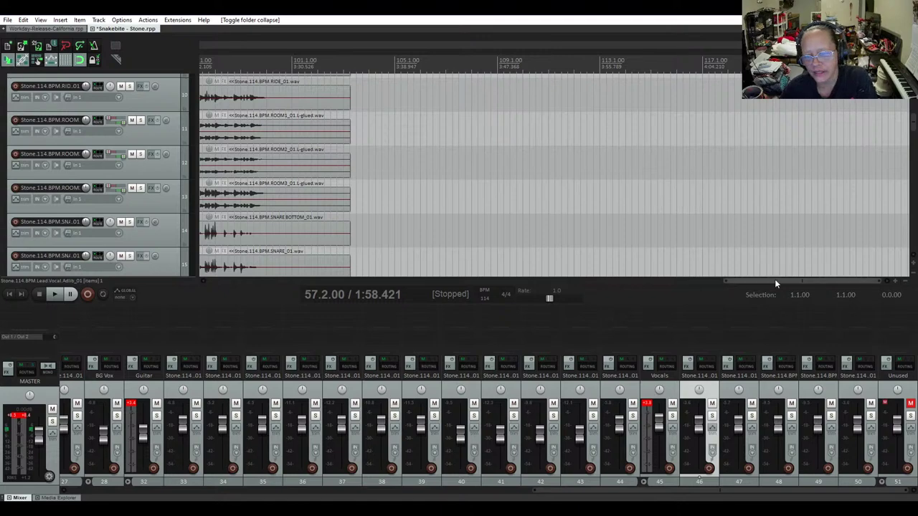
Select the reverb (idea)_01.L track in the Vocals folder and place the edit cursor at 55.2.00, before its audio starts
left_click_drag(775, 281, 185, 269)
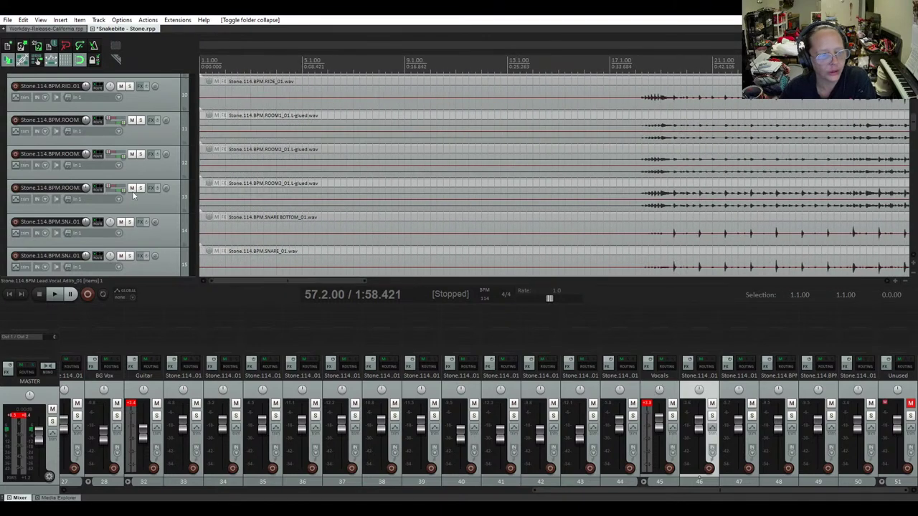
scroll(5, 182, "down", 10)
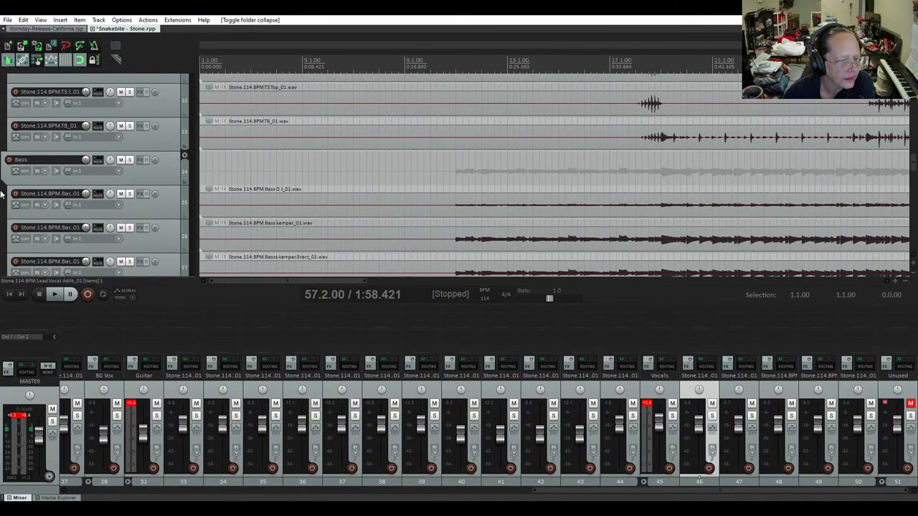
scroll(4, 194, "down", 3)
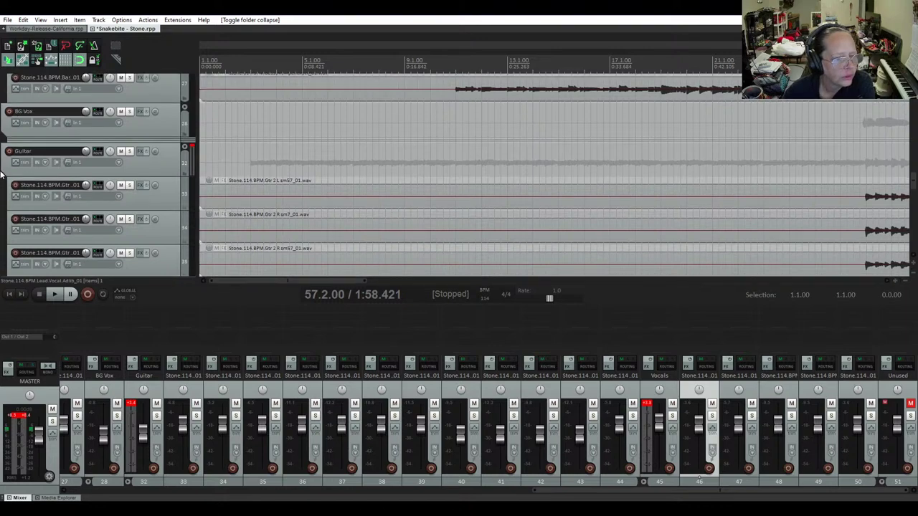
scroll(2, 182, "down", 15)
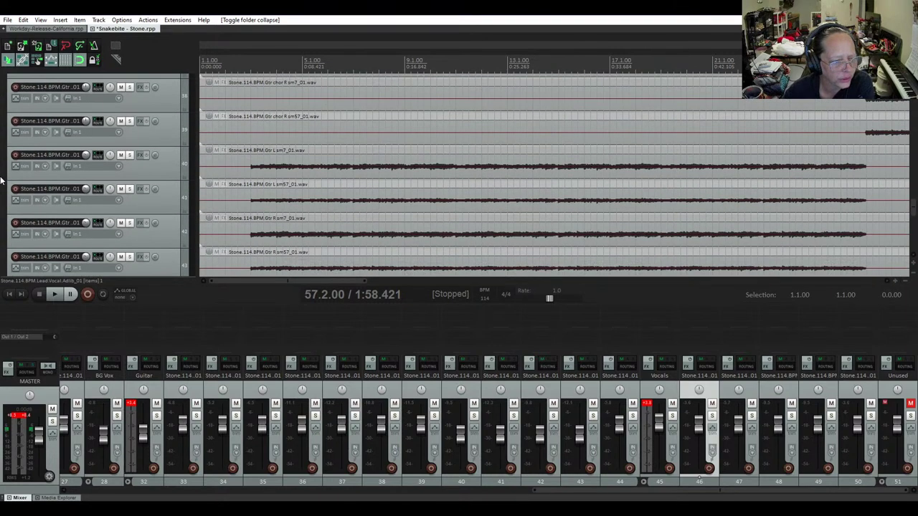
scroll(1, 182, "down", 4)
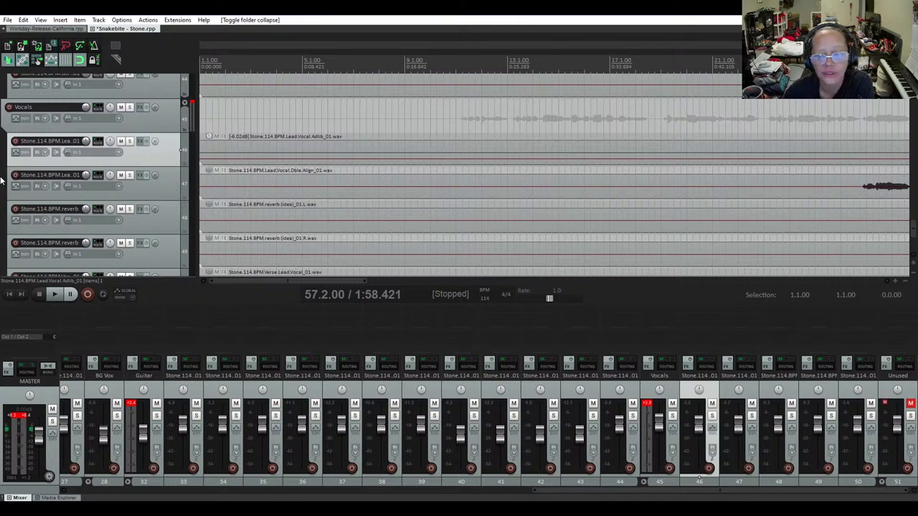
scroll(1, 182, "down", 1)
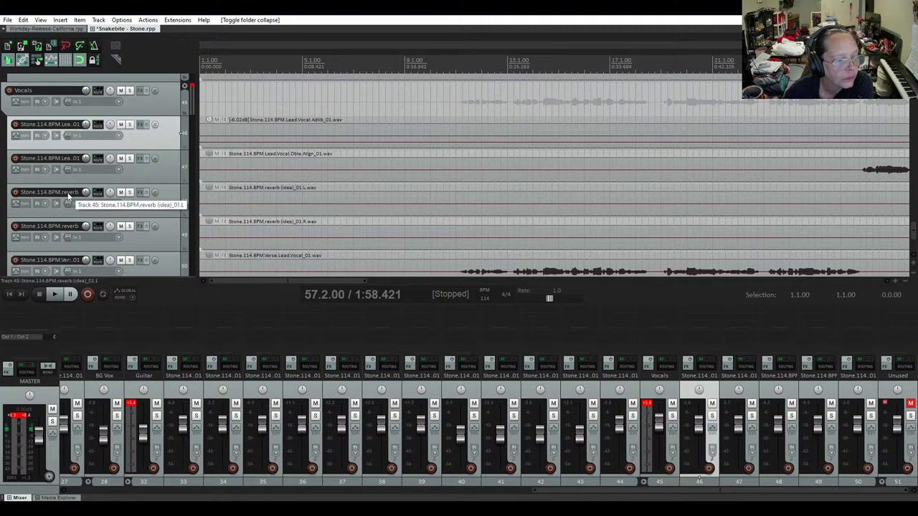
left_click(150, 211)
left_click_drag(307, 283, 558, 299)
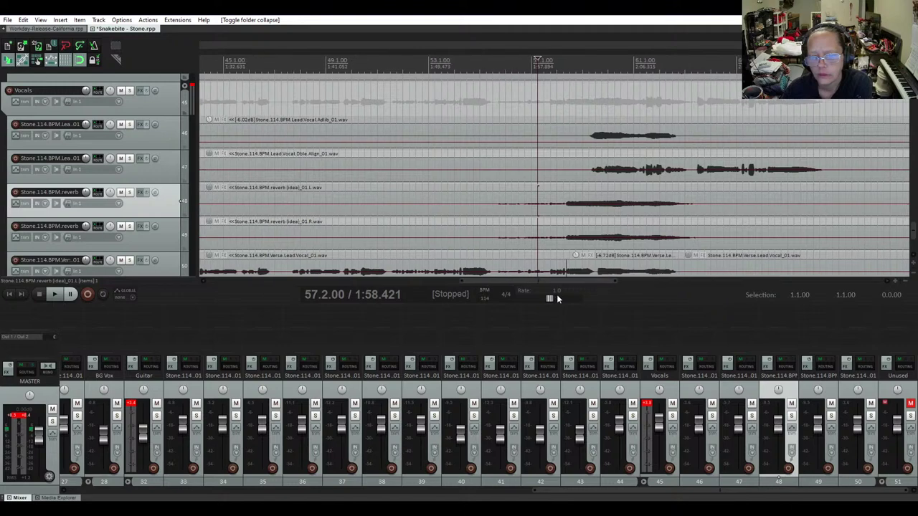
left_click(486, 188)
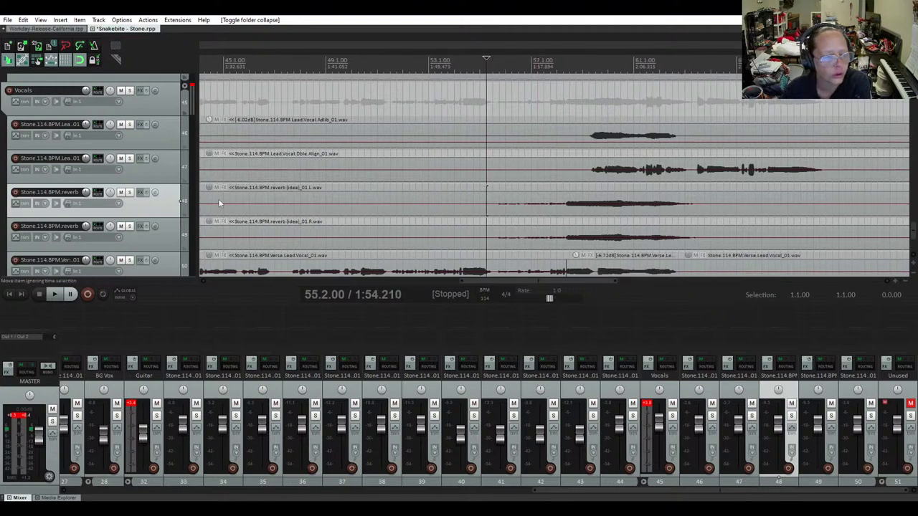
Solo the reverb (idea)_01.L track, listen to it from 55.2.00, and turn its solo off
left_click(129, 193)
key("space")
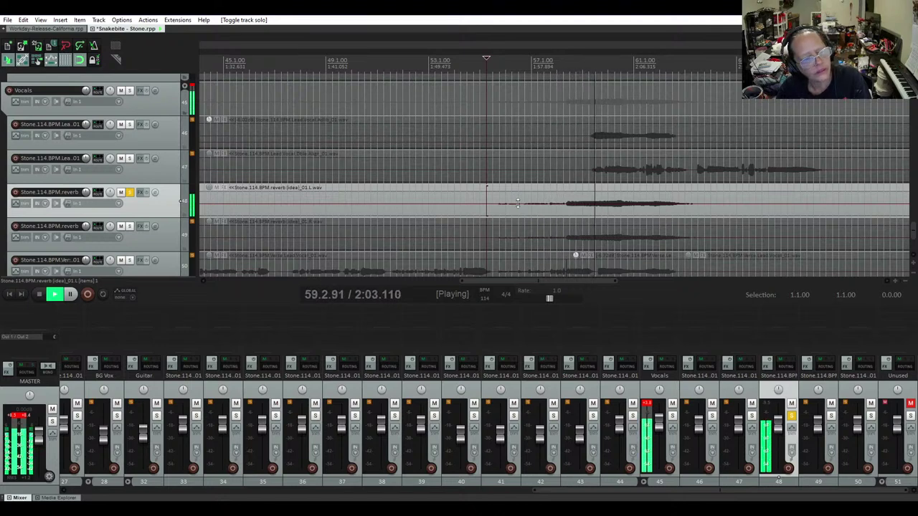
key("space")
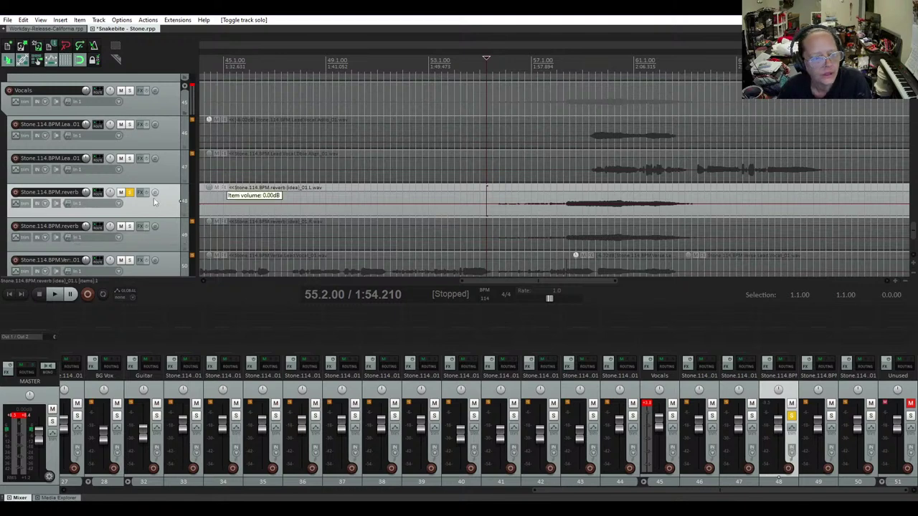
left_click(131, 195)
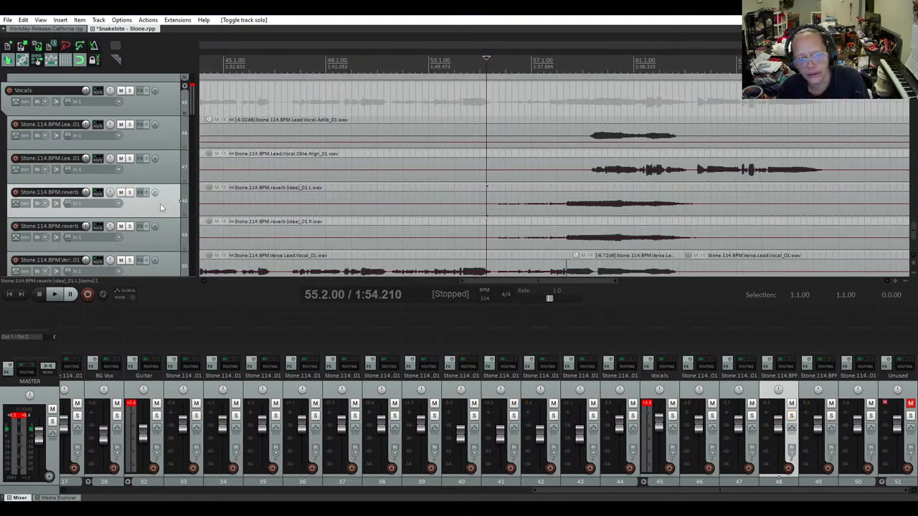
Select the items of both reverb (idea)_01 tracks, L and R, and merge them with the custom action Stereo
double_click(161, 207)
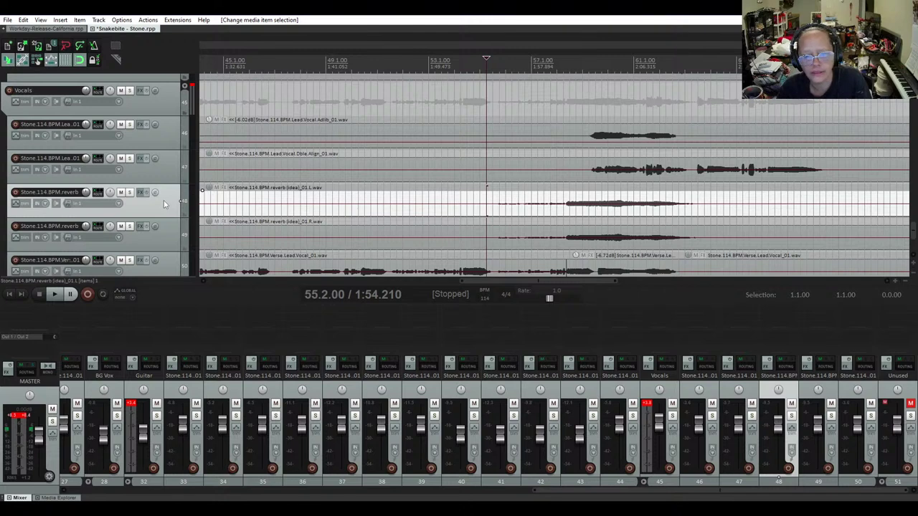
double_click(164, 238, "ctrl")
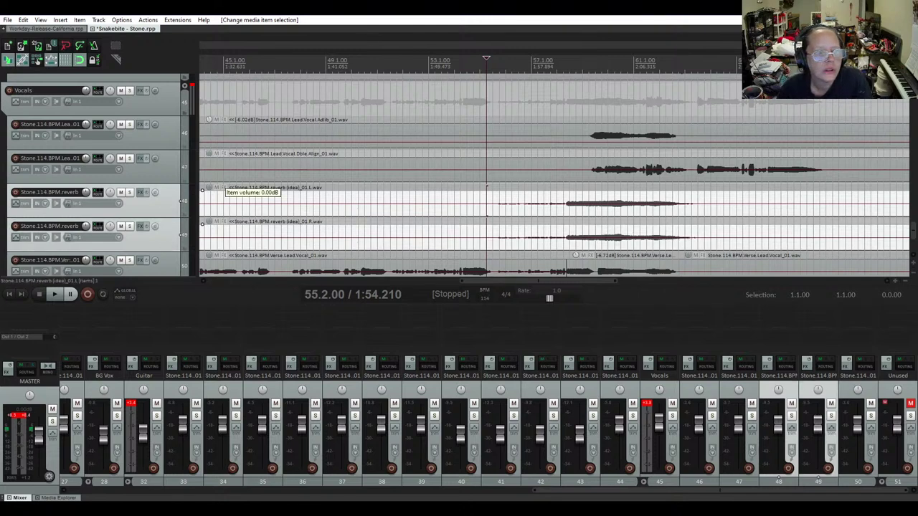
left_click(148, 20)
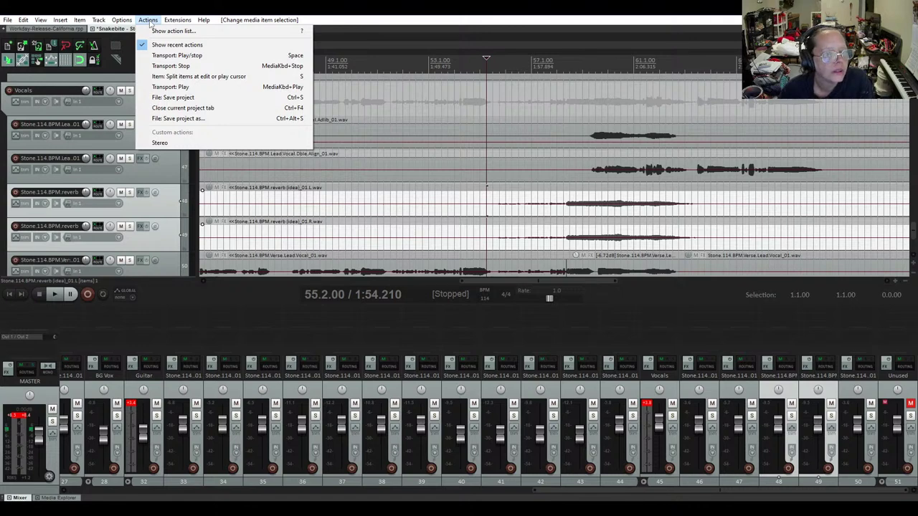
left_click(162, 143)
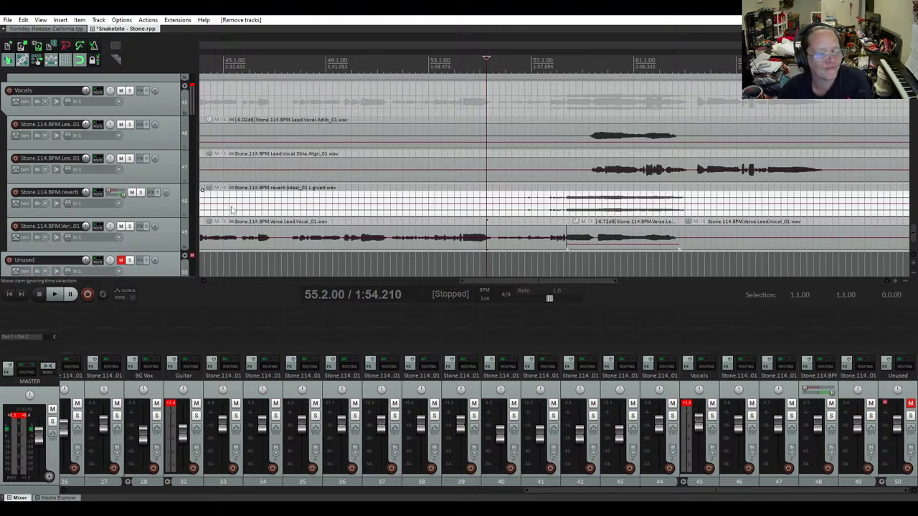
Play the full mix from 55.2.00 to check the glued stereo reverb track, and go back to the song's start
key("space")
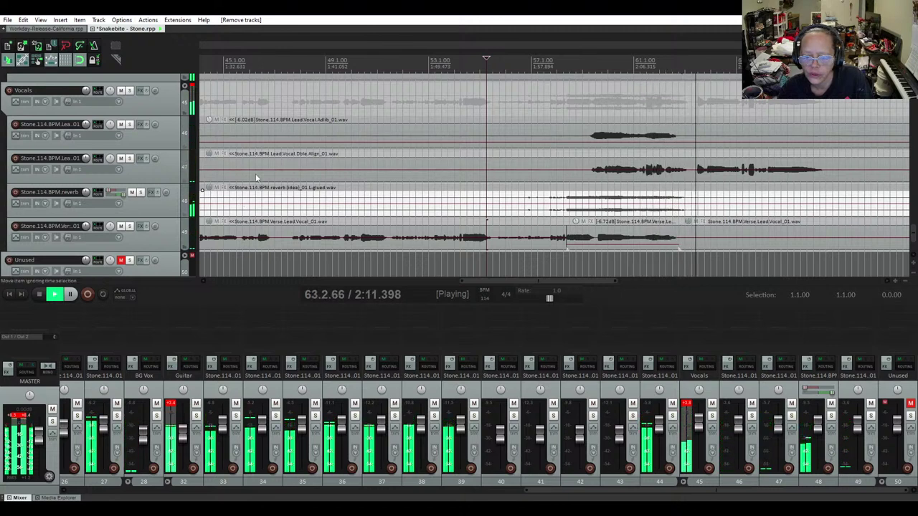
key("space")
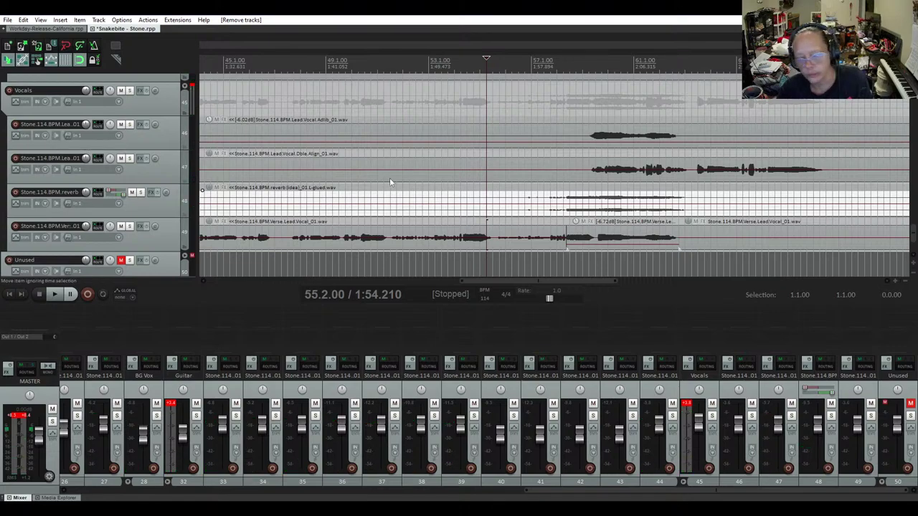
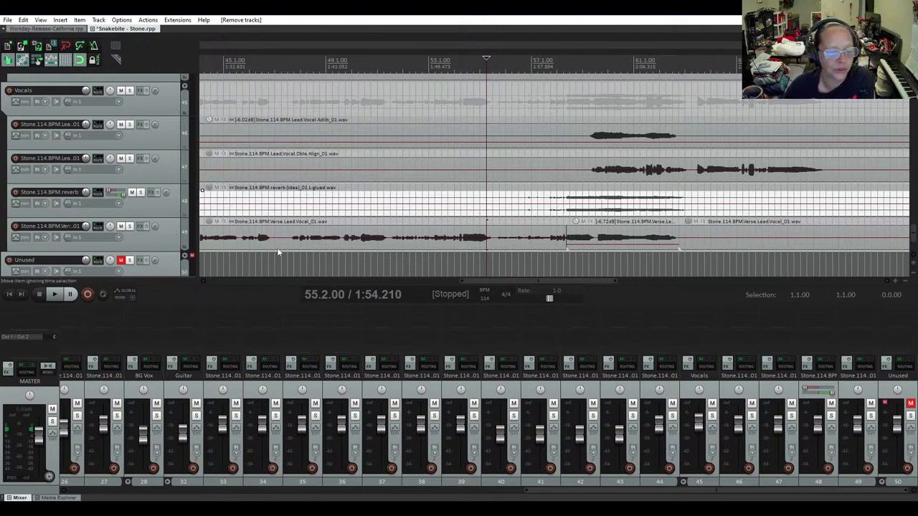
left_click_drag(469, 281, 198, 279)
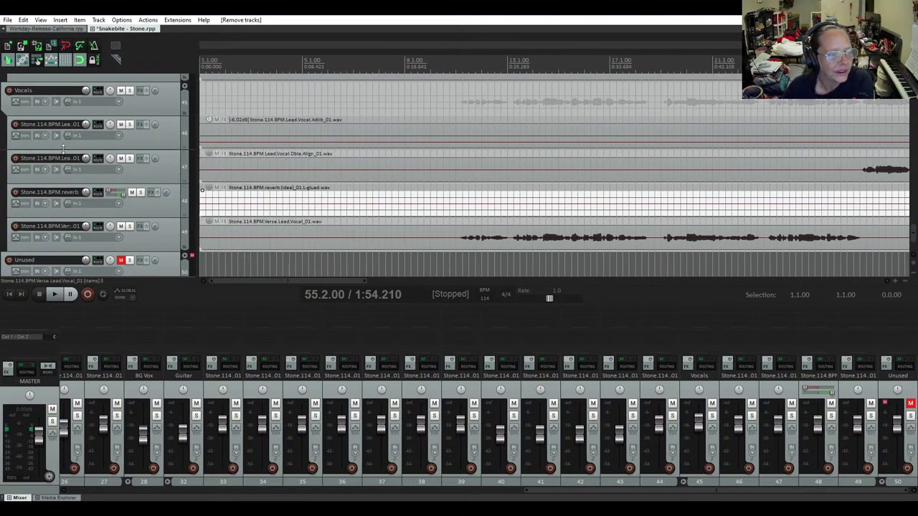
Colour the Drums folder and all its tracks down to TB_01 orange (255, 128, 0), storing the colour in the first custom slot
scroll(27, 120, "up", 6)
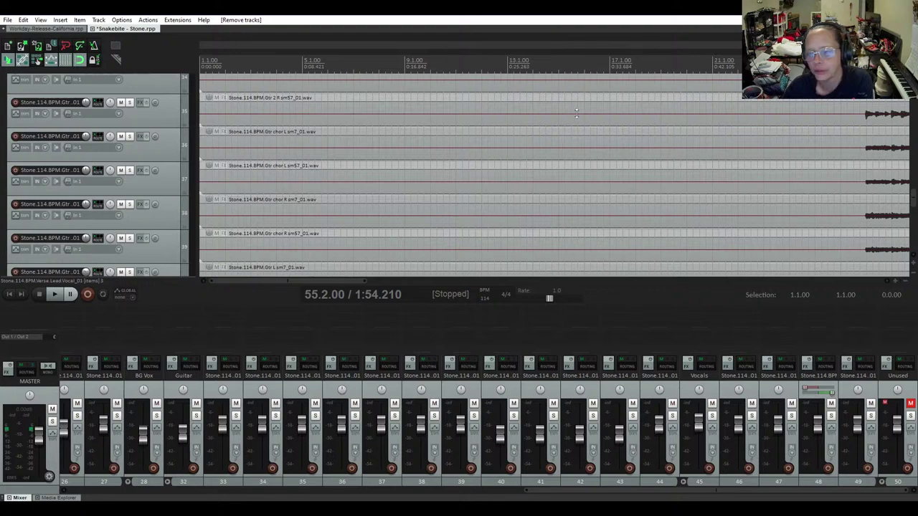
left_click_drag(913, 206, 913, 78)
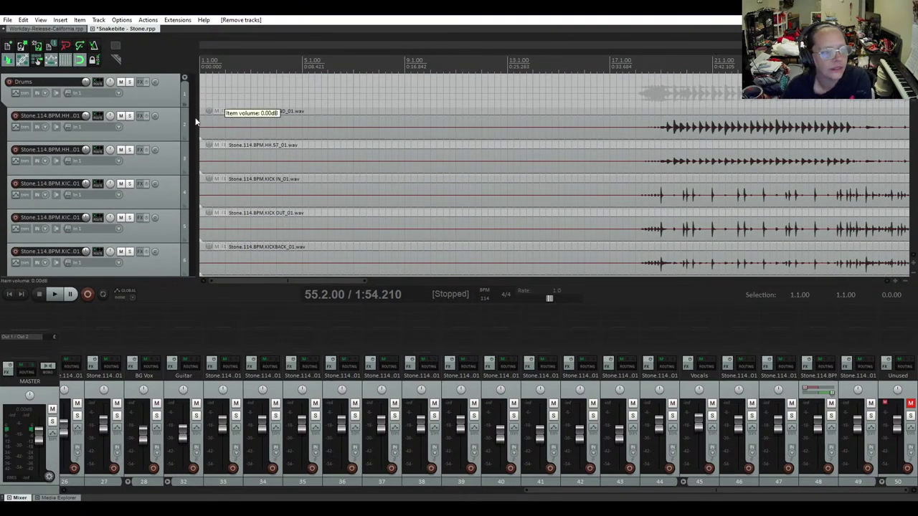
left_click(150, 93)
scroll(142, 136, "down", 5)
scroll(142, 136, "down", 12)
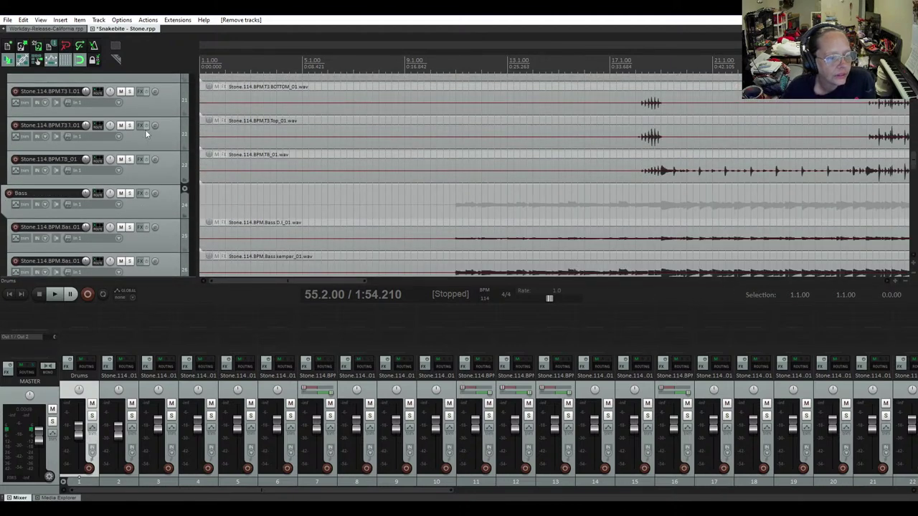
left_click(157, 175, "shift")
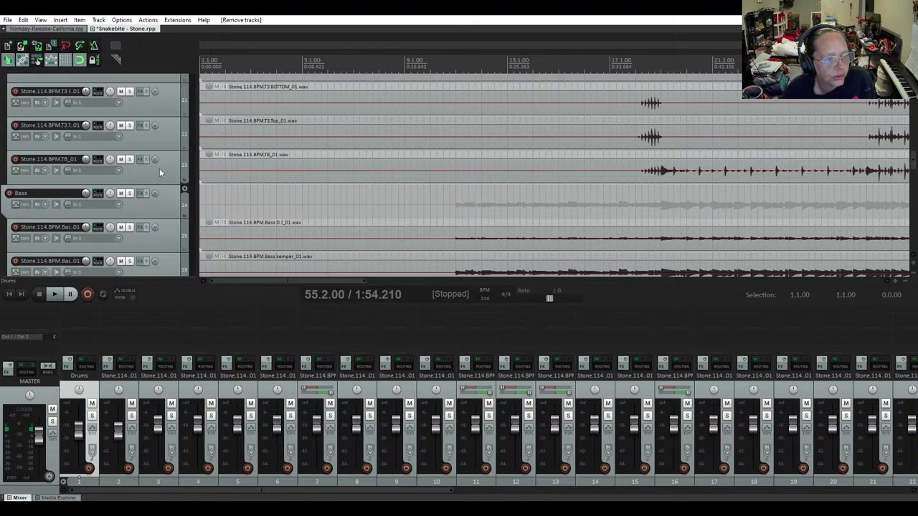
right_click(157, 172)
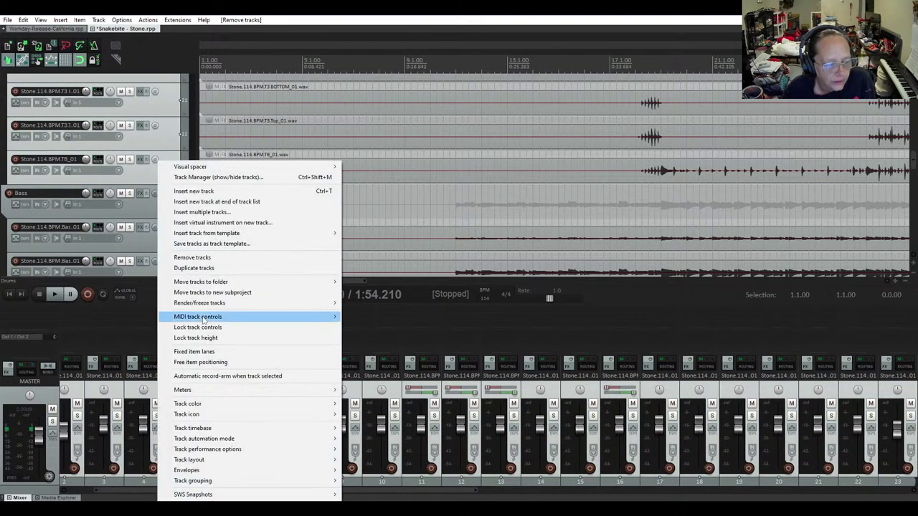
left_click(361, 405)
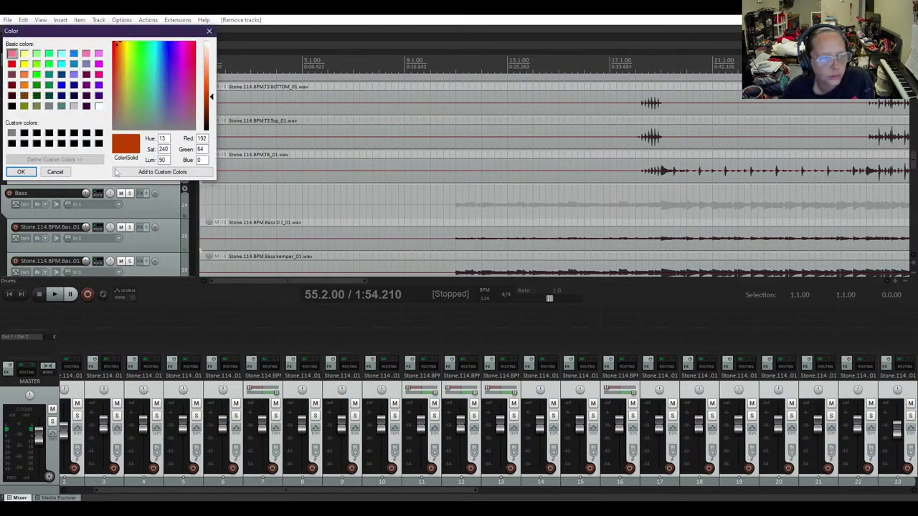
left_click_drag(99, 35, 409, 129)
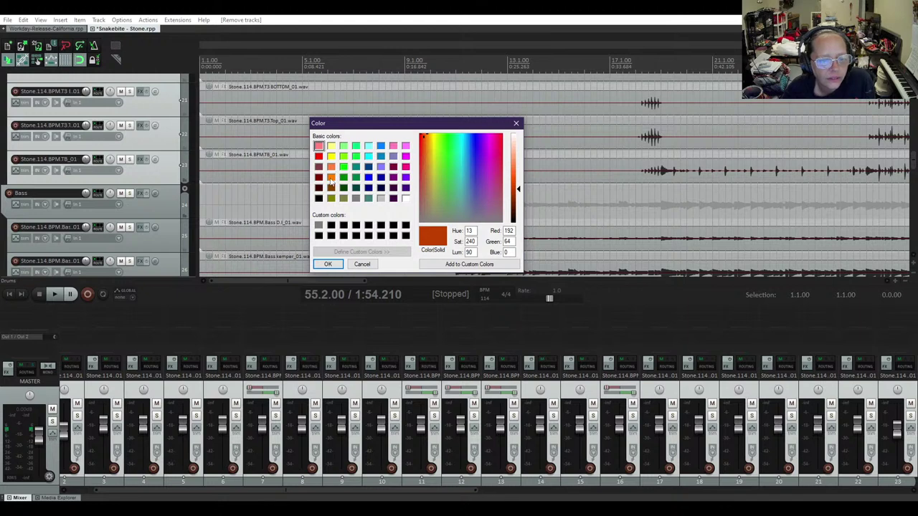
left_click(331, 178)
left_click(459, 263)
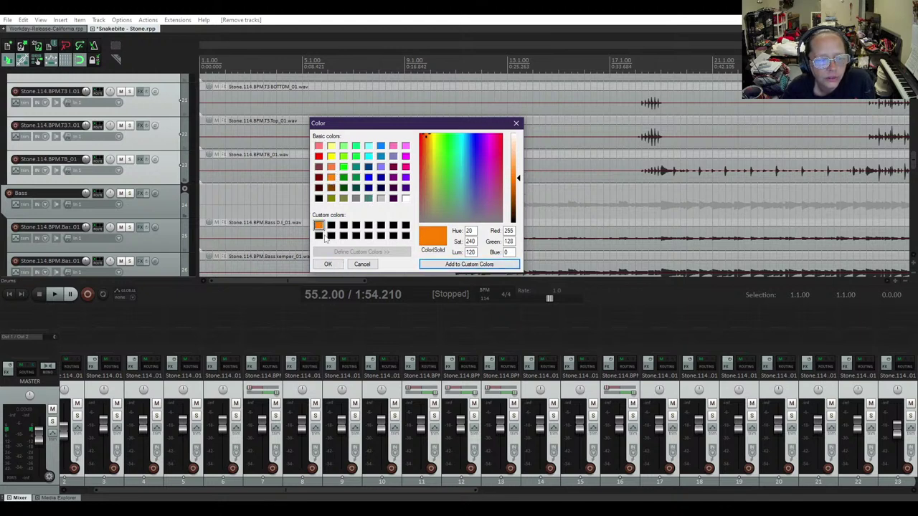
left_click(327, 264)
Colour the Bass folder and its three tracks dark blue (0, 64, 128), storing the colour in the second custom slot
left_click(185, 208)
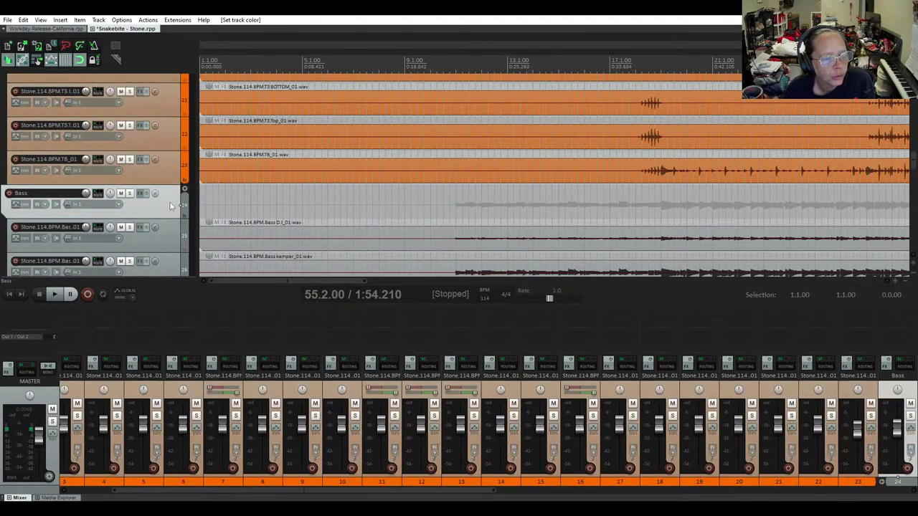
scroll(169, 202, "down", 3)
left_click(148, 217, "shift")
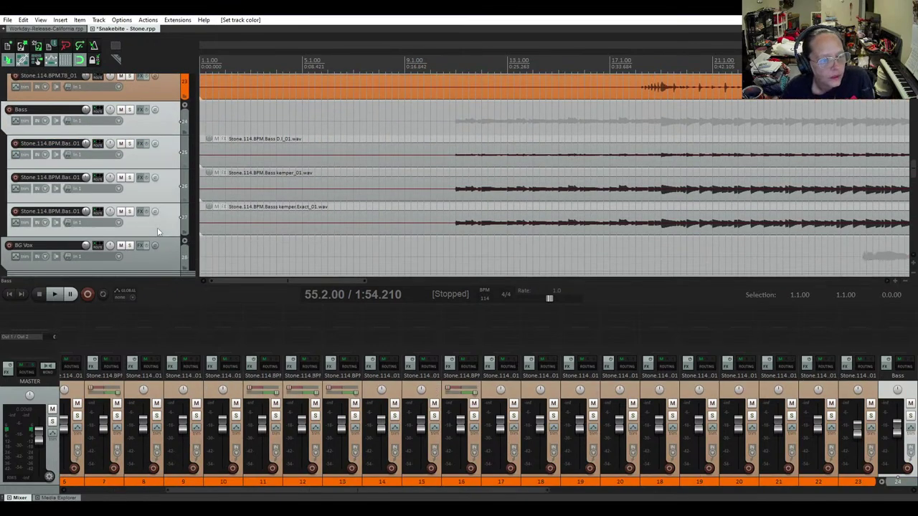
right_click(158, 135)
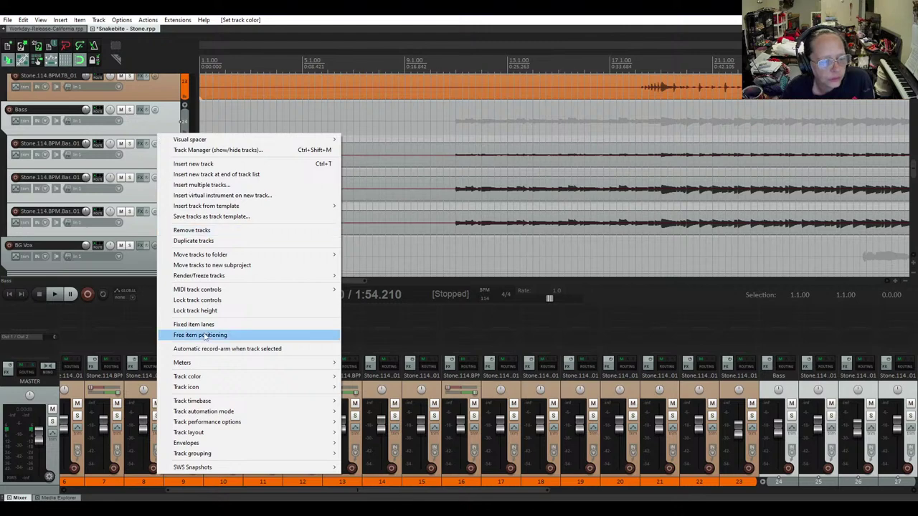
mouse_move(249, 378)
left_click(391, 377)
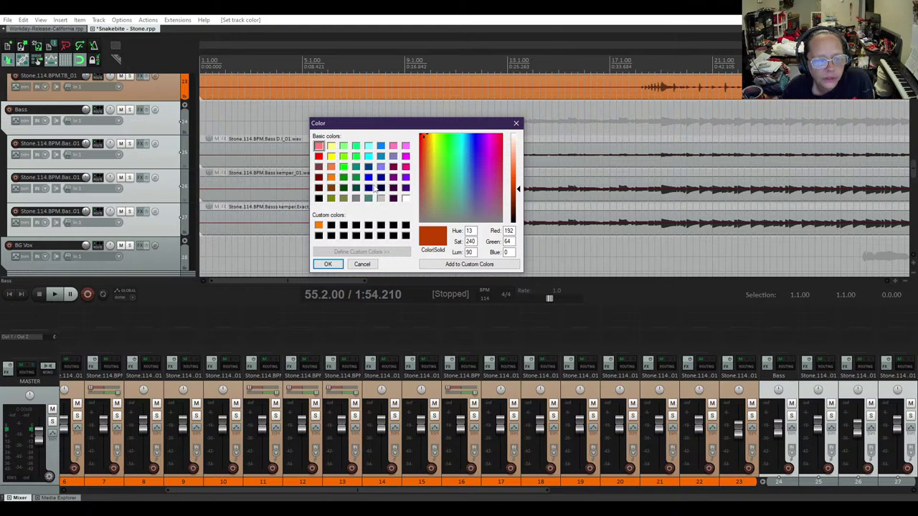
left_click(332, 227)
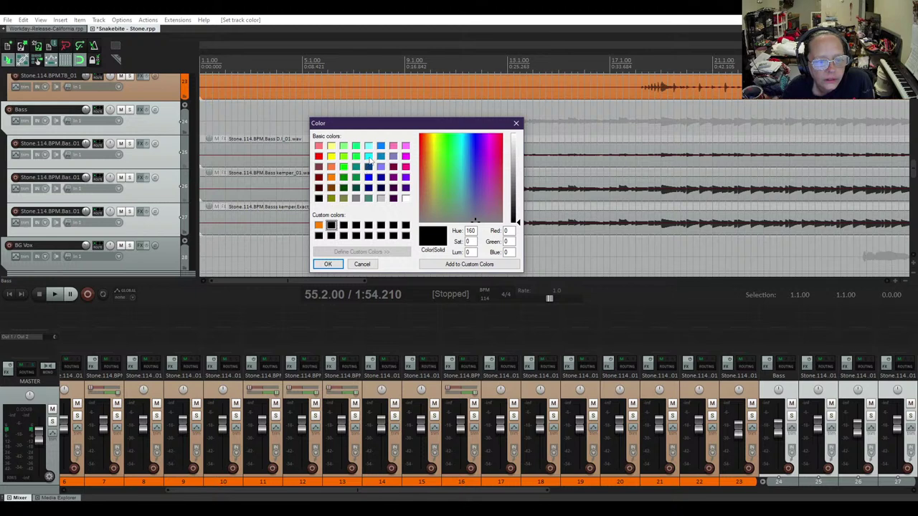
left_click(368, 166)
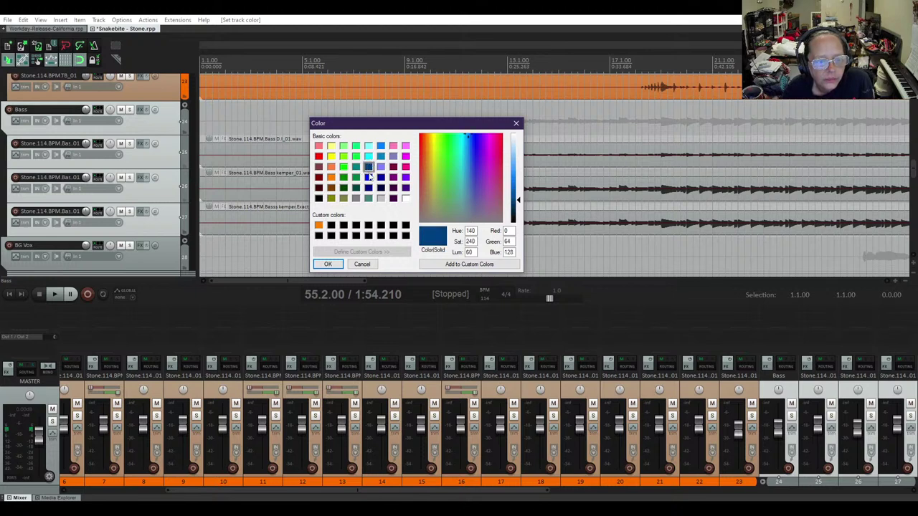
left_click(437, 264)
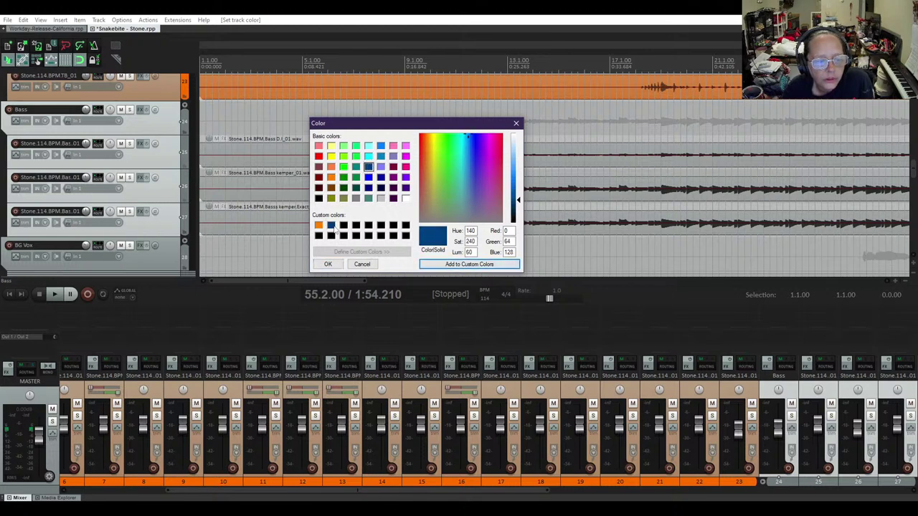
left_click(328, 264)
Move the collapsed BG Vox folder below the Vocals folder's tracks, directly above the Unused folder
scroll(110, 173, "down", 2)
scroll(156, 211, "down", 1)
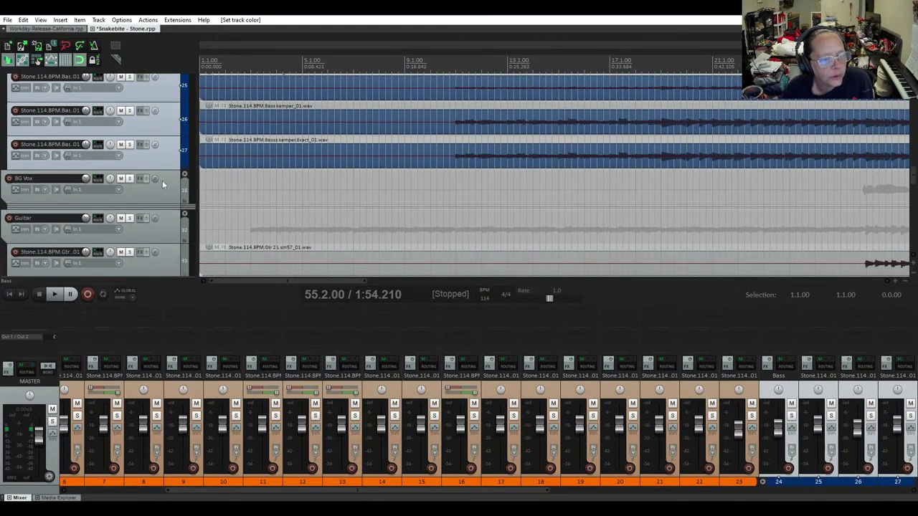
left_click(167, 179)
scroll(168, 222, "down", 6)
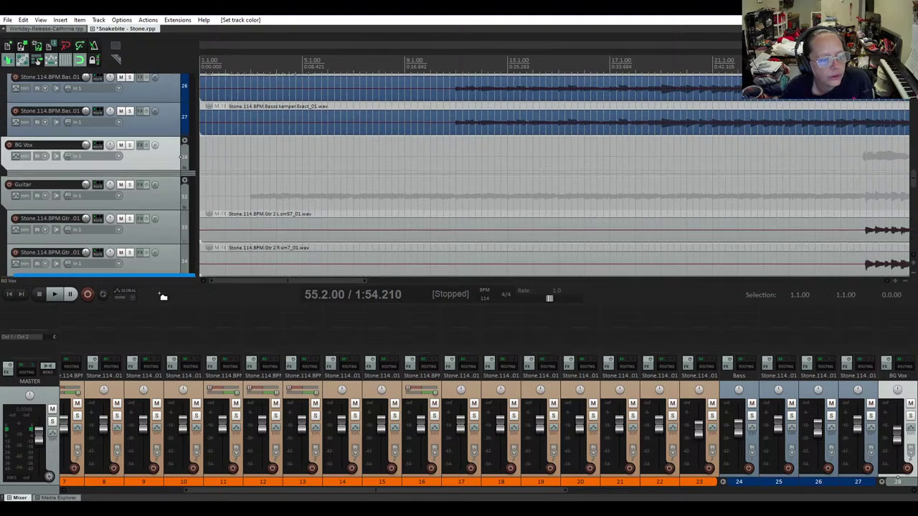
scroll(162, 304, "down", 15)
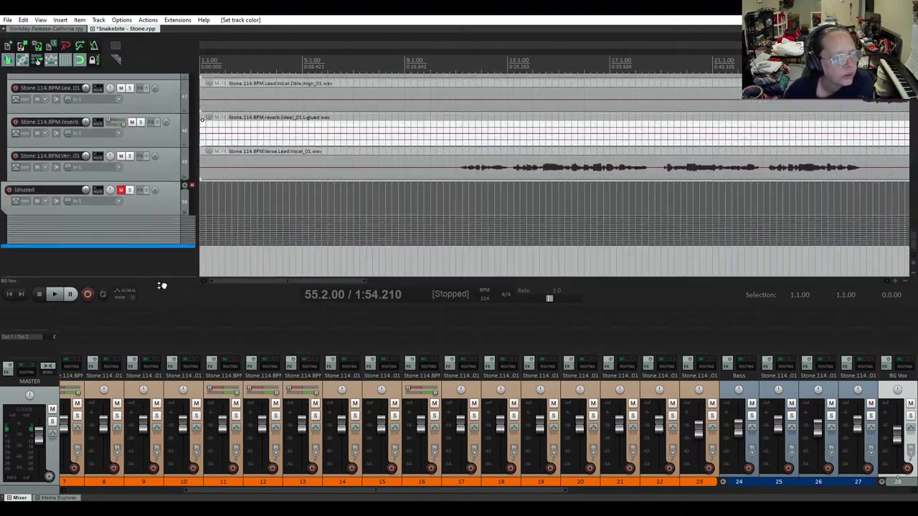
left_click_drag(161, 285, 113, 192)
Colour the Guitar folder and all its guitar tracks dark red (128, 0, 0), storing the colour in the third custom slot
scroll(119, 179, "up", 8)
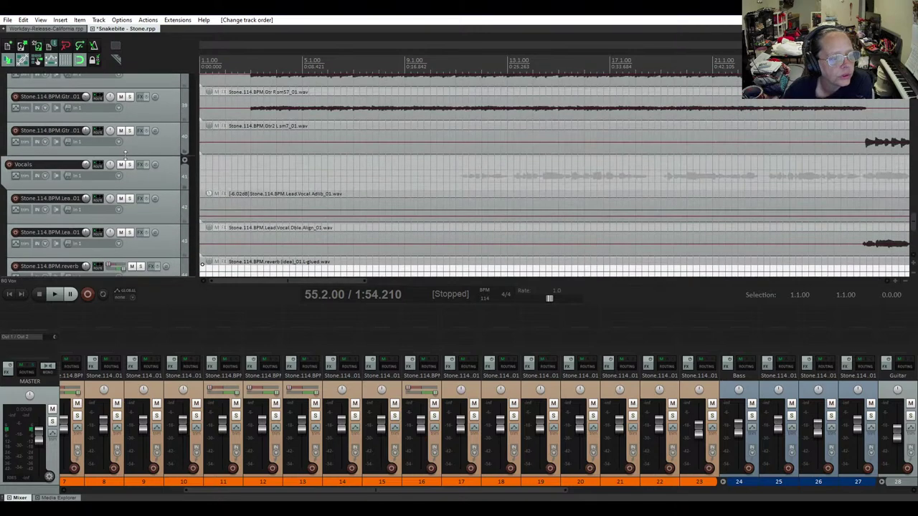
scroll(126, 158, "up", 5)
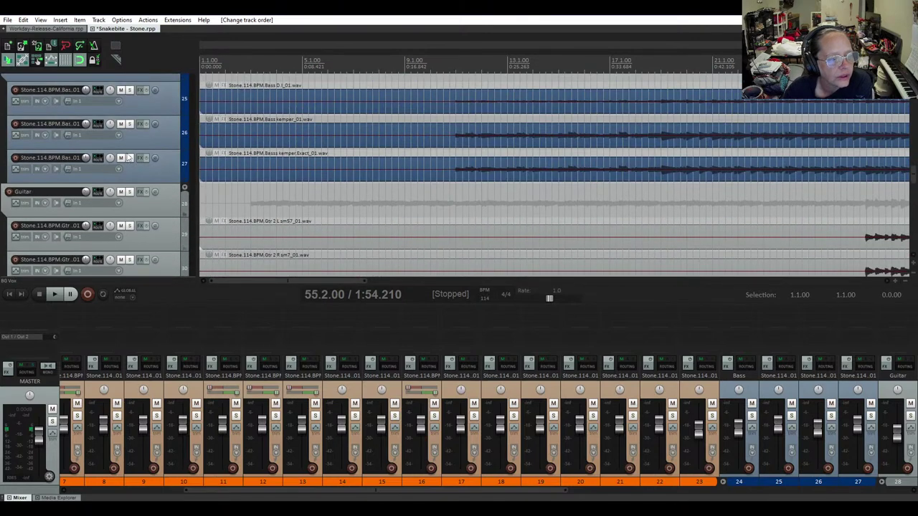
left_click(172, 208)
scroll(160, 202, "down", 6)
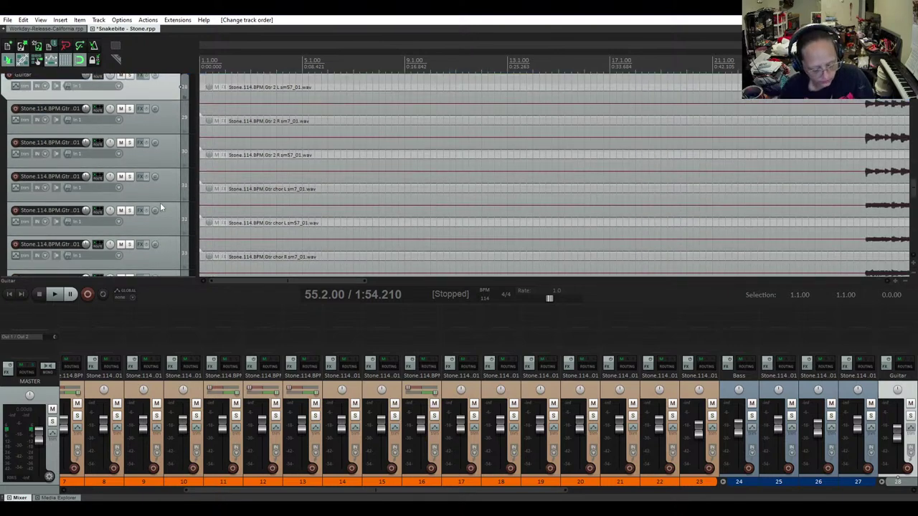
scroll(160, 202, "down", 3)
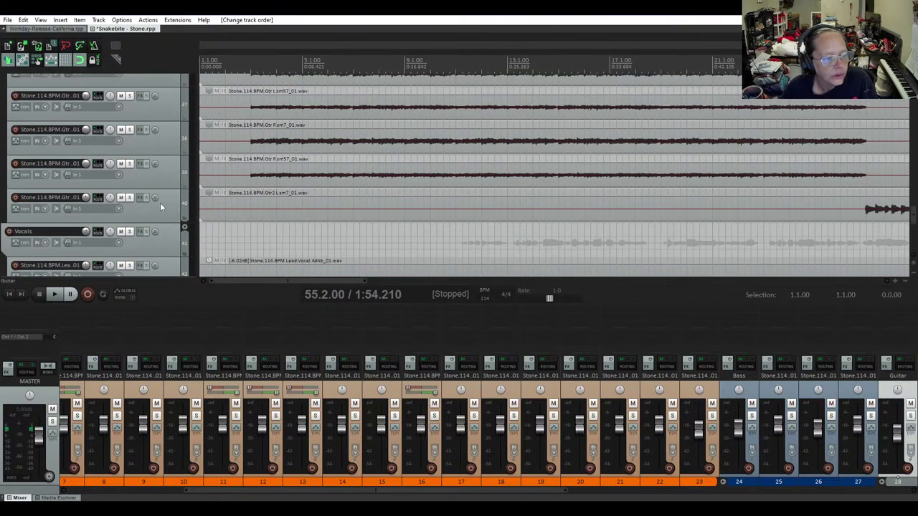
right_click(170, 212)
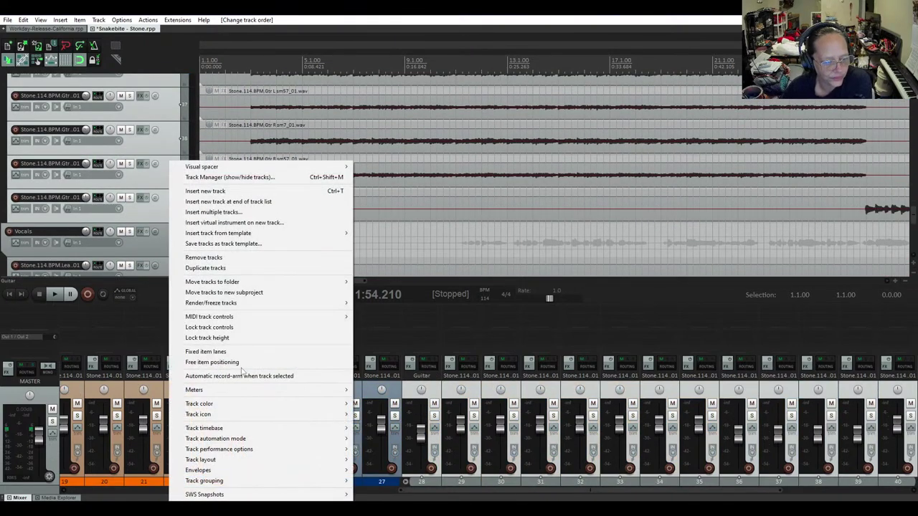
mouse_move(244, 408)
left_click(400, 404)
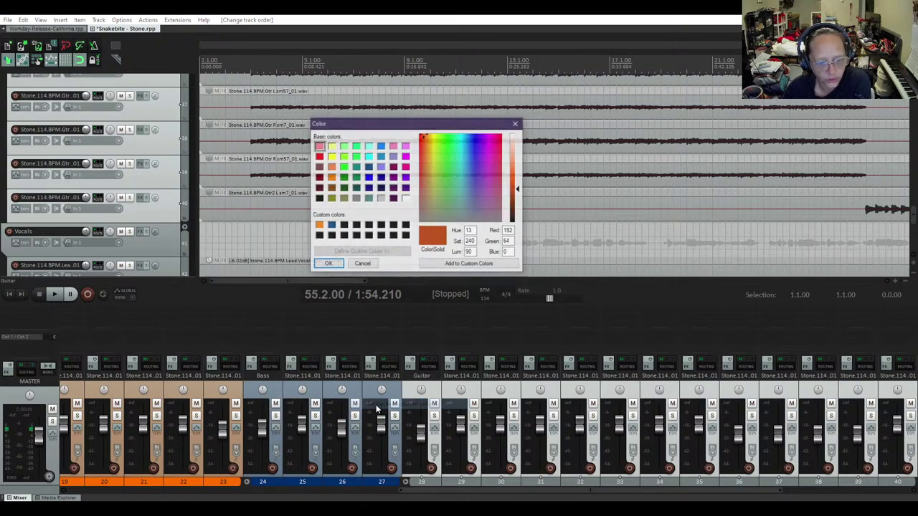
left_click(344, 226)
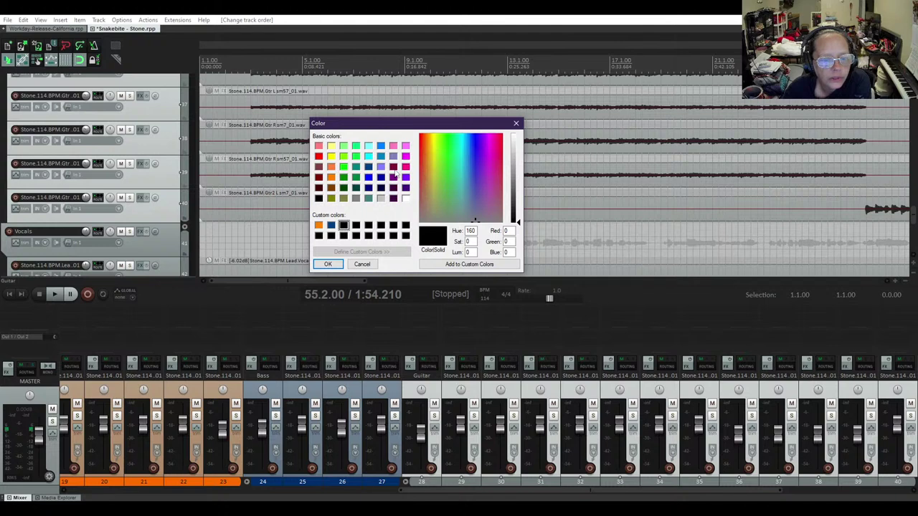
left_click(394, 168)
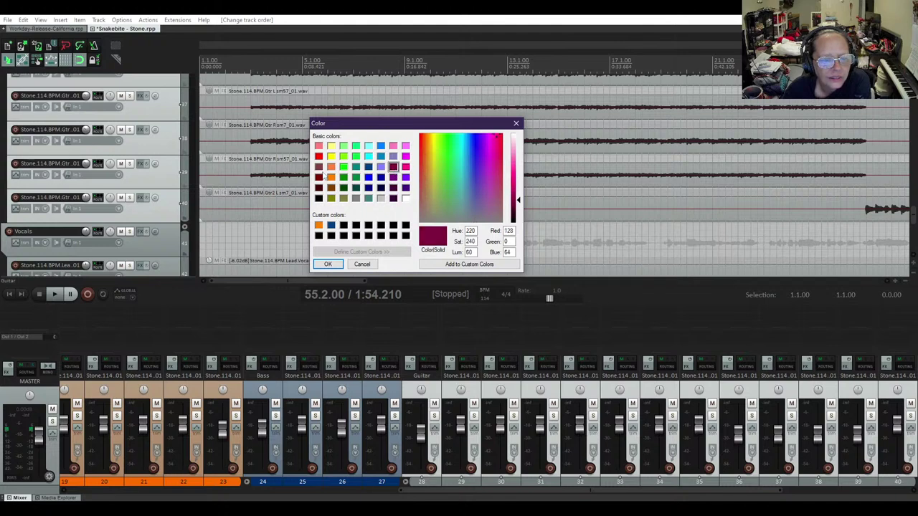
left_click(343, 226)
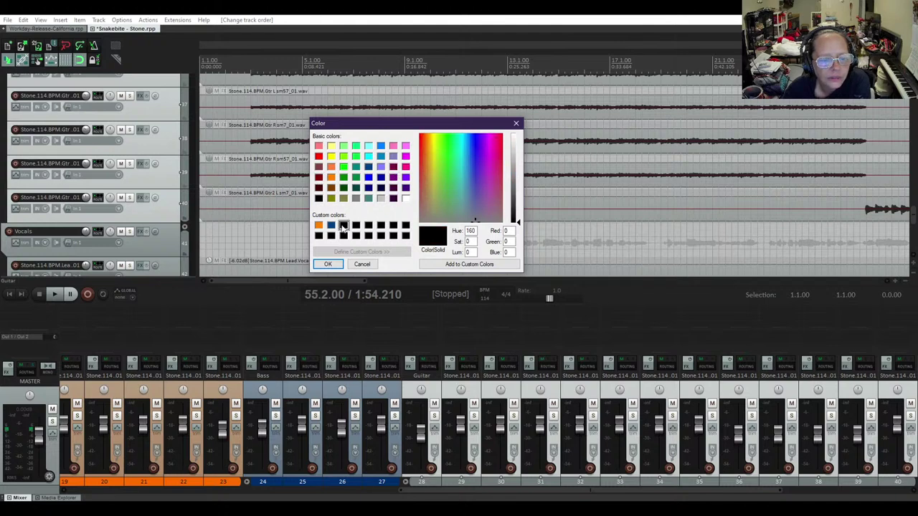
left_click(318, 177)
left_click(444, 263)
left_click(328, 264)
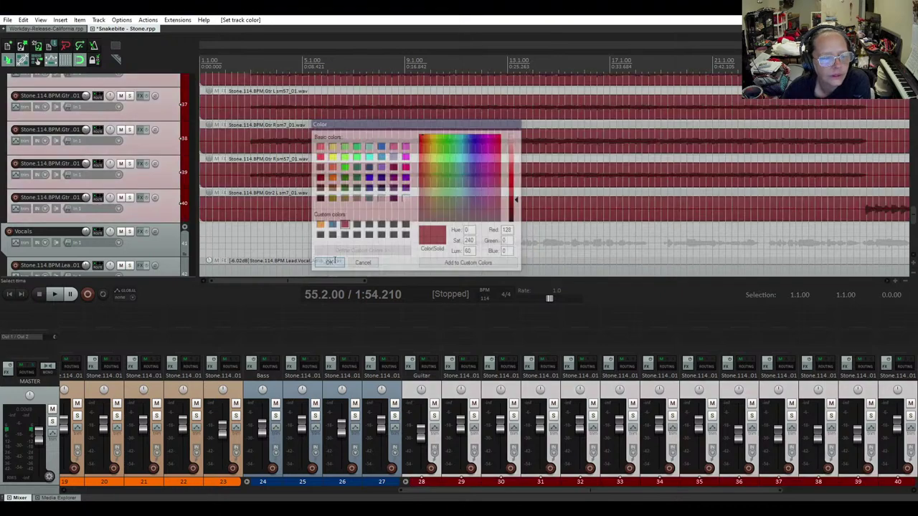
scroll(152, 193, "down", 2)
scroll(152, 193, "down", 5)
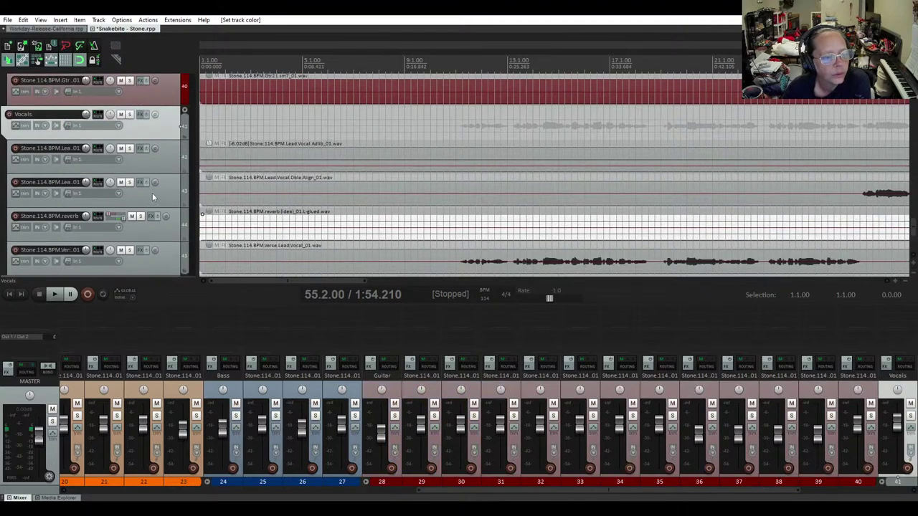
left_click(169, 206)
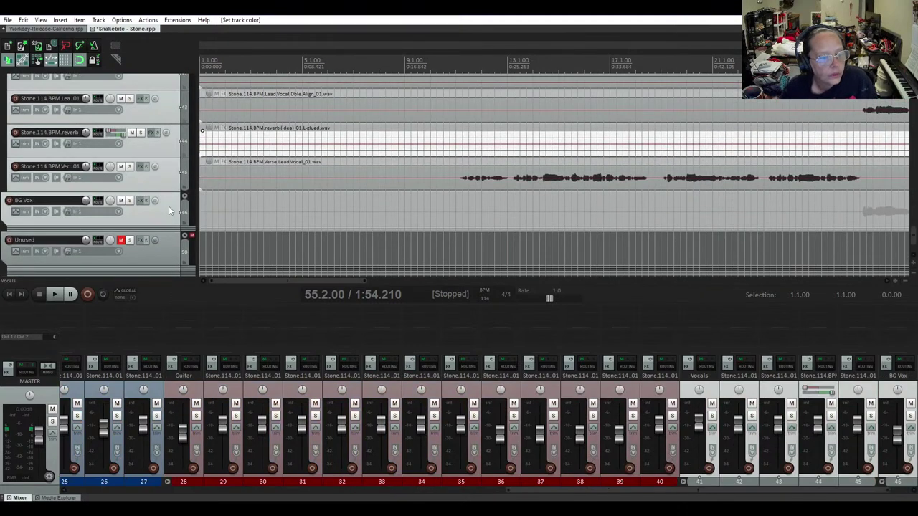
left_click(170, 173)
scroll(169, 169, "up", 2)
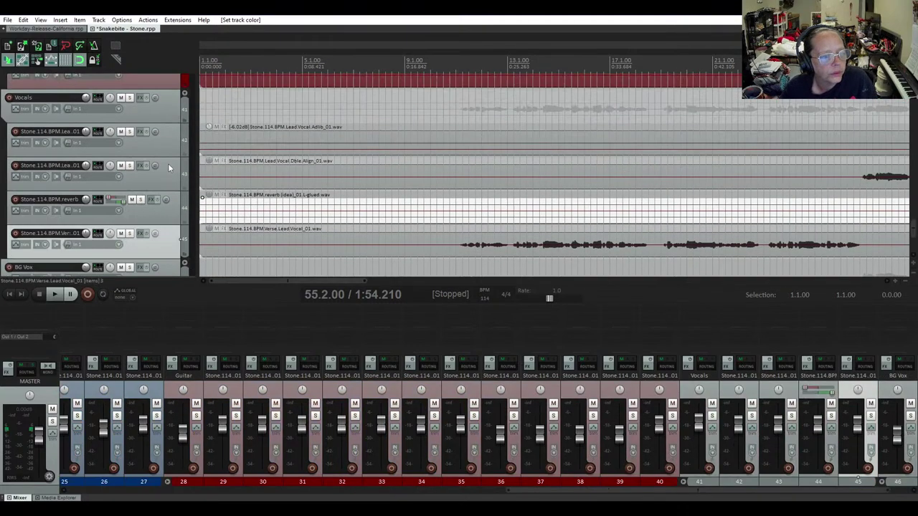
Open the custom track colour settings for the Vocals folder and its four tracks
left_click(169, 111)
left_click(167, 246, "shift")
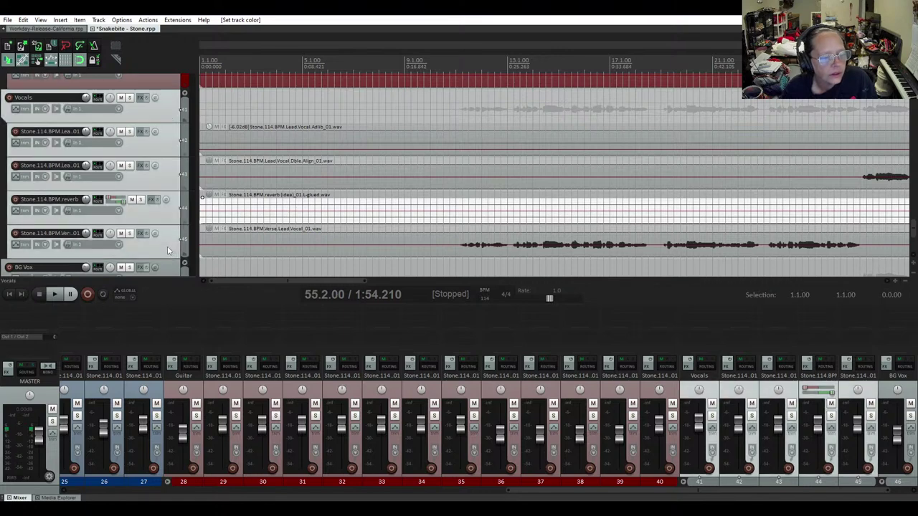
right_click(167, 246)
mouse_move(224, 408)
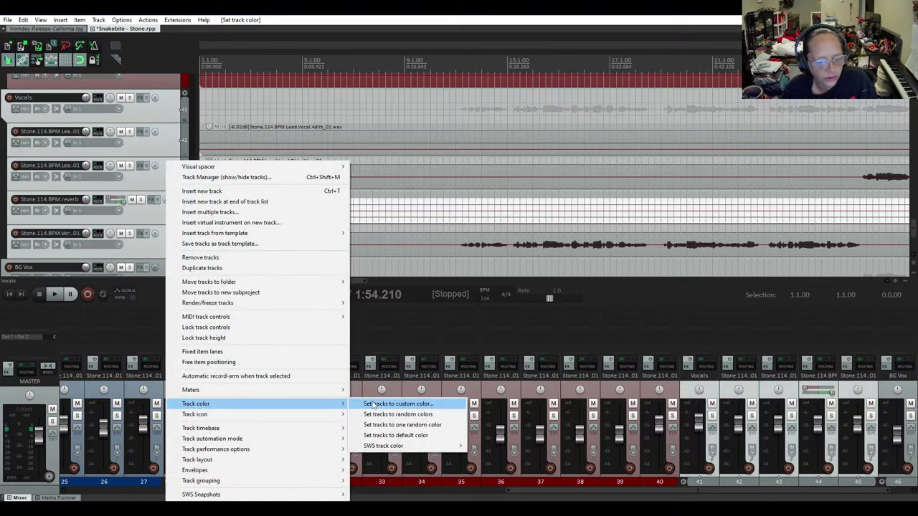
left_click(371, 403)
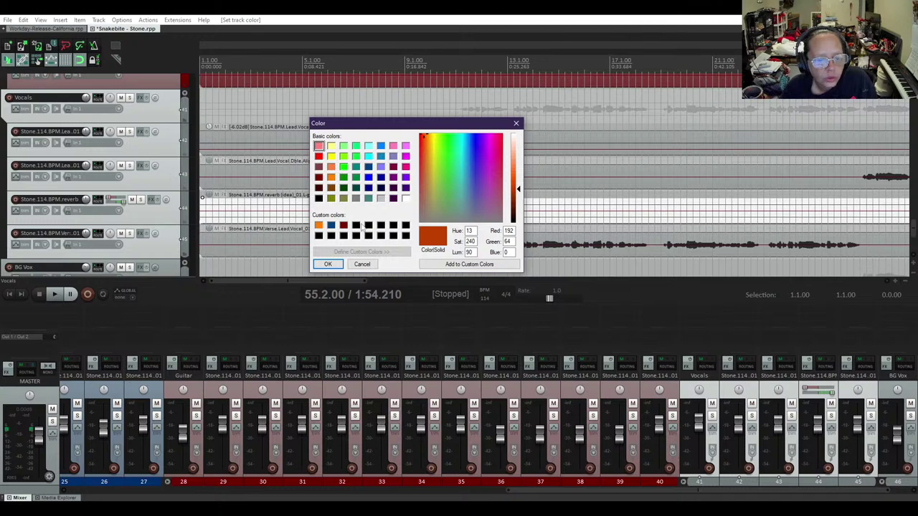
left_click(361, 226)
left_click(369, 146)
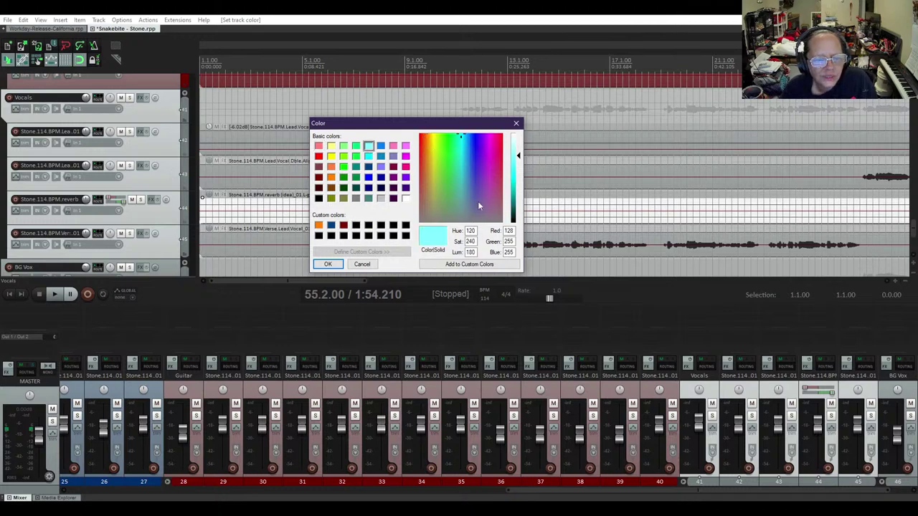
left_click_drag(518, 161, 519, 185)
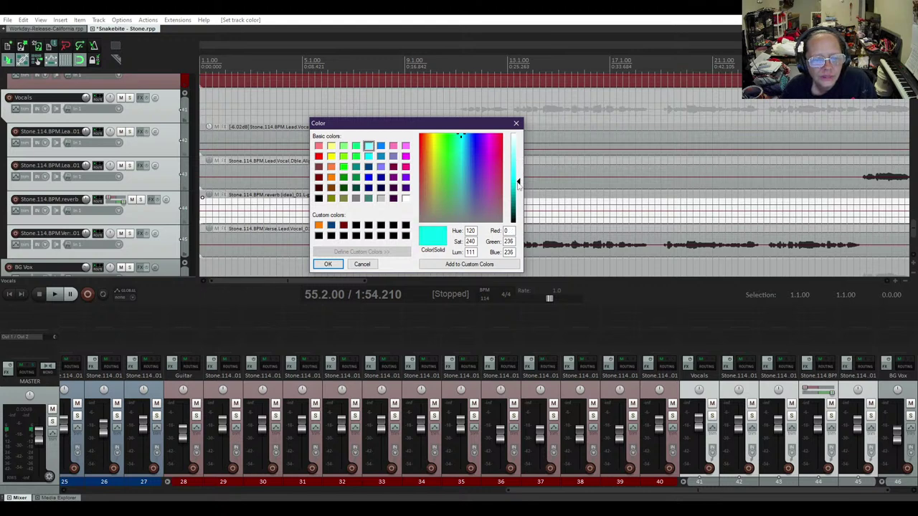
left_click(380, 156)
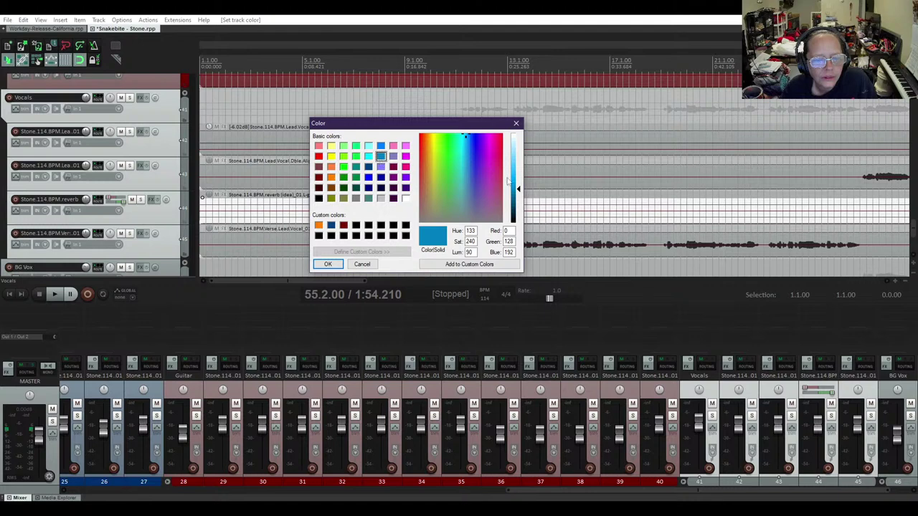
left_click_drag(518, 190, 521, 157)
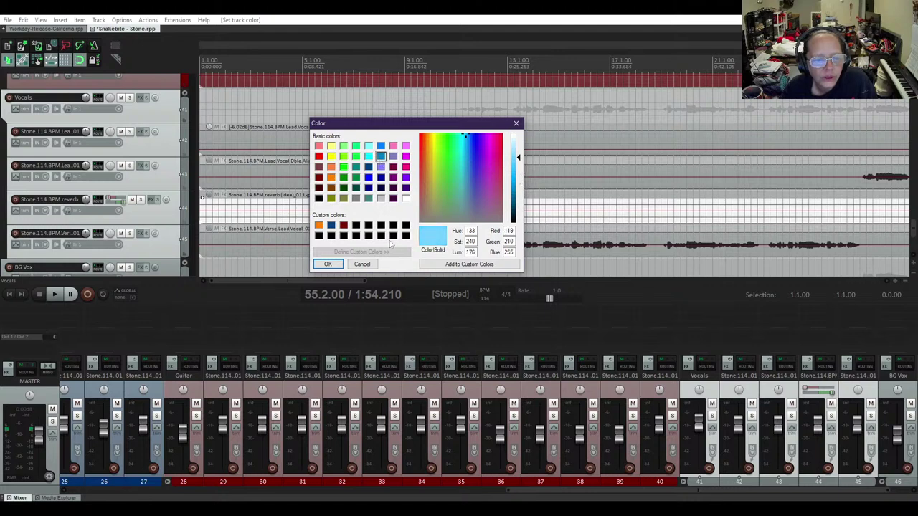
left_click(423, 265)
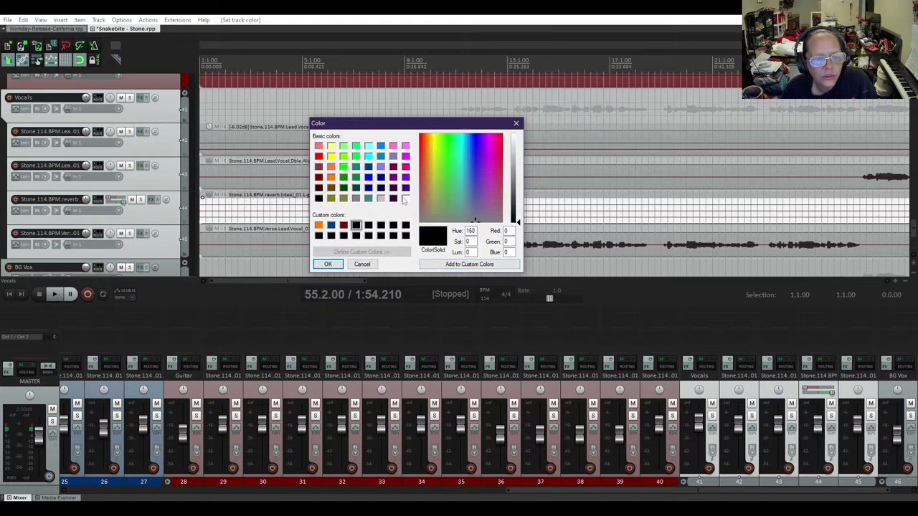
Brighten a basic blue to light blue, store it in the fourth custom slot and apply it to the selected Vocals tracks
left_click(380, 156)
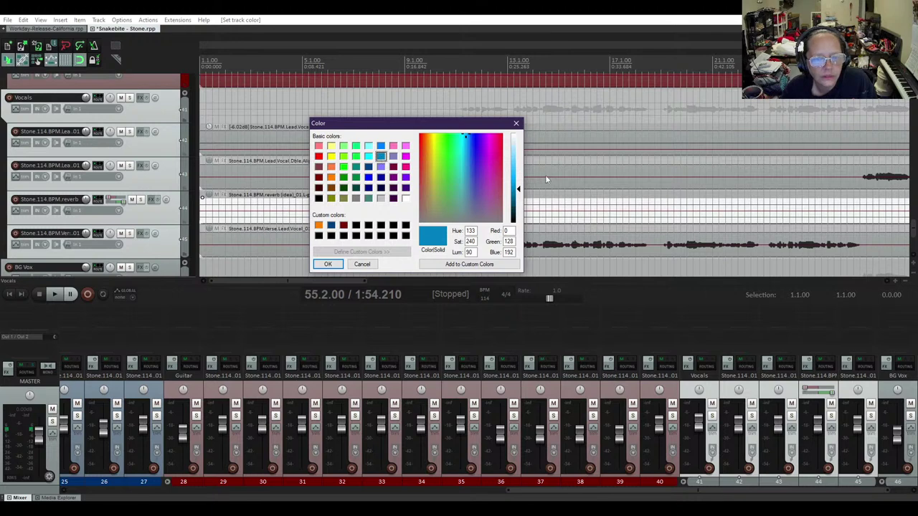
left_click_drag(522, 191, 521, 156)
left_click(459, 264)
left_click(344, 225)
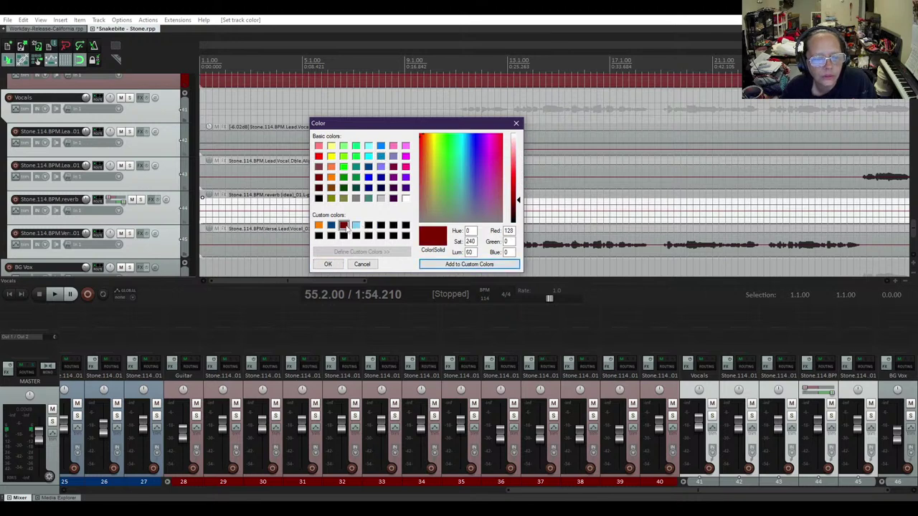
left_click(355, 226)
left_click(327, 265)
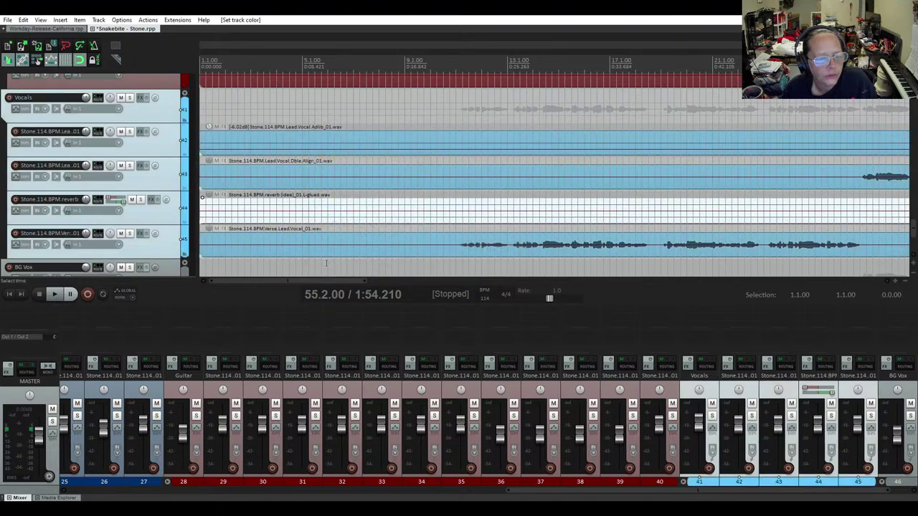
Expand the BG Vox folder and colour it and its three tracks teal (0, 166, 166), storing the colour in the fifth custom slot
scroll(106, 205, "down", 2)
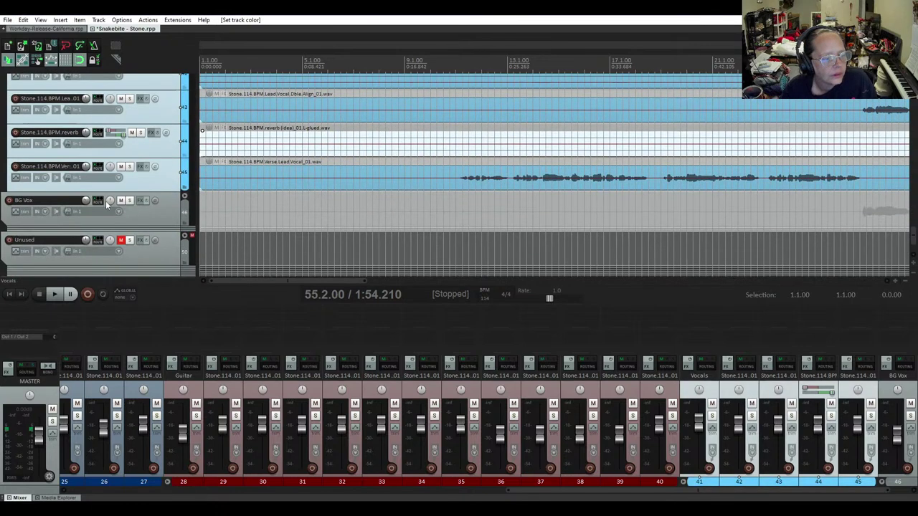
left_click(184, 197)
left_click(162, 213)
scroll(151, 218, "down", 2)
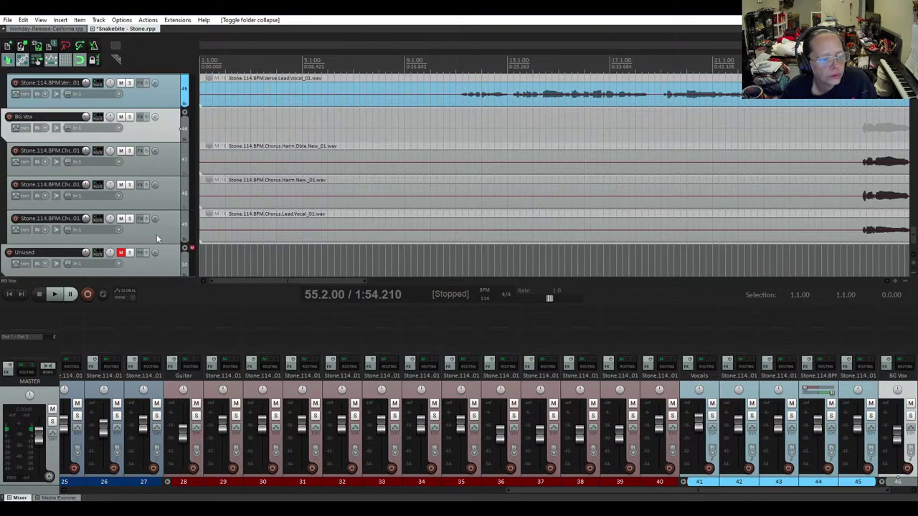
left_click(157, 238, "shift")
right_click(164, 164)
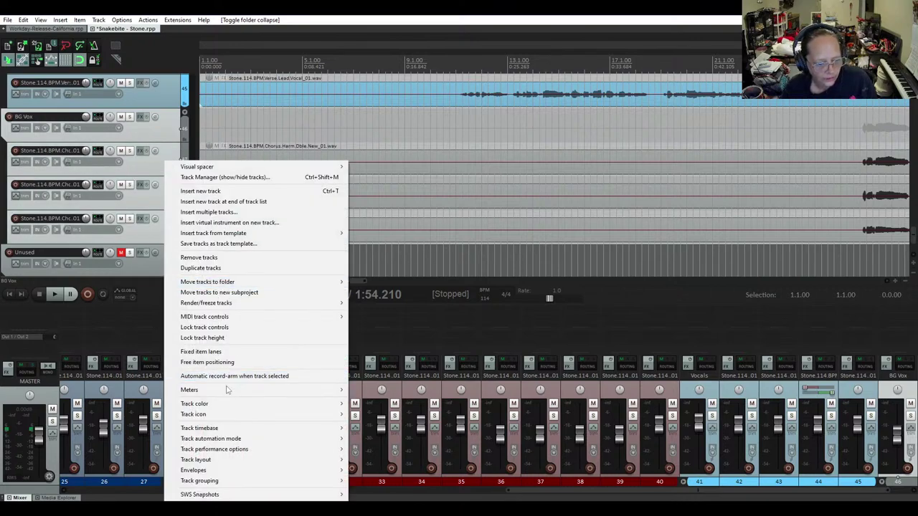
mouse_move(223, 404)
left_click(380, 404)
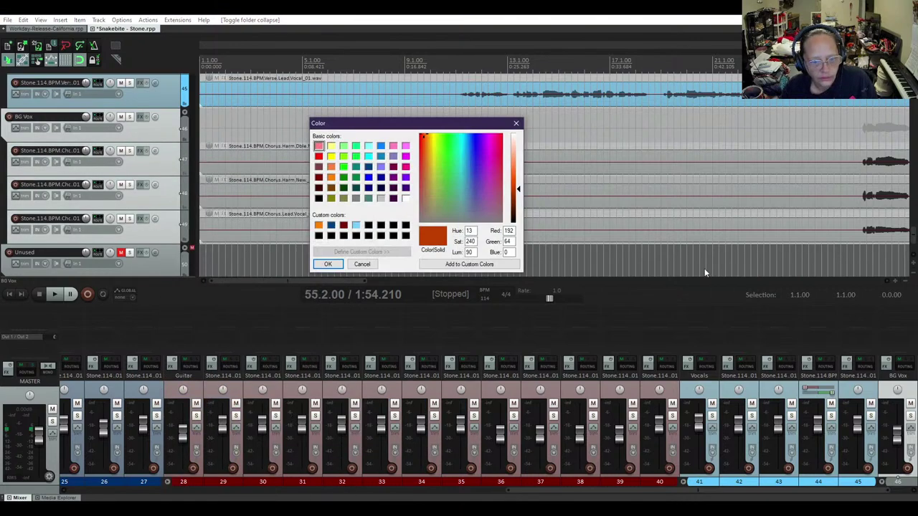
left_click(368, 226)
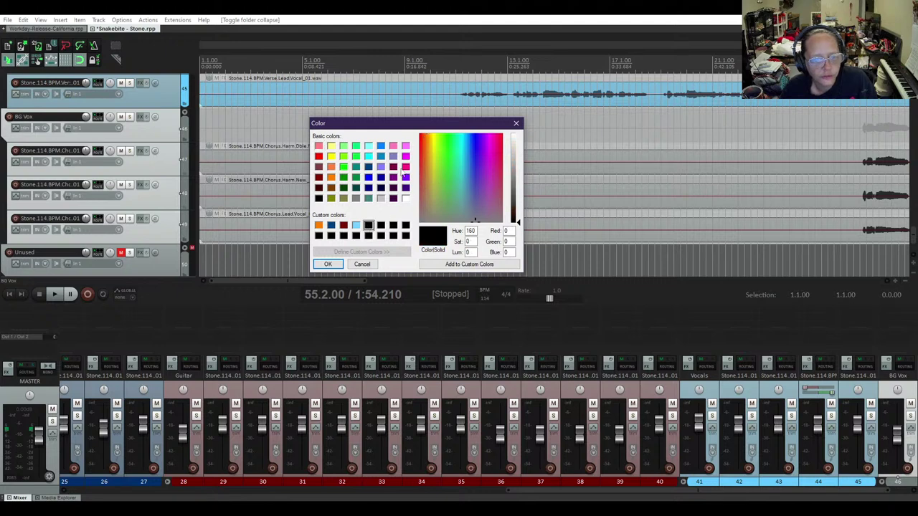
left_click(356, 168)
left_click_drag(520, 215, 518, 195)
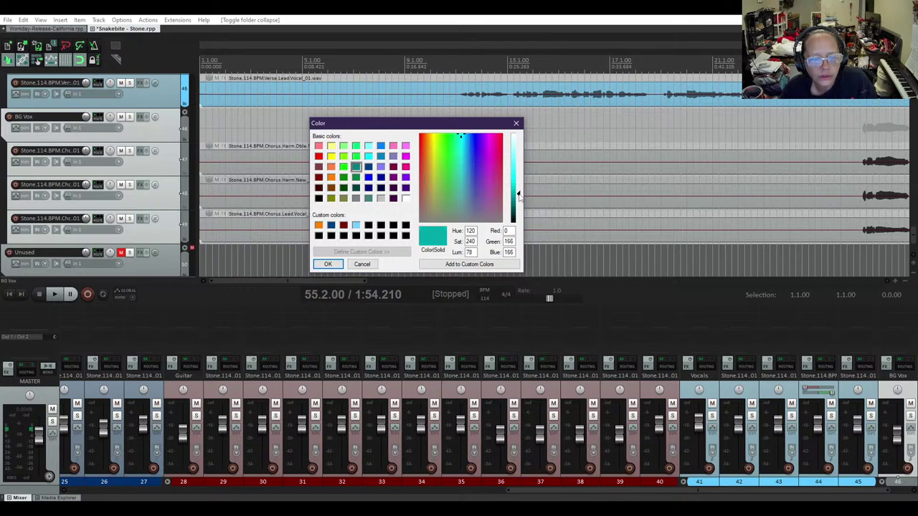
left_click(423, 266)
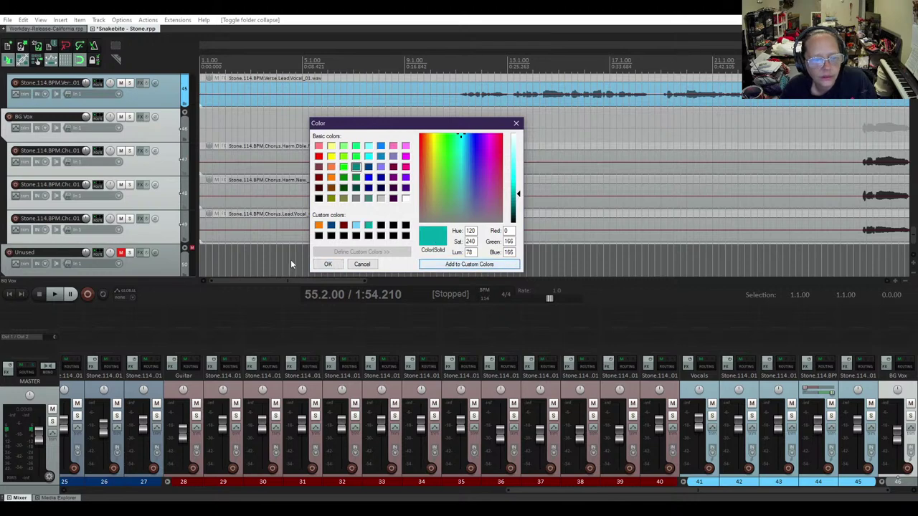
left_click(327, 264)
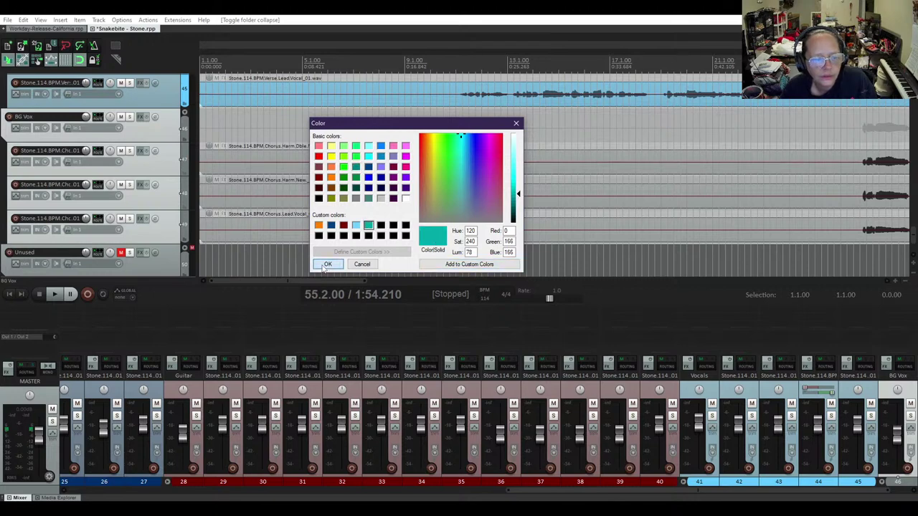
Return to the Drums folder at the start of the track list and save the project
scroll(100, 201, "up", 5)
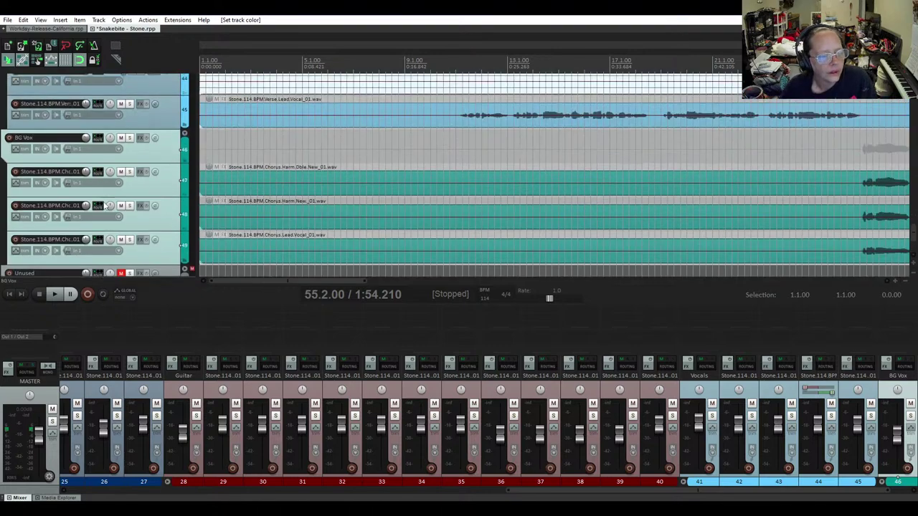
scroll(105, 202, "up", 8)
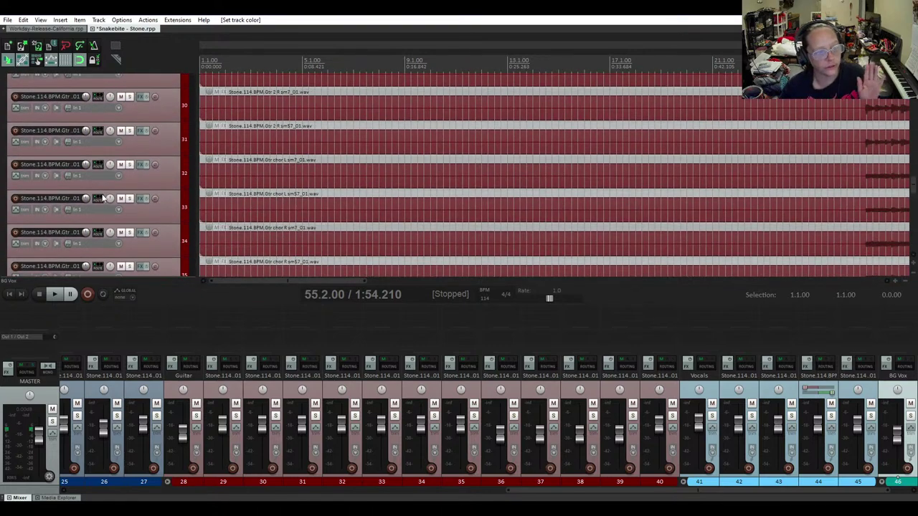
scroll(102, 193, "up", 8)
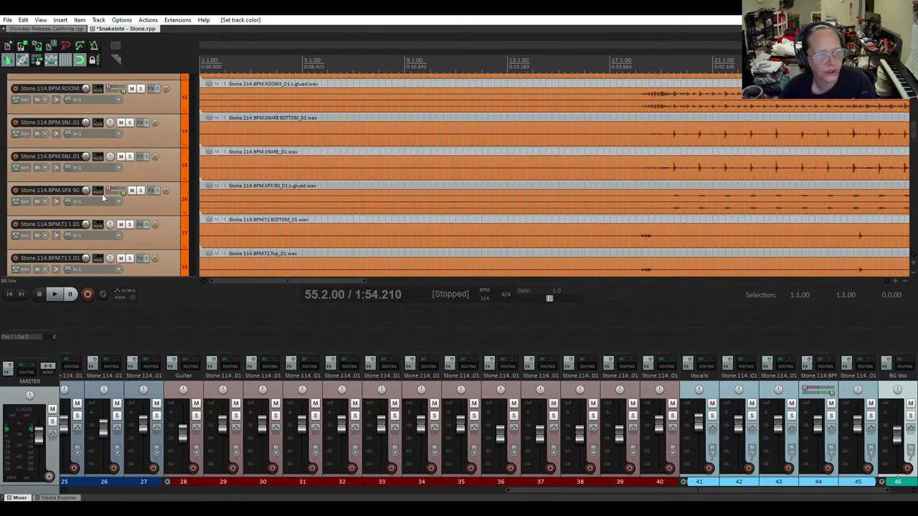
scroll(102, 197, "up", 3)
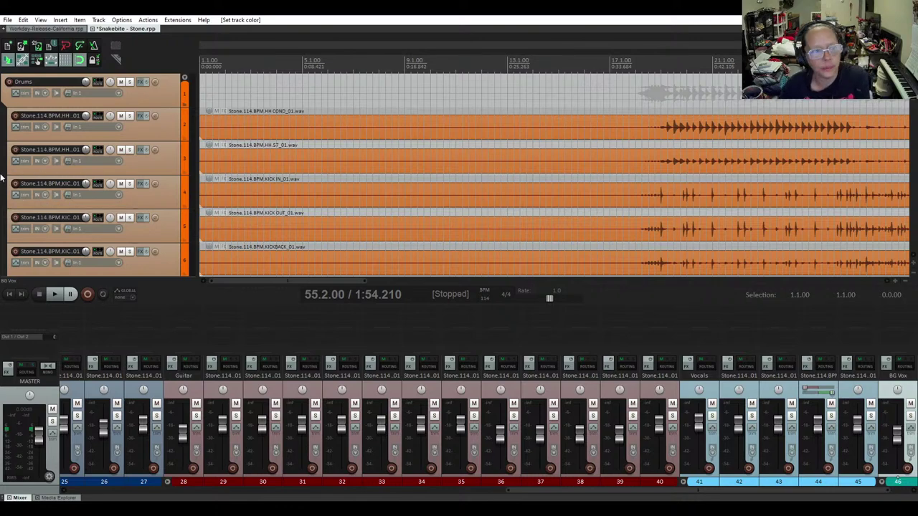
key("ctrl+s")
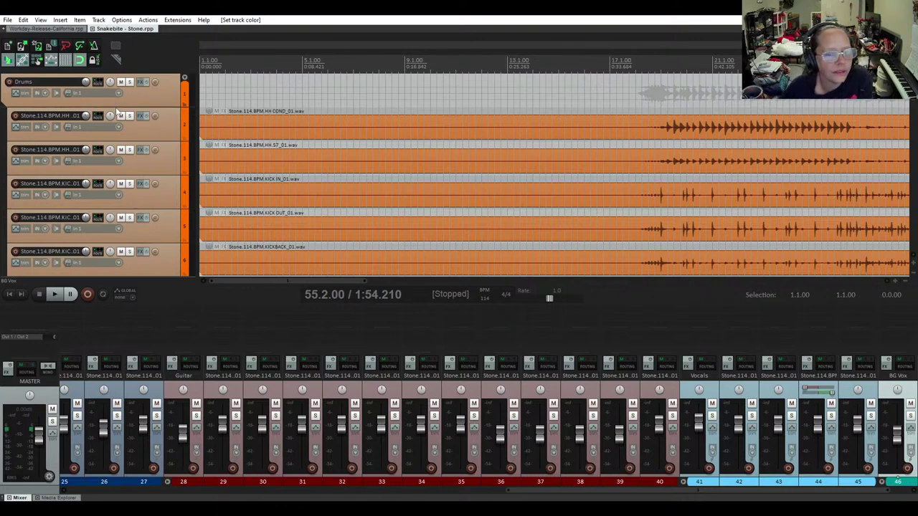
Solo the OH_01 overhead track together with the two hi-hat tracks, HH COND_01 and HH 57_01
scroll(118, 111, "down", 2)
scroll(122, 127, "down", 1)
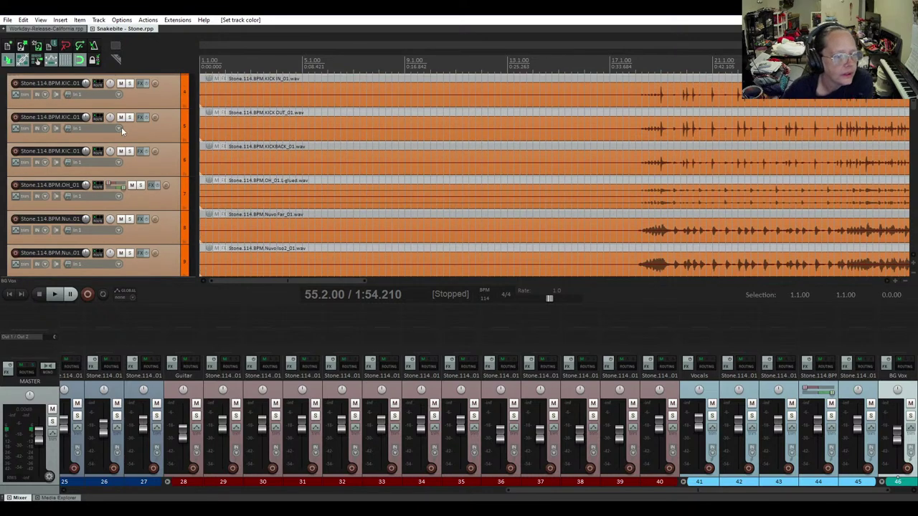
left_click(141, 185)
scroll(142, 185, "up", 3)
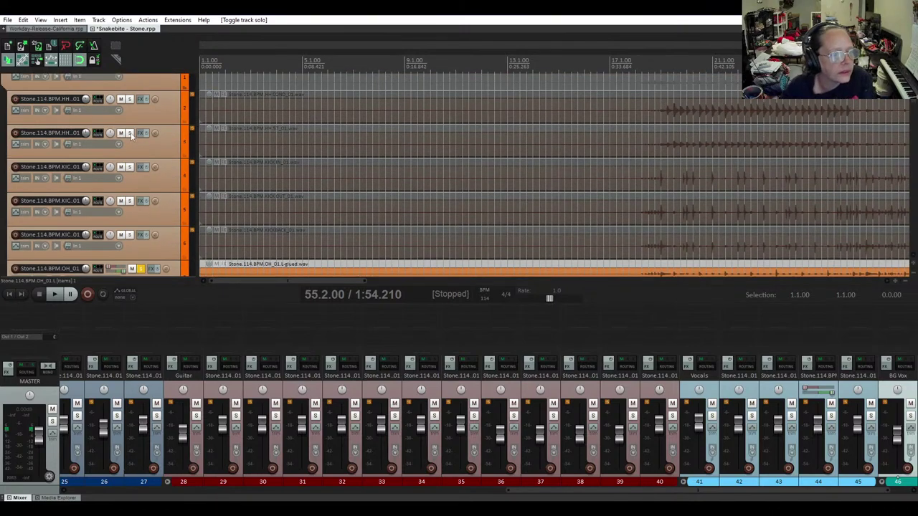
left_click(129, 99)
left_click(130, 133)
Place the edit cursor at 42.3.00, just before the hi-hats come in, and take both hi-hat tracks out of solo
scroll(481, 141, "down", 2)
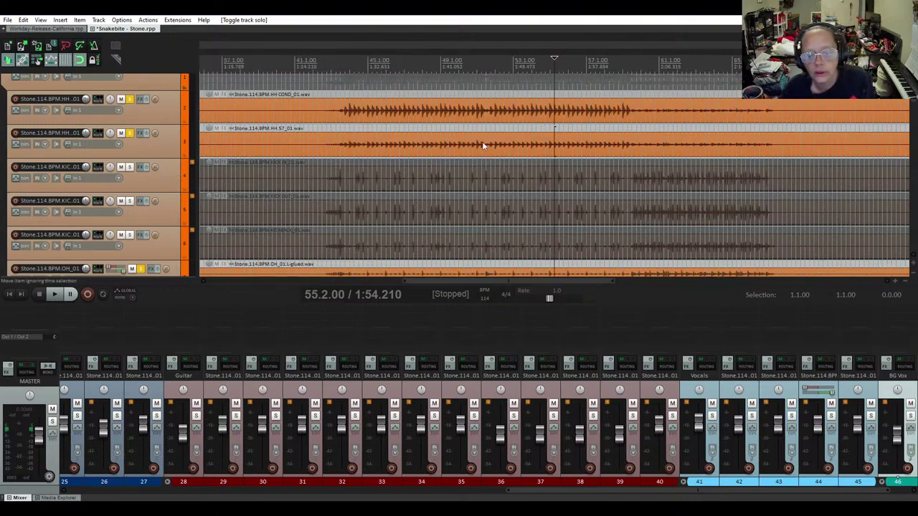
left_click(322, 100)
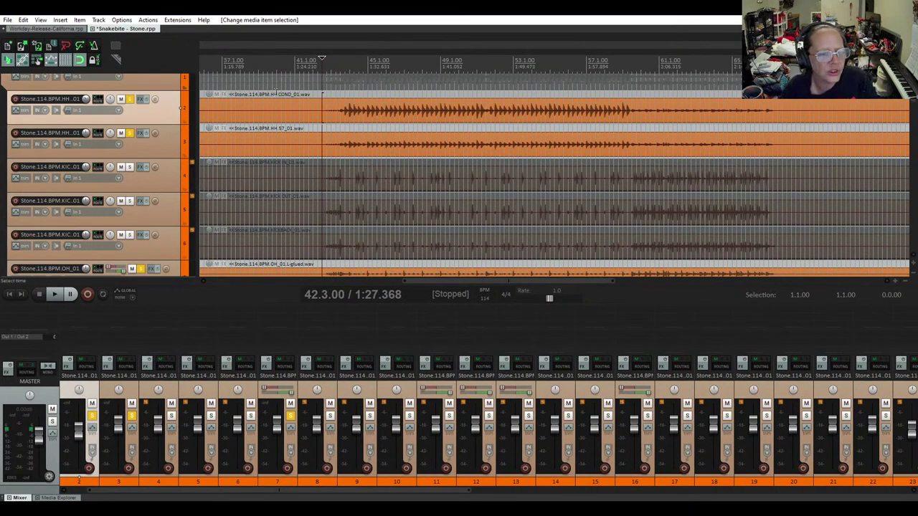
left_click(130, 100)
left_click(130, 134)
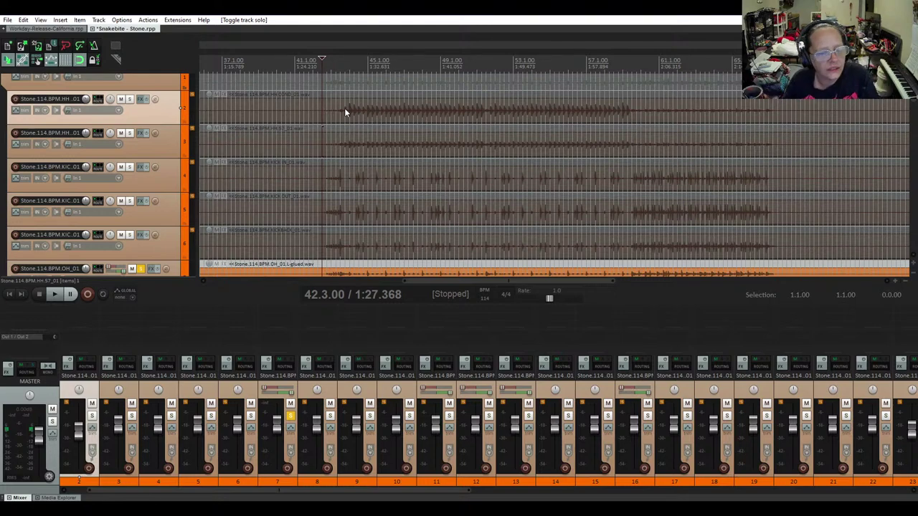
Examine the names and waveforms of the drum tracks from the kicks through the ride and rooms to the snares
scroll(142, 171, "down", 1)
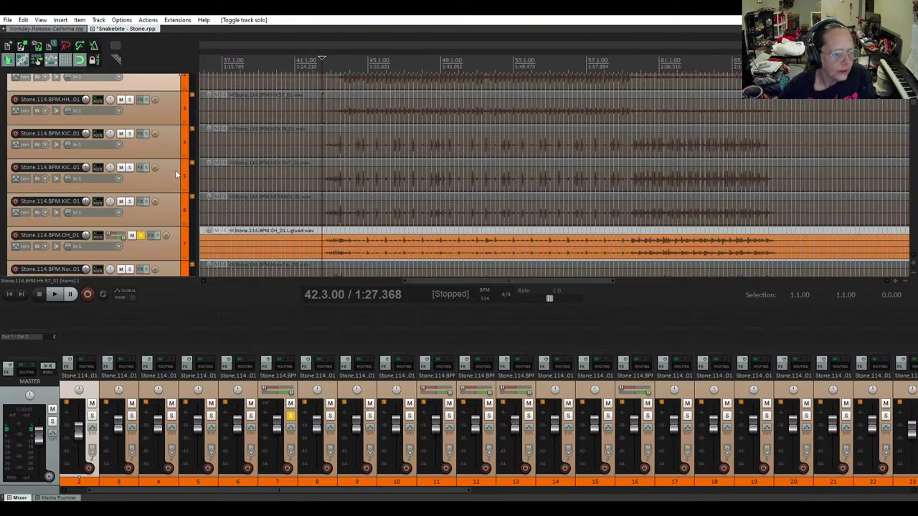
scroll(175, 173, "down", 2)
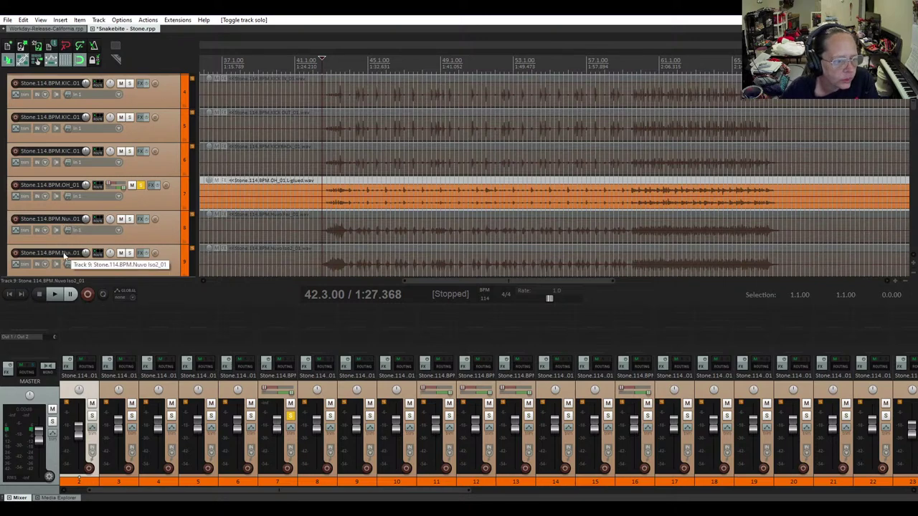
scroll(63, 257, "down", 1)
scroll(63, 254, "down", 1)
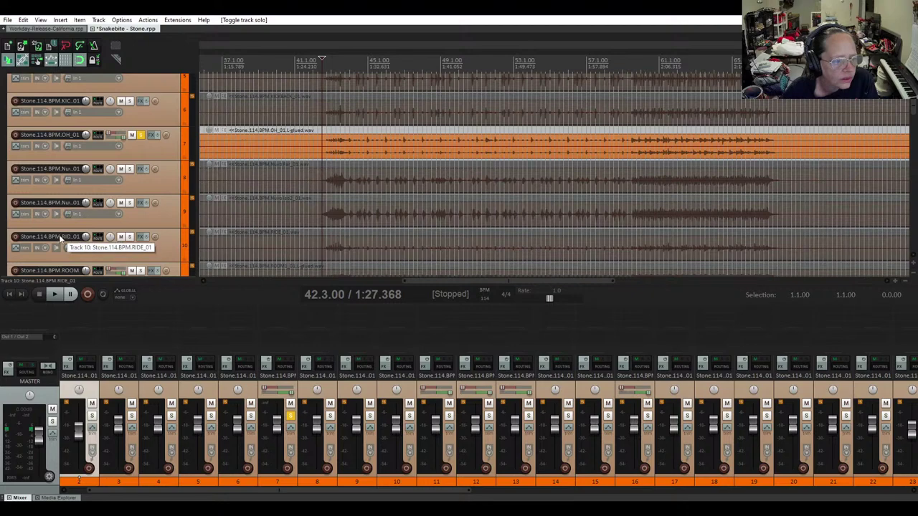
scroll(62, 240, "down", 1)
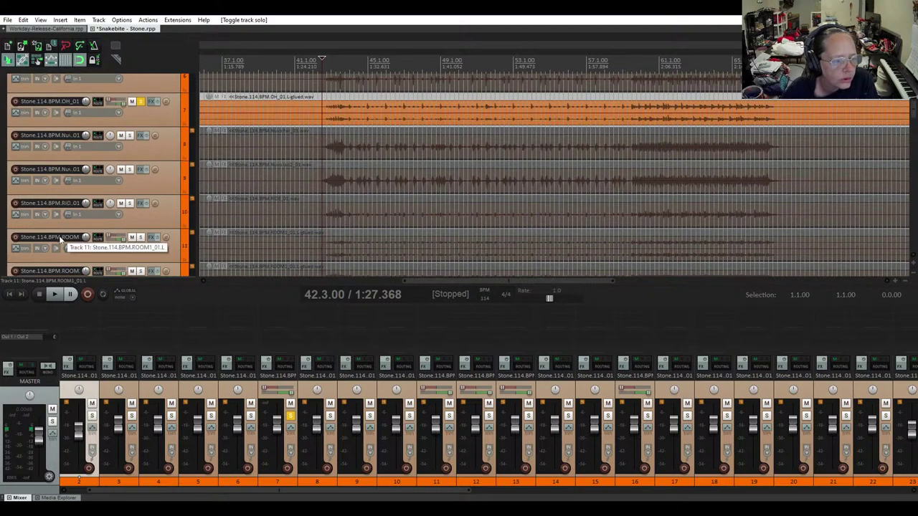
scroll(62, 243, "down", 2)
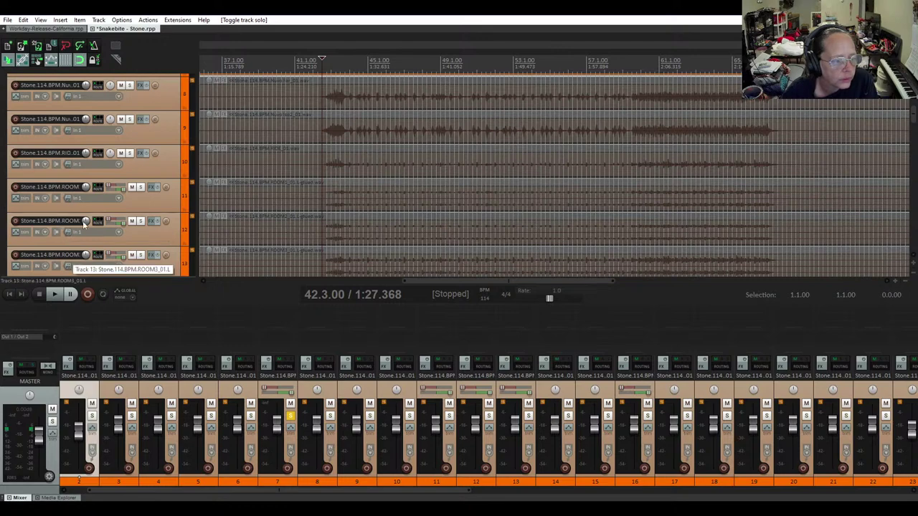
scroll(59, 222, "down", 3)
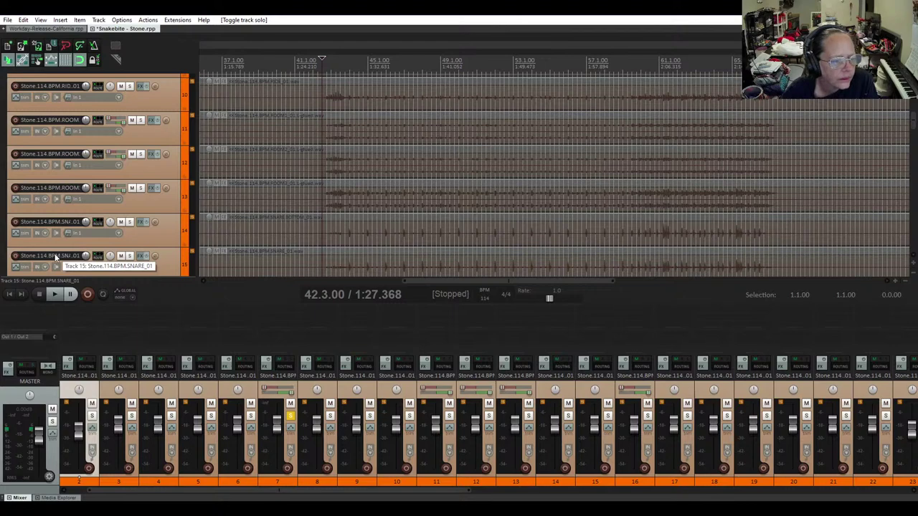
Examine the names and waveforms of the remaining drum tracks from SPX 90 through the toms to TB_01
scroll(55, 257, "down", 2)
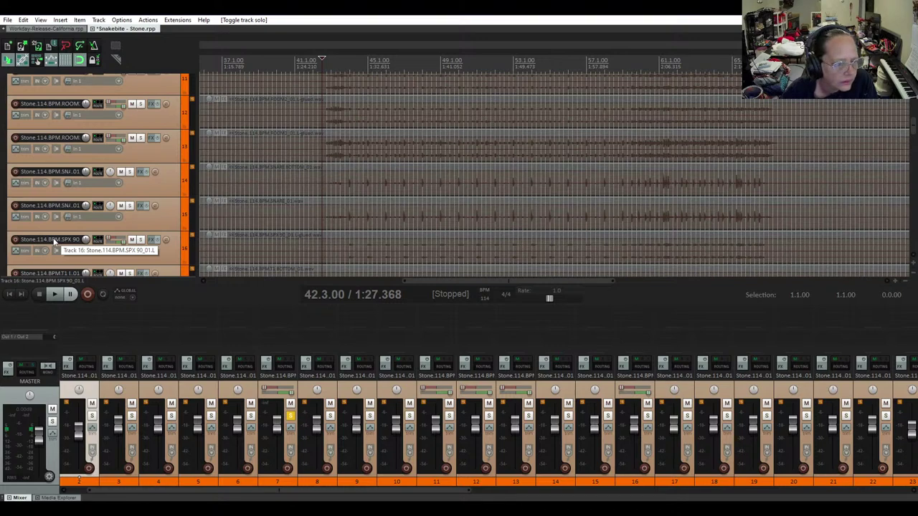
scroll(53, 242, "down", 1)
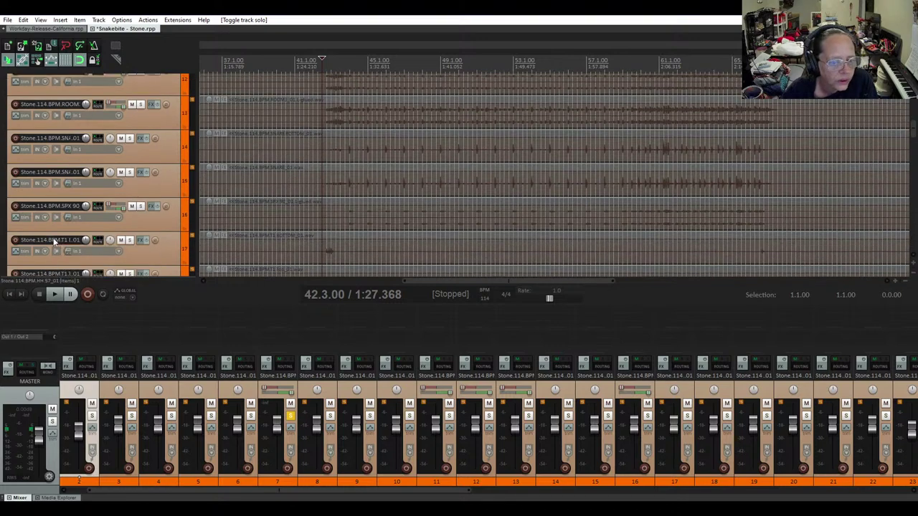
scroll(54, 242, "down", 2)
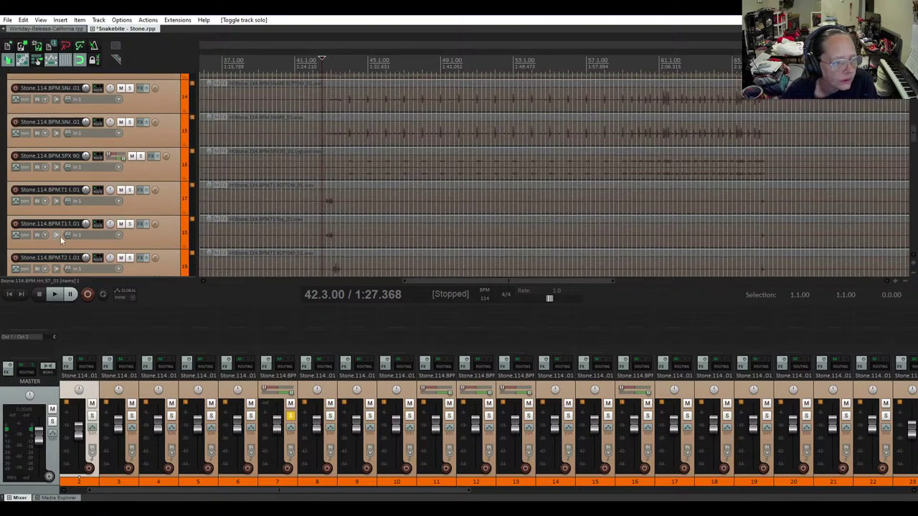
scroll(60, 237, "down", 2)
scroll(57, 246, "down", 1)
scroll(57, 245, "up", 3)
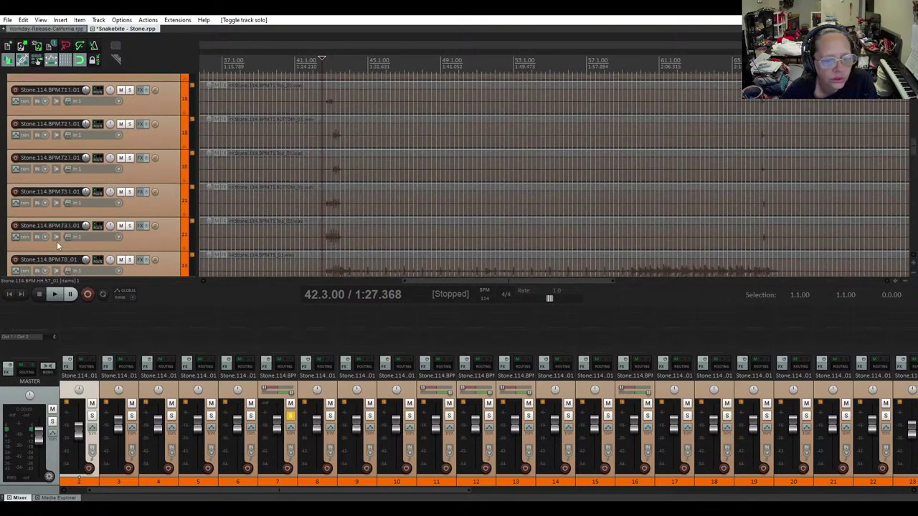
scroll(57, 241, "up", 12)
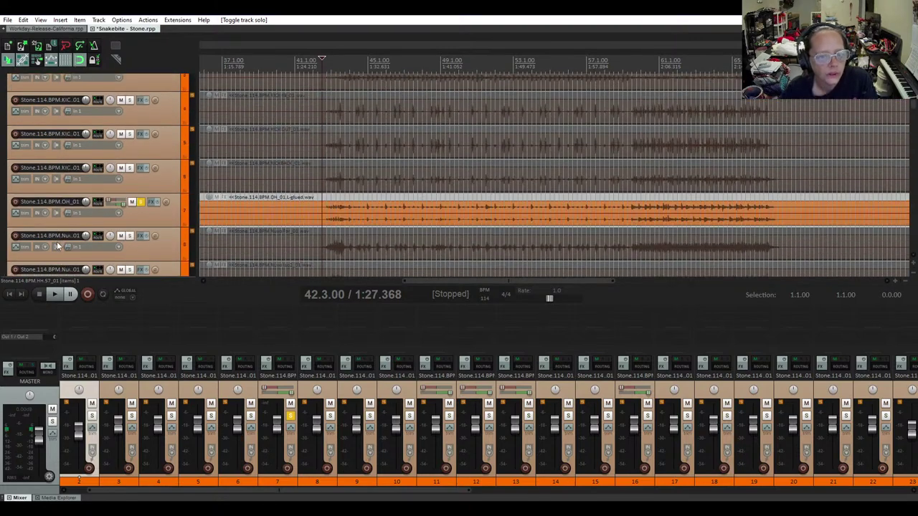
Play the soloed OH_01 overhead track from 42.3.00 and take it out of solo
key("space")
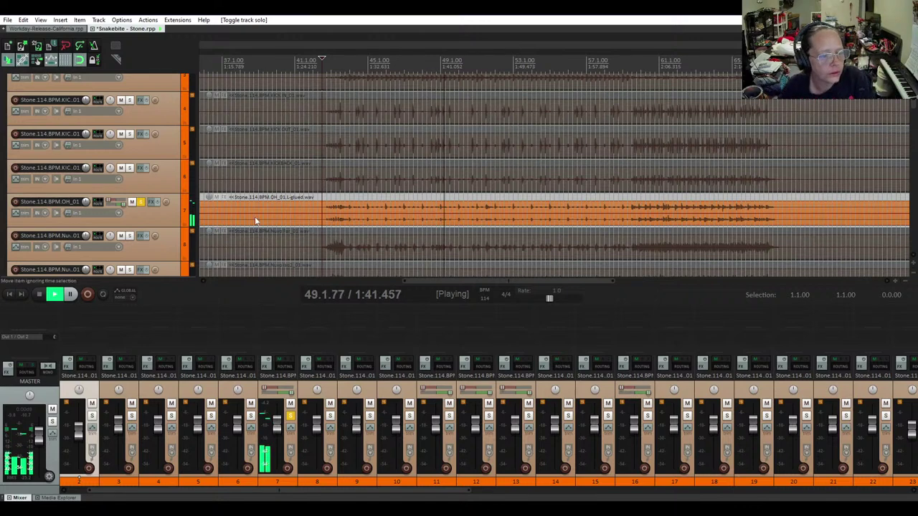
key("space")
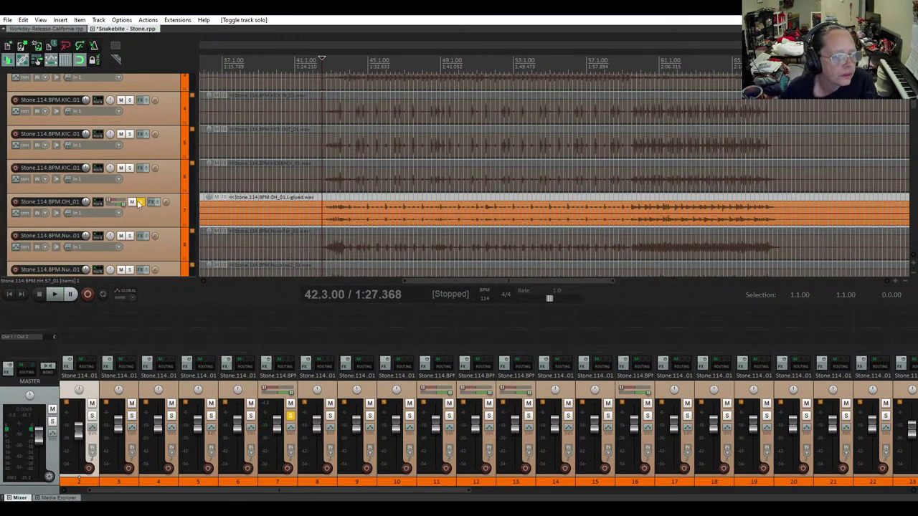
left_click(140, 203)
scroll(143, 169, "up", 3)
scroll(134, 154, "up", 1)
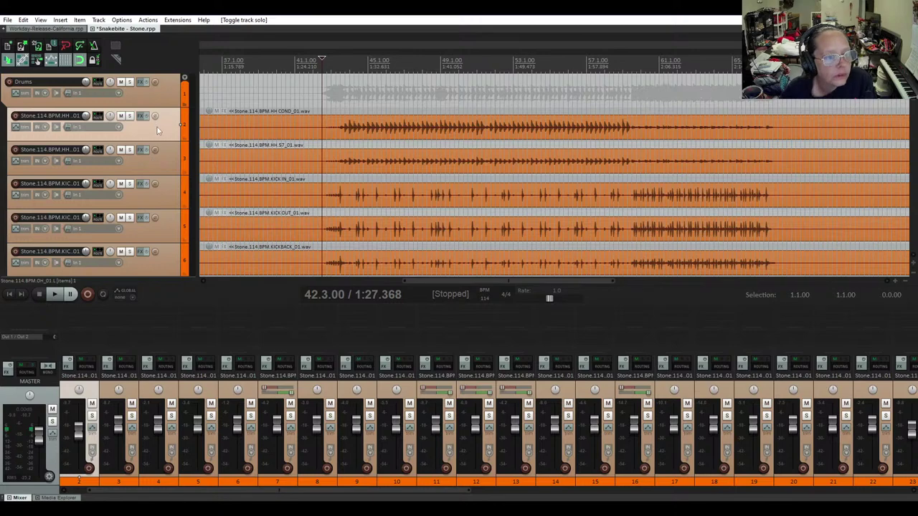
Select the HH COND_01 and HH 57_01 hi-hat tracks and pan both about 25% left
left_click(157, 127)
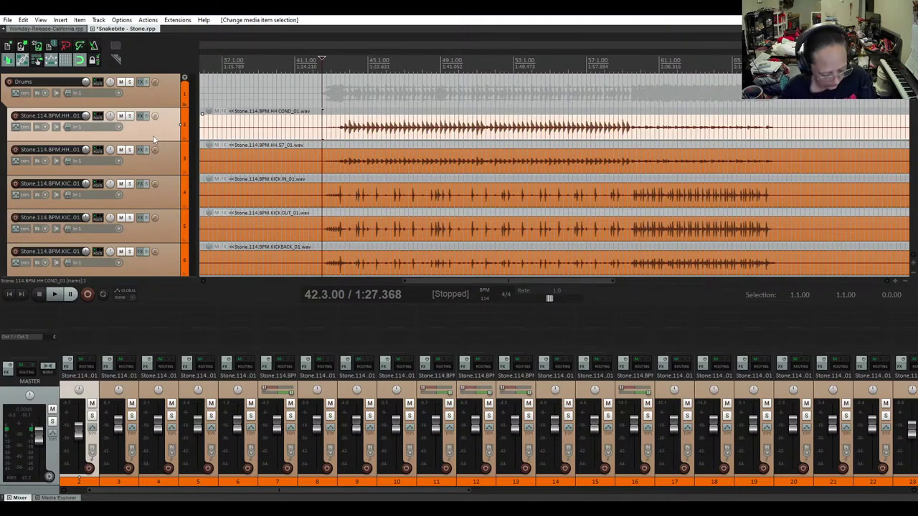
left_click(153, 166, "ctrl")
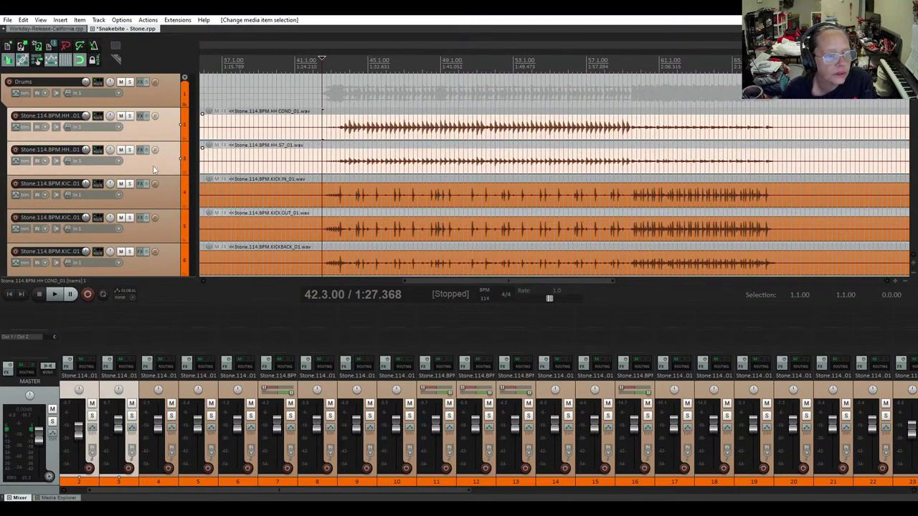
left_click_drag(109, 150, 106, 152)
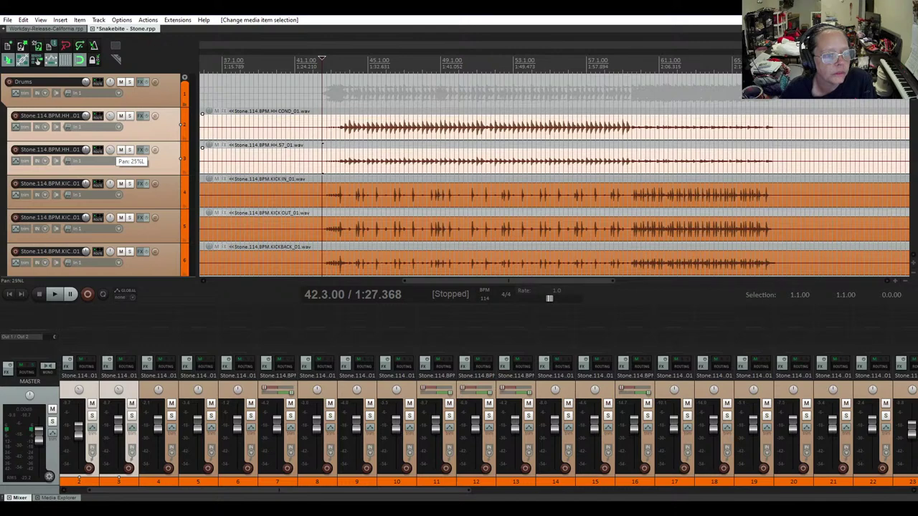
left_click_drag(109, 150, 109, 149)
Solo both hi-hat tracks together with the OH_01 overhead track
scroll(52, 162, "down", 2)
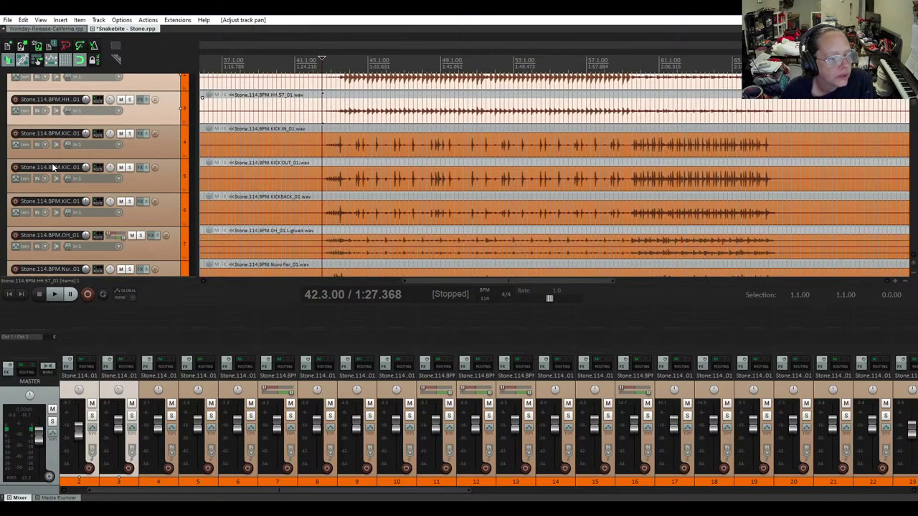
left_click(129, 100)
scroll(177, 156, "down", 1)
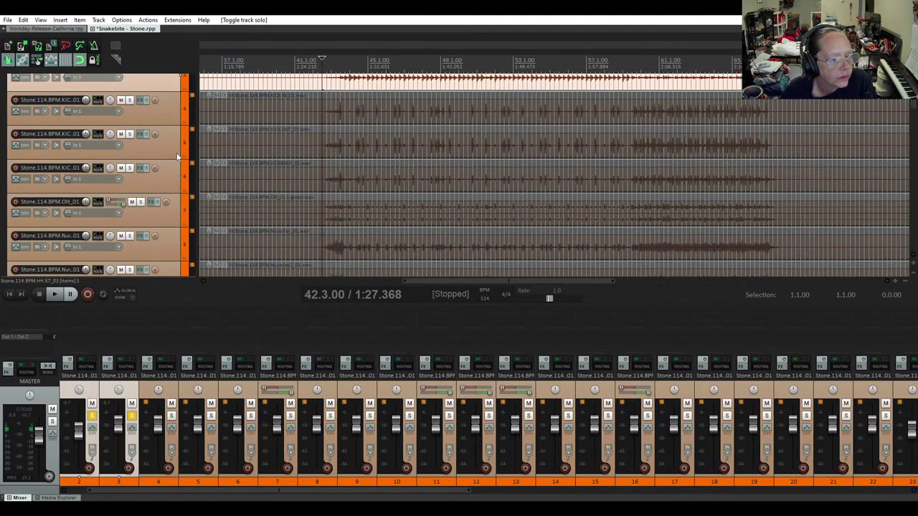
left_click(140, 203)
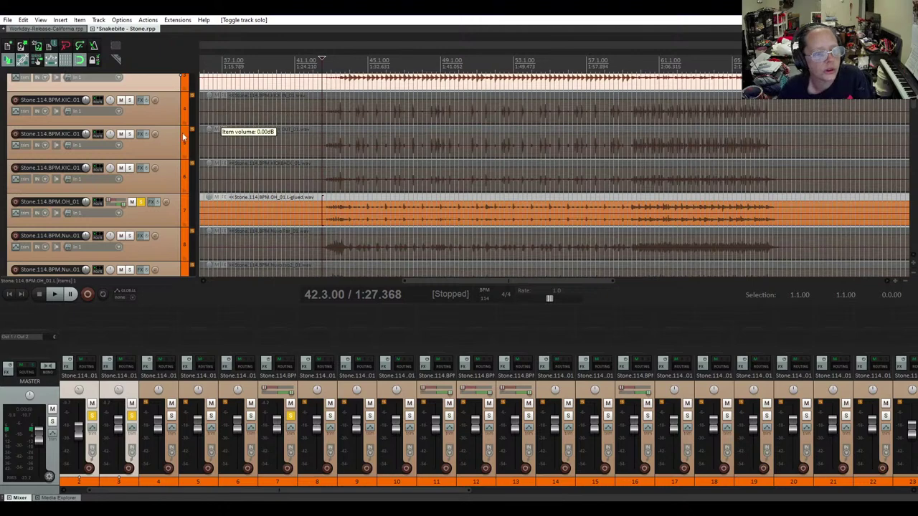
scroll(183, 143, "up", 3)
Play the soloed hi-hats and overheads from 42.3.00, and toggle the hi-hats' solo off and back on
key("space")
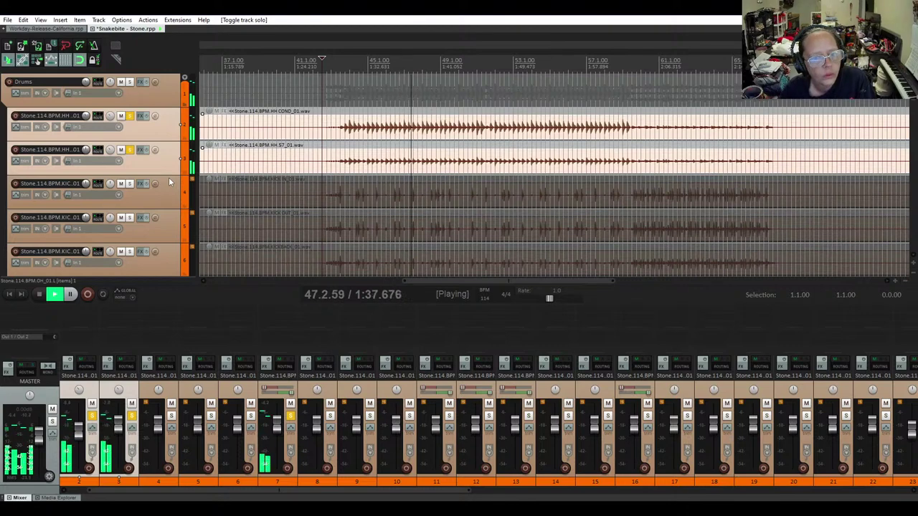
key("space")
left_click(134, 154)
left_click(129, 116)
Move the RIDE_01 track directly below the OH_01 overhead track
scroll(90, 180, "down", 2)
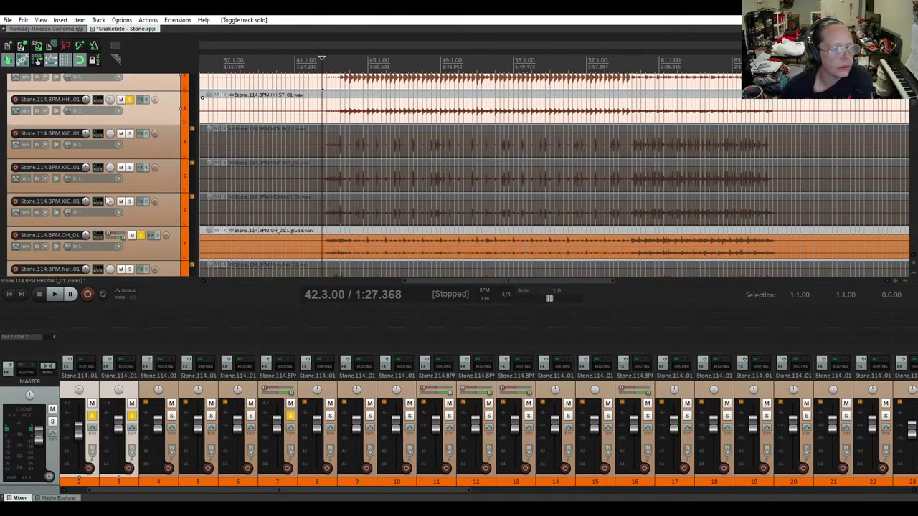
scroll(107, 201, "up", 2)
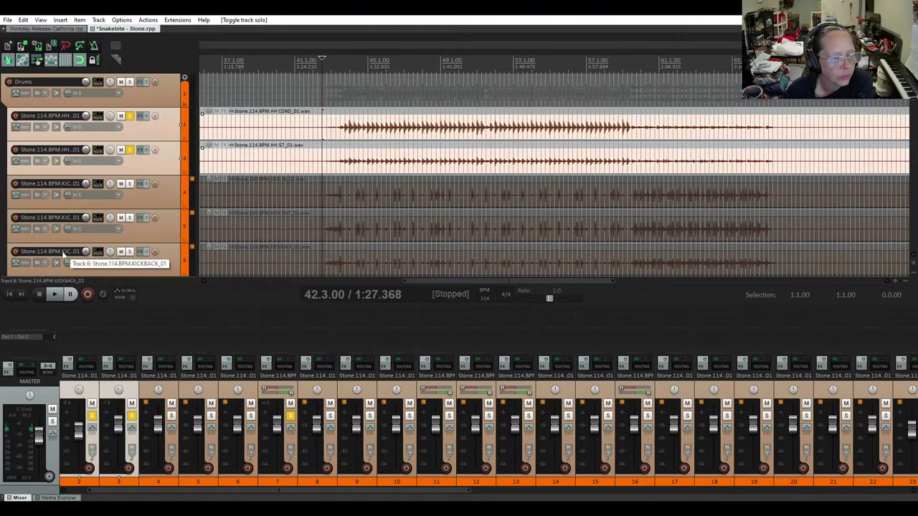
scroll(168, 215, "down", 1)
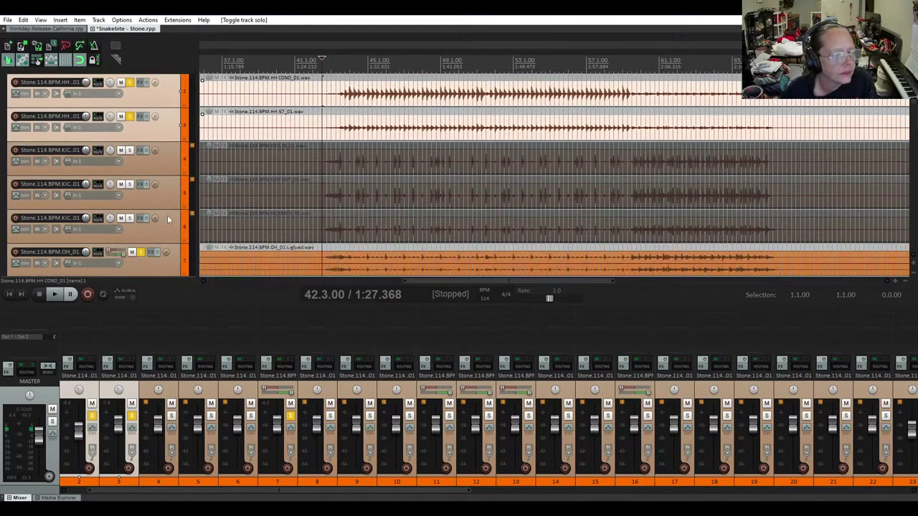
scroll(167, 215, "down", 1)
scroll(167, 215, "down", 1)
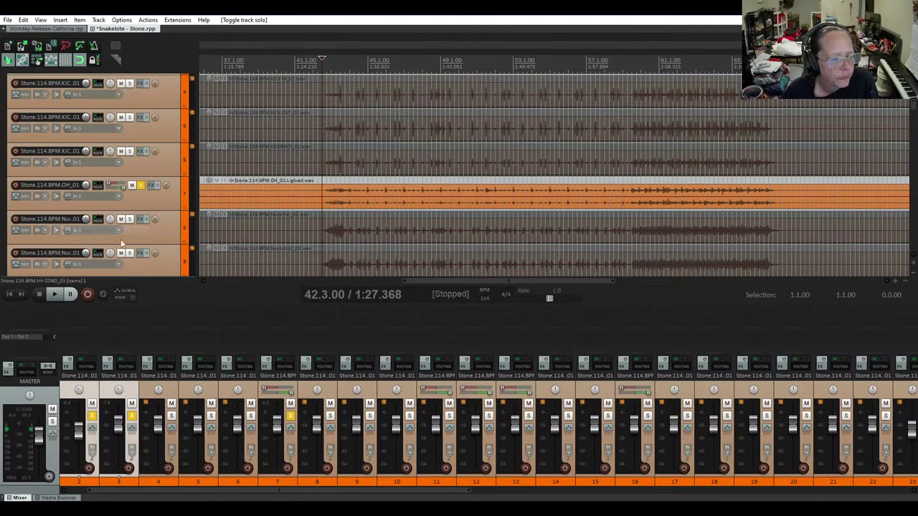
scroll(159, 228, "down", 2)
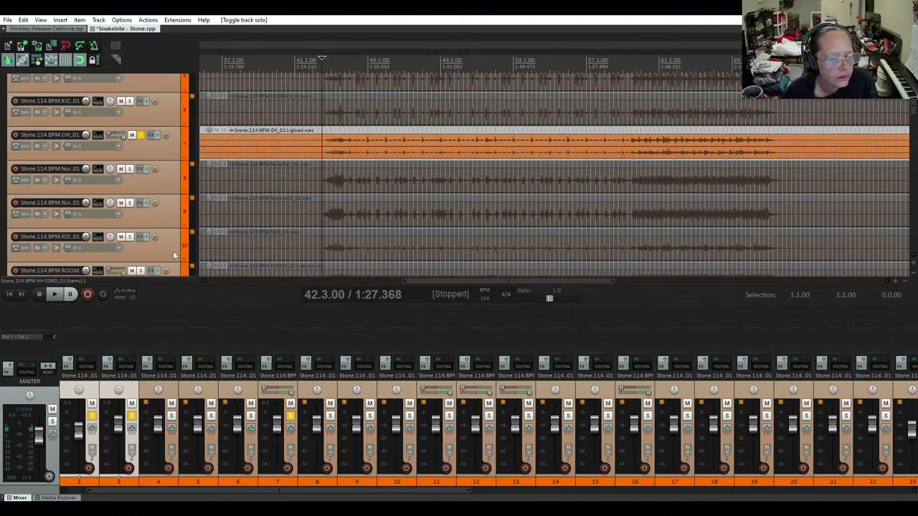
left_click_drag(171, 254, 165, 152)
Examine the order and waveforms of the drum tracks from the rooms through the snares and toms to TB_01
scroll(112, 207, "down", 2)
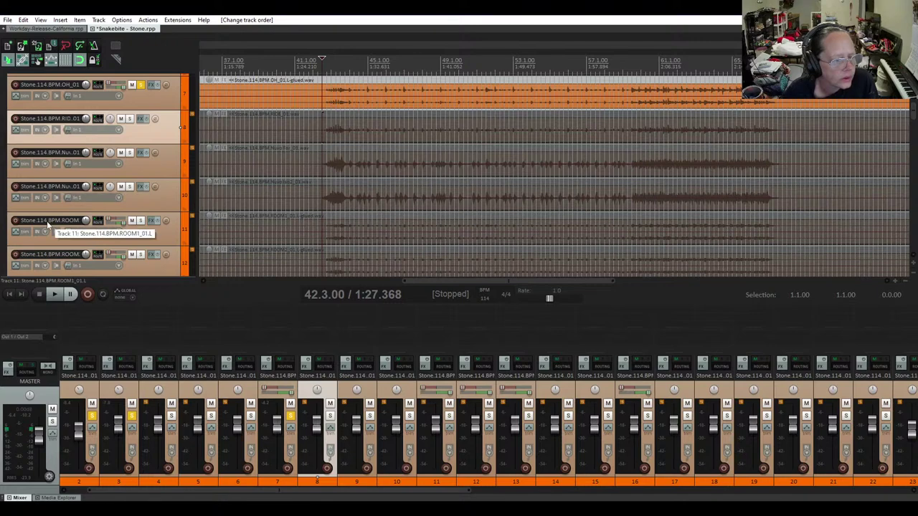
scroll(50, 253, "down", 3)
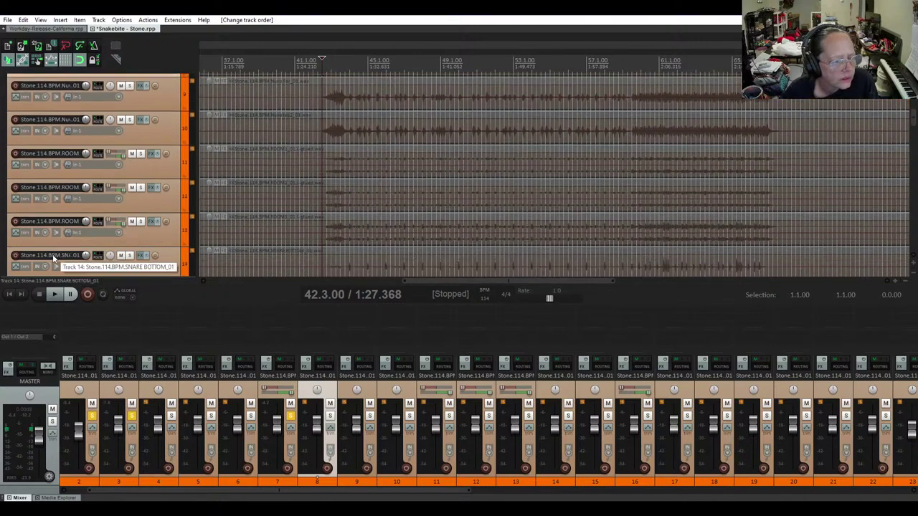
scroll(53, 257, "down", 4)
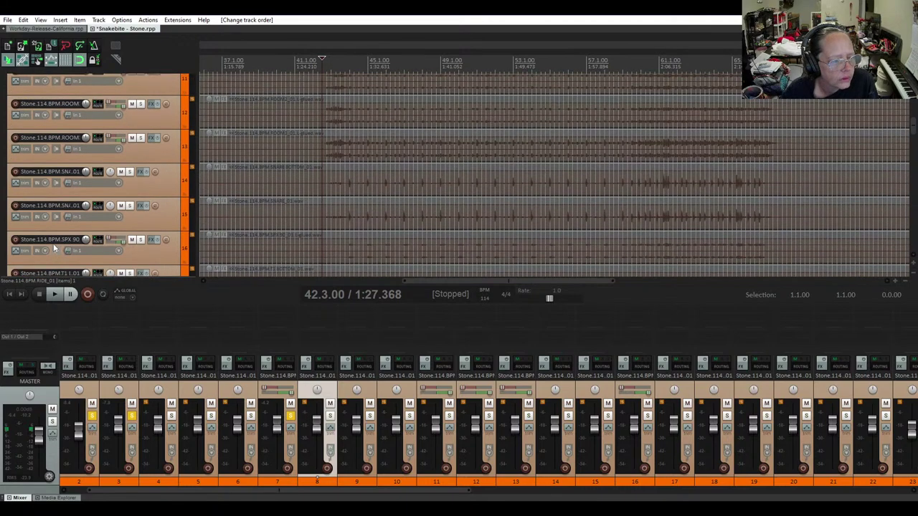
scroll(53, 240, "down", 3)
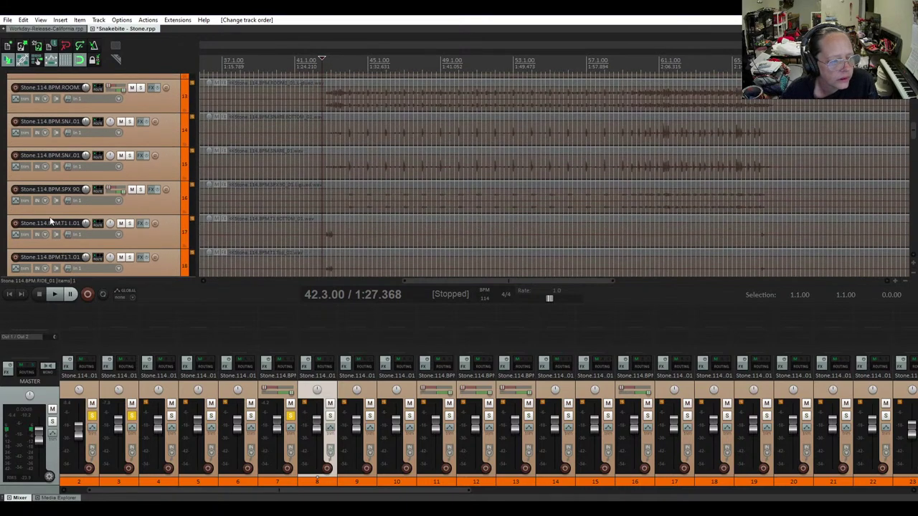
scroll(49, 233, "down", 5)
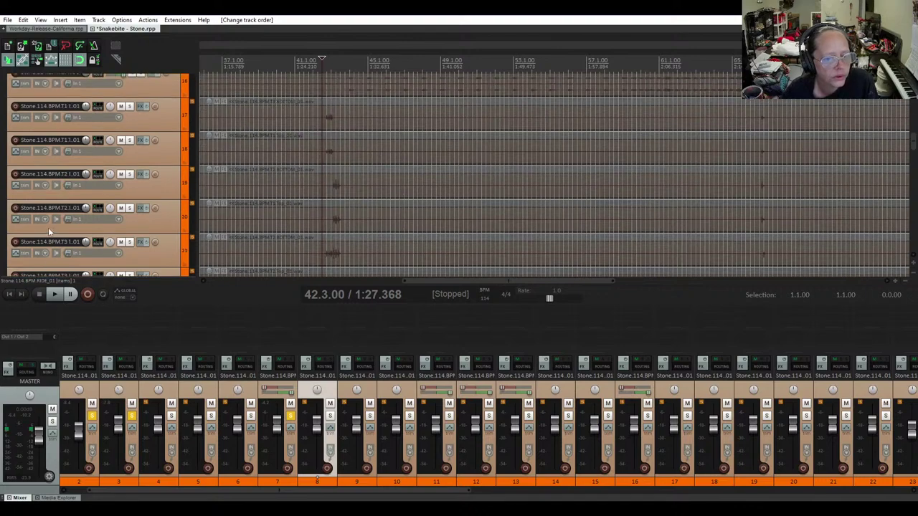
scroll(47, 243, "down", 1)
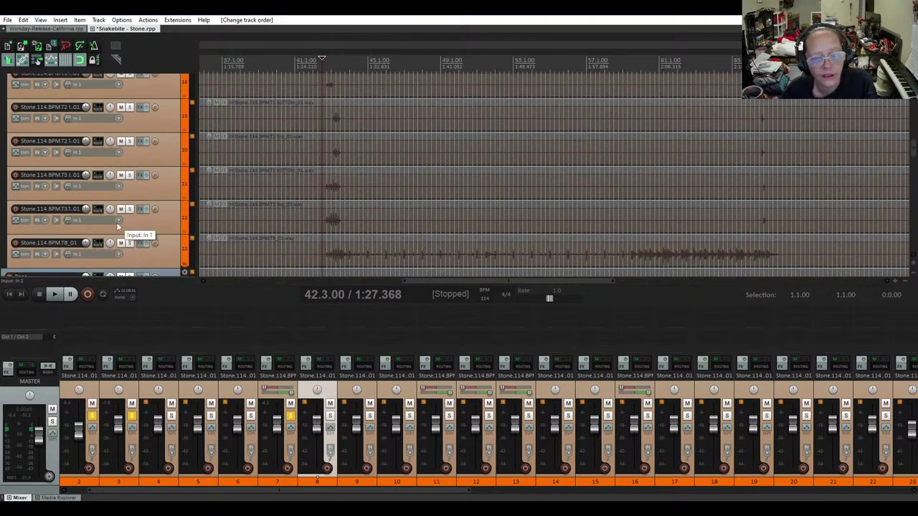
scroll(140, 209, "up", 11)
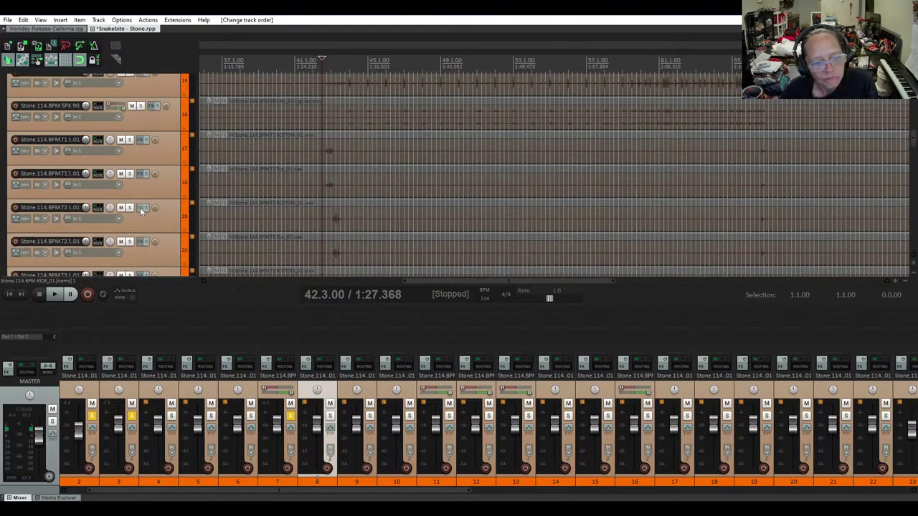
Solo RIDE_01, play it with the overheads from 42.3.00, and take OH_01 out of solo during playback
scroll(127, 188, "up", 2)
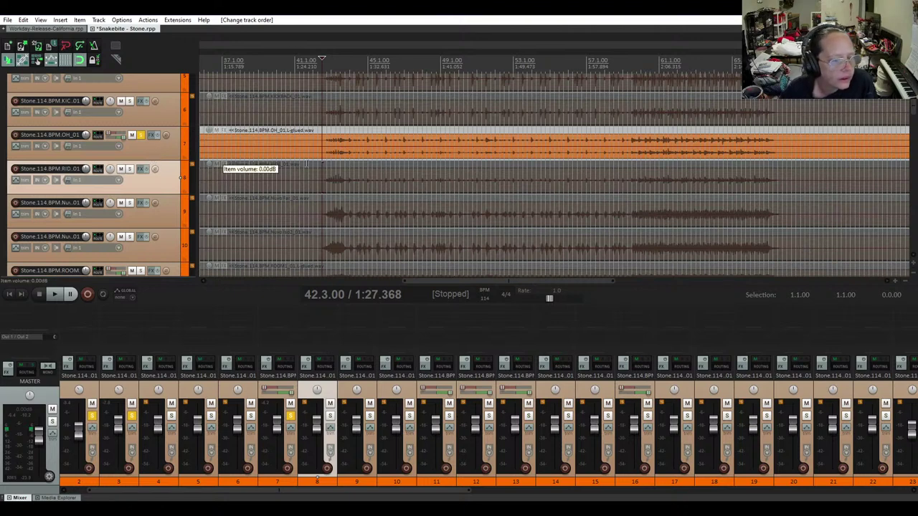
left_click(130, 170)
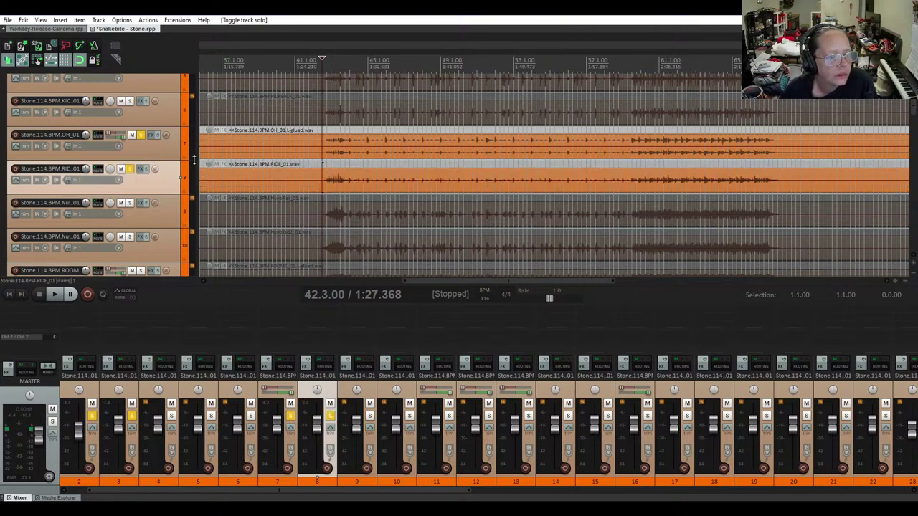
key("space")
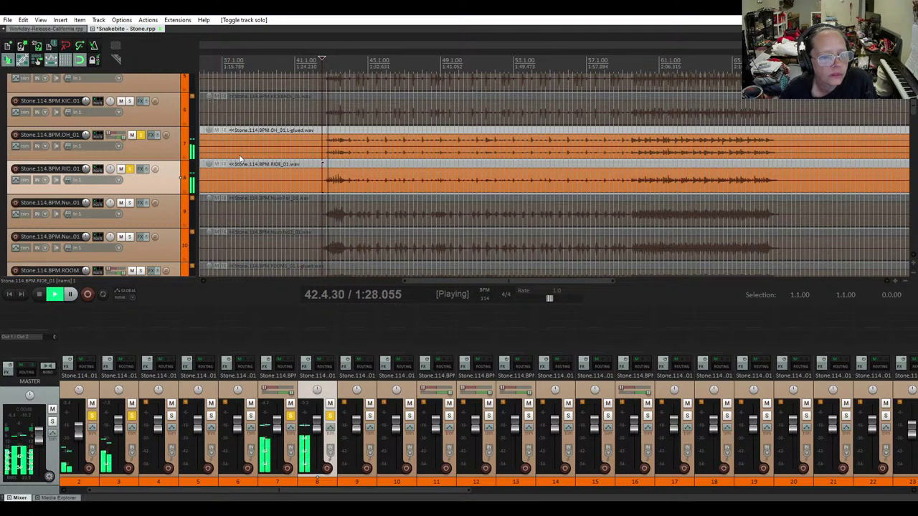
left_click(141, 135)
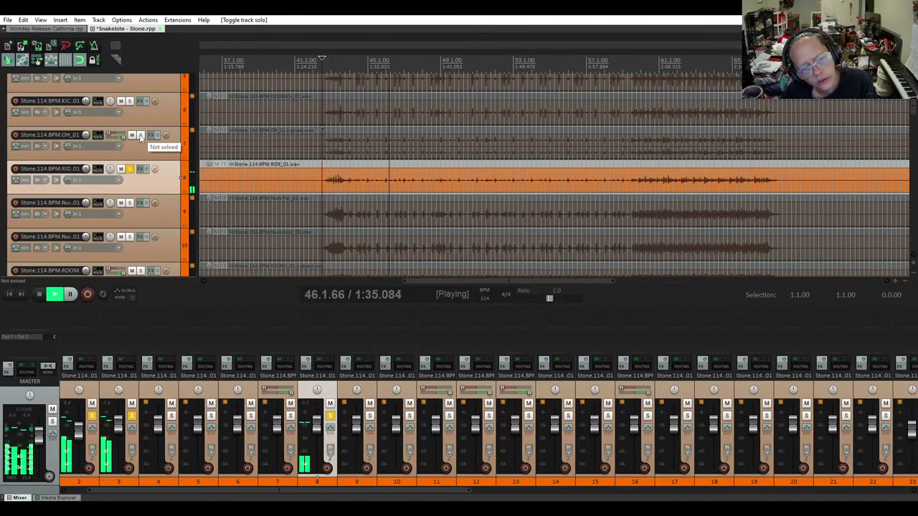
key("space")
Switch the solo from both hi-hat tracks to OH_01 alongside RIDE_01, and play the pair from 42.3.00
scroll(136, 132, "up", 4)
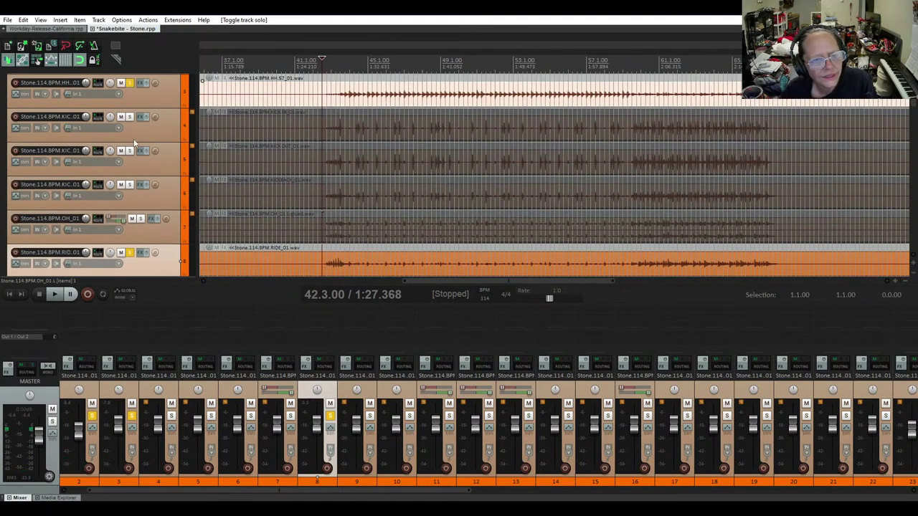
left_click(128, 135)
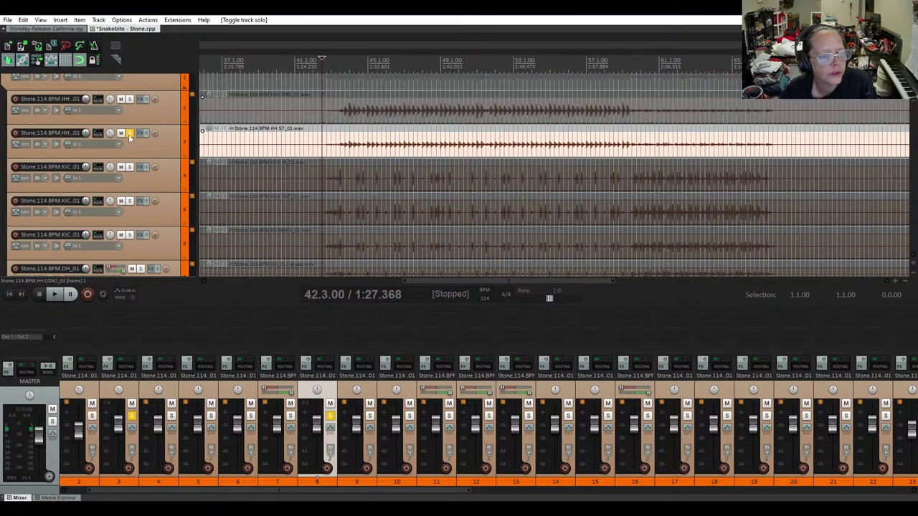
key("Down")
key("Down")
key("Down")
key("Down")
key("Down")
scroll(128, 135, "up", 3)
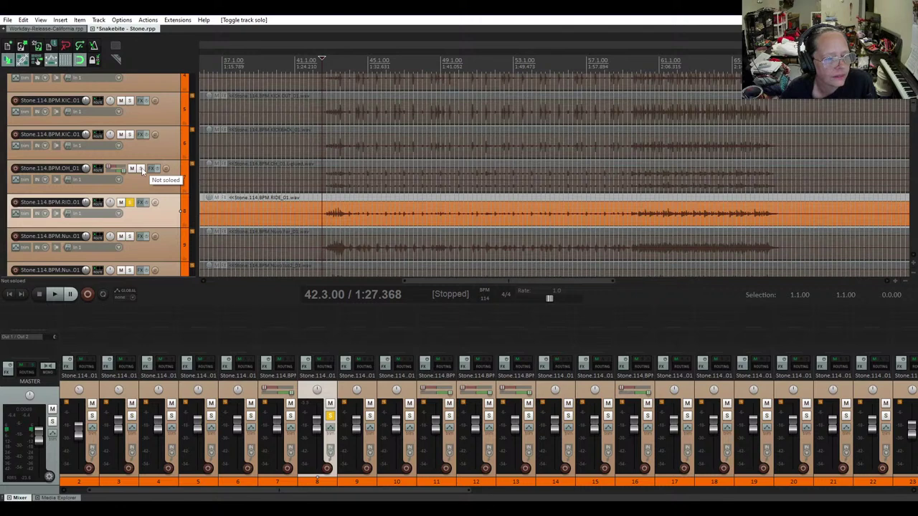
left_click(141, 170)
key("space")
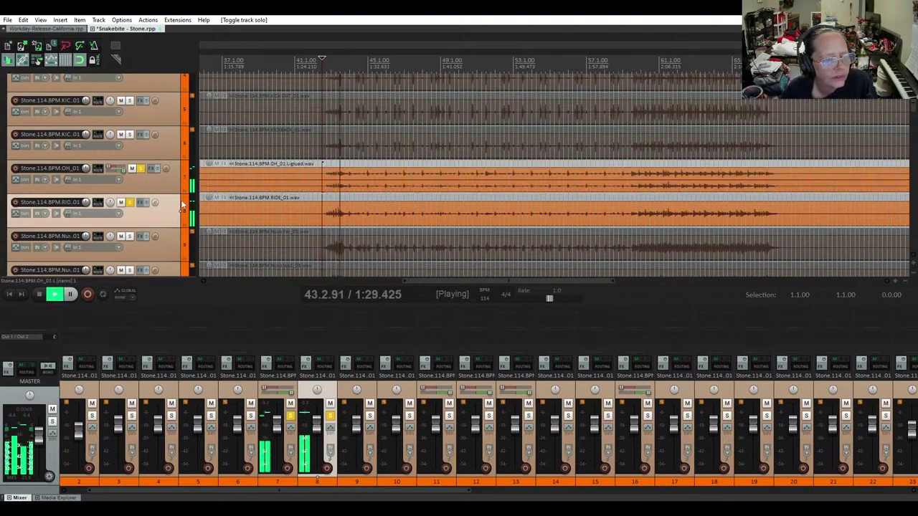
Take RIDE_01 out of solo and play the OH_01 overheads alone from 42.3.00
key("space")
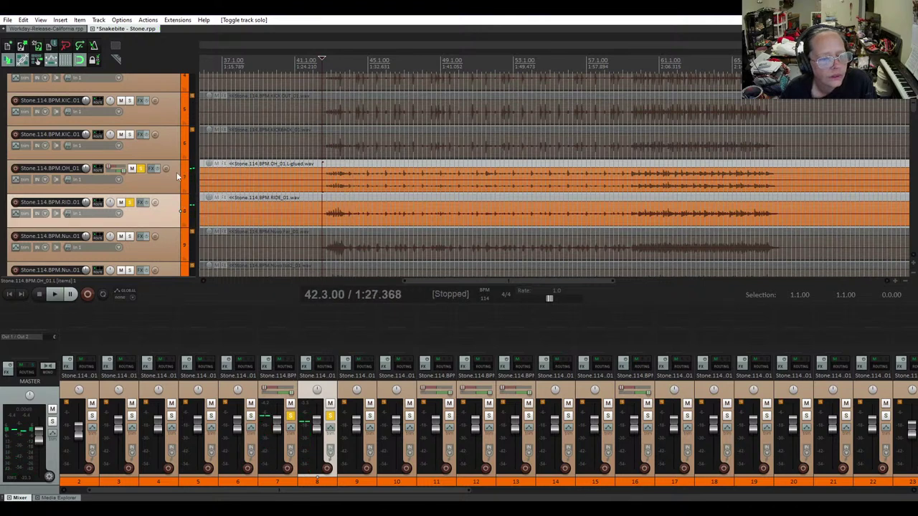
left_click(131, 203)
key("space")
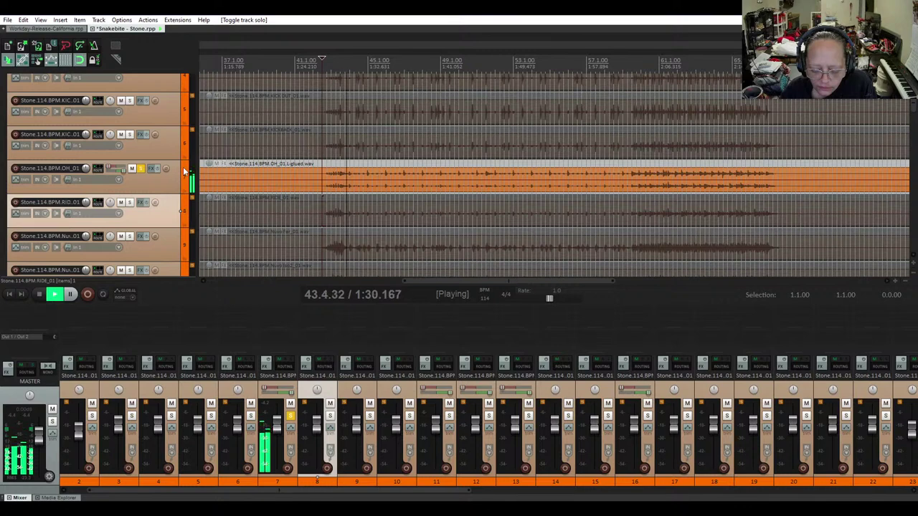
key("space")
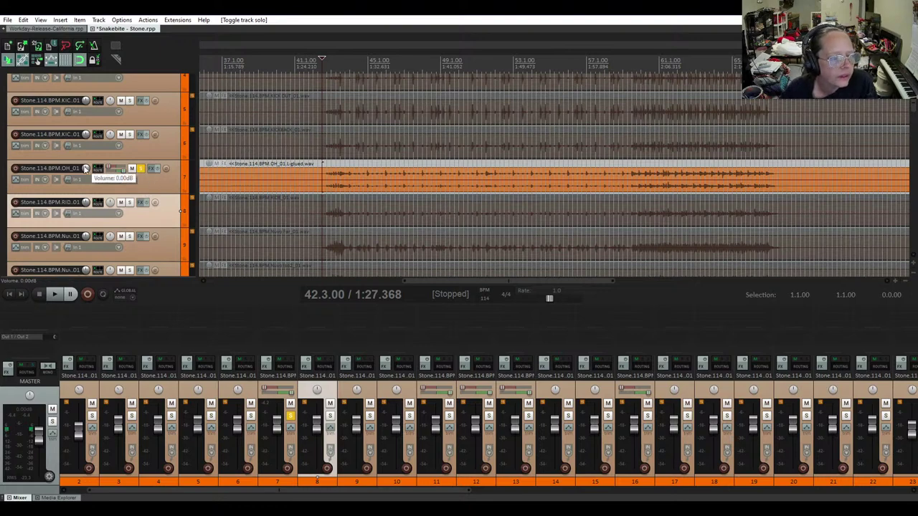
Pan RIDE_01 44% left, play it soloed with OH_01 from 42.3.00, and clear both solos
scroll(156, 185, "down", 2)
scroll(156, 185, "down", 6)
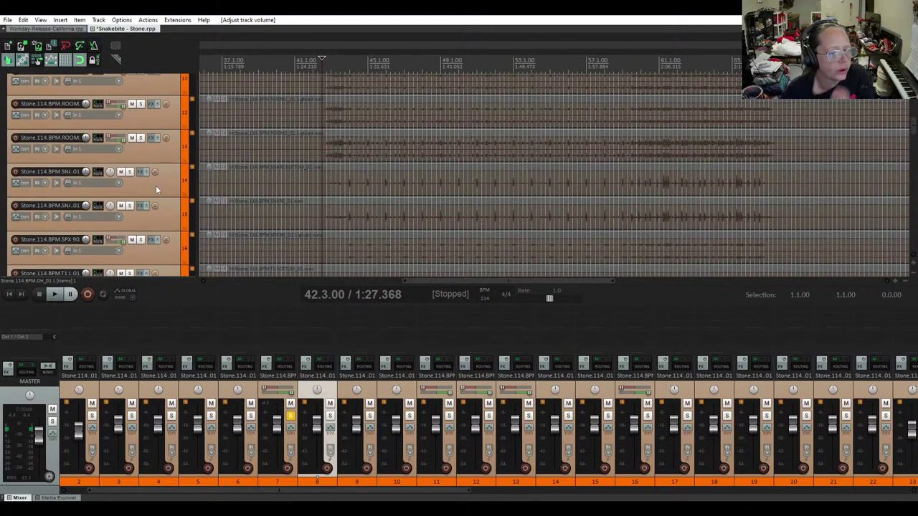
scroll(156, 189, "down", 5)
scroll(156, 185, "up", 8)
scroll(156, 185, "up", 2)
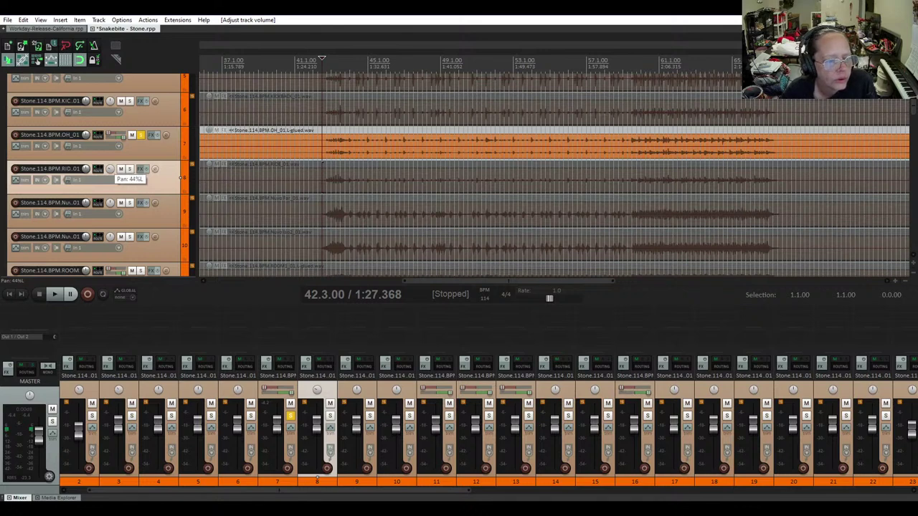
left_click(130, 169)
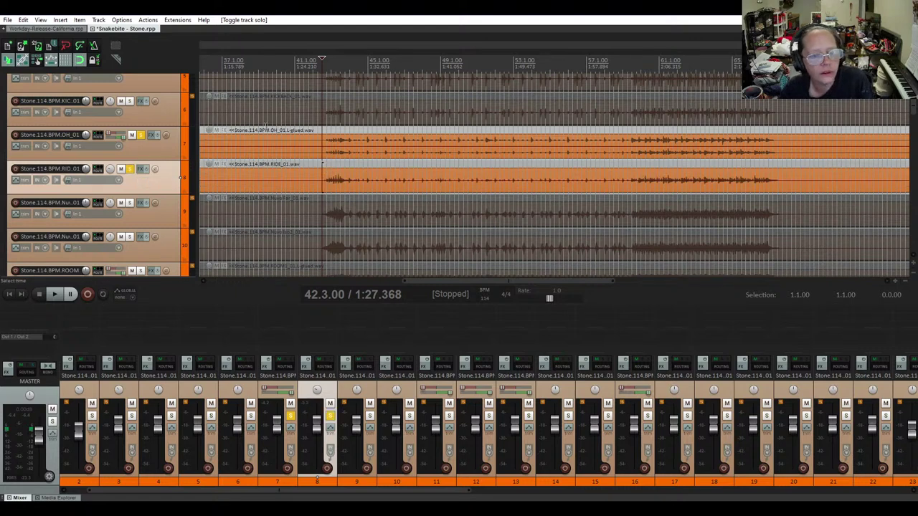
key("space")
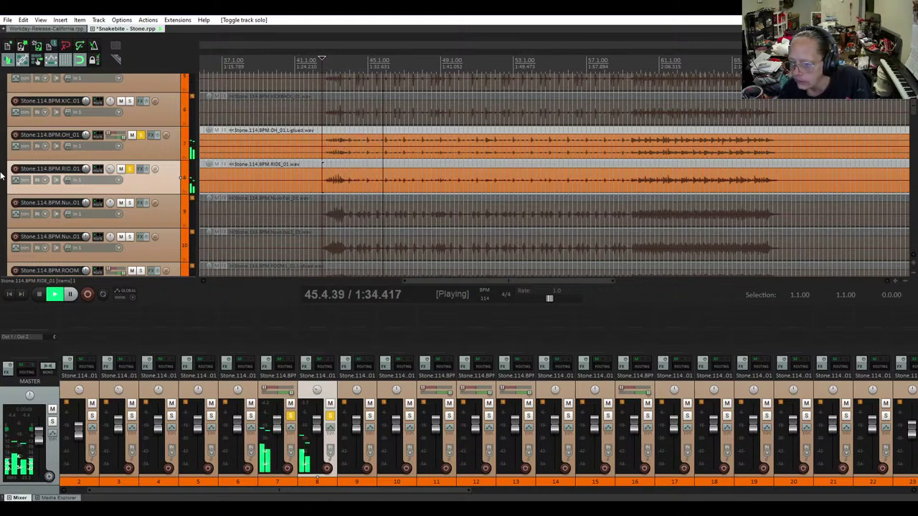
key("space")
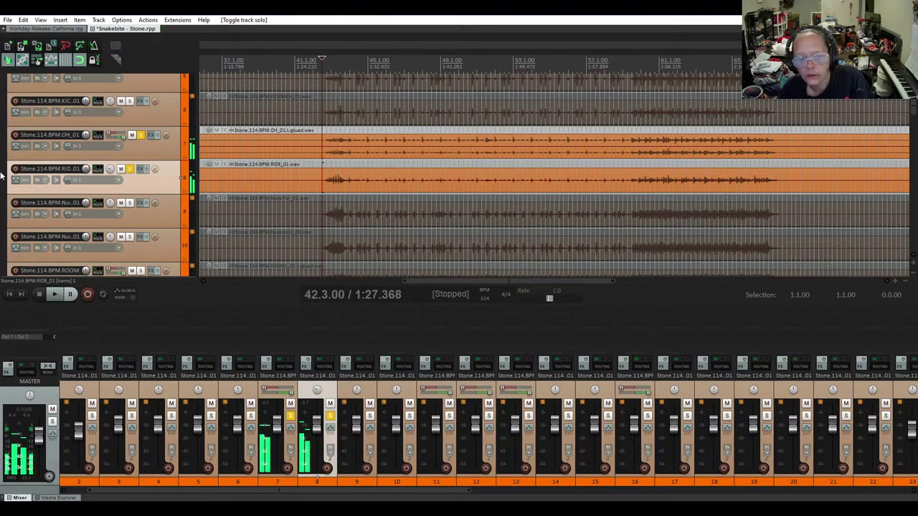
left_click(130, 170)
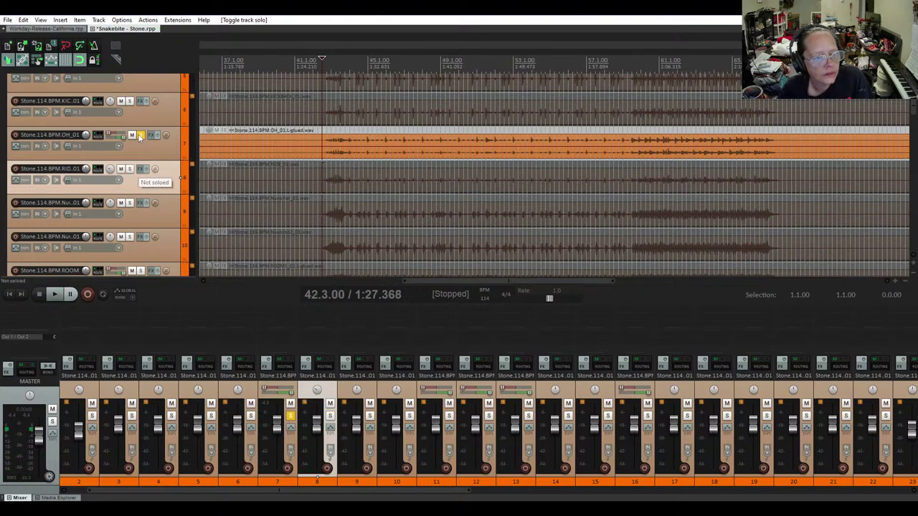
left_click(140, 136)
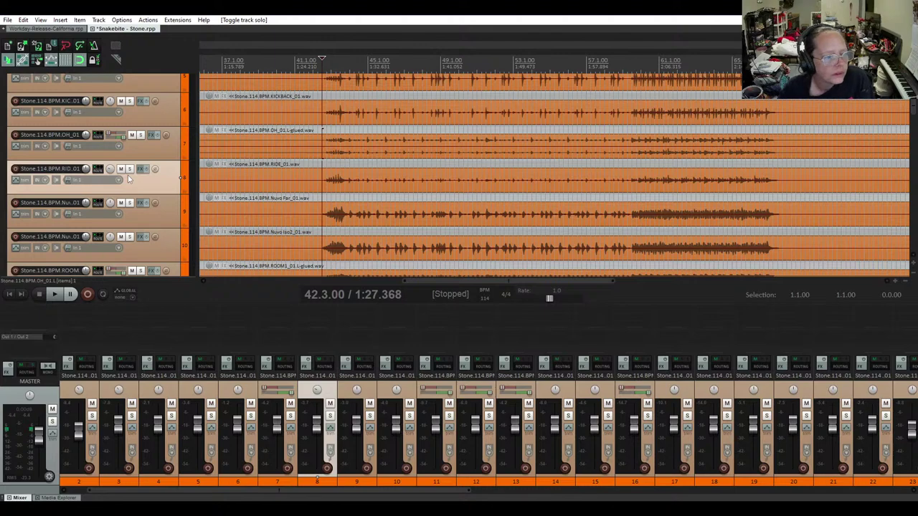
Move the SNARE BOTTOM_01 and SNARE_01 tracks together to directly below KICKBACK_01, above the overheads
scroll(130, 179, "down", 1)
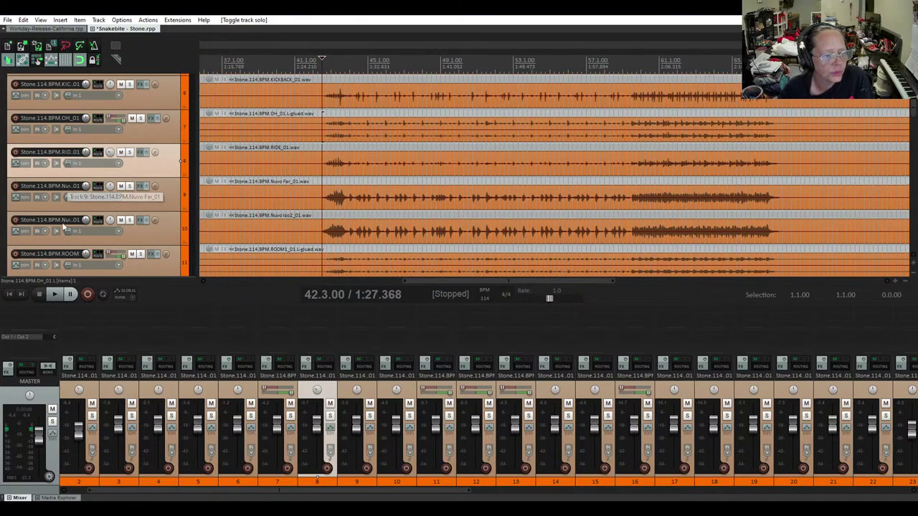
scroll(56, 225, "down", 3)
scroll(54, 227, "down", 4)
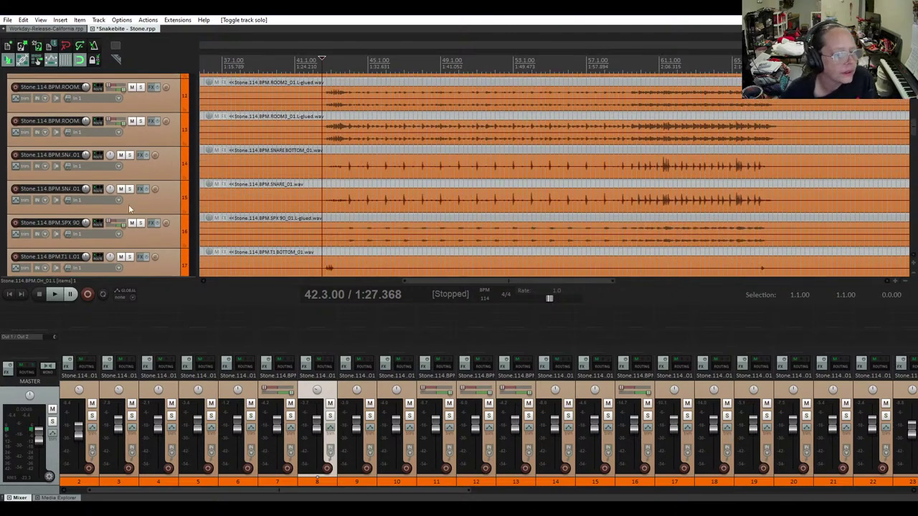
left_click(168, 164)
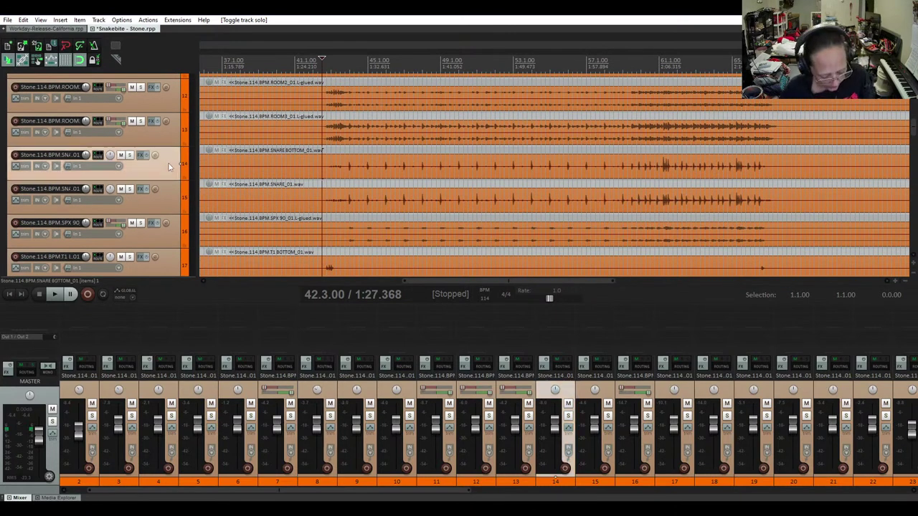
left_click(169, 201, "ctrl")
left_click_drag(171, 207, 51, 175)
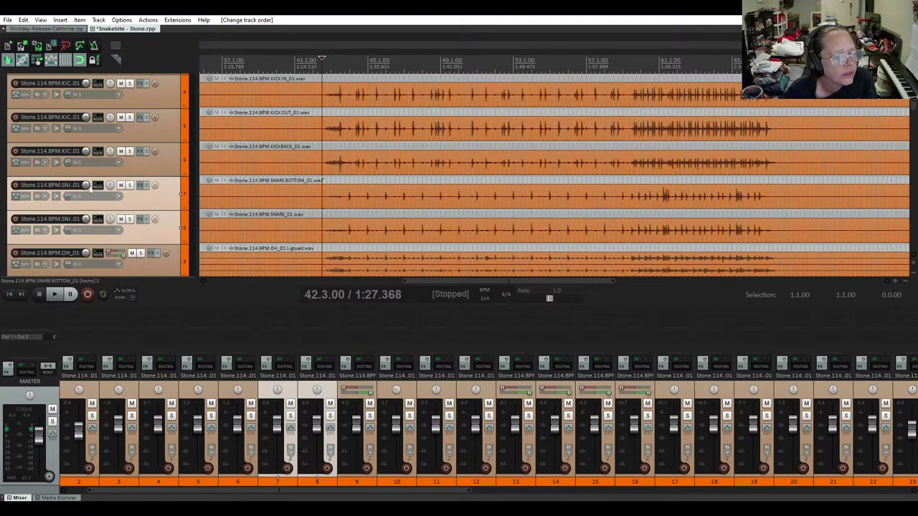
Move all the tom tracks from T1 BOTTOM_01 to T3 Top_01, together with TB_01, directly below RIDE_01
scroll(122, 195, "down", 1)
scroll(141, 189, "down", 10)
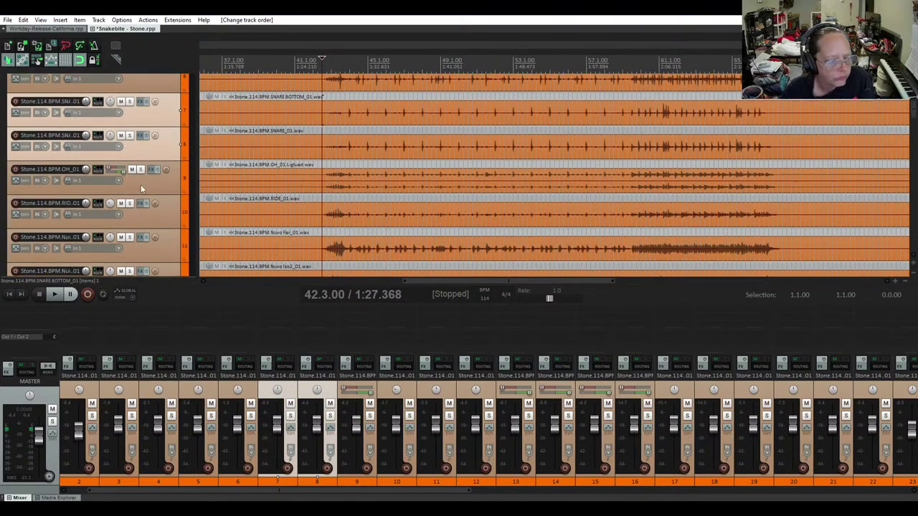
scroll(141, 188, "down", 4)
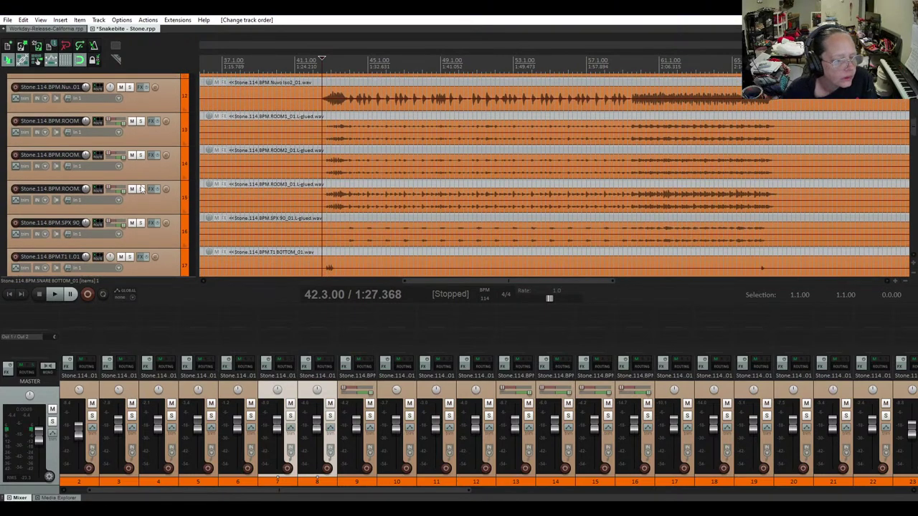
left_click(169, 220)
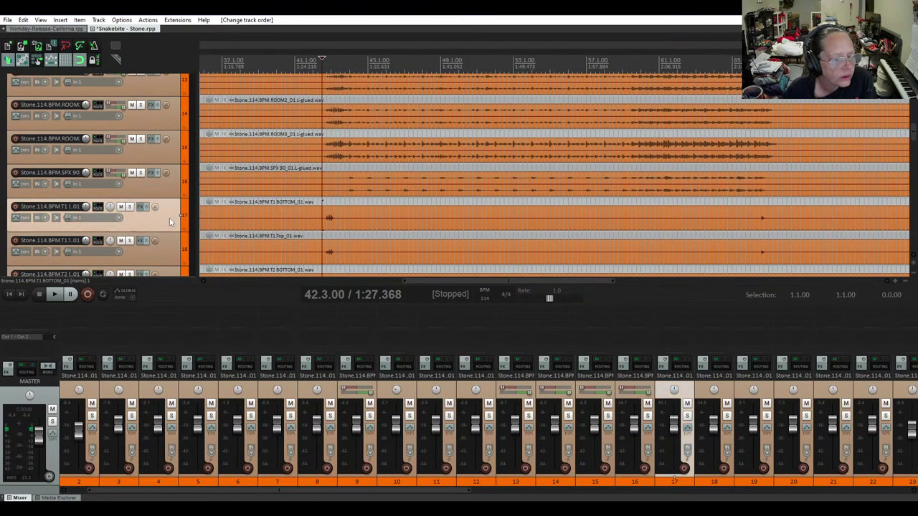
scroll(169, 219, "down", 3)
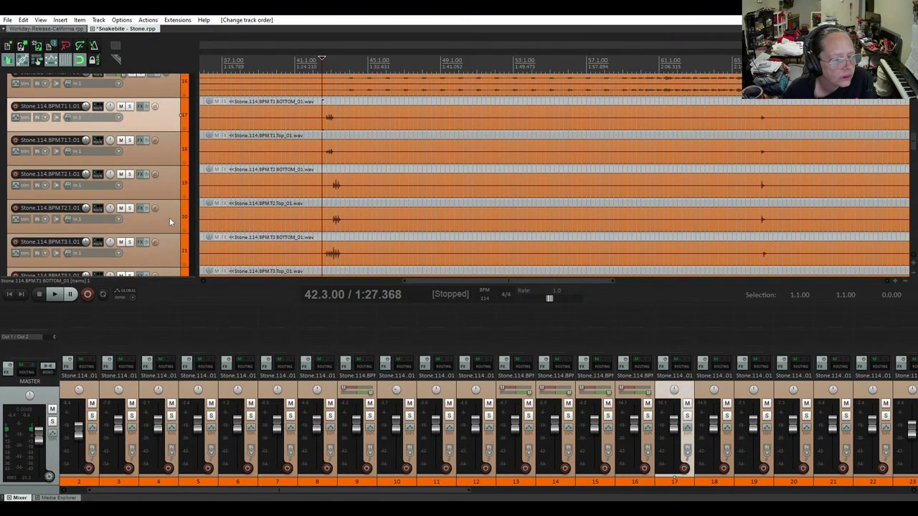
scroll(169, 218, "down", 2)
scroll(169, 217, "up", 4)
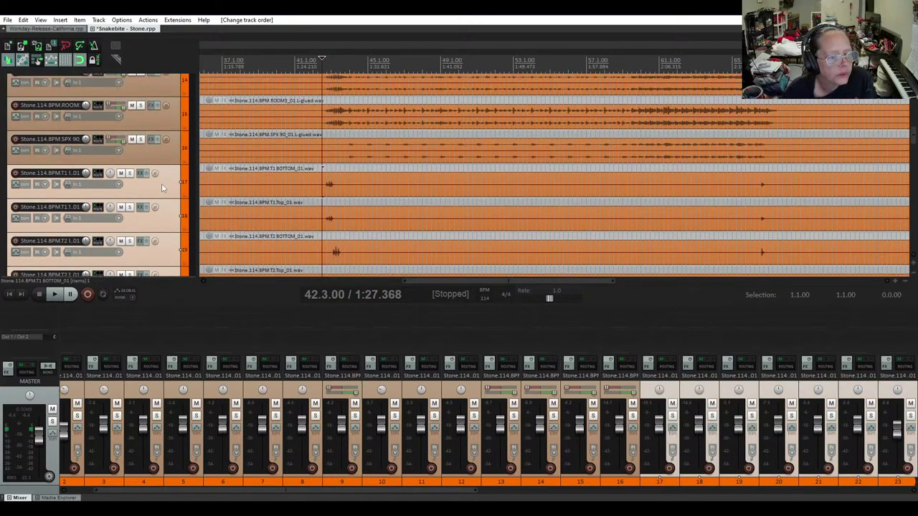
left_click_drag(162, 184, 81, 193)
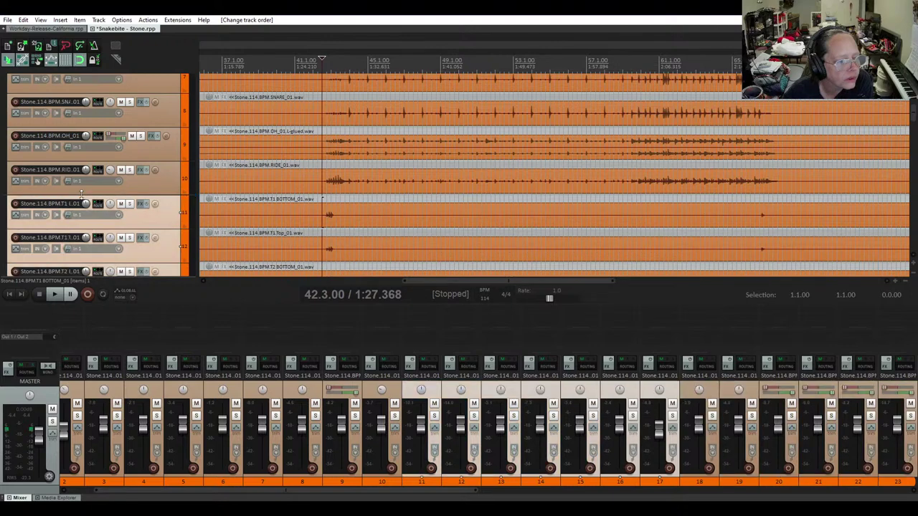
Mute the Nuvo Iso2_01, ROOM1_01, ROOM2_01, ROOM3_01 and SPX 90_01 tracks
scroll(83, 193, "down", 3)
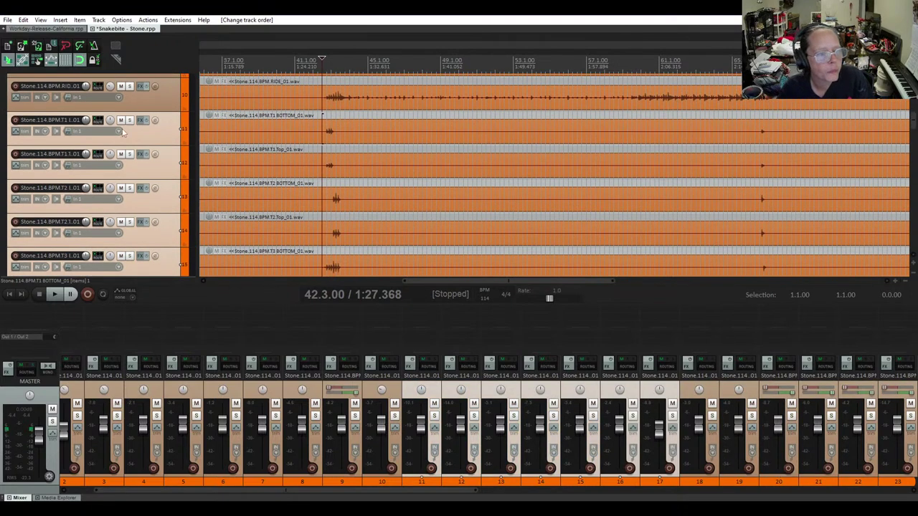
scroll(104, 145, "down", 3)
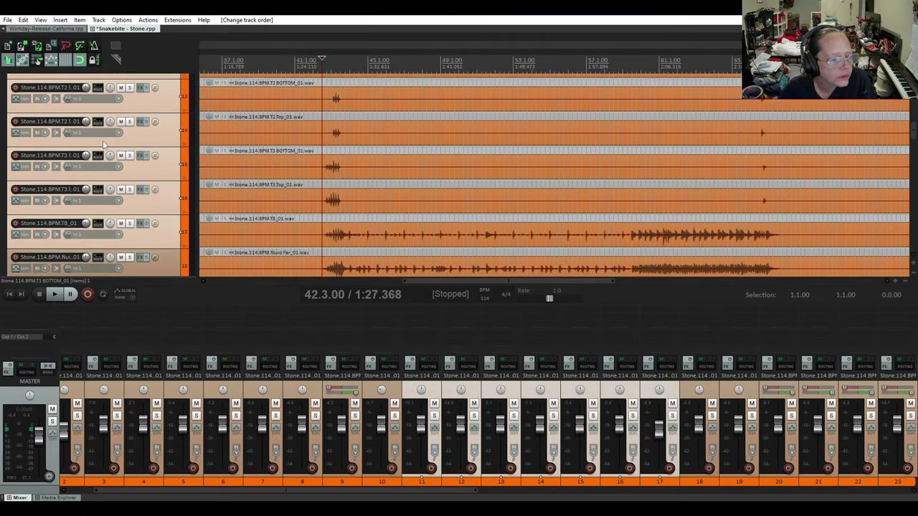
scroll(154, 225, "down", 4)
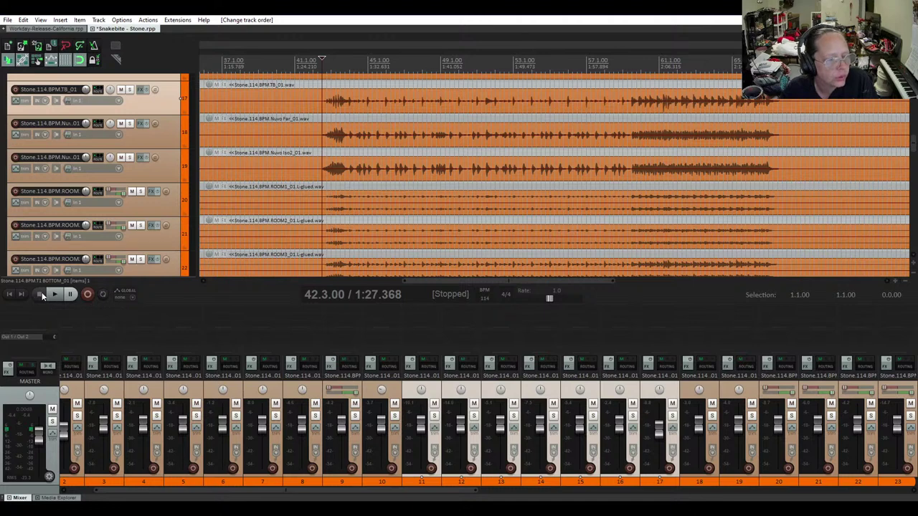
left_click(120, 157)
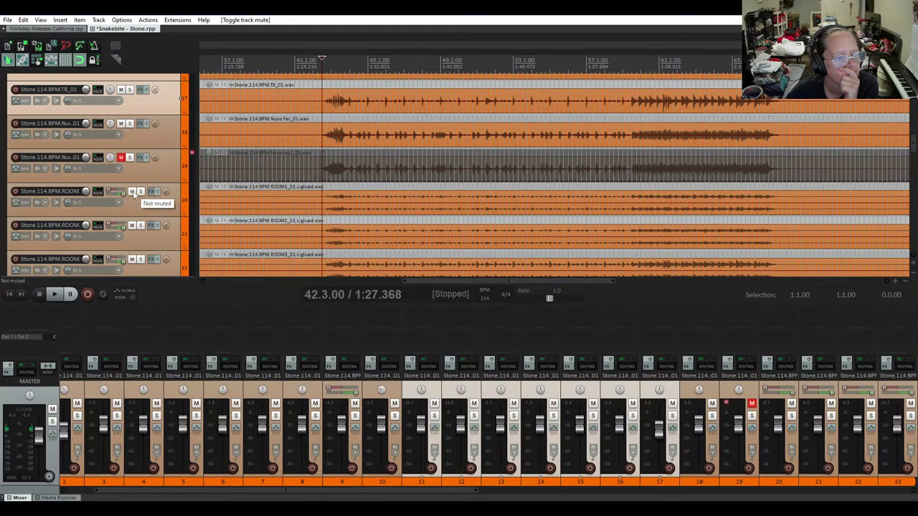
left_click(132, 192)
left_click(132, 226)
left_click(132, 260)
scroll(136, 244, "down", 3)
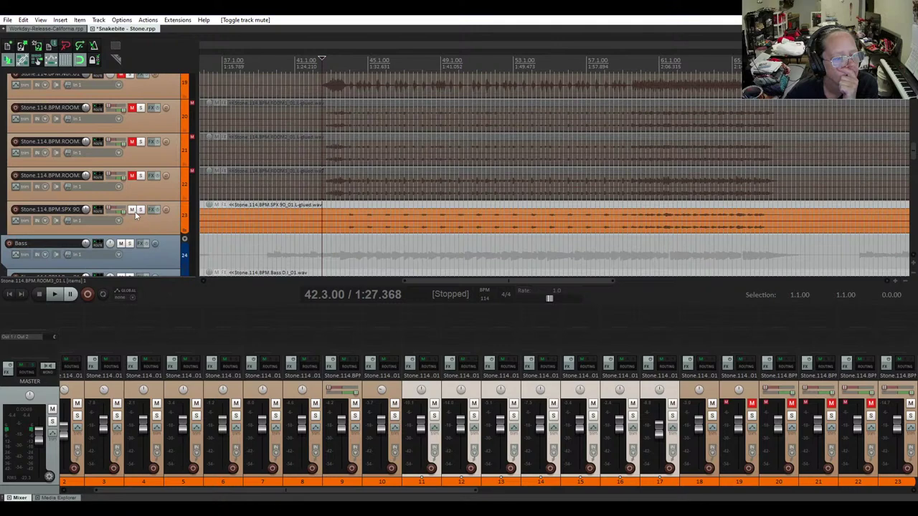
left_click(133, 210)
Play the drums from 42.3.00 and lower the Drums group track's volume to about -4.27 dB
scroll(147, 194, "up", 7)
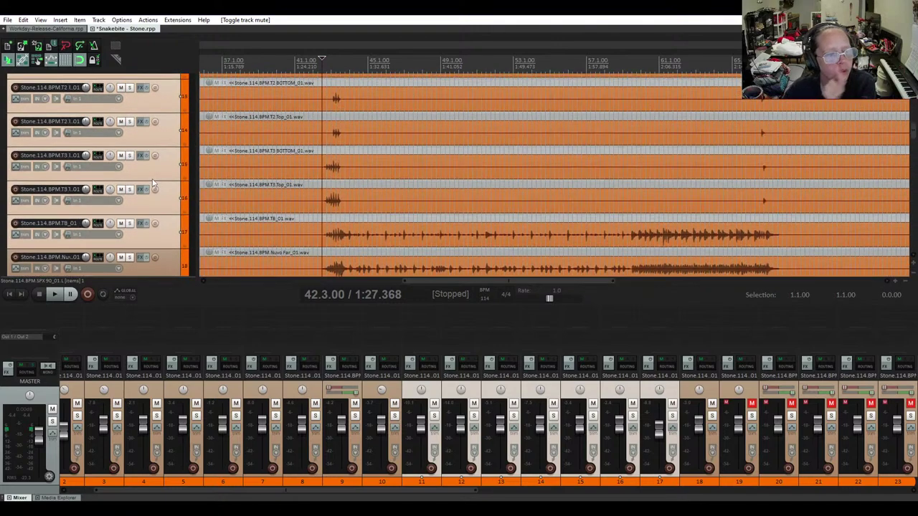
scroll(152, 183, "up", 9)
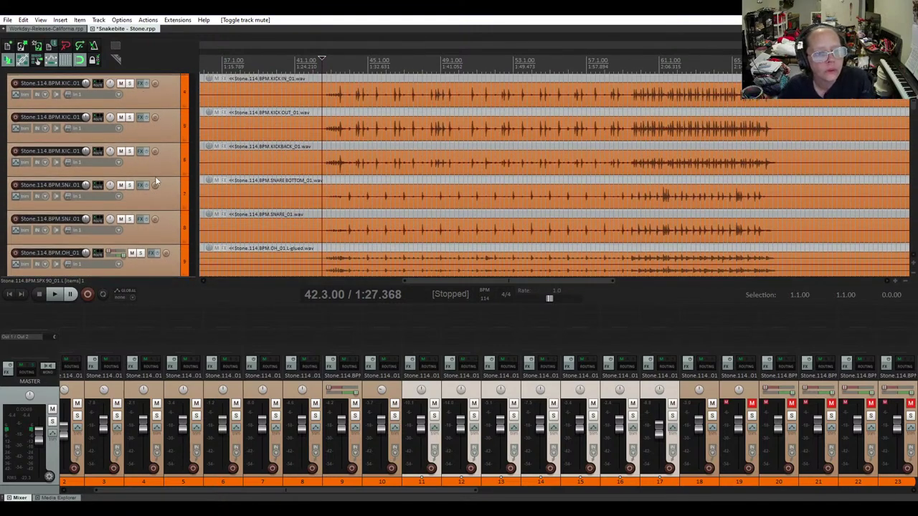
scroll(155, 181, "up", 3)
key("space")
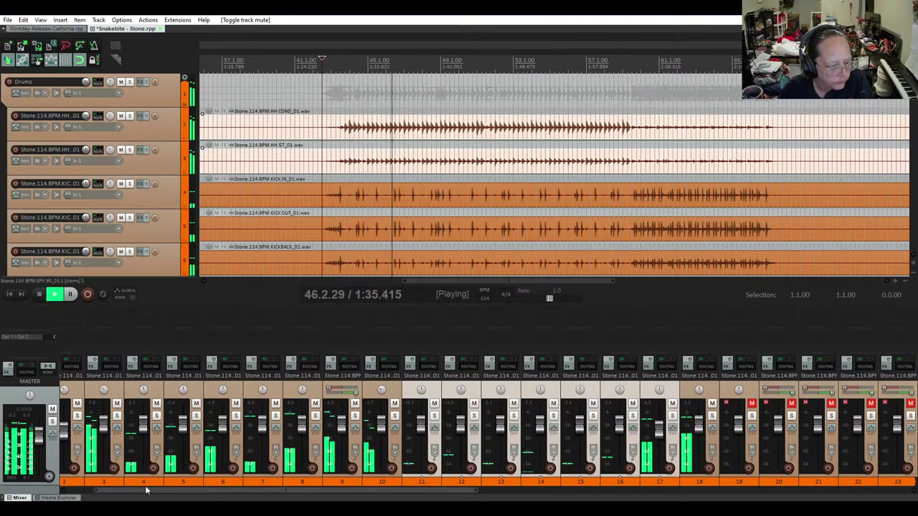
scroll(148, 492, "left", 1)
mouse_move(80, 433)
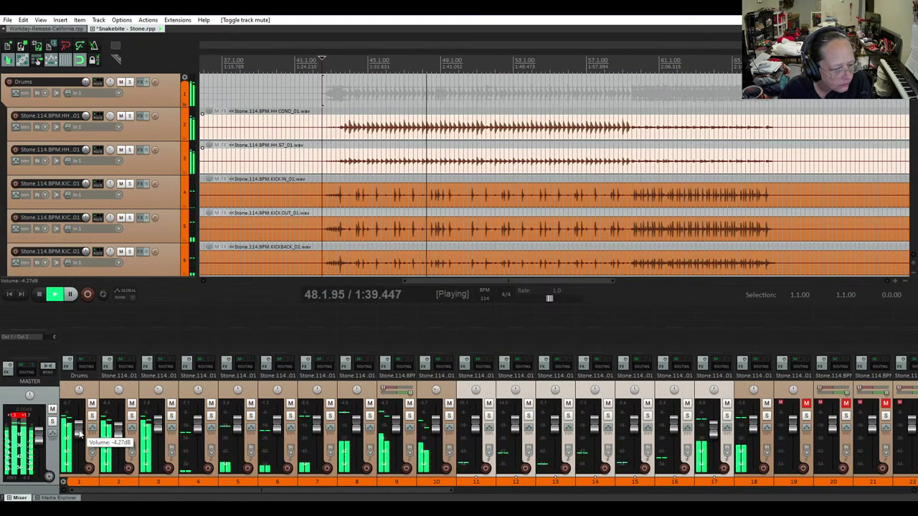
scroll(80, 433, "up", 1)
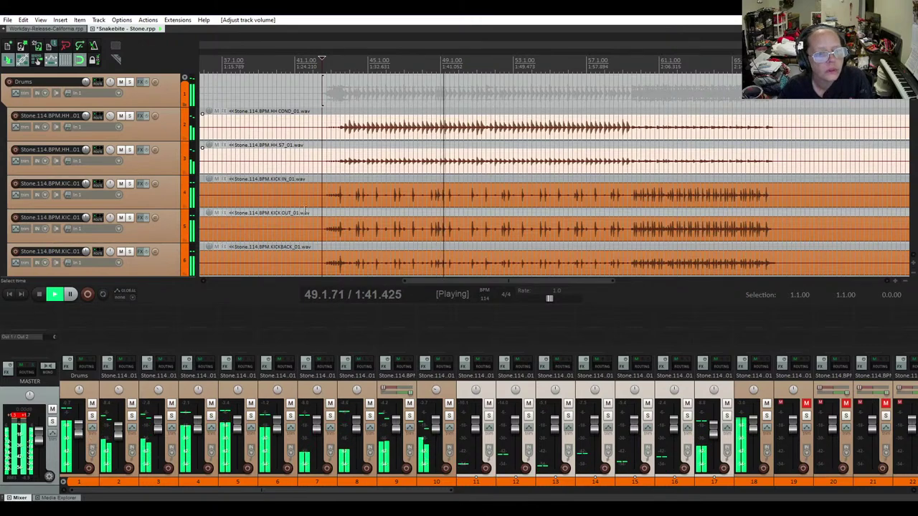
key("space")
Lower the volume of the HH 57_01 hi-hat track and replay the drums from 42.3.00
left_click(159, 126)
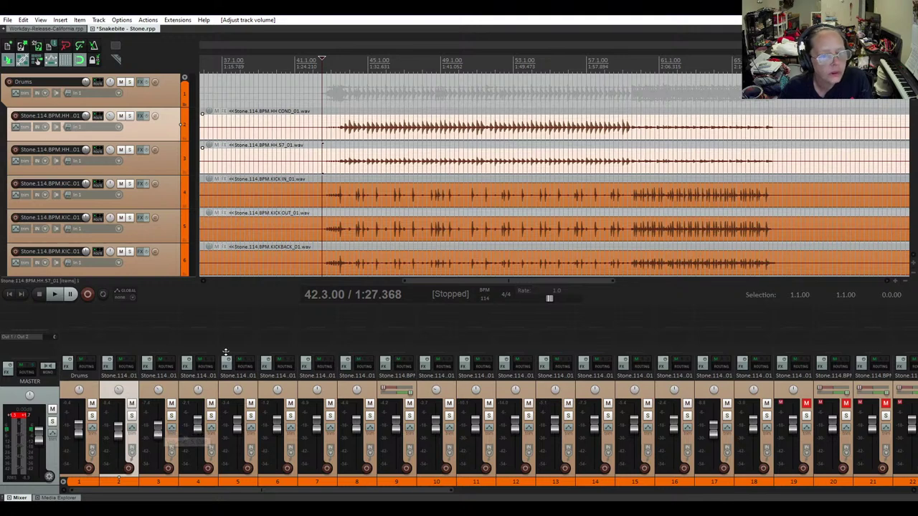
key("space")
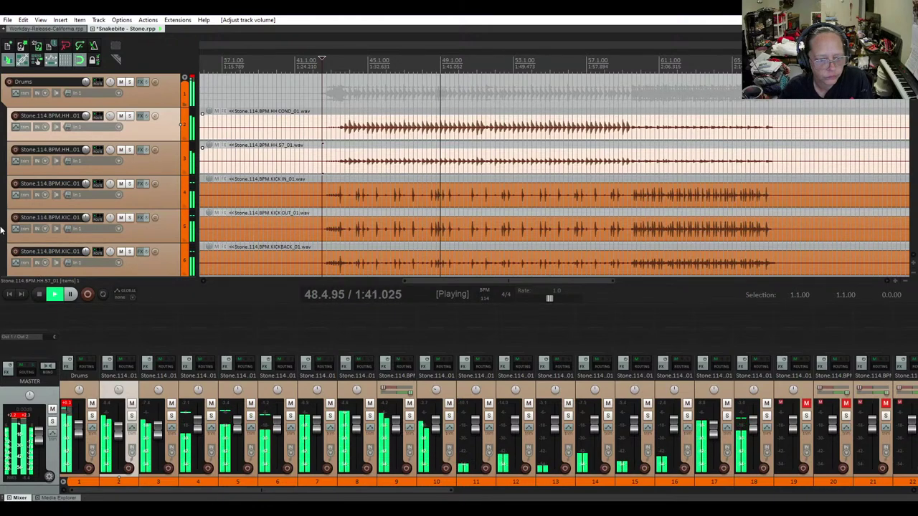
key("space")
Solo the Nuvo Iso2_01 track and unmute it
scroll(2, 228, "down", 5)
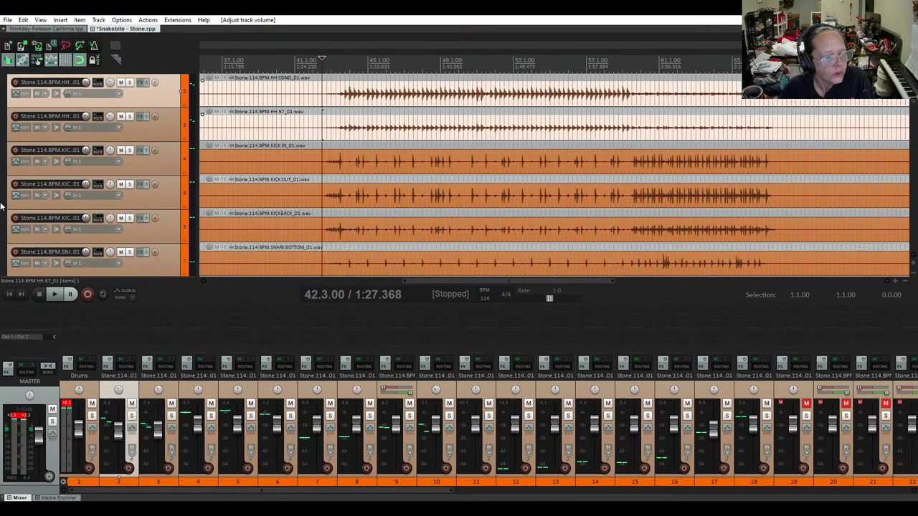
scroll(1, 208, "down", 8)
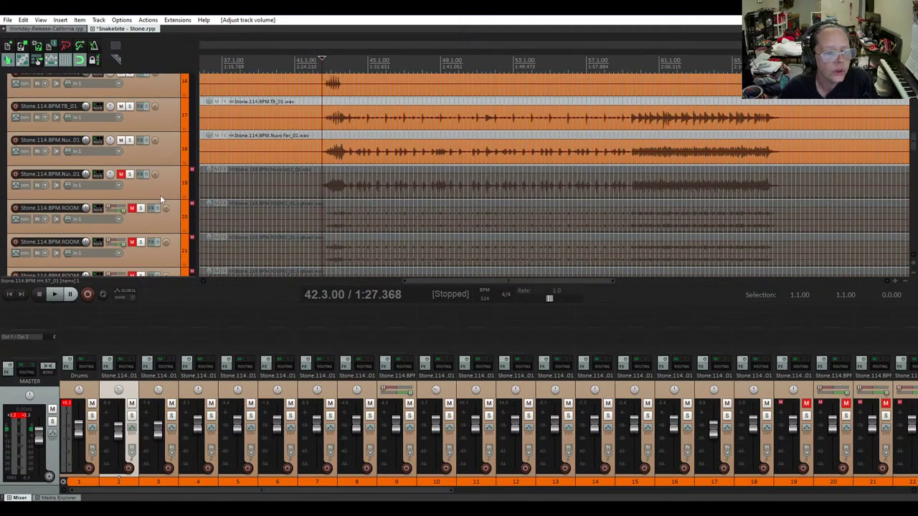
left_click(130, 175)
left_click(120, 174)
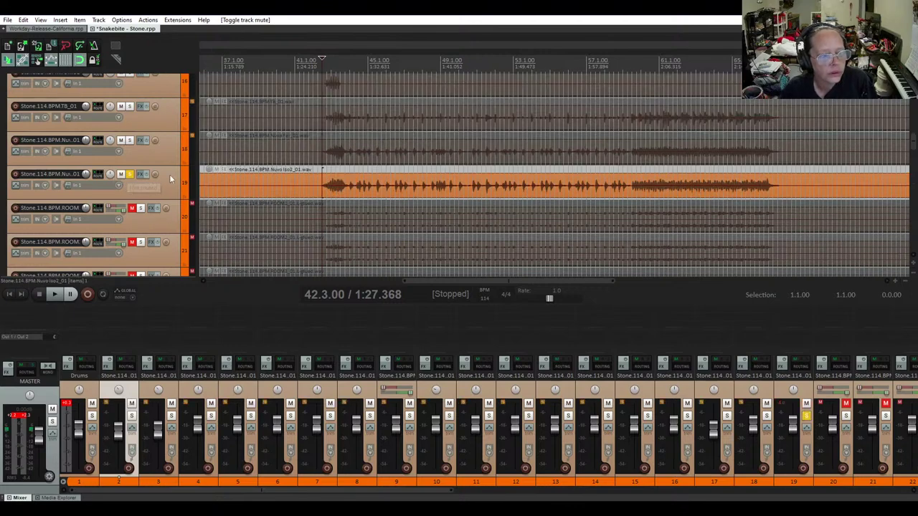
Play the soloed Nuvo Iso2_01 track from 42.3.00, stop playback, and mute the track again
key("space")
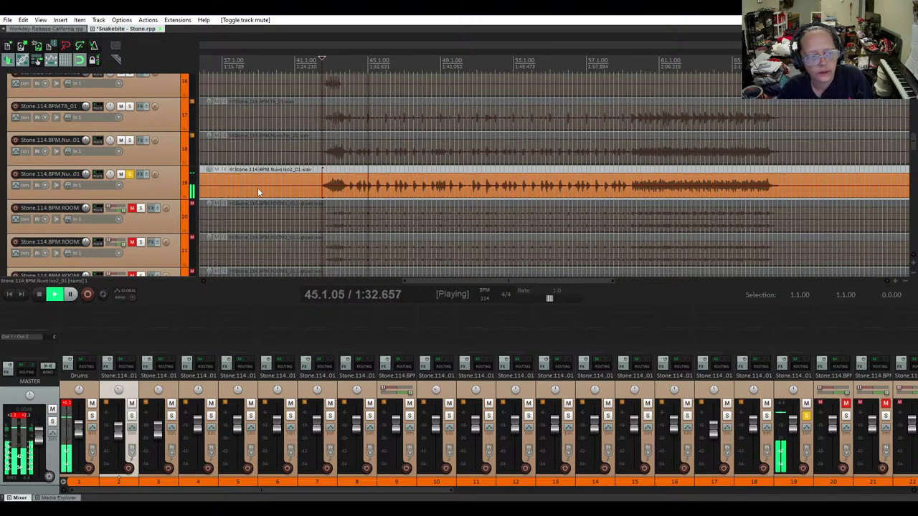
key("space")
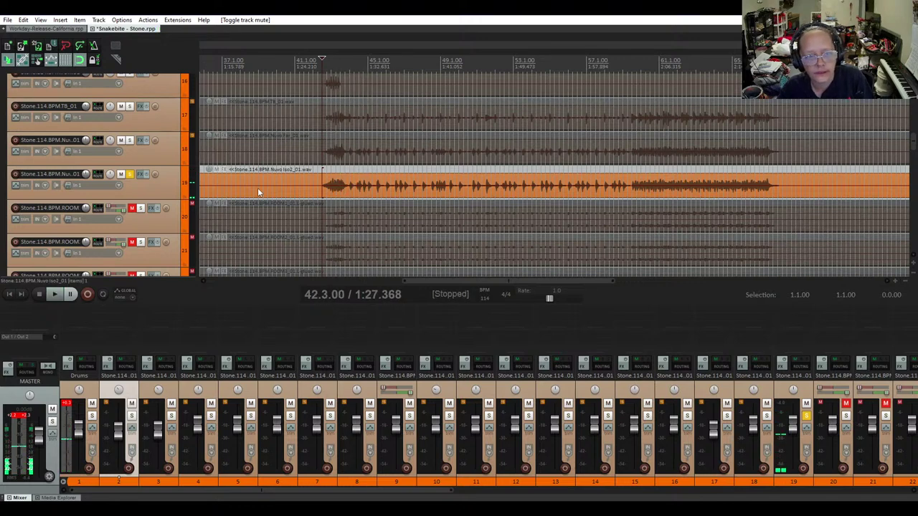
left_click(120, 174)
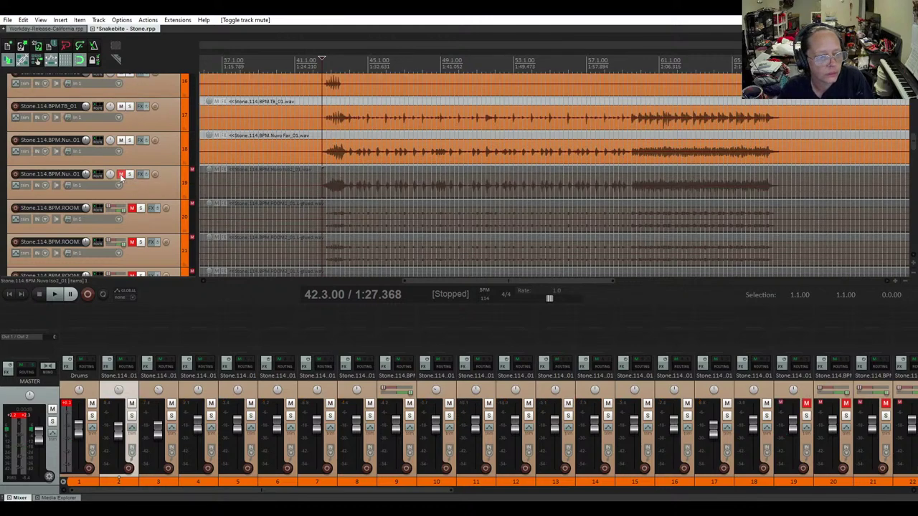
Unmute and solo the ROOM1_01 track to audition it from 42.3.00, then clear its solo and mute it
left_click(131, 209)
key("space")
key("space")
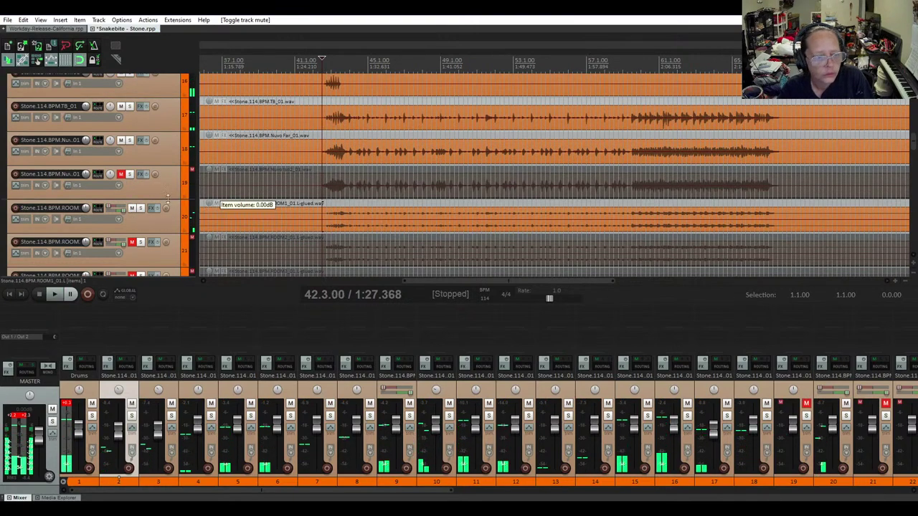
left_click(141, 208)
key("space")
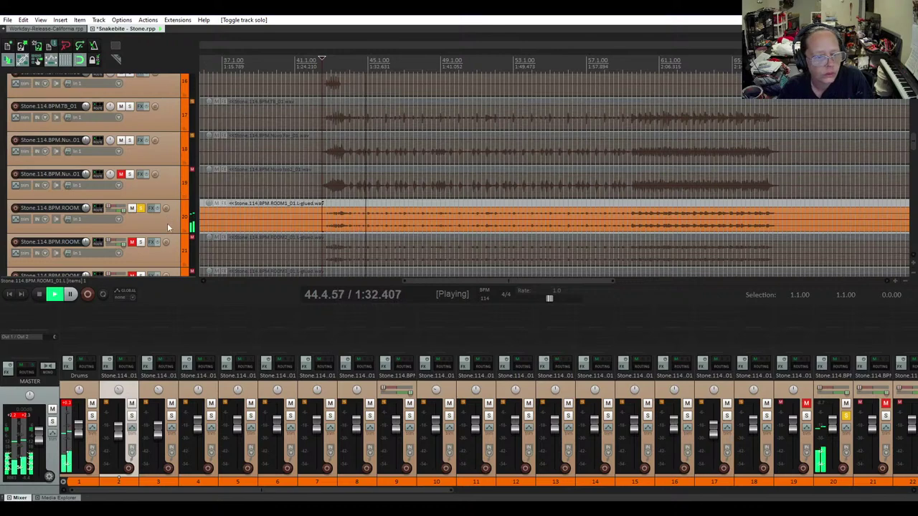
key("space")
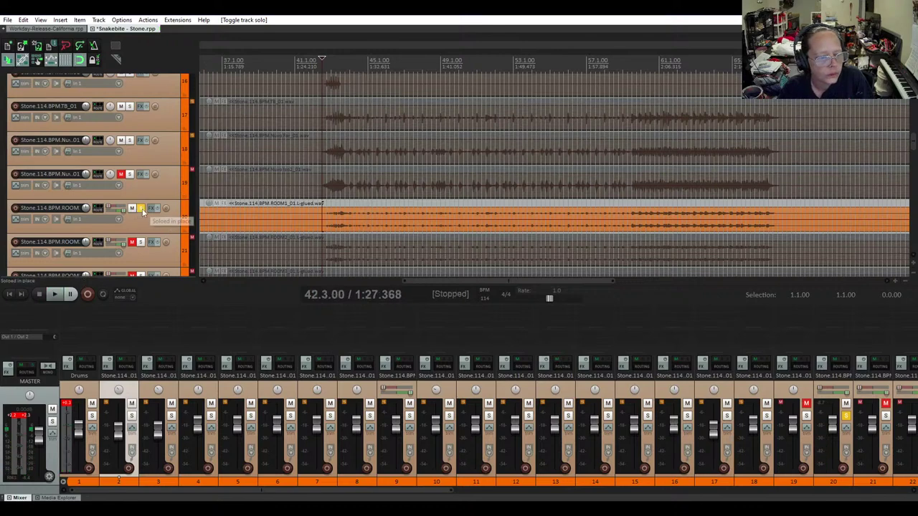
left_click(142, 209)
scroll(142, 211, "down", 1)
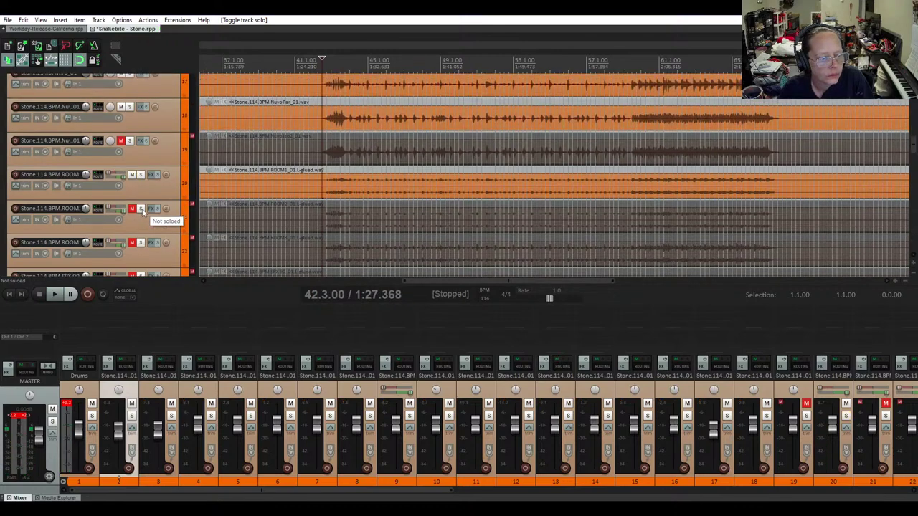
left_click(133, 175)
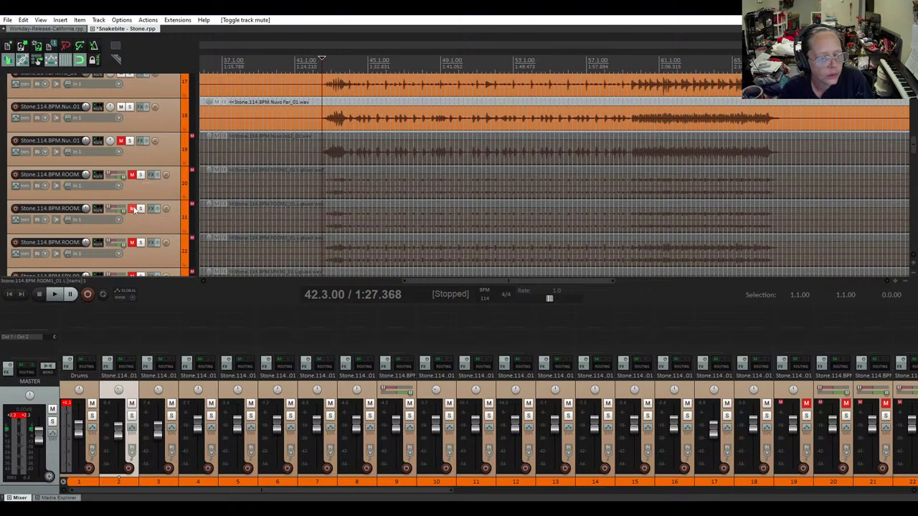
Audition the ROOM2_01 track in solo from 42.3.00, clear its solo, and unmute ROOM2_01 and ROOM1_01
left_click(140, 209)
key("space")
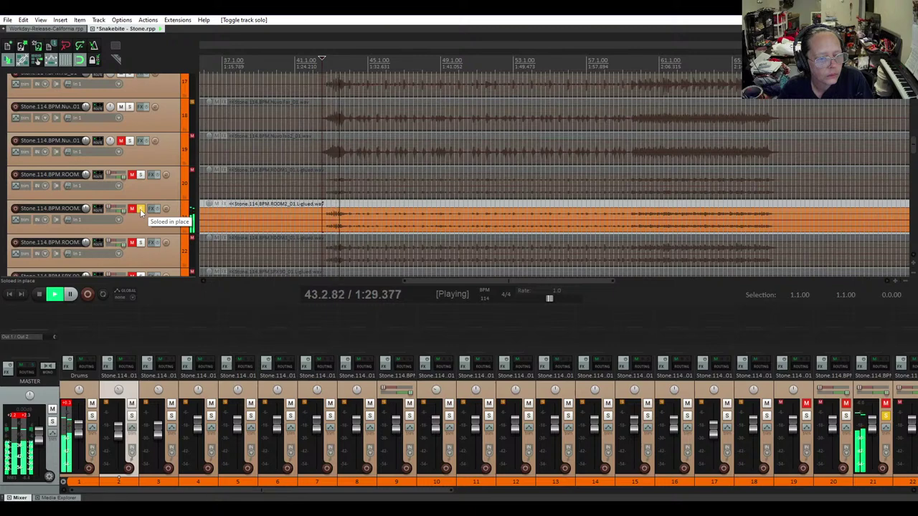
key("space")
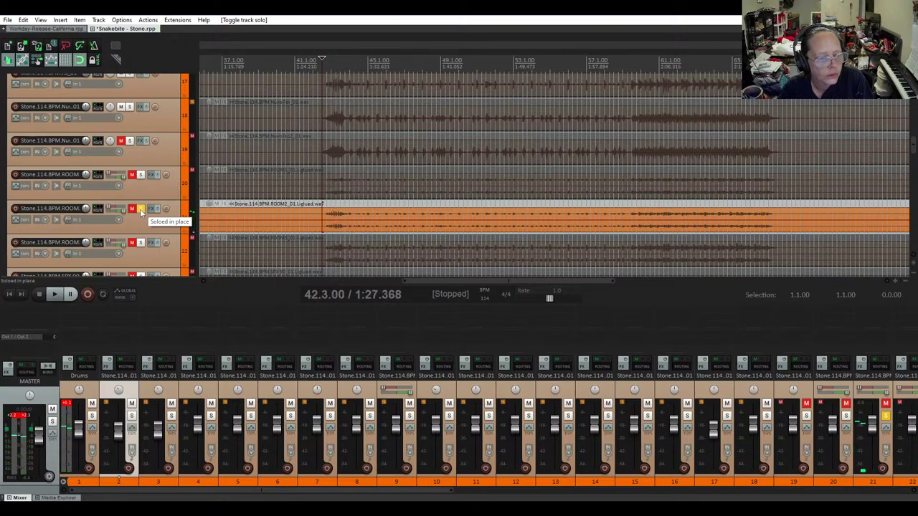
left_click(141, 208)
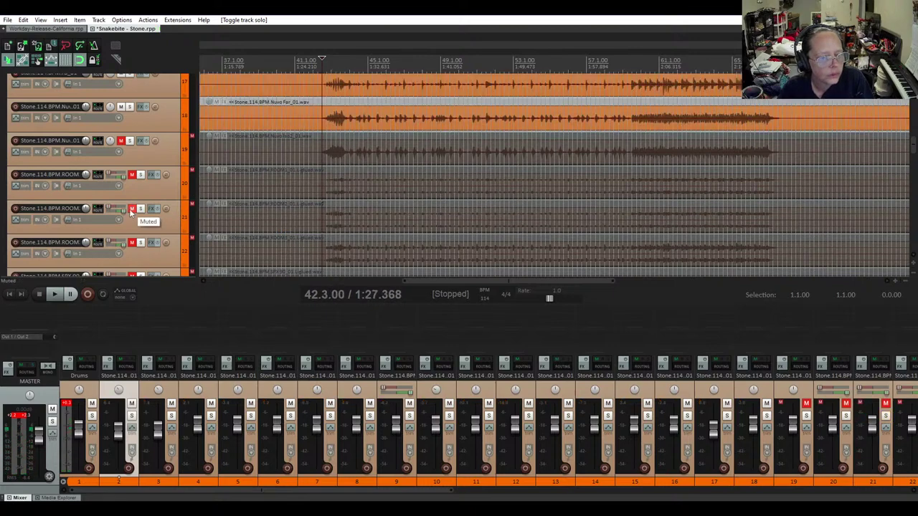
left_click(130, 208)
left_click(131, 175)
Audition the ROOM3_01 track in solo from 42.3.00, then clear its solo and unmute it
scroll(126, 192, "down", 2)
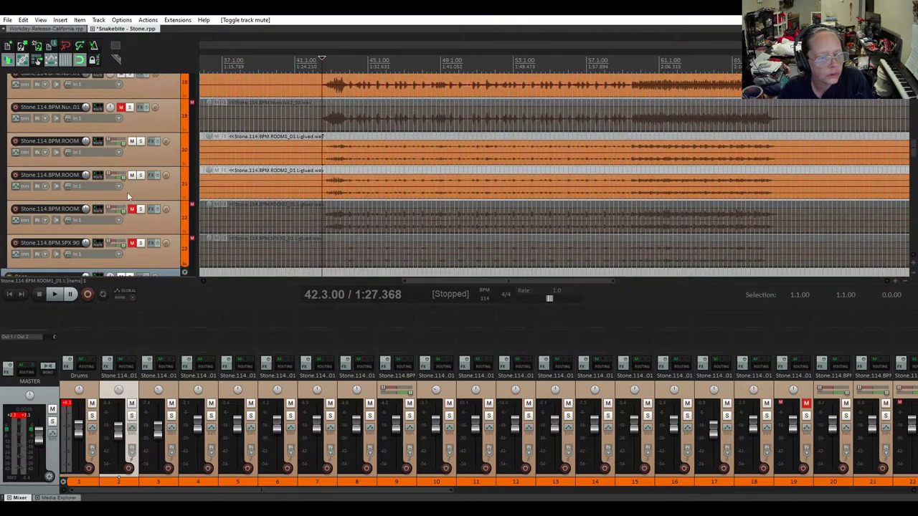
left_click(141, 177)
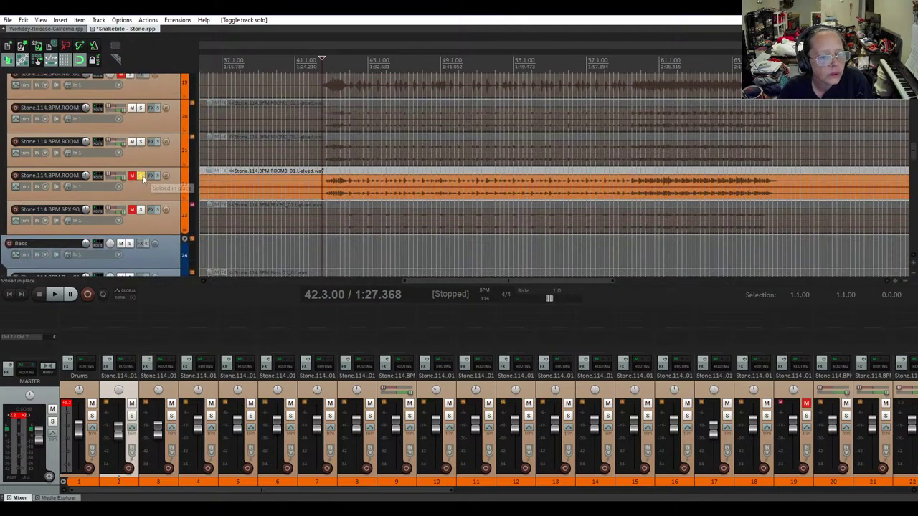
key("space")
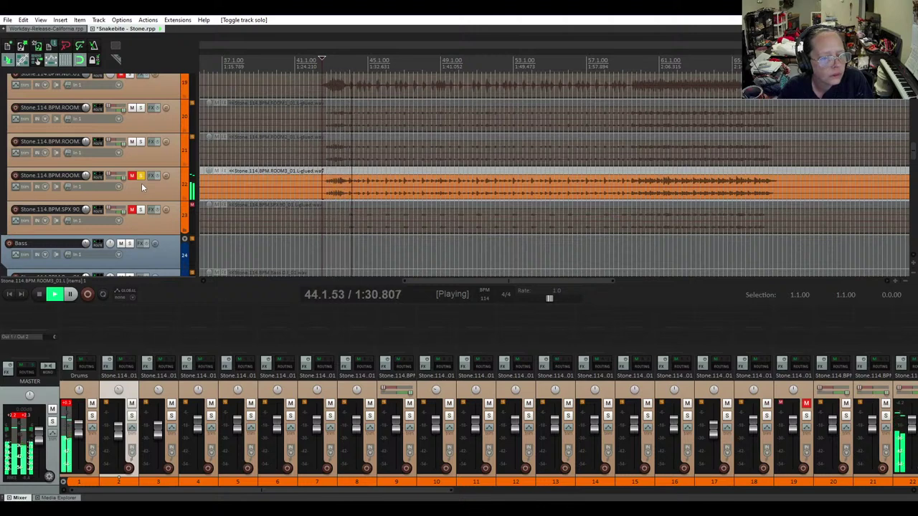
key("space")
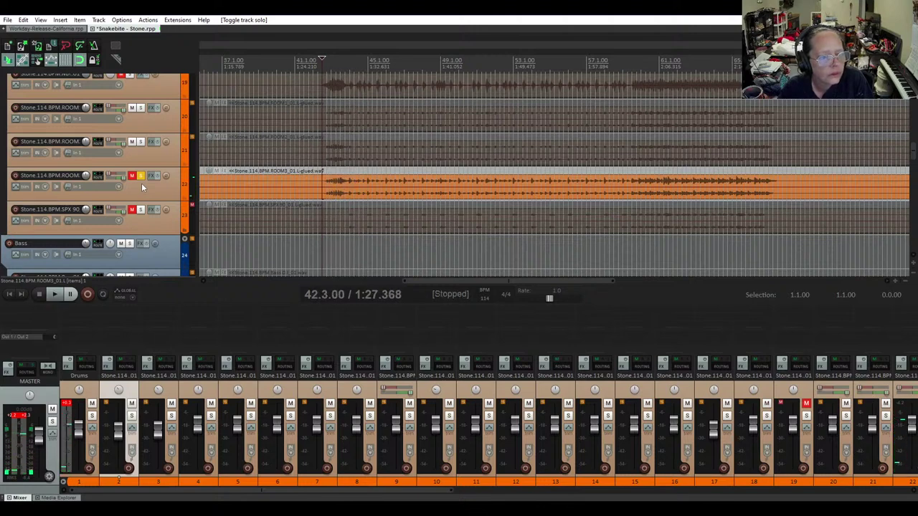
left_click(143, 177)
left_click(131, 176)
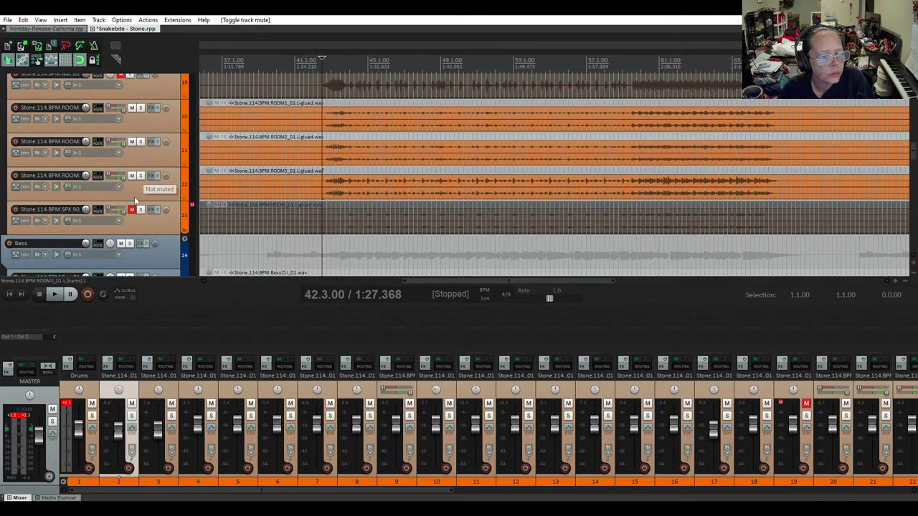
Audition the SPX 90_01 track in solo from 42.3.00, then clear its solo and leave it muted
left_click(140, 210)
key("space")
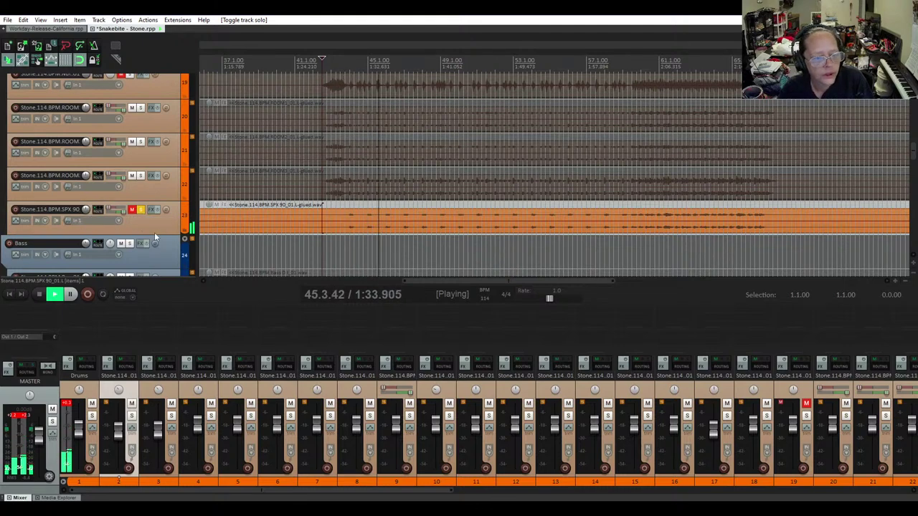
key("space")
left_click(132, 210)
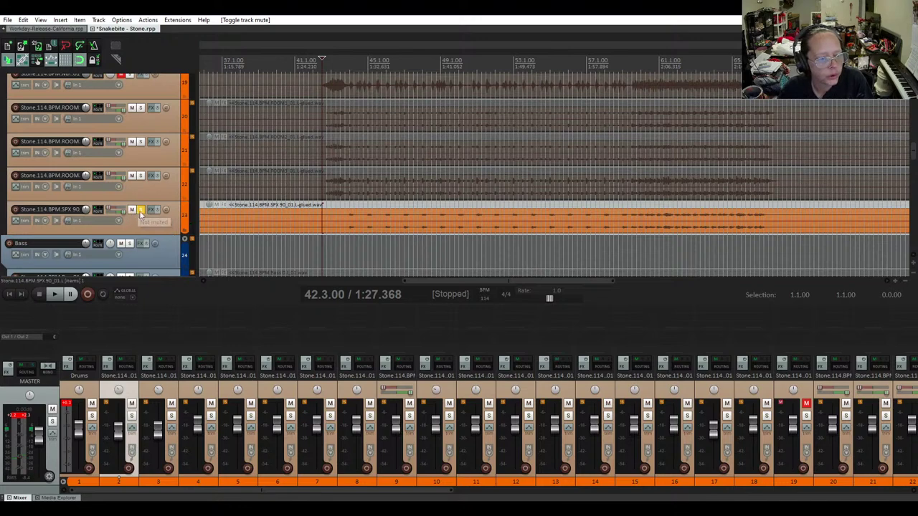
left_click(140, 209)
left_click(132, 210)
Solo the OH_01 and T1 BOTTOM_01 tracks and play them from 42.3.00 to compare the tom's stereo position
scroll(149, 181, "up", 3)
scroll(148, 180, "up", 15)
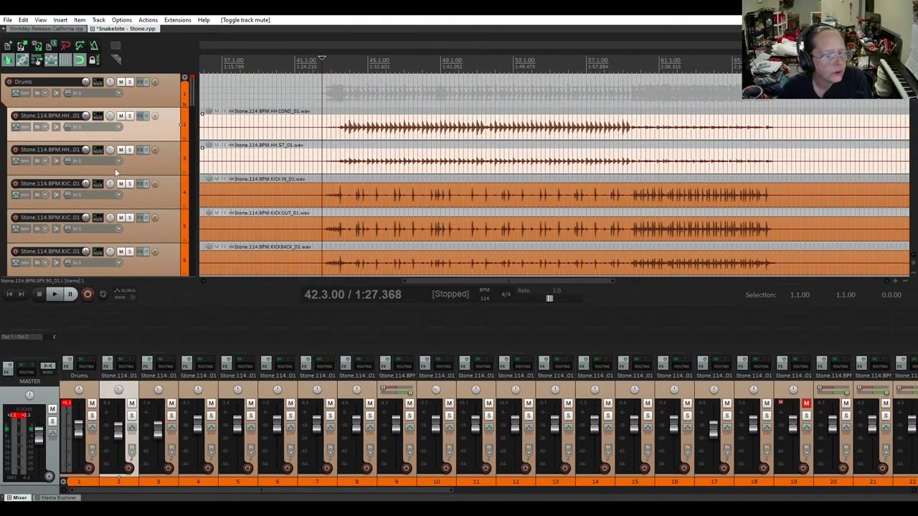
scroll(115, 172, "down", 9)
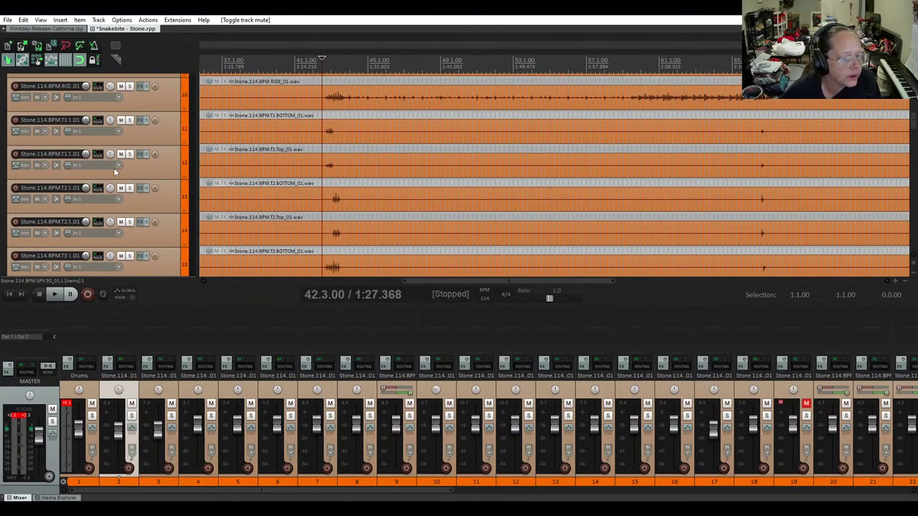
scroll(157, 141, "up", 1)
scroll(158, 142, "up", 2)
left_click(142, 136)
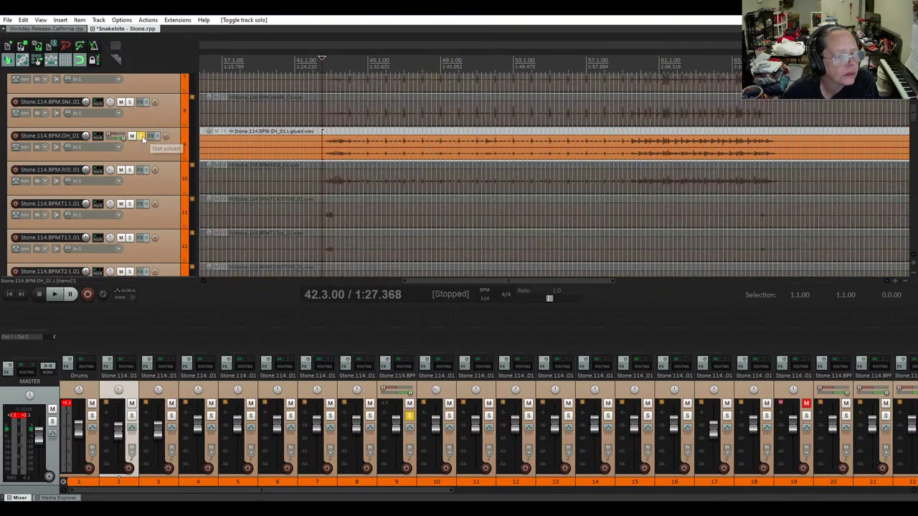
scroll(134, 180, "down", 2)
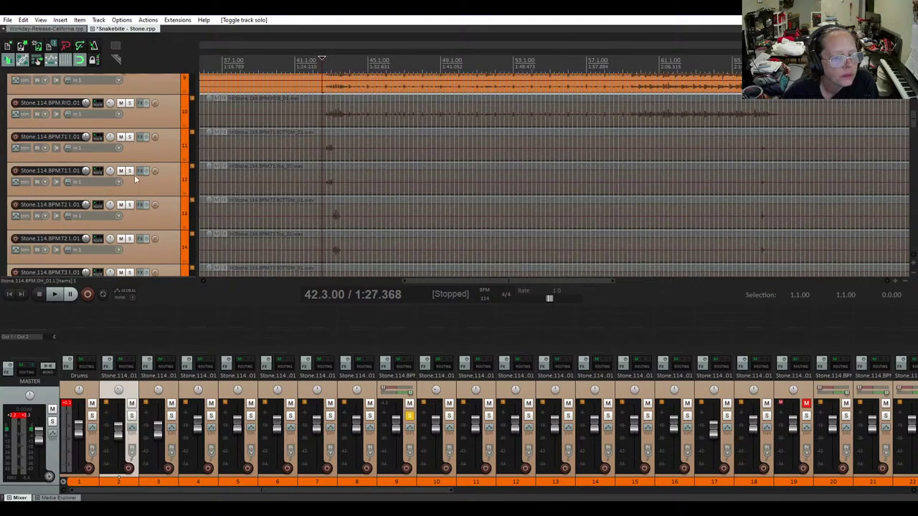
left_click(130, 141)
key("space")
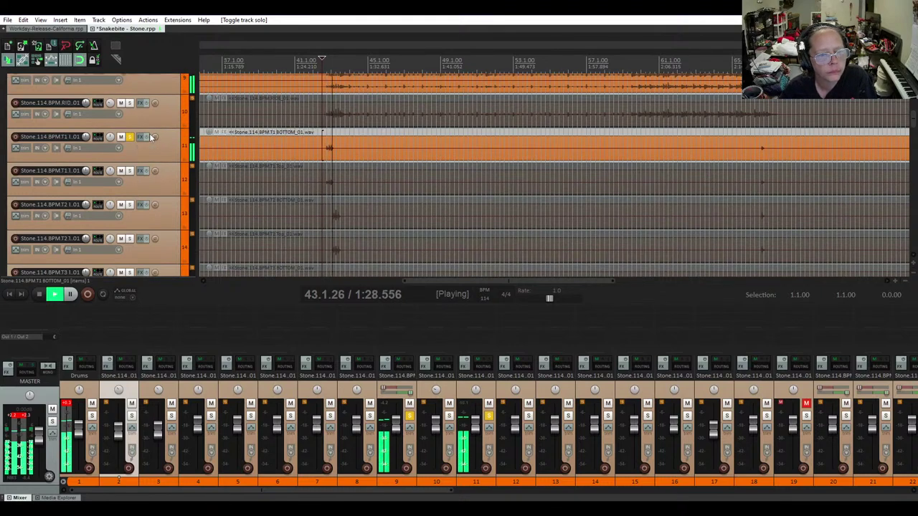
key("space")
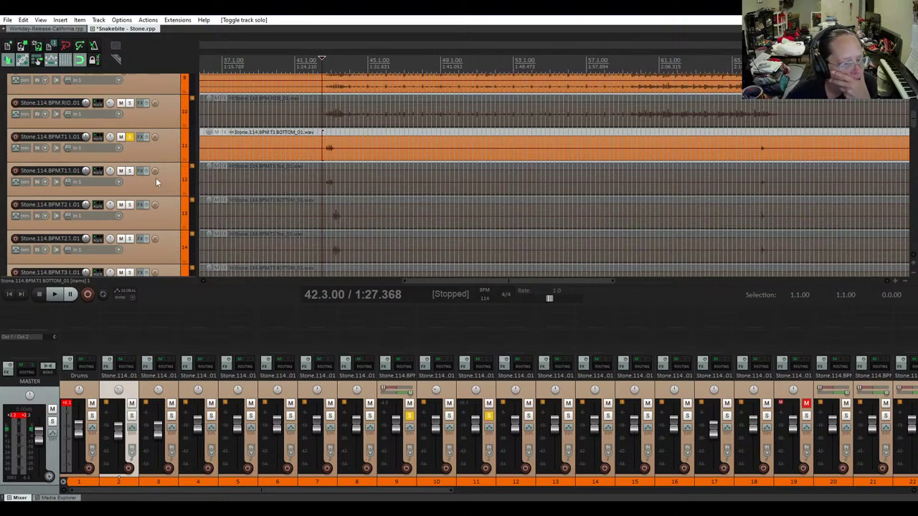
Replace T1 BOTTOM_01 with T3 Top_01 in the solo selection and play it with the overheads from 42.3.00
scroll(157, 183, "down", 3)
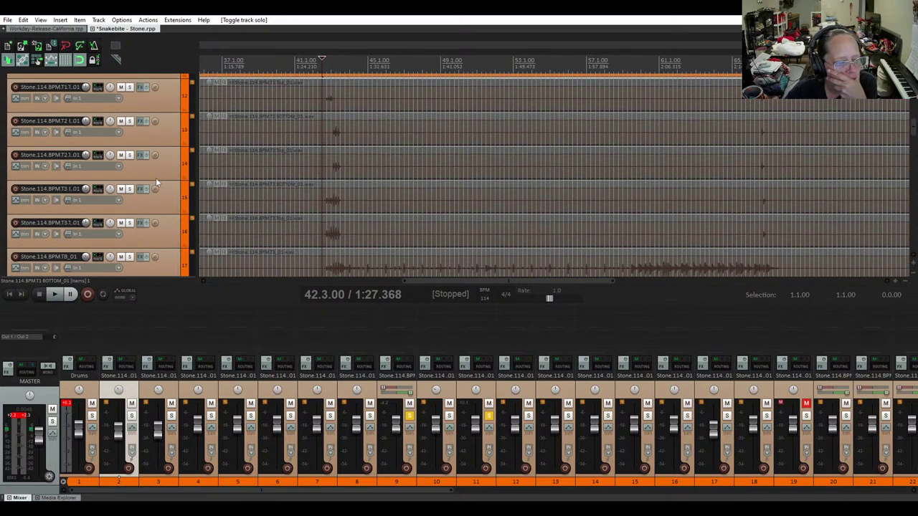
left_click(130, 223)
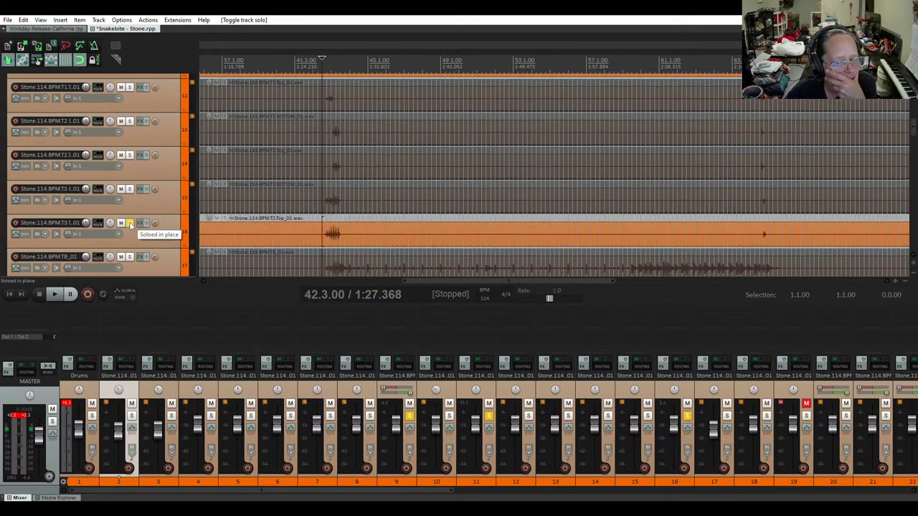
scroll(156, 148, "up", 3)
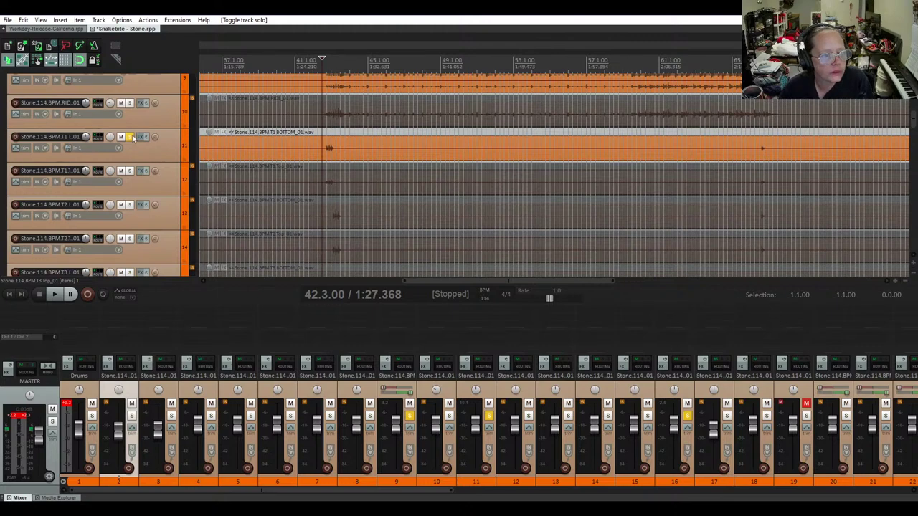
left_click(129, 137)
scroll(151, 178, "down", 3)
key("space")
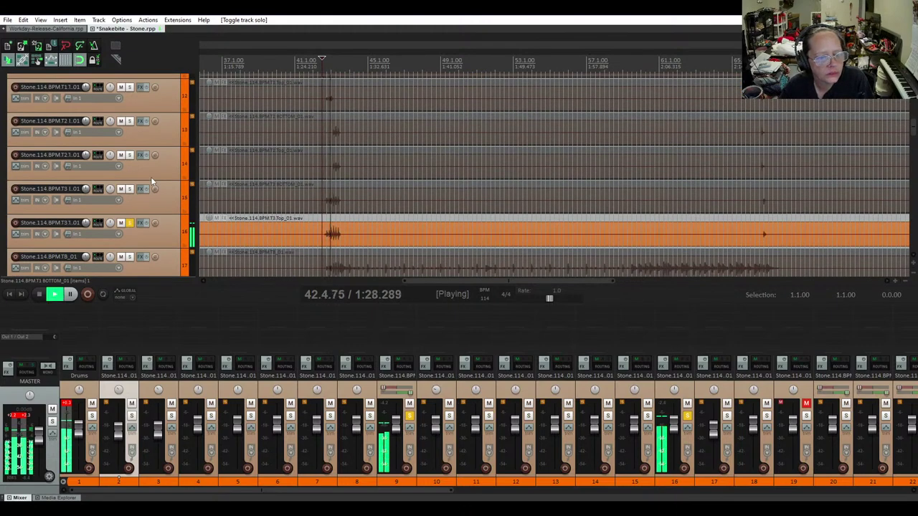
key("space")
Clear the solo on the OH_01 track and play the T3 Top_01 tom alone from 42.3.00
scroll(147, 180, "up", 3)
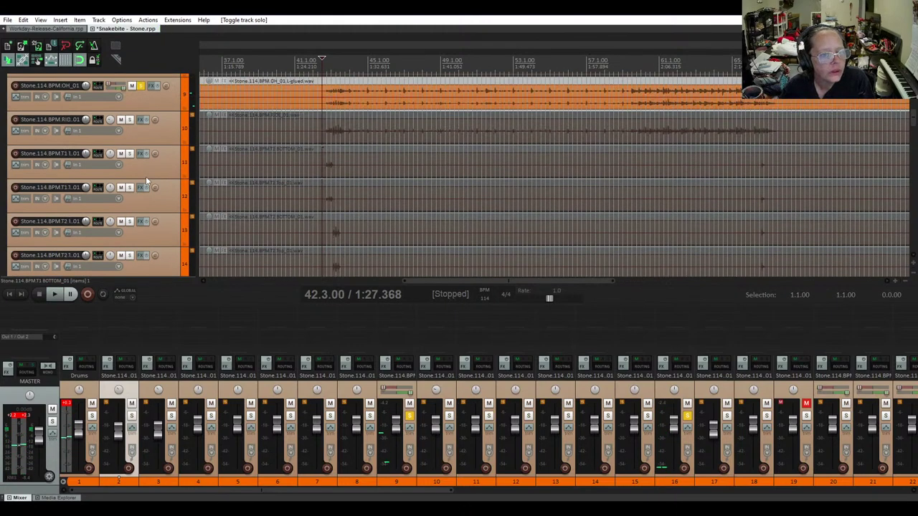
scroll(147, 180, "up", 3)
left_click(141, 172)
scroll(152, 211, "down", 6)
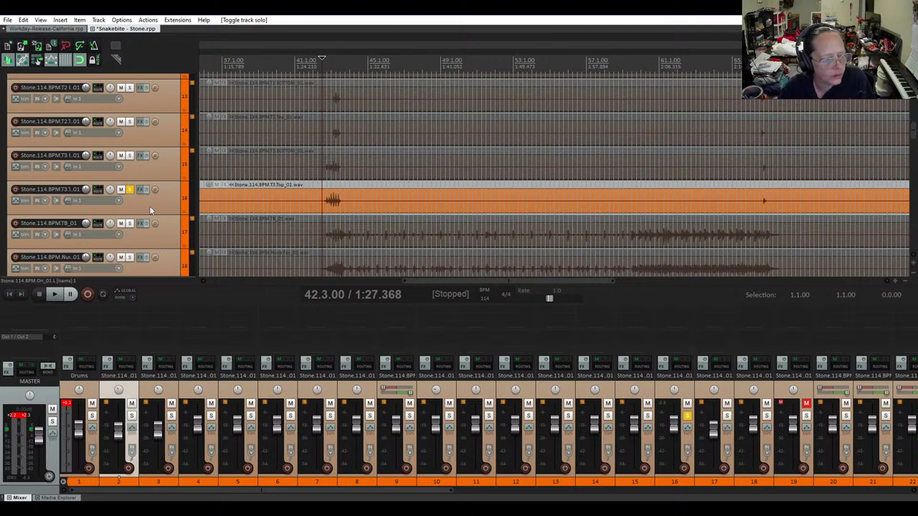
key("space")
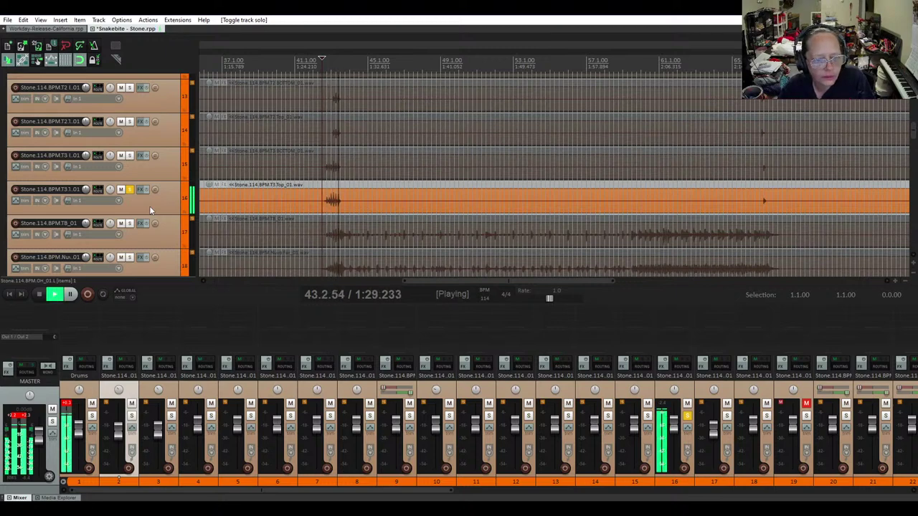
key("space")
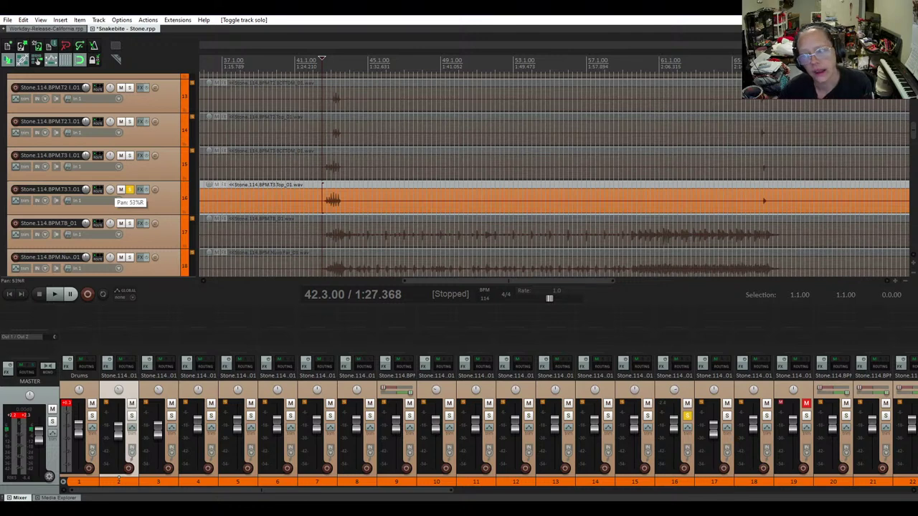
Pan the T3 Top_01 track to about 61% right and pan the T3 BOTTOM_01 track to the right as well
left_click_drag(130, 189, 129, 185)
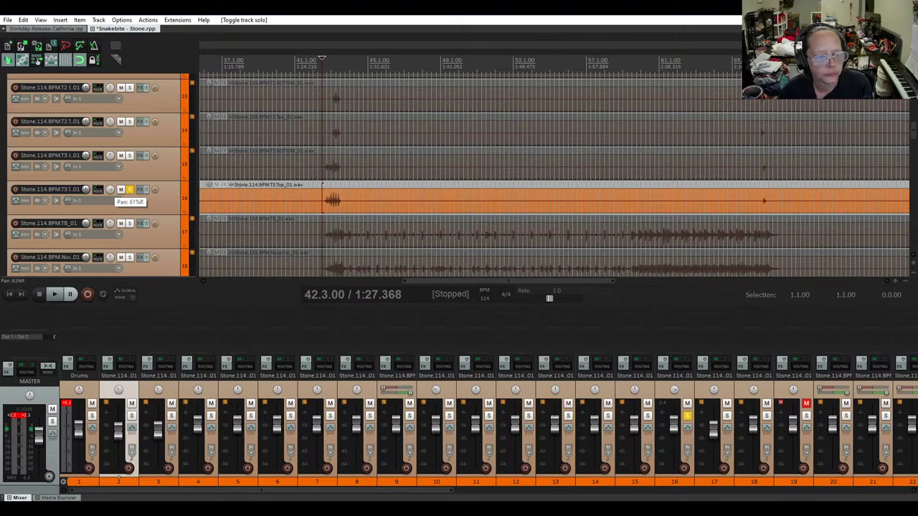
left_click_drag(109, 189, 106, 189)
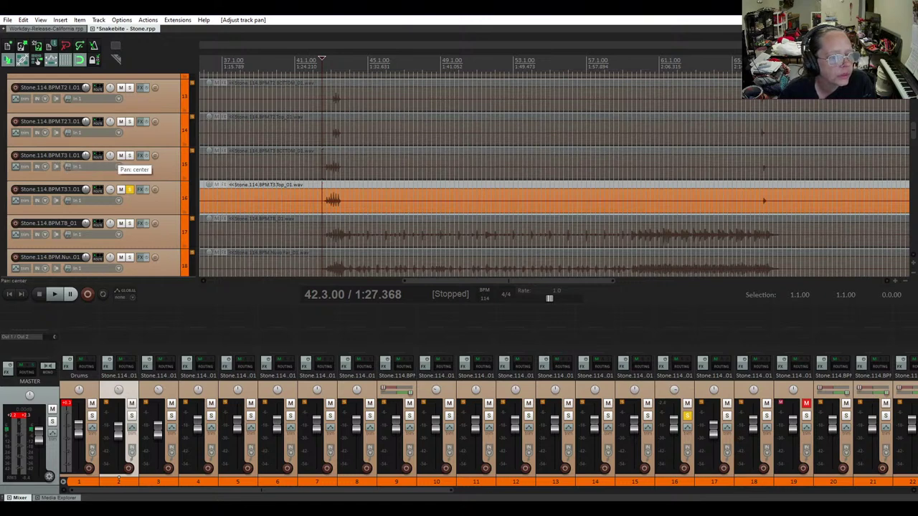
left_click_drag(110, 155, 110, 152)
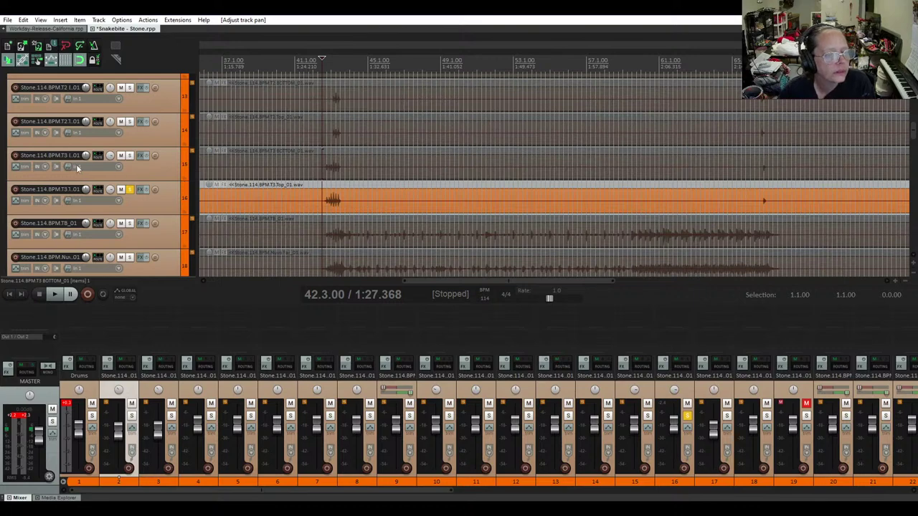
Pan T2 Top_01 about 38% right, T2 BOTTOM_01 about 36% right, T1 BOTTOM_01 about 19% right, and T1 Top_01 slightly right as well
scroll(75, 129, "up", 2)
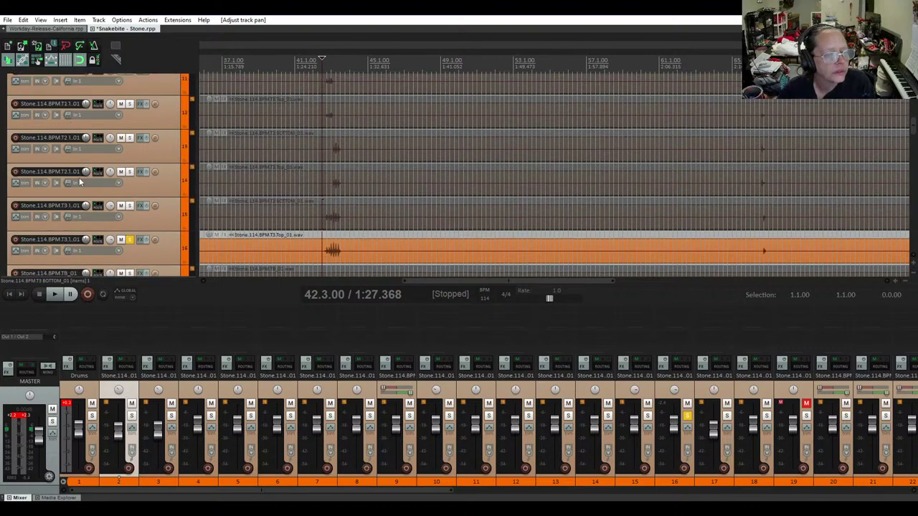
scroll(78, 182, "up", 1)
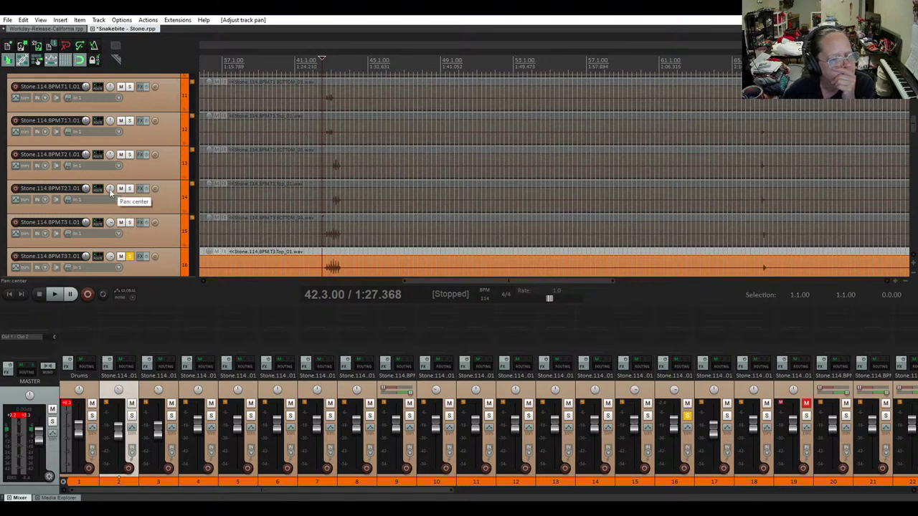
left_click_drag(109, 189, 109, 171)
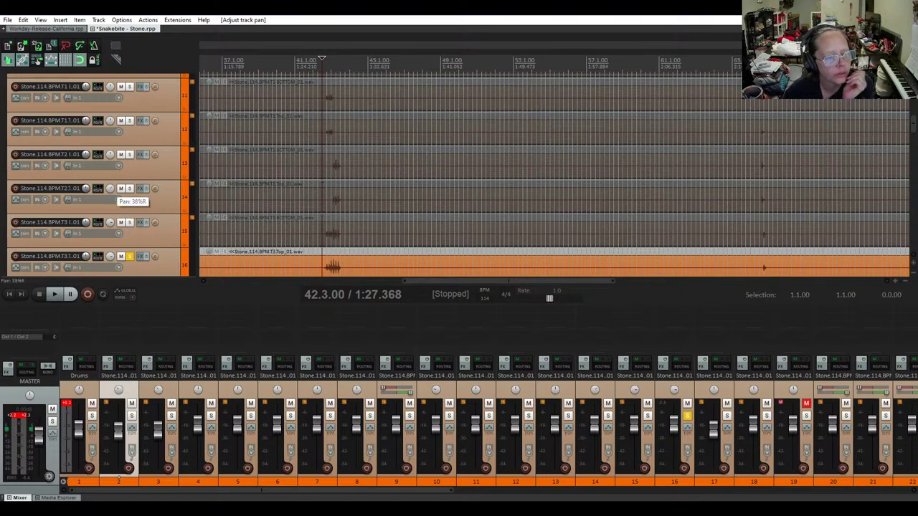
left_click_drag(110, 159, 110, 154)
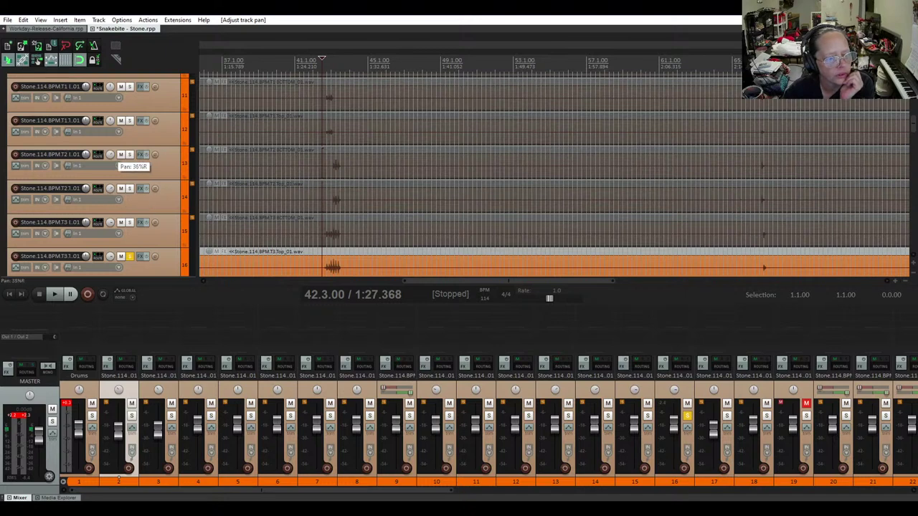
left_click_drag(110, 154, 110, 122)
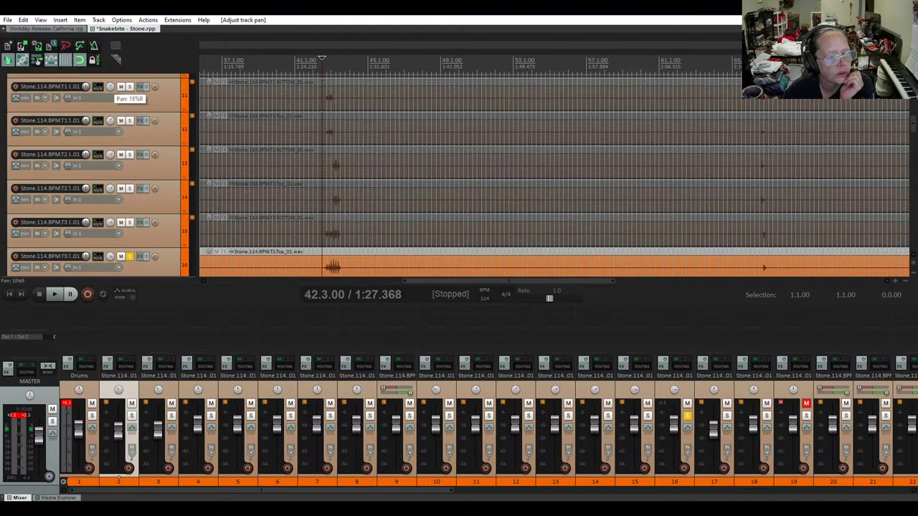
left_click_drag(109, 87, 109, 84)
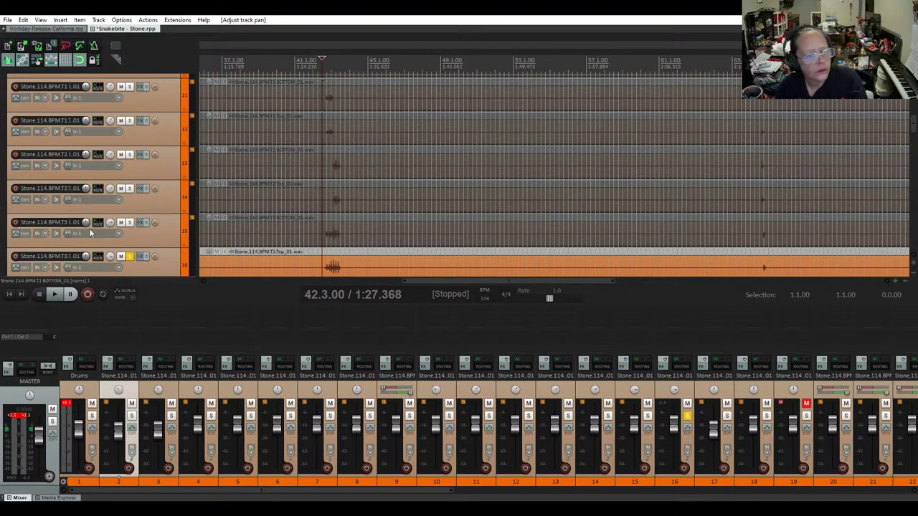
Clear the solo on the T3 Top_01 track and play the full mix from 42.3.00
left_click(129, 258)
scroll(9, 213, "down", 5)
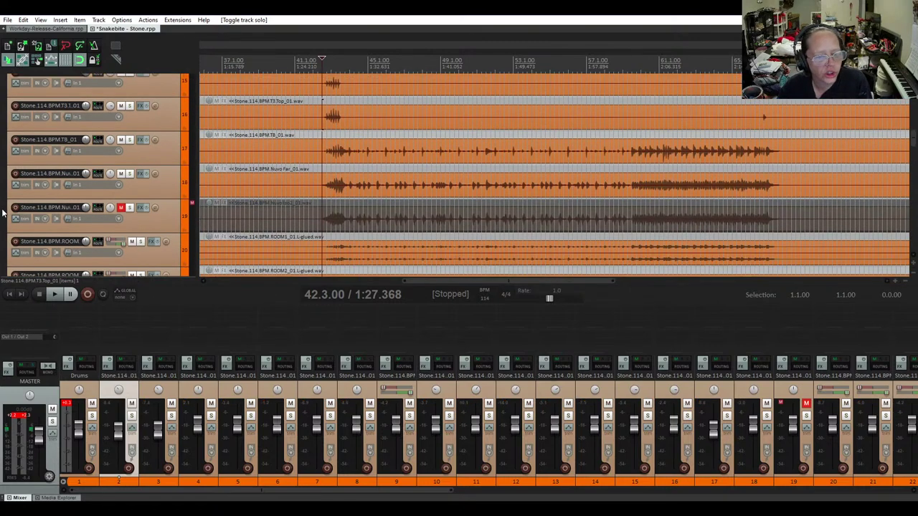
scroll(2, 209, "down", 5)
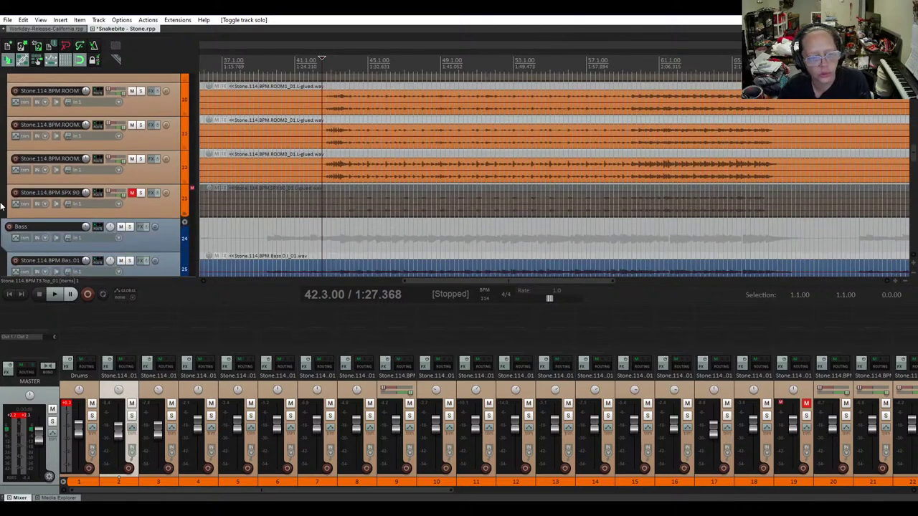
scroll(2, 206, "up", 20)
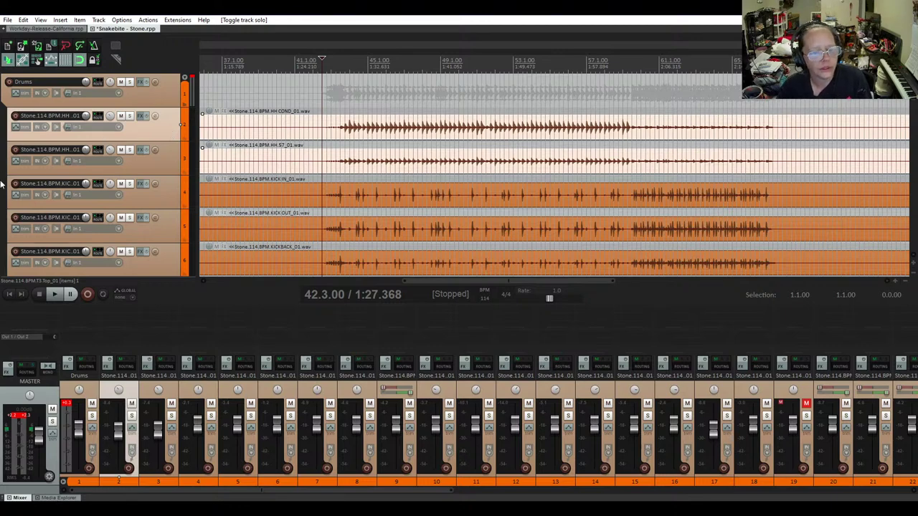
key("space")
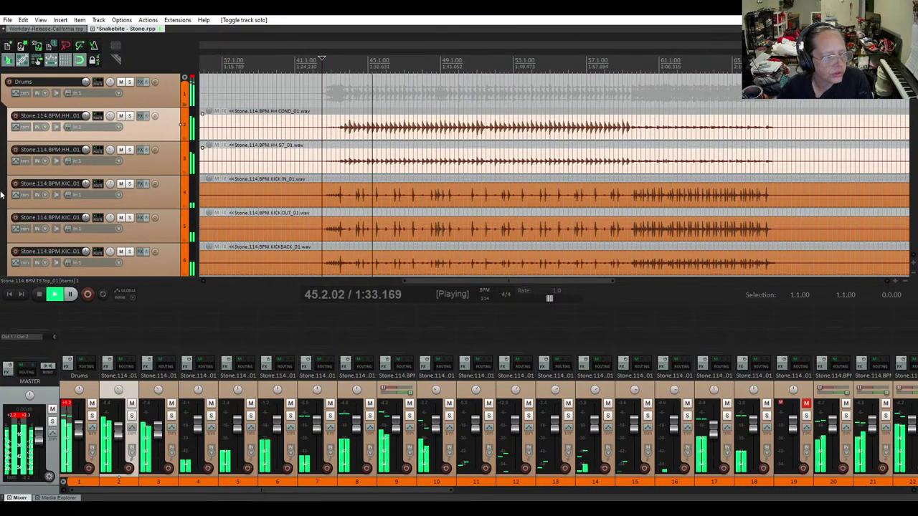
Select the RIDE_01 track and lower its volume slightly while the mix plays
scroll(2, 194, "down", 3)
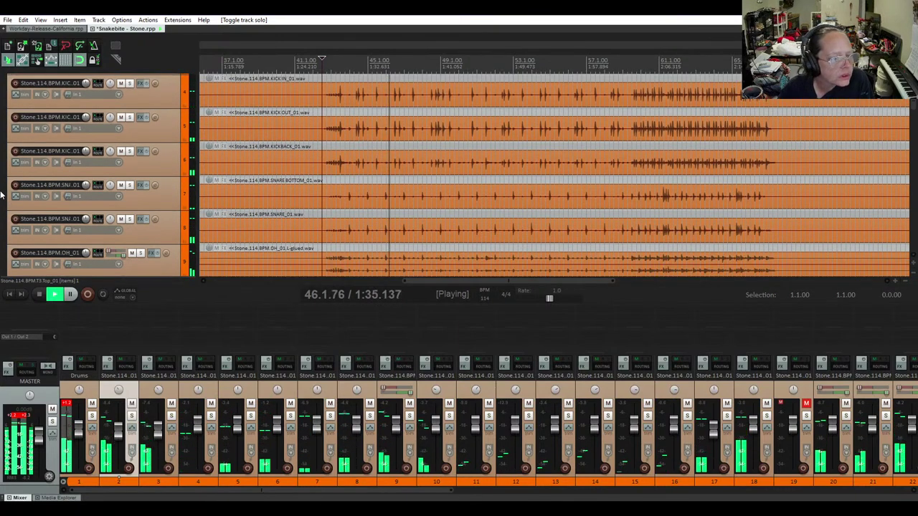
scroll(3, 195, "down", 2)
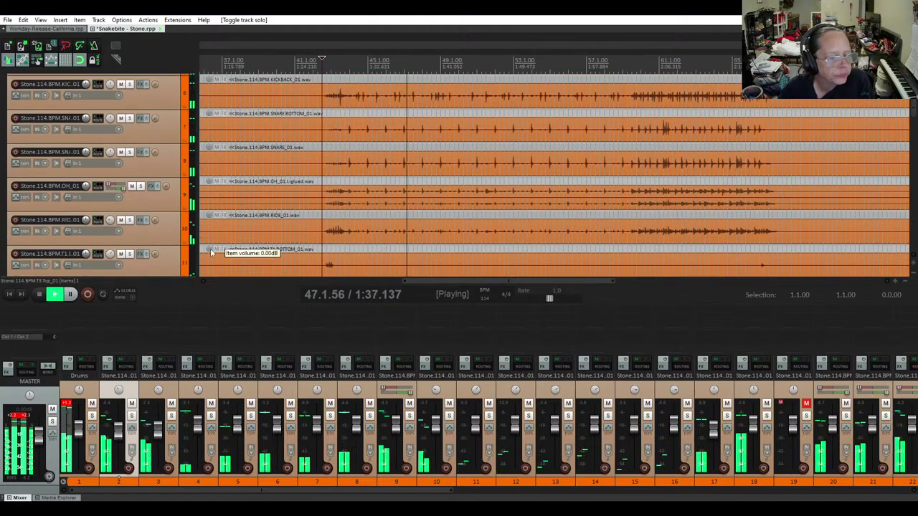
left_click(153, 239)
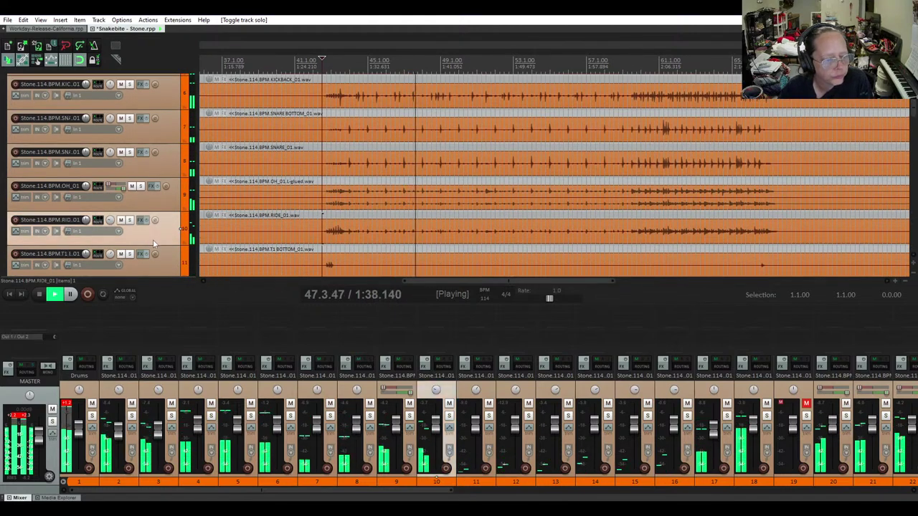
left_click(436, 430)
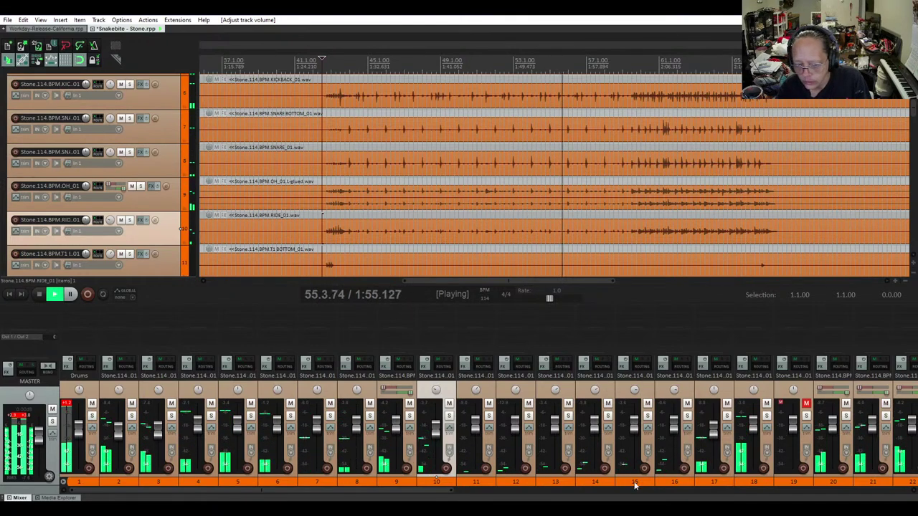
Lower the Vocals folder track's volume slightly during playback and stop the song
left_click_drag(289, 492, 680, 494)
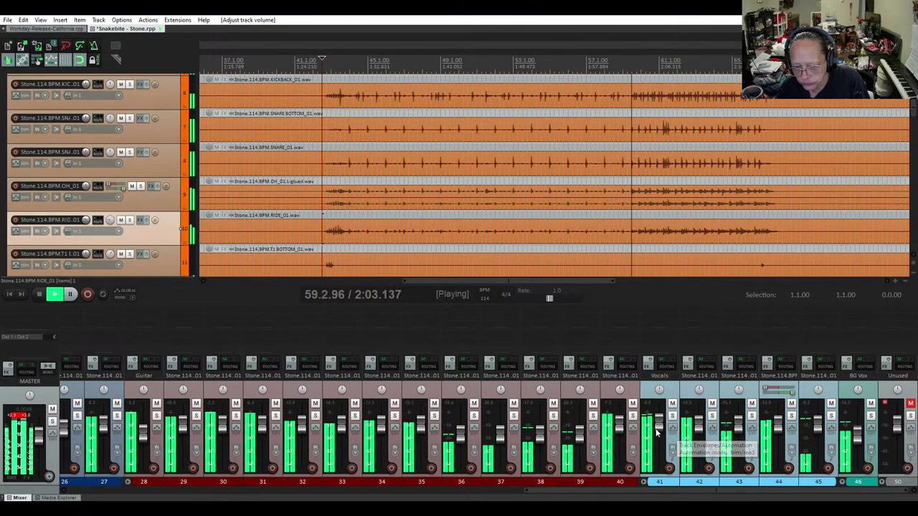
mouse_move(658, 431)
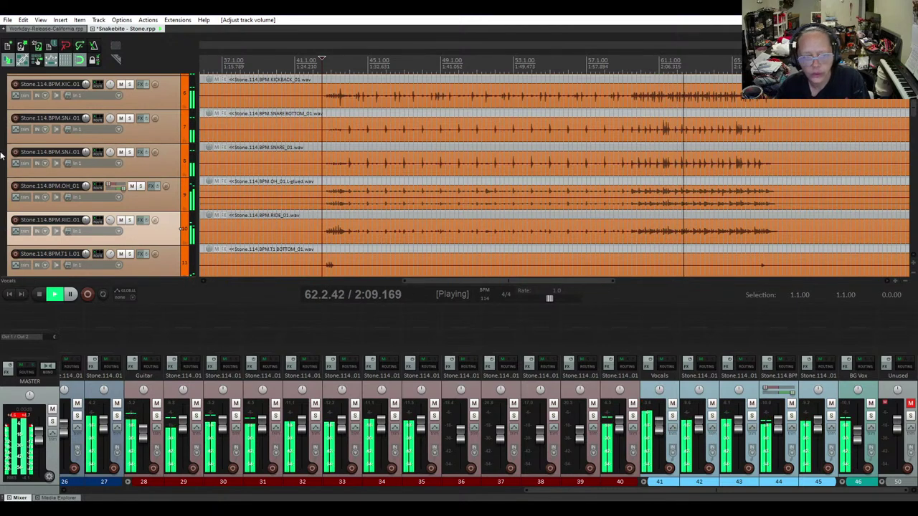
key("space")
scroll(2, 156, "down", 6)
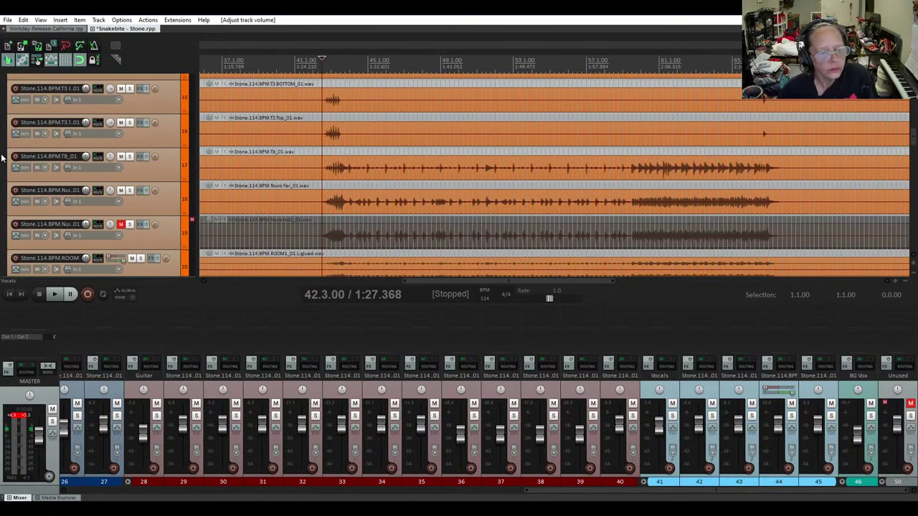
Examine the bass and guitar tracks down to the vocals to see which guitar parts play in which sections
scroll(2, 157, "down", 5)
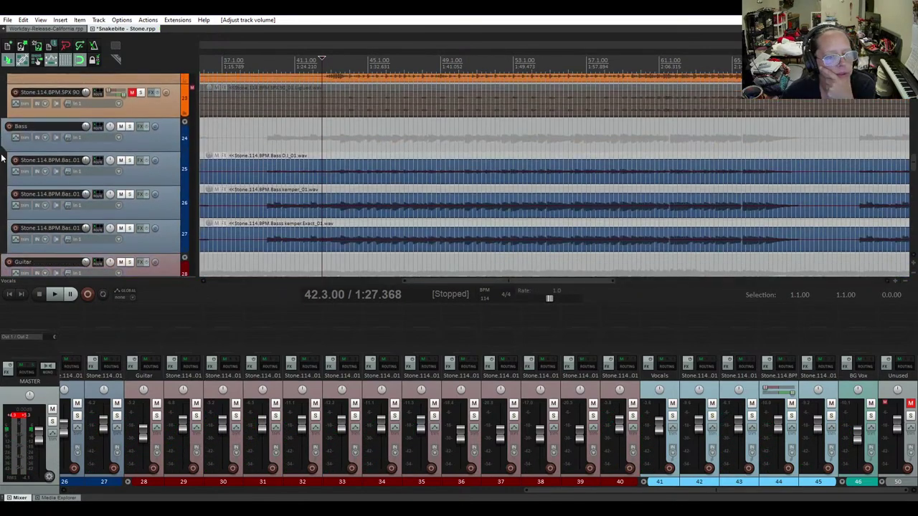
scroll(3, 157, "down", 3)
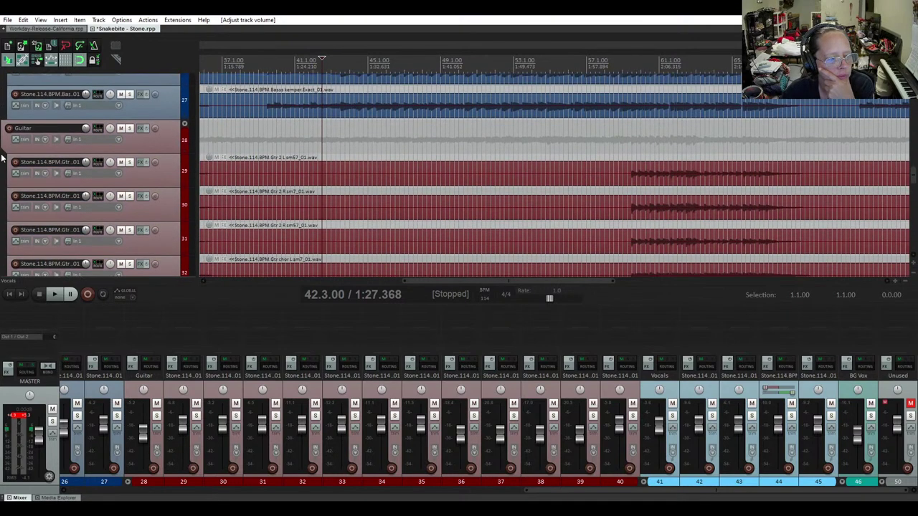
scroll(2, 157, "down", 1)
left_click_drag(423, 281, 251, 294)
scroll(44, 198, "down", 5)
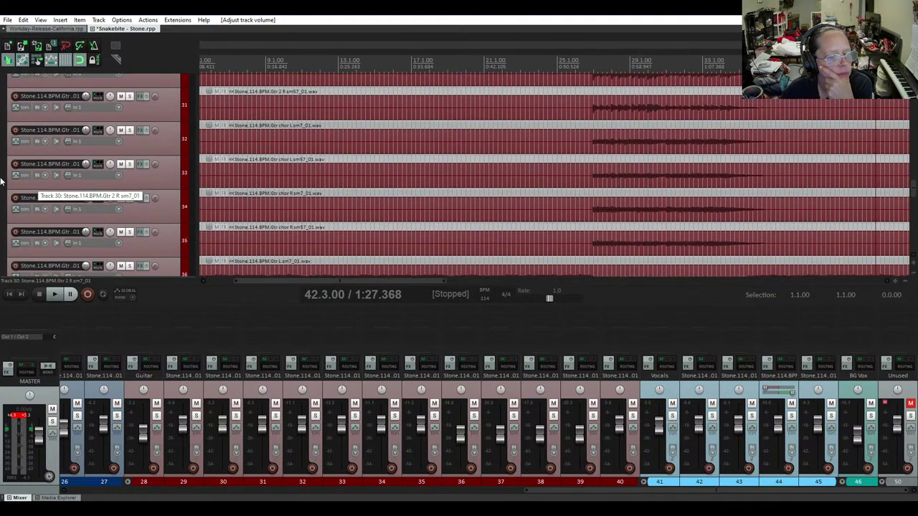
scroll(2, 181, "down", 2)
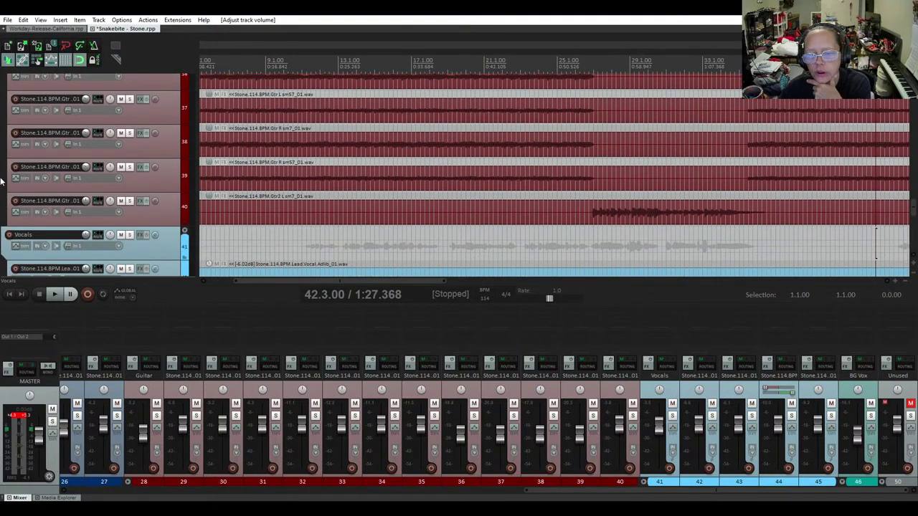
scroll(2, 181, "up", 6)
scroll(2, 181, "up", 1)
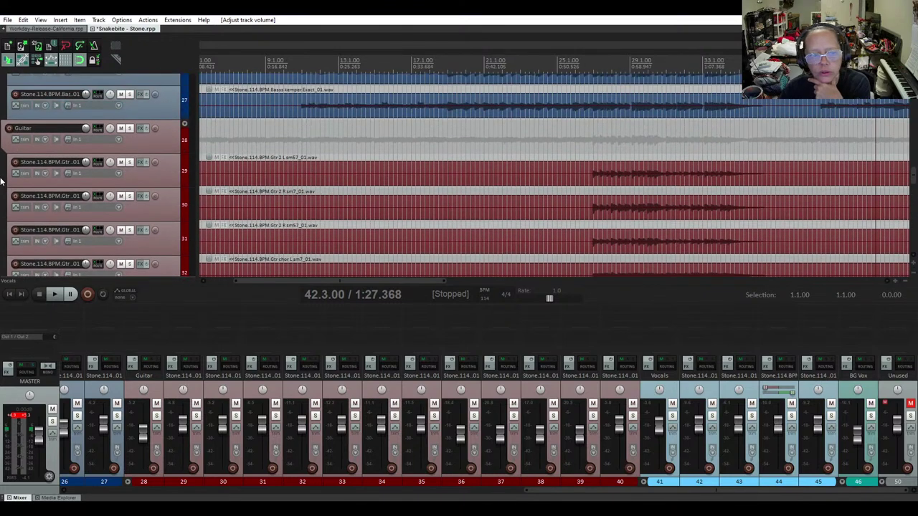
scroll(3, 181, "down", 6)
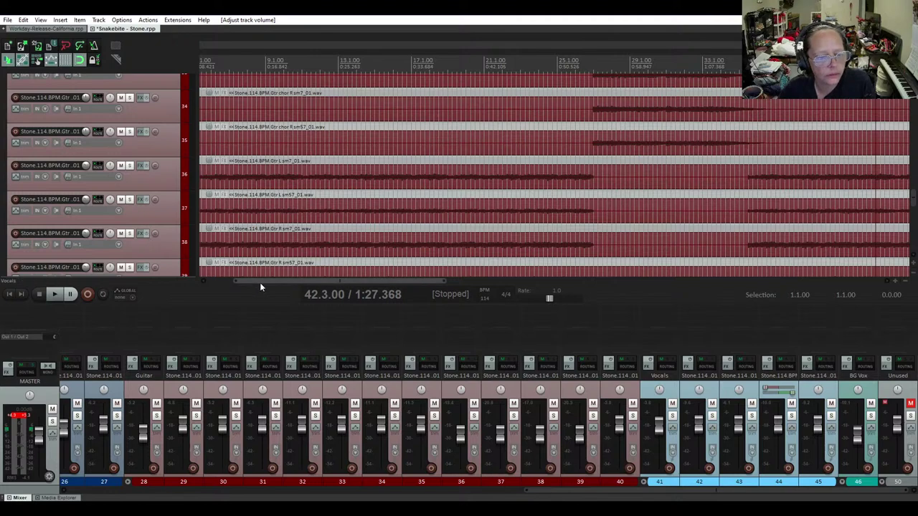
Move the Gtr L and Gtr R sm7 and sm57 tracks (36 to 39) to the top of the Guitar folder
scroll(259, 282, "left", 2)
left_click(159, 184)
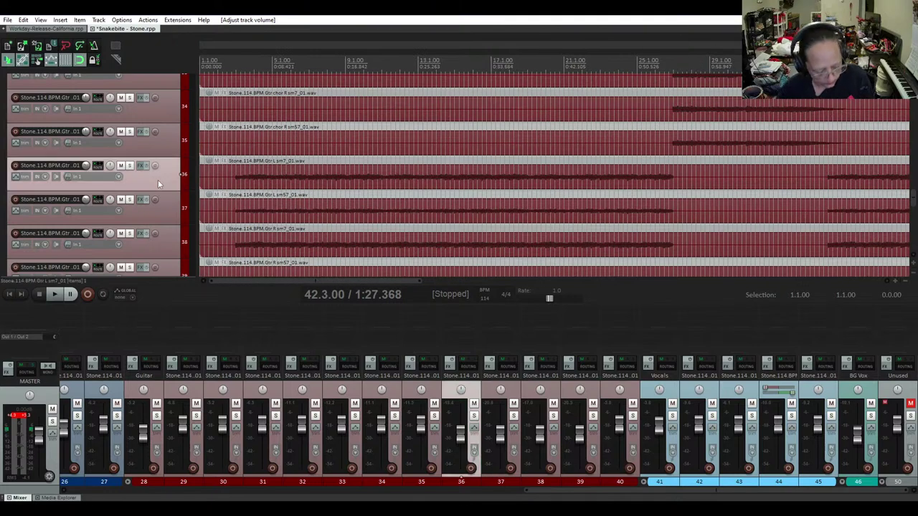
left_click(159, 251, "shift")
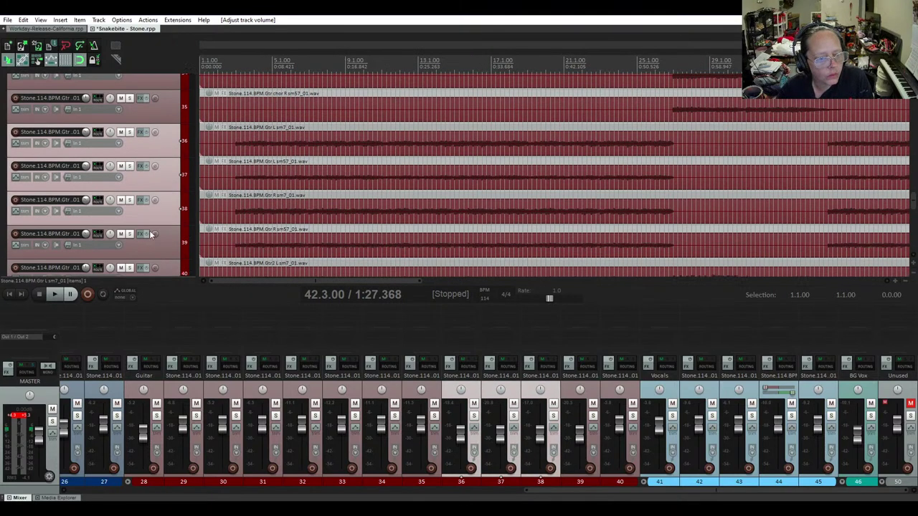
scroll(152, 236, "down", 3)
left_click(156, 195, "shift")
scroll(156, 195, "down", 3)
scroll(157, 196, "up", 6)
scroll(156, 197, "up", 1)
left_click_drag(162, 214, 144, 64)
left_click_drag(143, 106, 119, 150)
Check the reordered guitar tracks along the timeline and solo the Guitar folder track
scroll(112, 153, "down", 8)
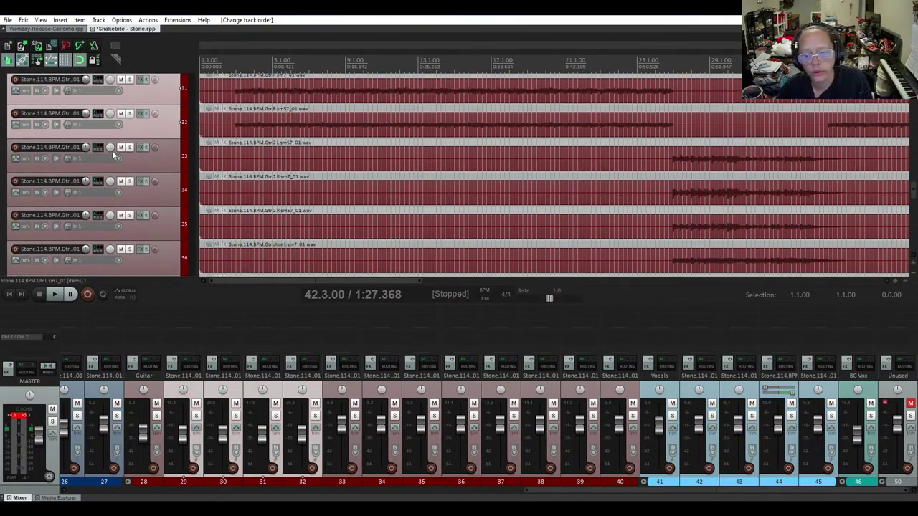
scroll(113, 154, "up", 1)
left_click_drag(349, 282, 564, 280)
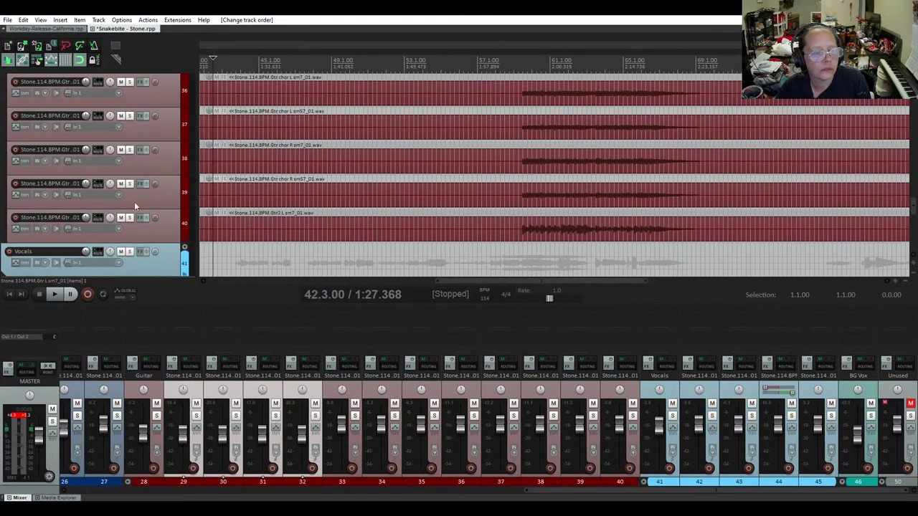
scroll(117, 192, "up", 8)
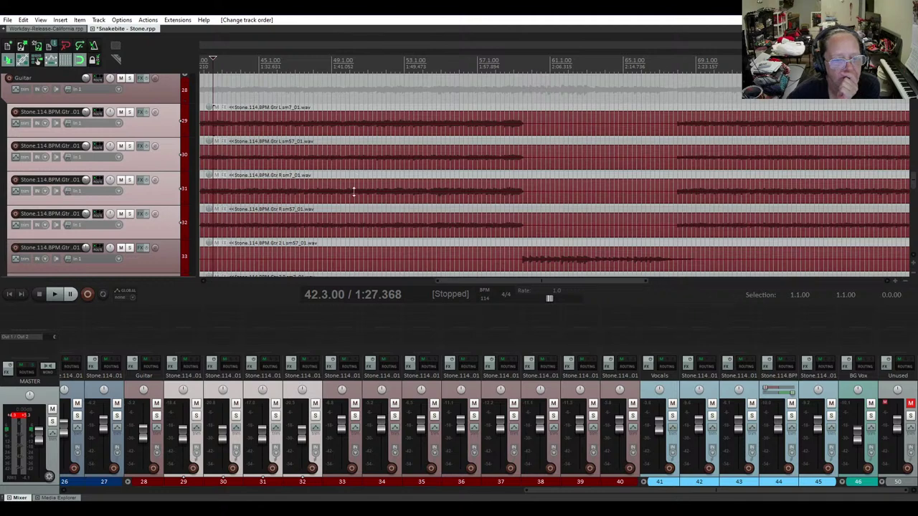
left_click_drag(473, 282, 220, 286)
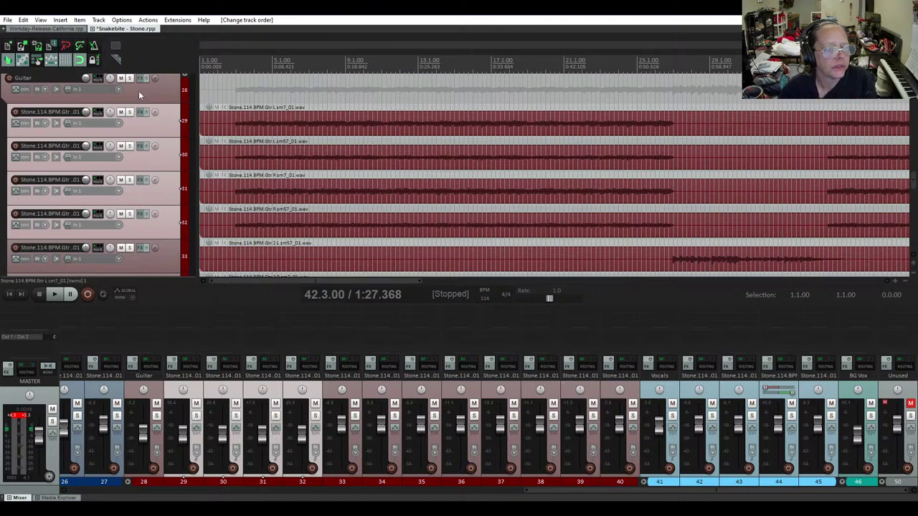
left_click(129, 79)
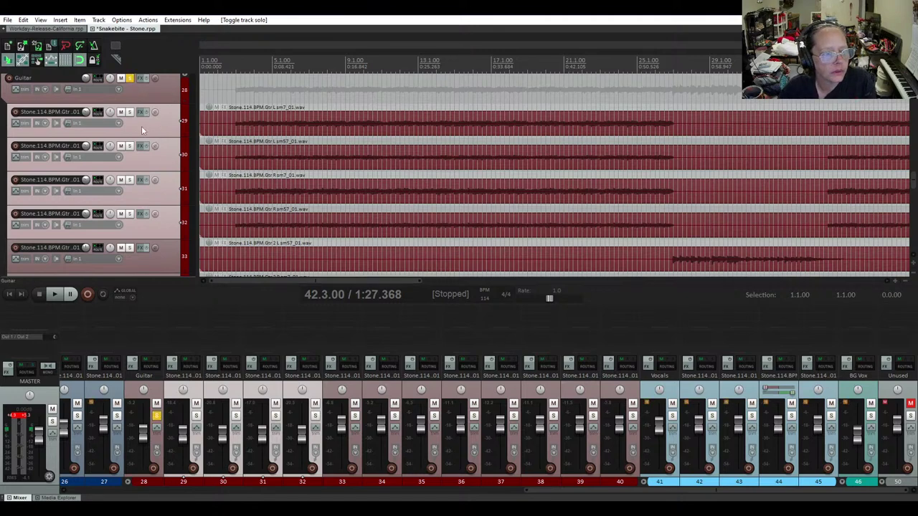
Look through the whole track list, from the drums to the vocals, with the Guitar folder soloed
scroll(136, 99, "down", 1)
right_click(135, 99)
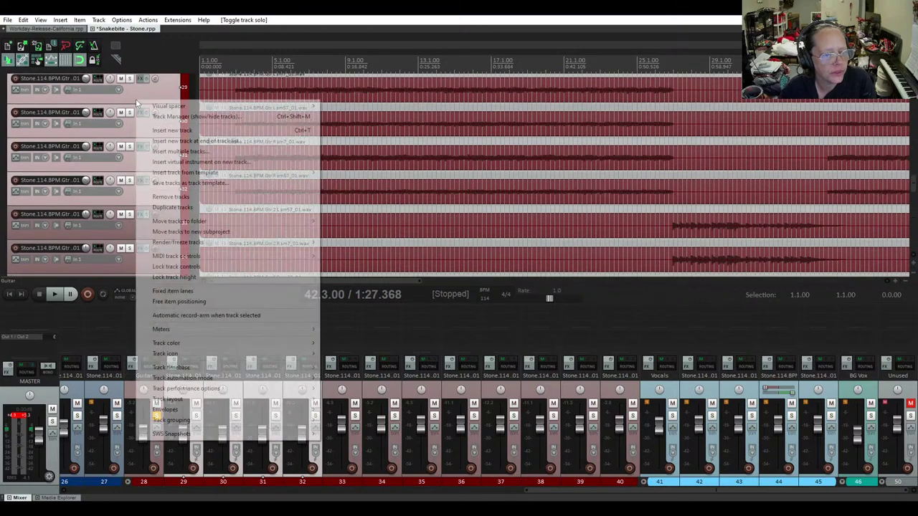
left_click(116, 134)
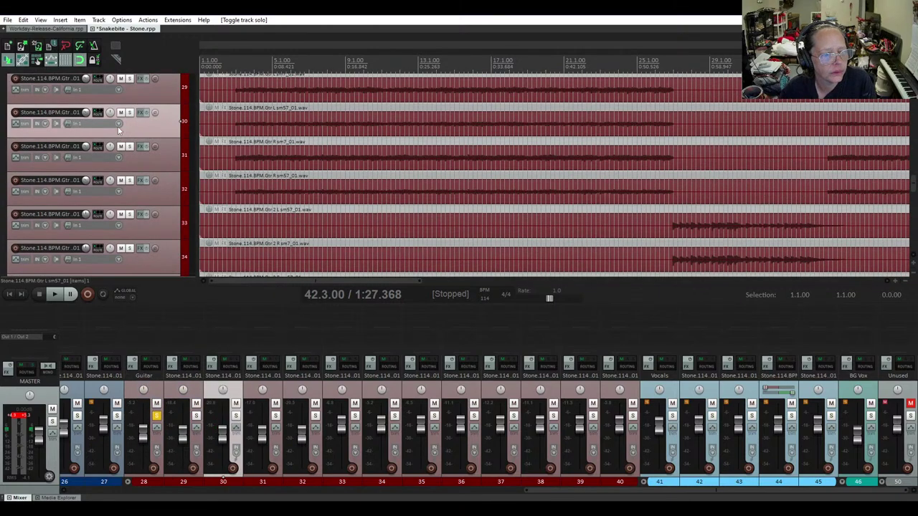
scroll(143, 120, "down", 10)
scroll(145, 125, "up", 15)
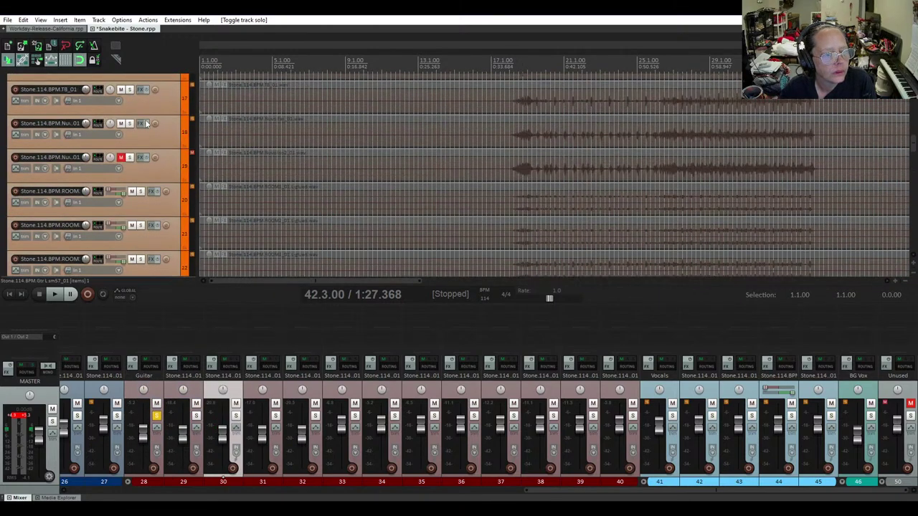
scroll(145, 119, "down", 13)
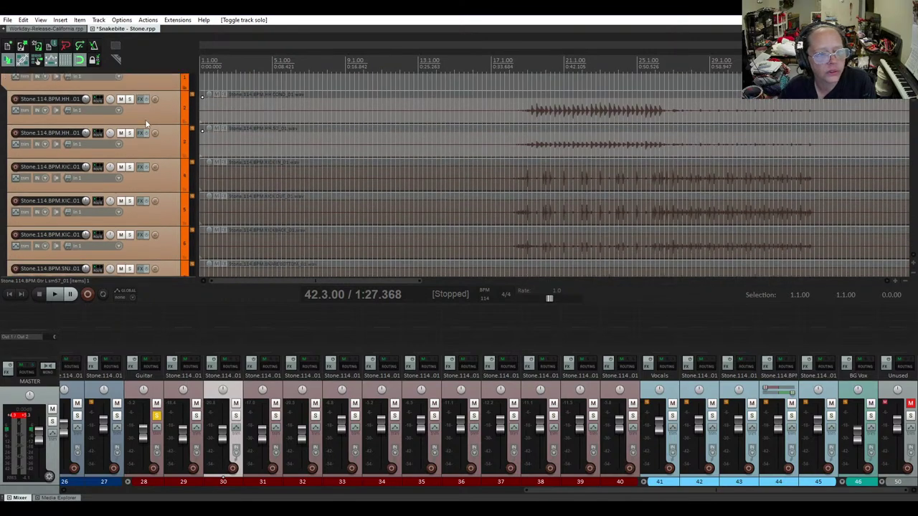
scroll(144, 120, "down", 18)
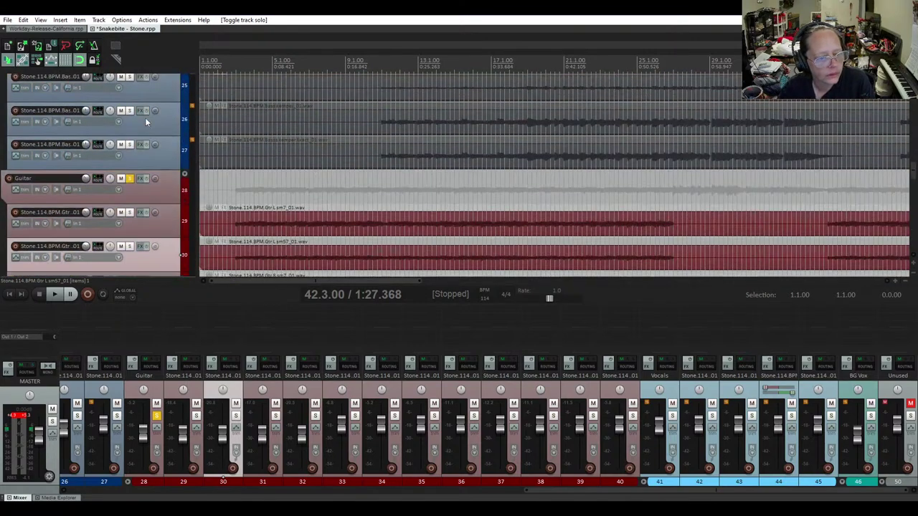
scroll(145, 121, "down", 2)
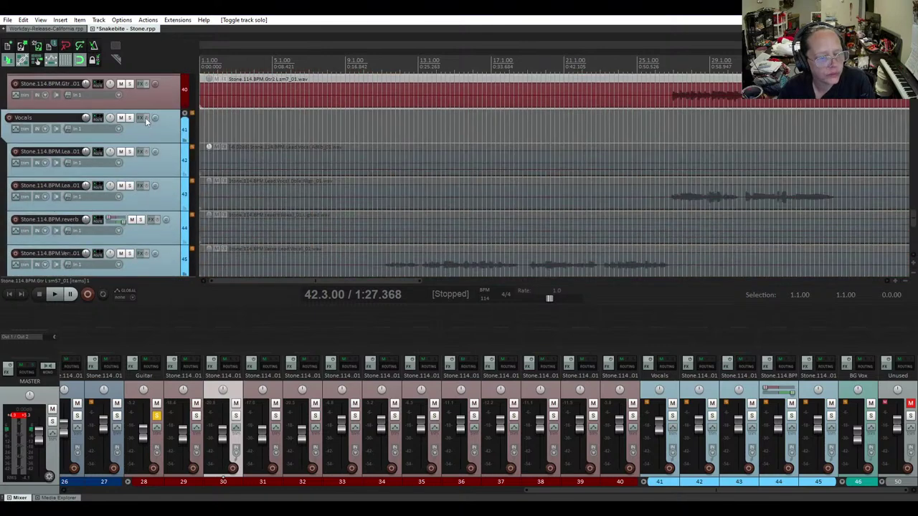
scroll(145, 121, "up", 10)
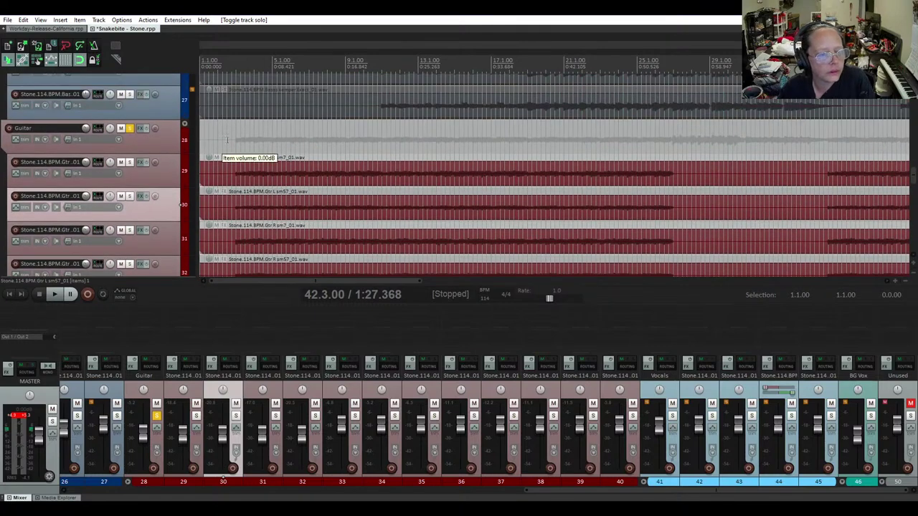
Play the soloed guitars from position 2.4.00 and mute the Gtr L sm57 and Gtr R sm57 tracks
left_click(230, 167)
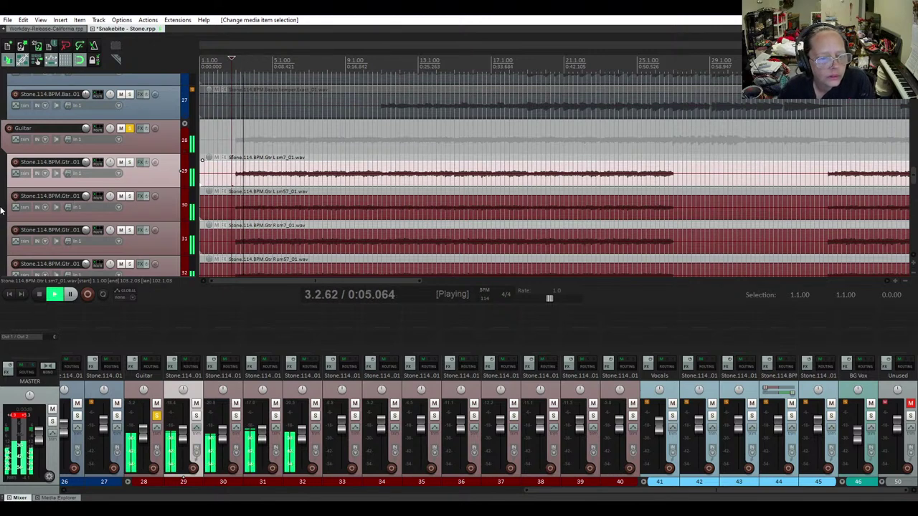
left_click(122, 196)
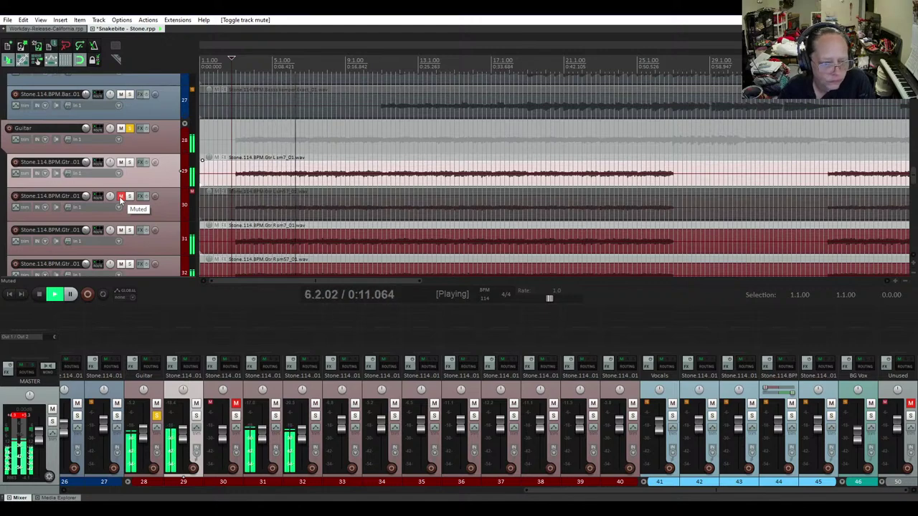
scroll(48, 194, "down", 2)
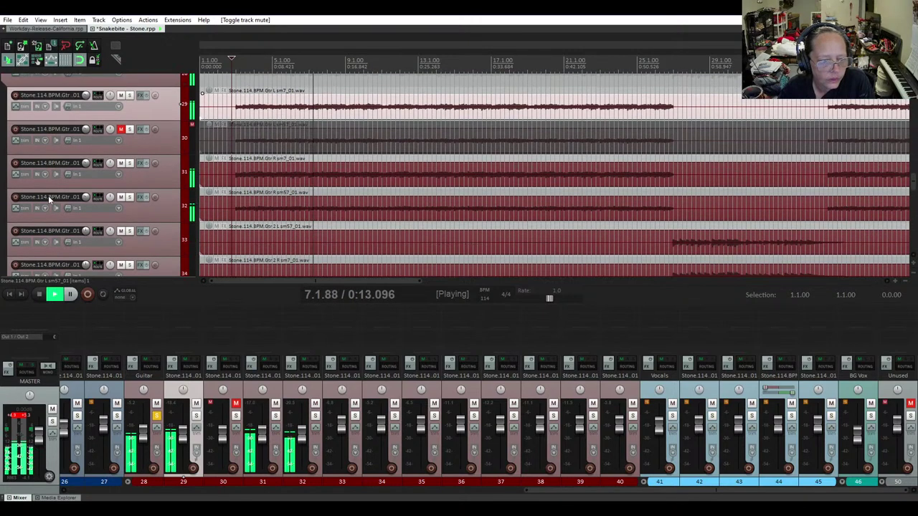
left_click(121, 197)
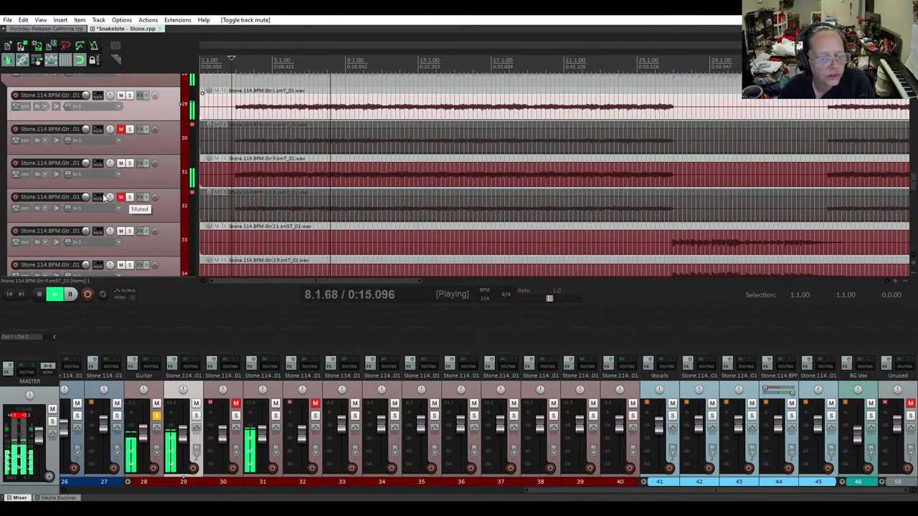
Listen to the remaining Gtr L and Gtr R sm7 tracks while checking the other guitar tracks, and stop playback
scroll(100, 195, "down", 3)
scroll(100, 197, "up", 4)
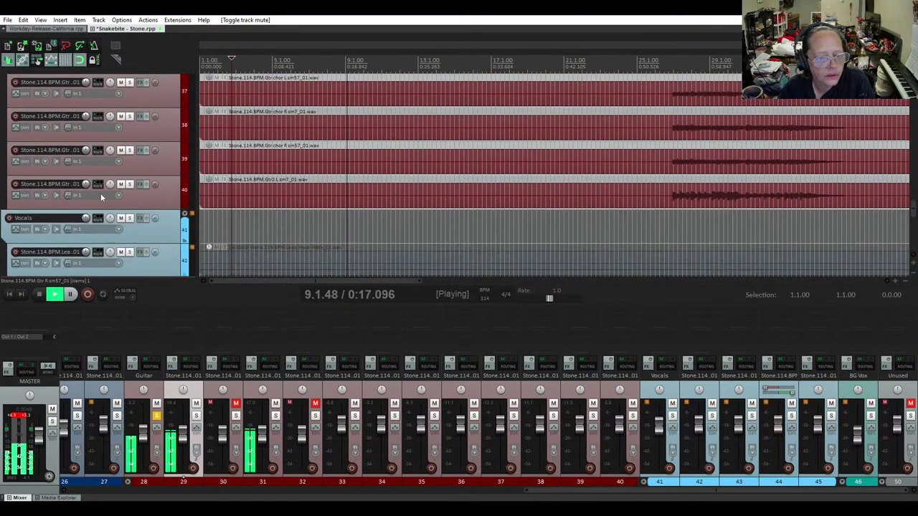
scroll(100, 195, "down", 2)
scroll(101, 195, "up", 2)
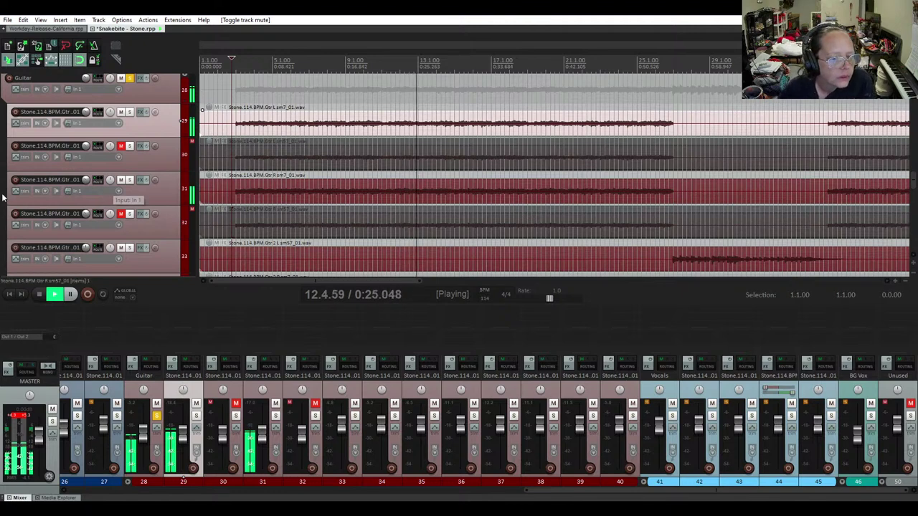
key("space")
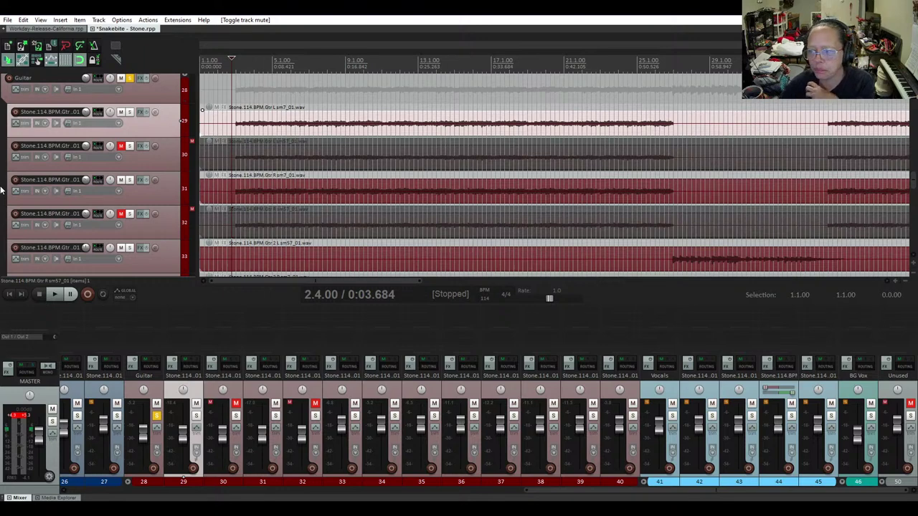
Mute the Gtr 2 R sm57, Gtr chor L sm57 and Gtr chor R sm57 tracks
scroll(1, 188, "up", 3)
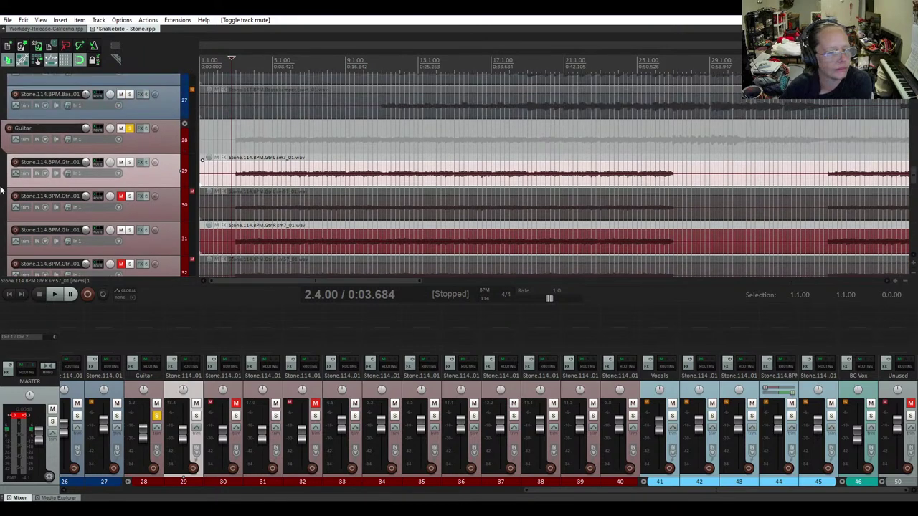
scroll(2, 189, "up", 5)
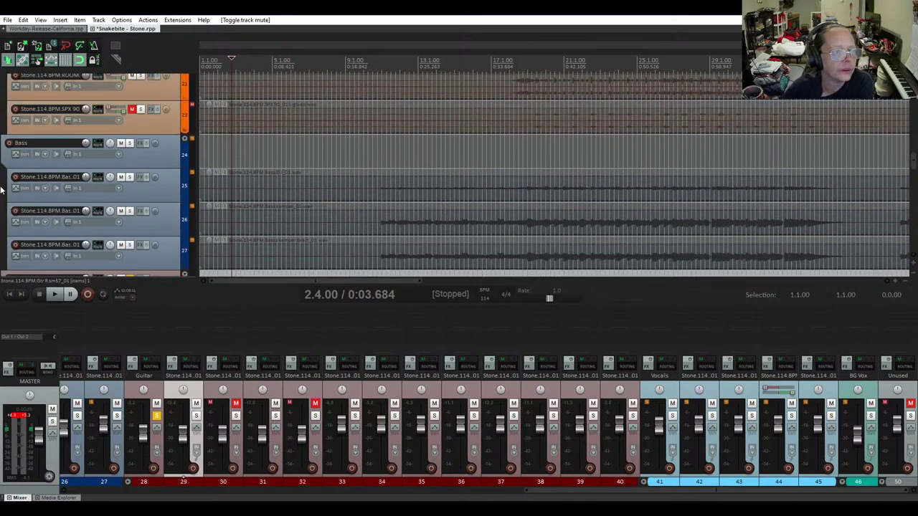
scroll(2, 190, "down", 7)
scroll(2, 188, "down", 5)
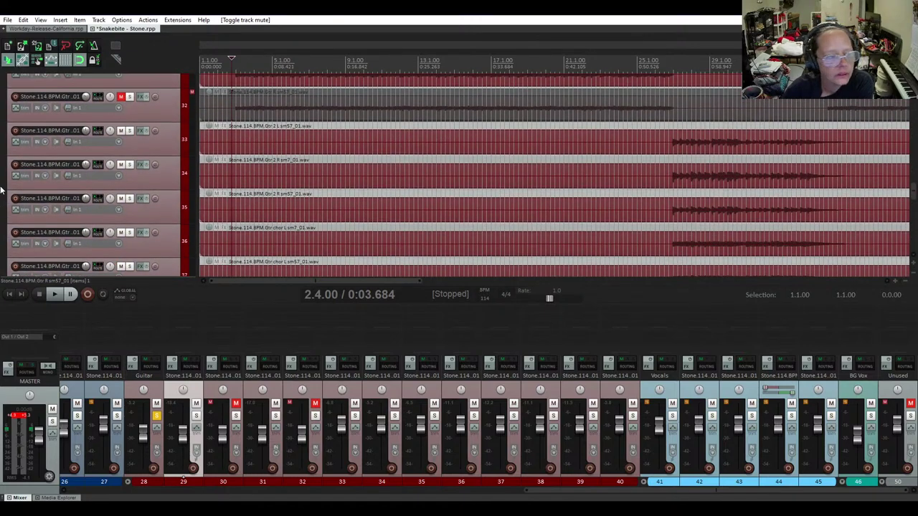
scroll(4, 161, "up", 1)
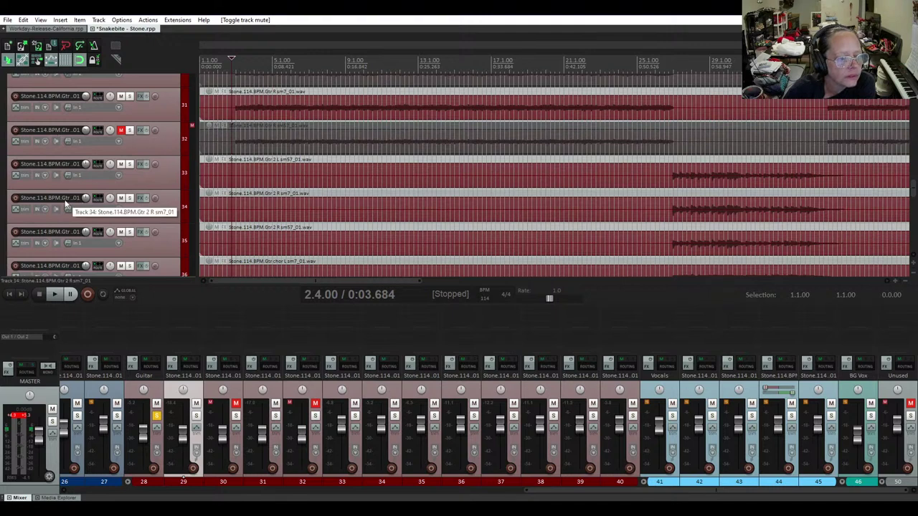
left_click(121, 232)
scroll(92, 230, "down", 1)
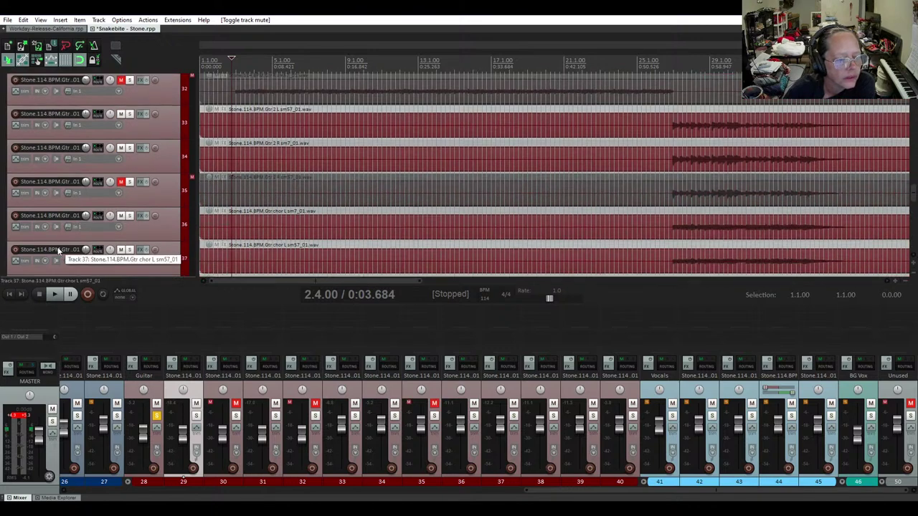
left_click(120, 249)
scroll(56, 221, "down", 2)
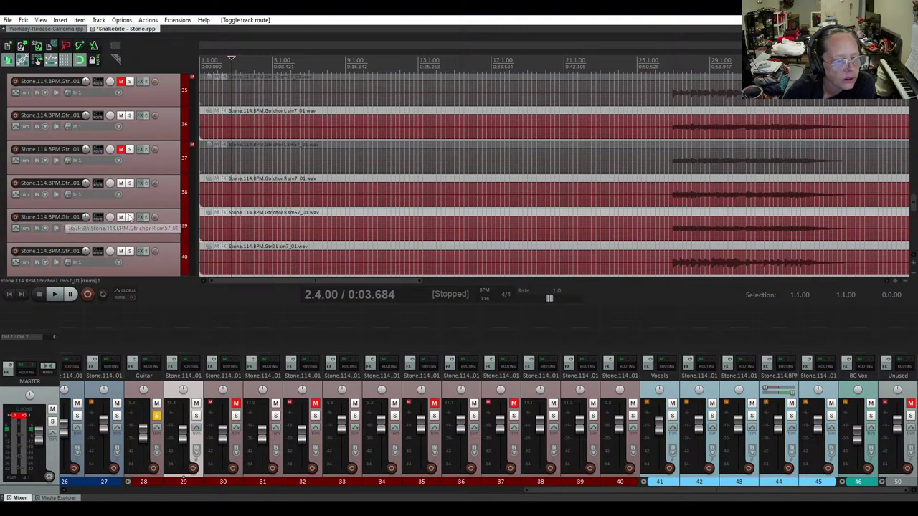
left_click(120, 216)
scroll(101, 216, "down", 2)
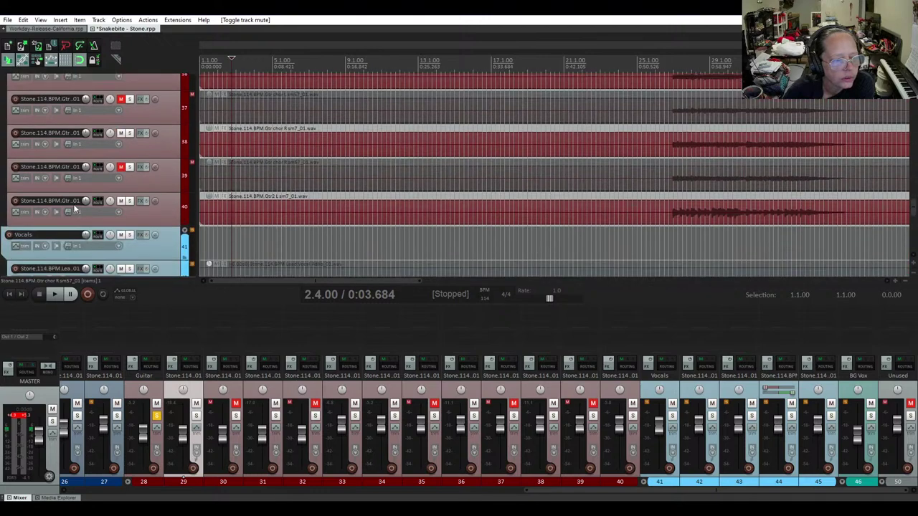
scroll(69, 199, "up", 15)
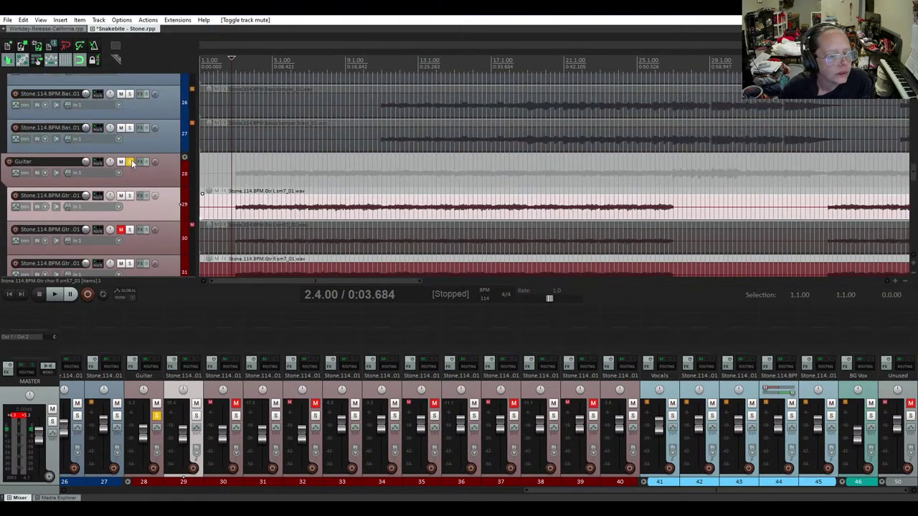
Unsolo the Guitar folder, play the full mix from 2.4.00 and raise the Guitar folder's volume
left_click(130, 162)
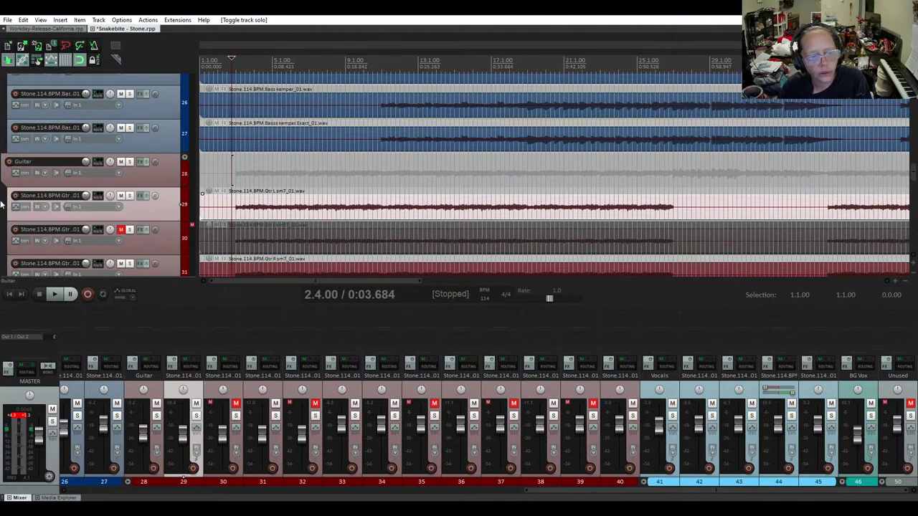
key("space")
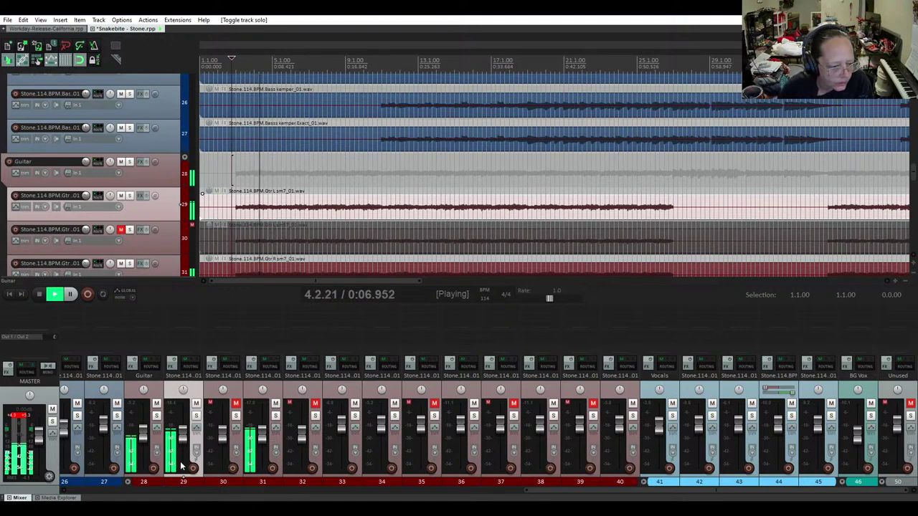
mouse_move(142, 435)
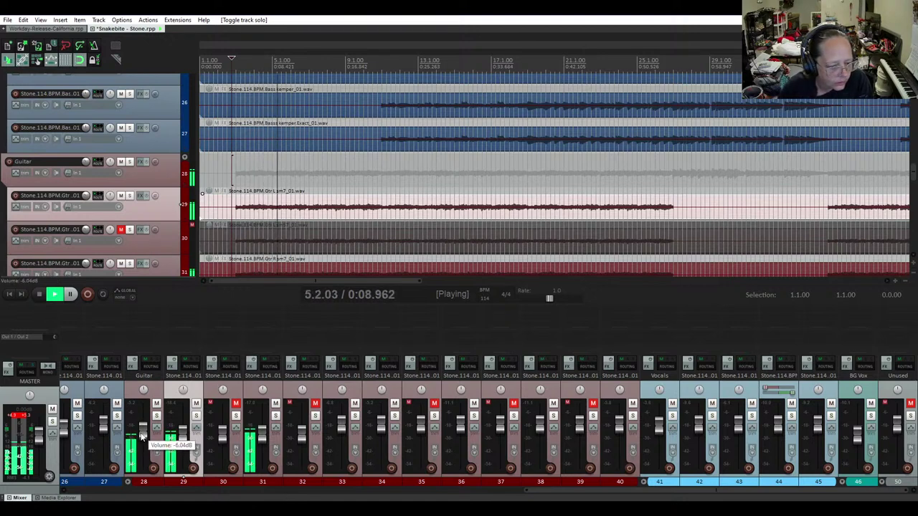
scroll(142, 435, "up", 2)
scroll(142, 435, "up", 4)
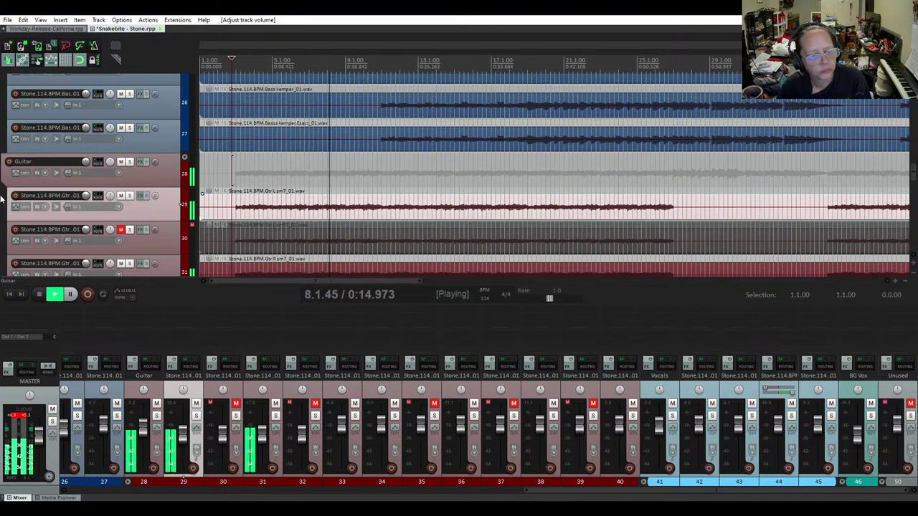
Check the guitar tracks while the full mix plays, and reset the pan of the Gtr L sm7 track
scroll(3, 196, "down", 2)
scroll(2, 195, "down", 2)
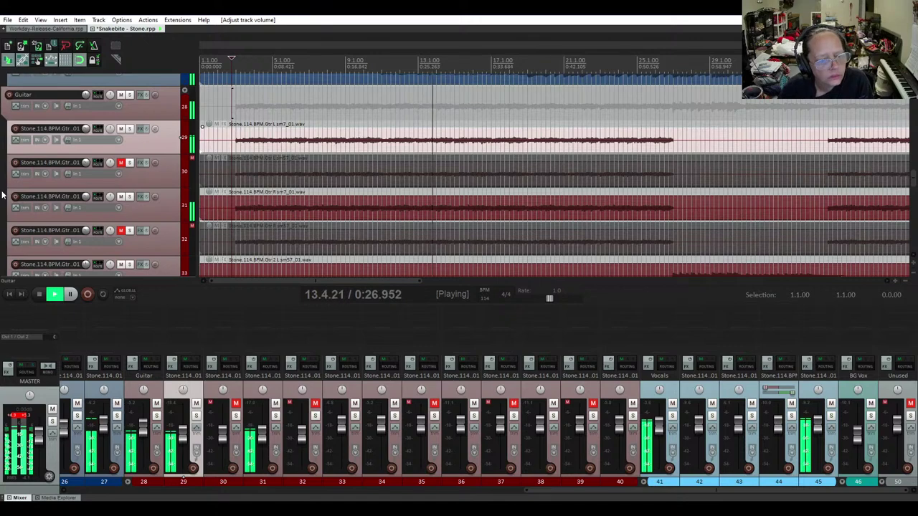
scroll(2, 193, "down", 2)
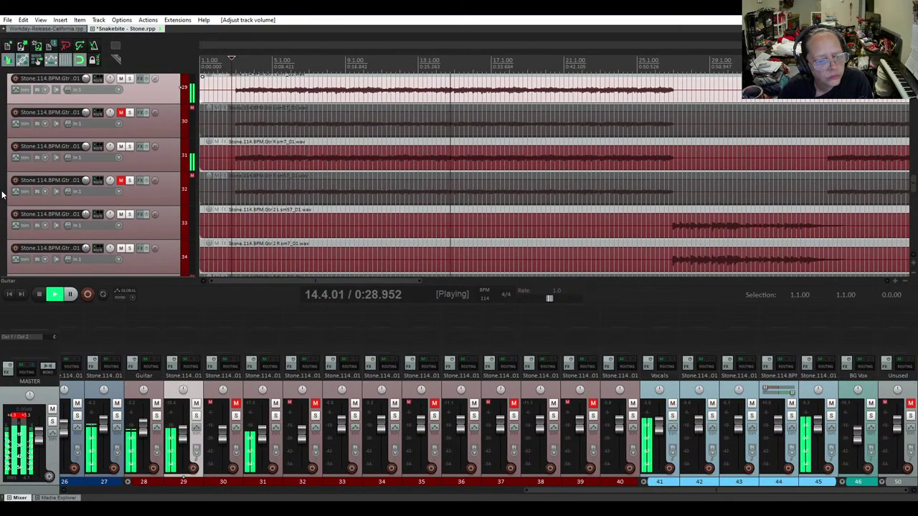
scroll(2, 193, "up", 1)
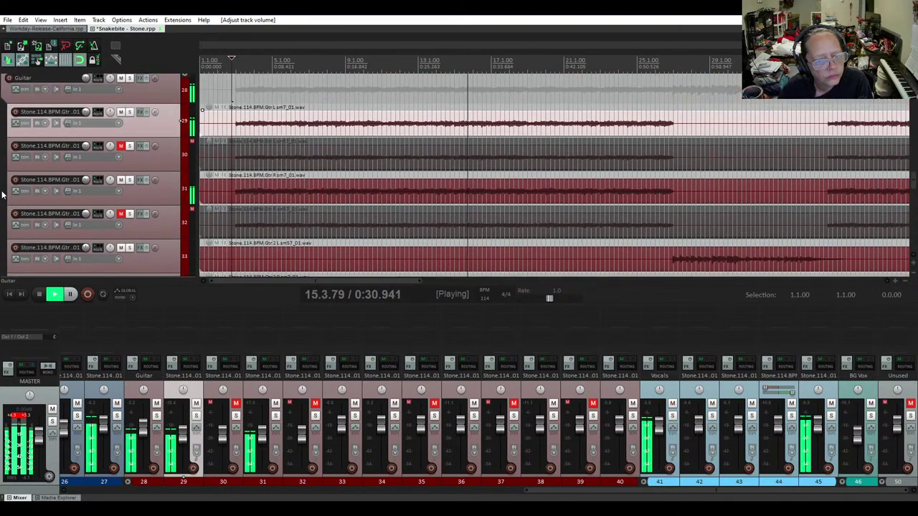
scroll(2, 193, "down", 2)
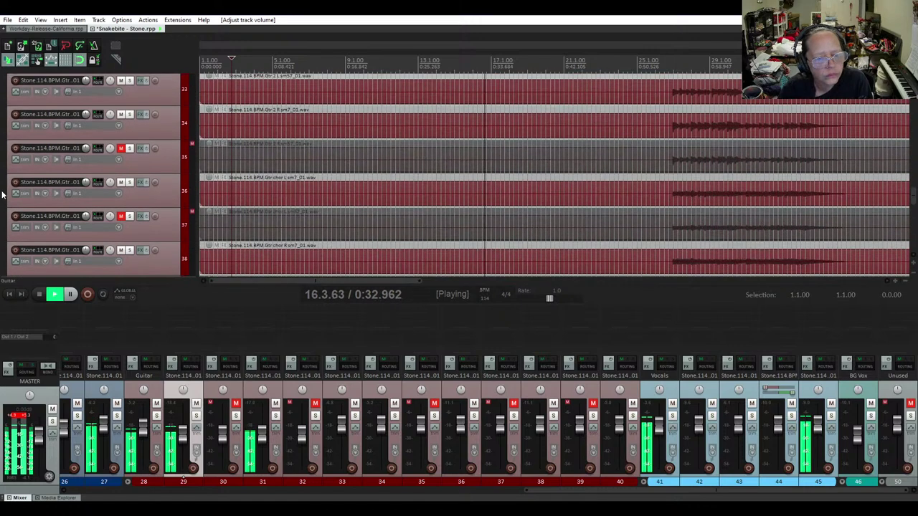
scroll(2, 194, "up", 3)
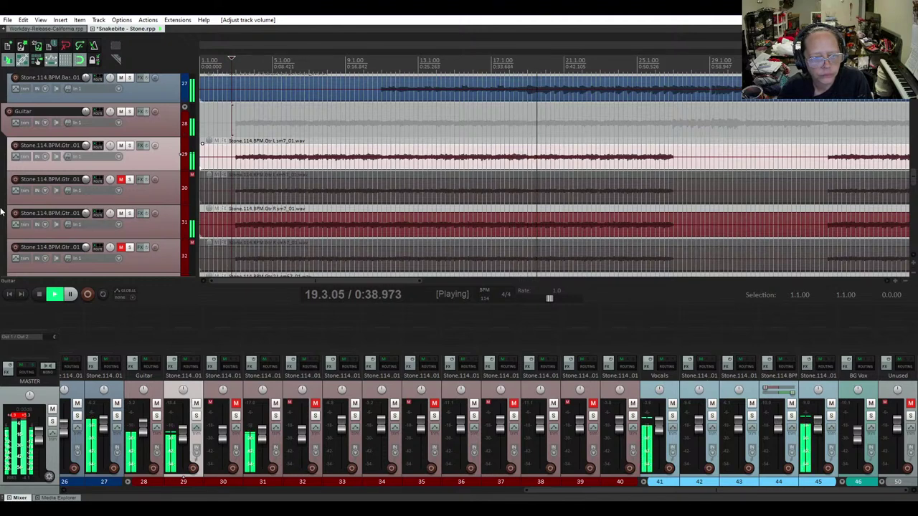
double_click(110, 146)
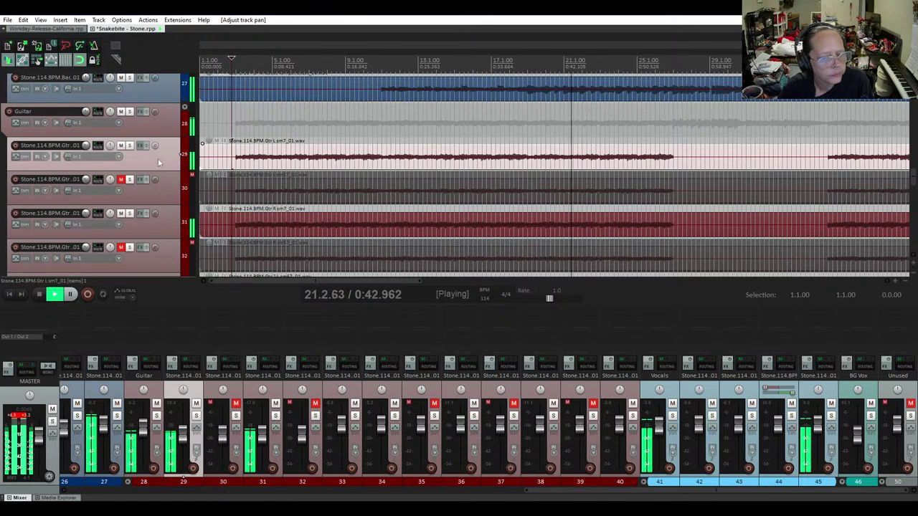
Mute the Gtr 2 L sm57 track during playback, listen through the following section, and stop
scroll(158, 159, "down", 2)
scroll(158, 159, "down", 2)
scroll(158, 158, "up", 3)
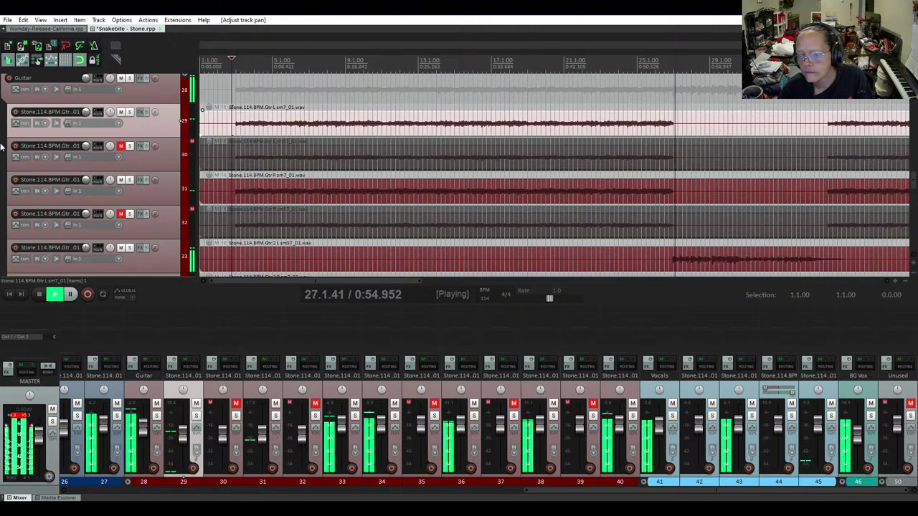
scroll(2, 144, "down", 4)
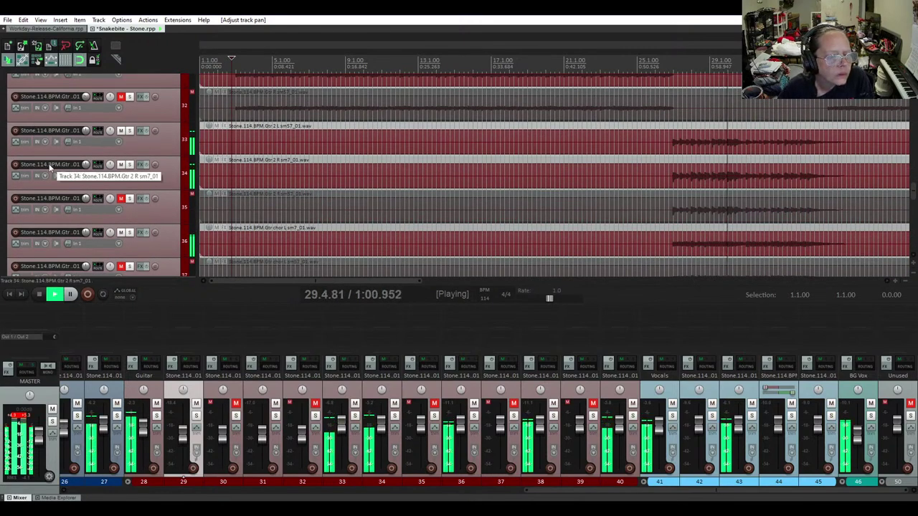
key("m")
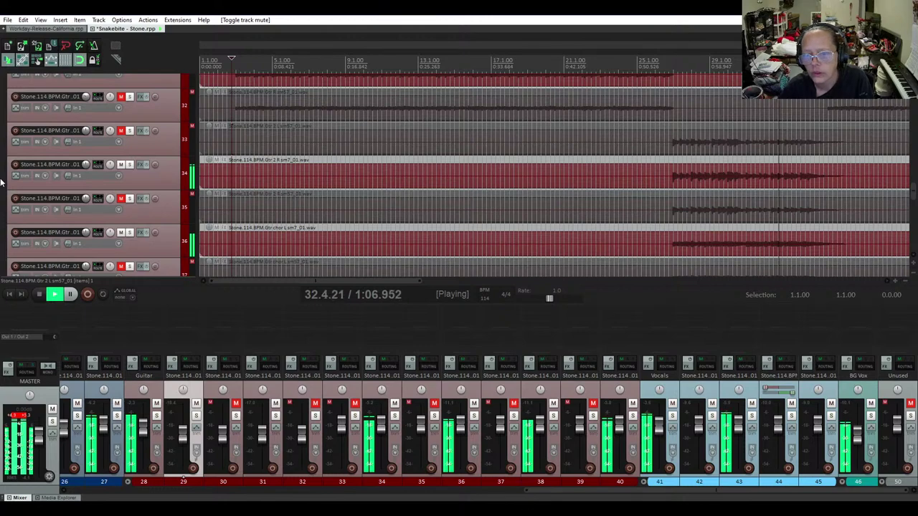
scroll(2, 182, "up", 3)
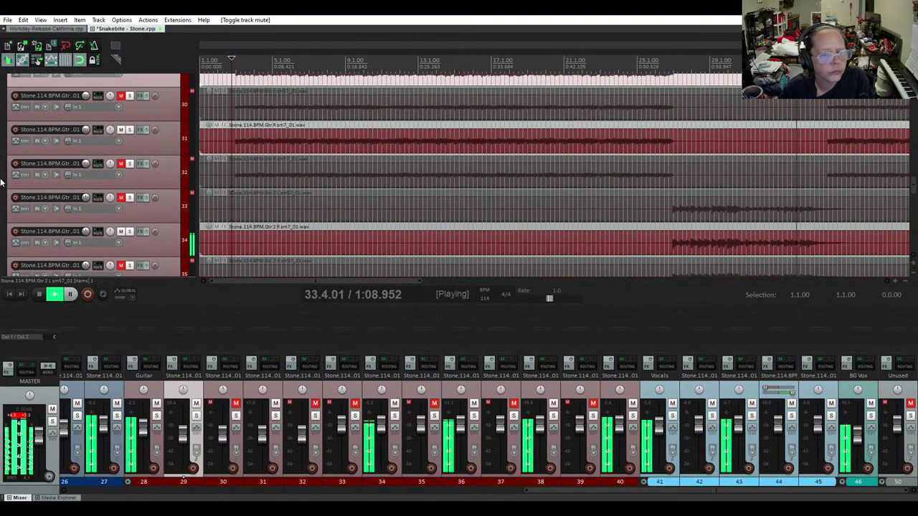
scroll(2, 182, "down", 3)
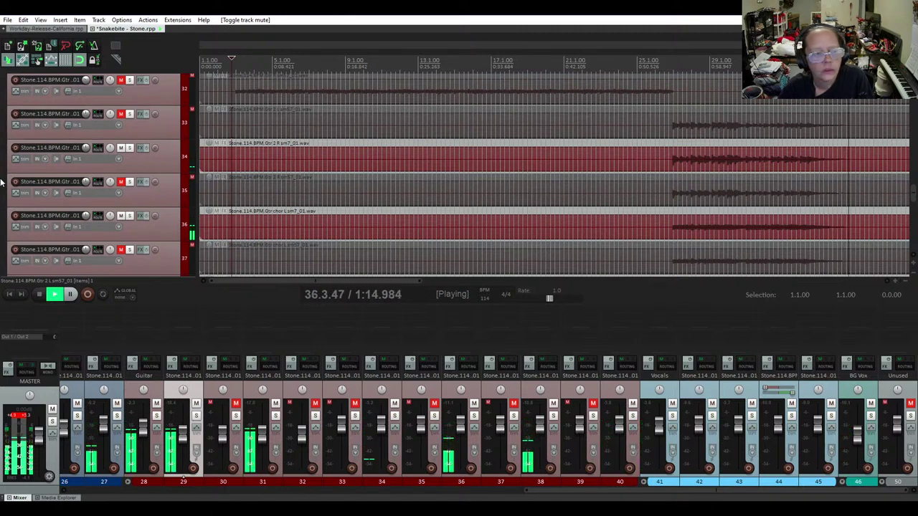
key("space")
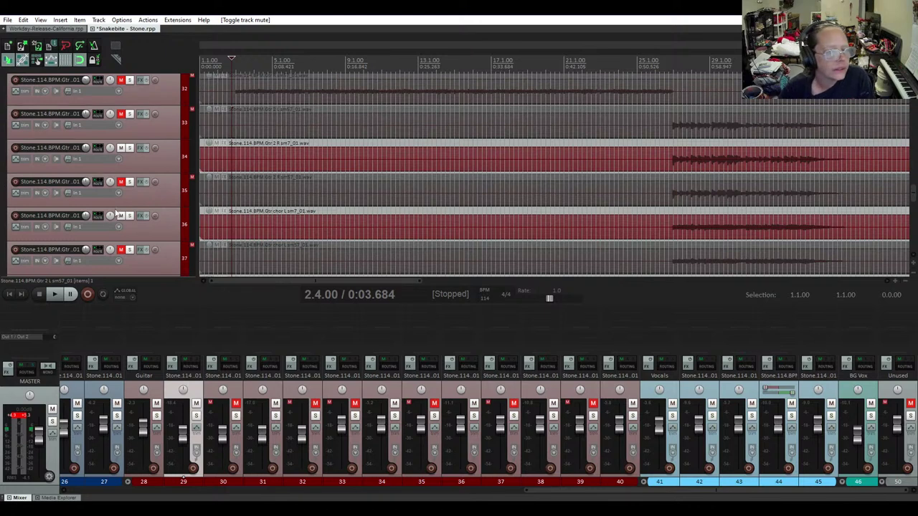
Pan the Gtr 2 R sm7 track 51% left and the Gtr chor L sm7 track 51% right
left_click(162, 160)
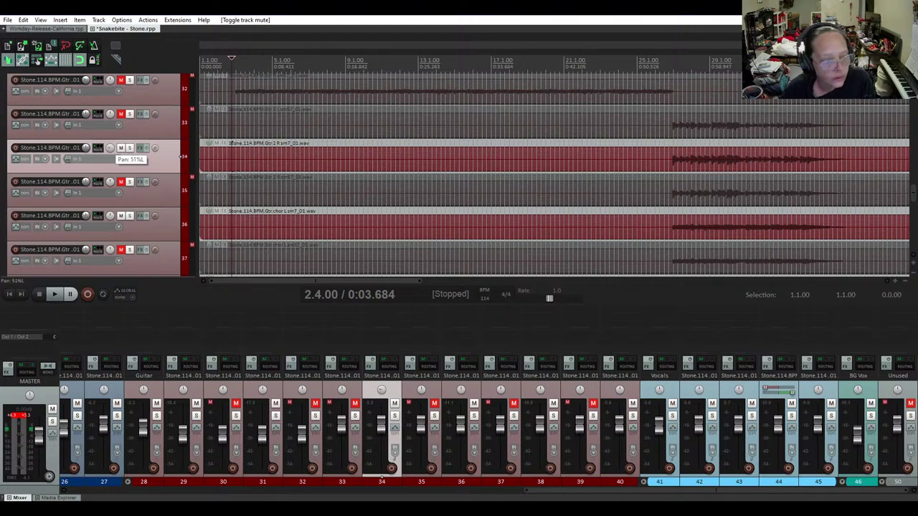
left_click_drag(109, 148, 109, 154)
left_click(110, 216)
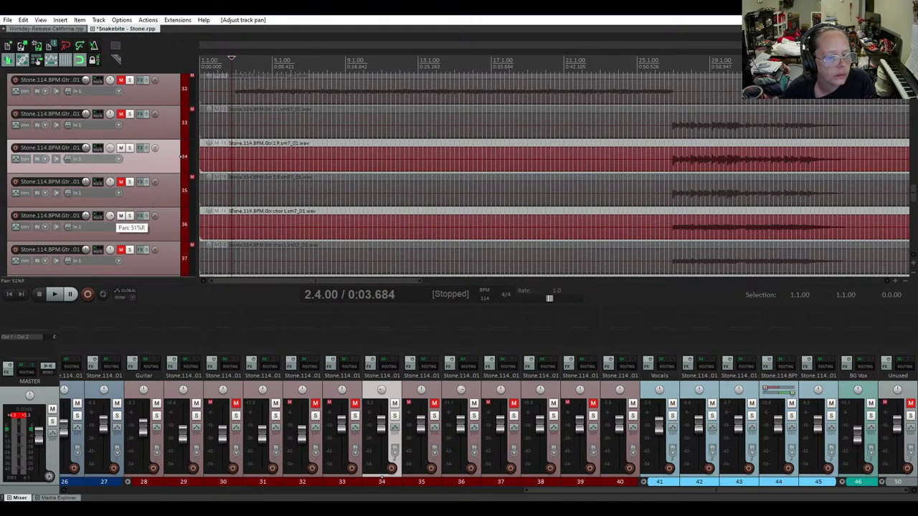
left_click_drag(110, 216, 110, 218)
Select the Gtr L sm7 and Gtr R sm7 tracks together and pan them 30% left
scroll(129, 169, "up", 2)
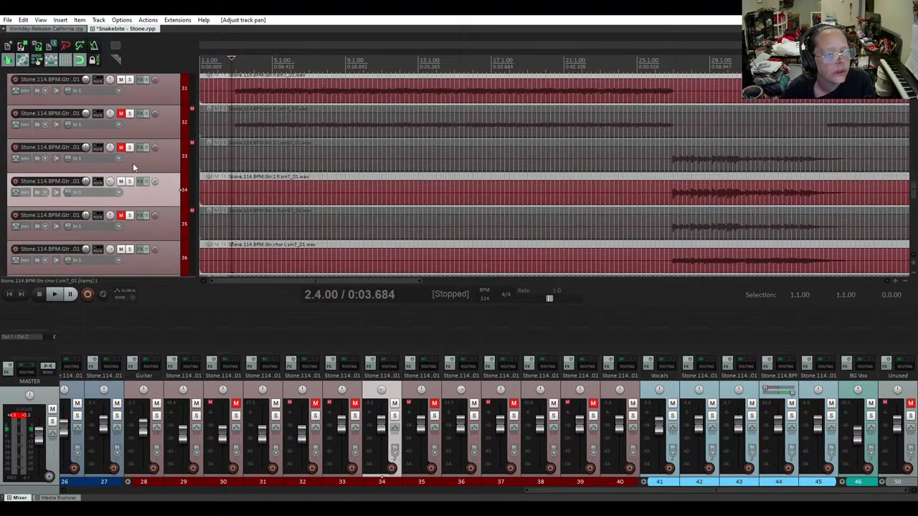
scroll(135, 163, "up", 2)
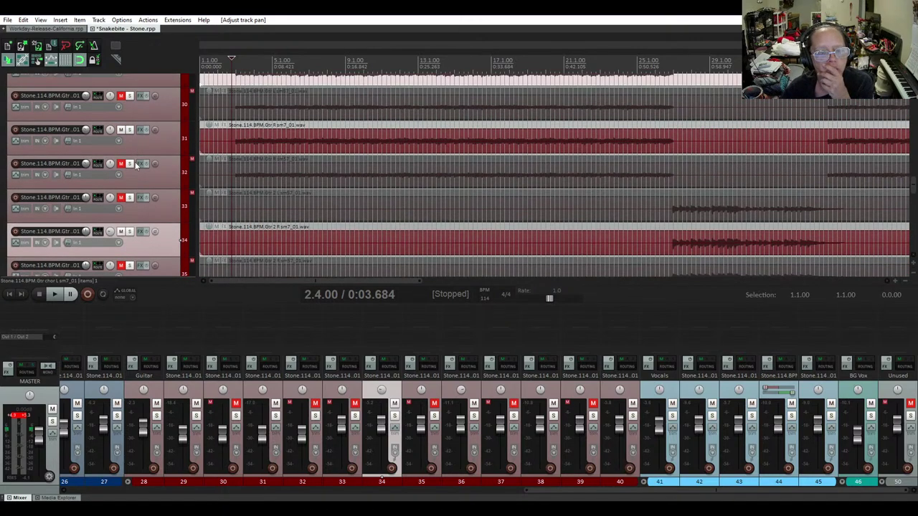
scroll(137, 165, "down", 1)
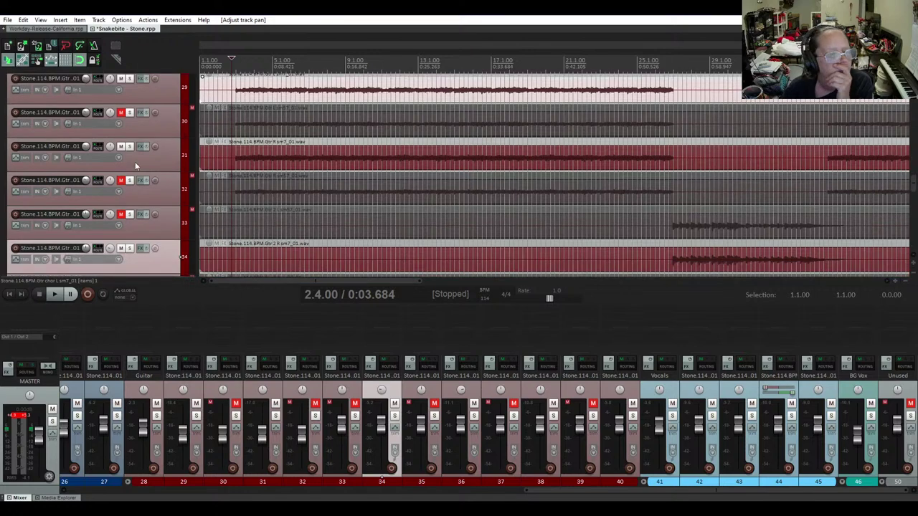
scroll(135, 161, "up", 3)
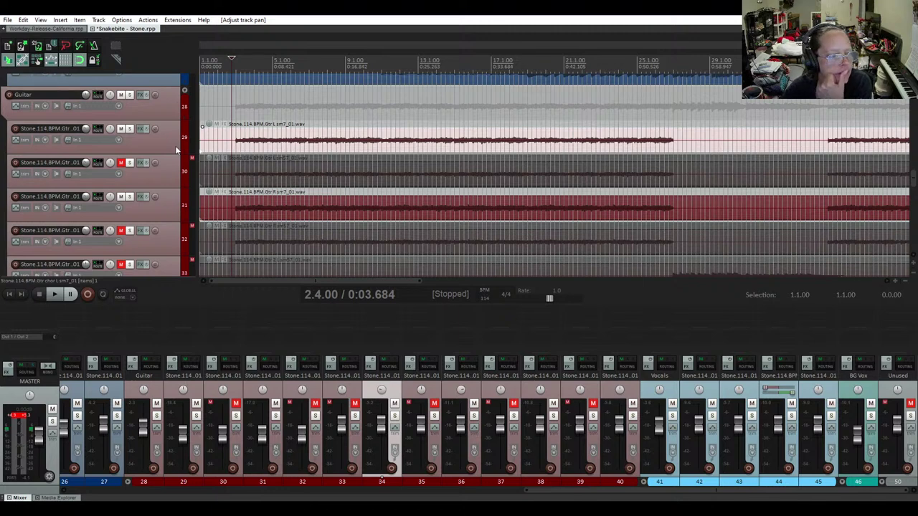
left_click(147, 144)
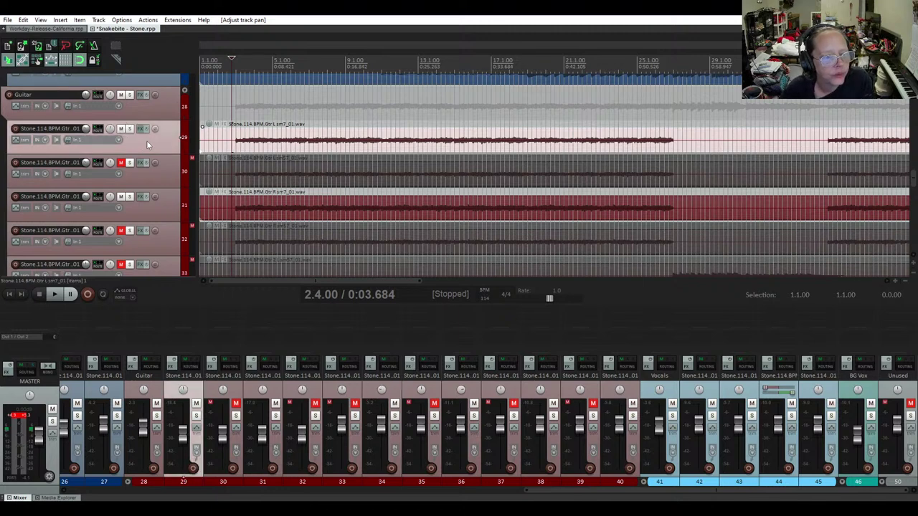
left_click(159, 205)
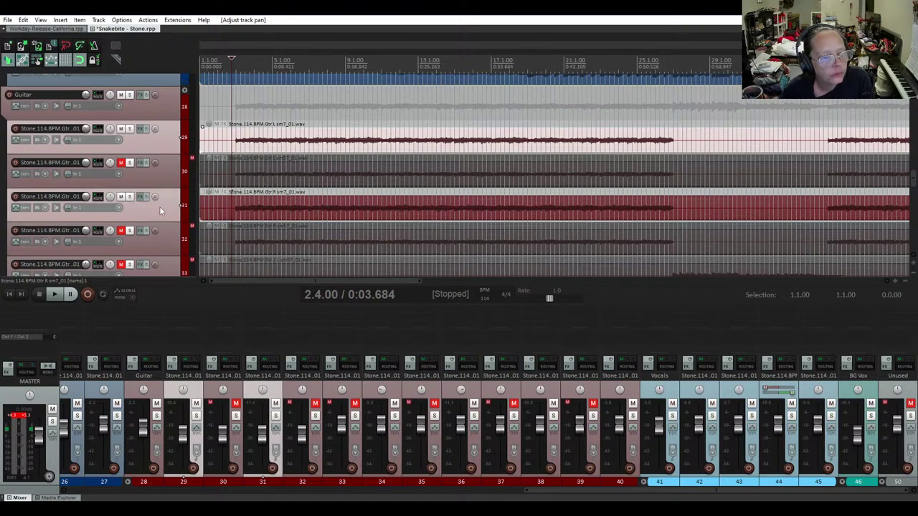
scroll(159, 207, "down", 2)
scroll(160, 198, "up", 4)
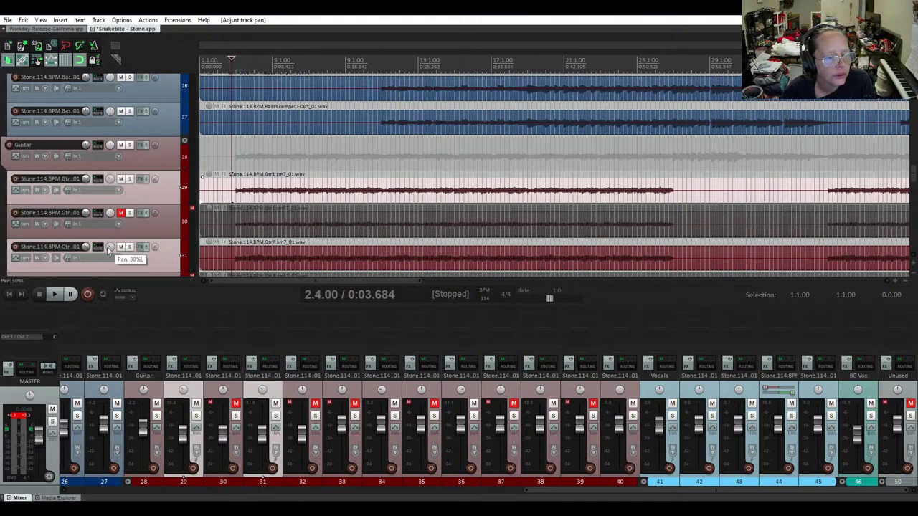
Set the edit cursor to 2.4.00 on the Gtr L sm7 track and play the full mix from there
left_click(11, 295)
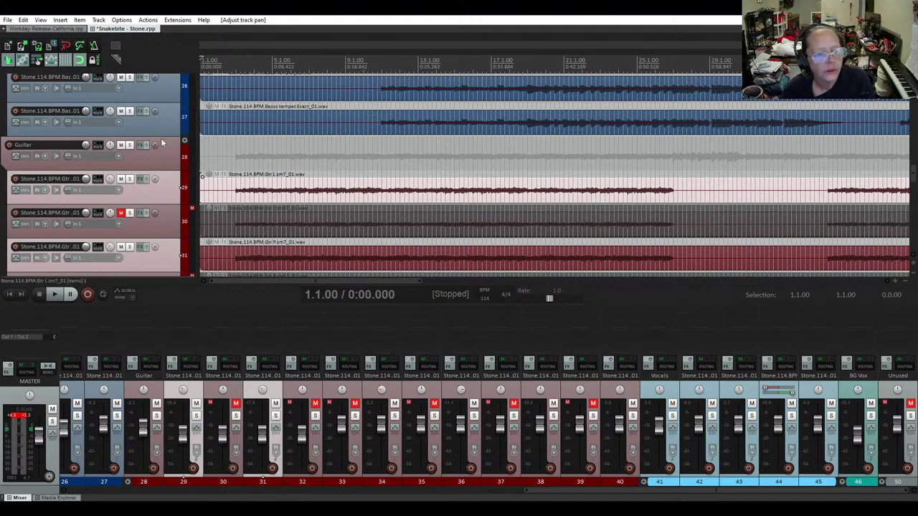
left_click(232, 183)
scroll(2, 197, "down", 2)
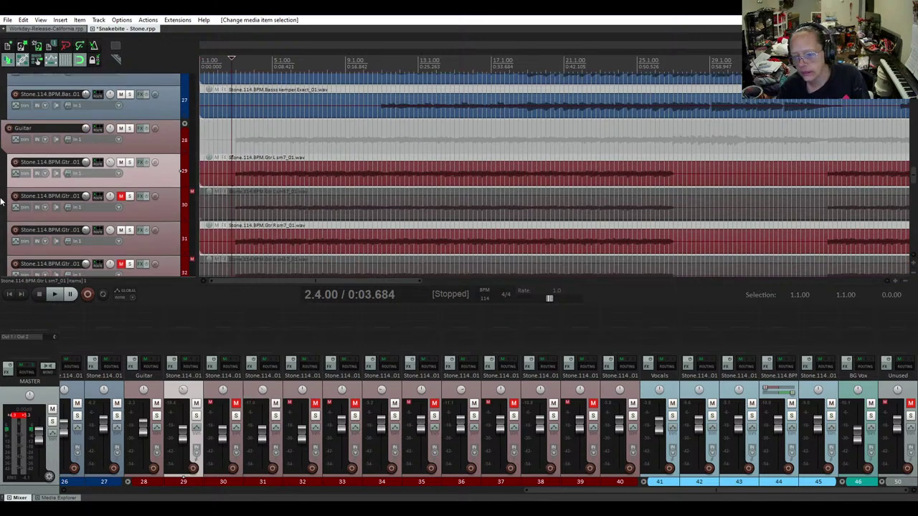
key("space")
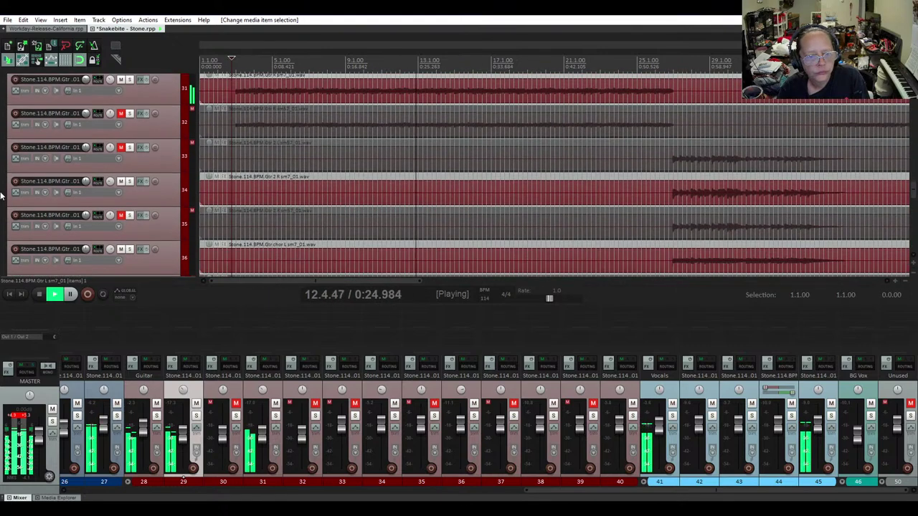
Lower the item volume of the HH COND hi-hat recording in the Drums folder to -5.38 dB during playback
scroll(2, 195, "up", 3)
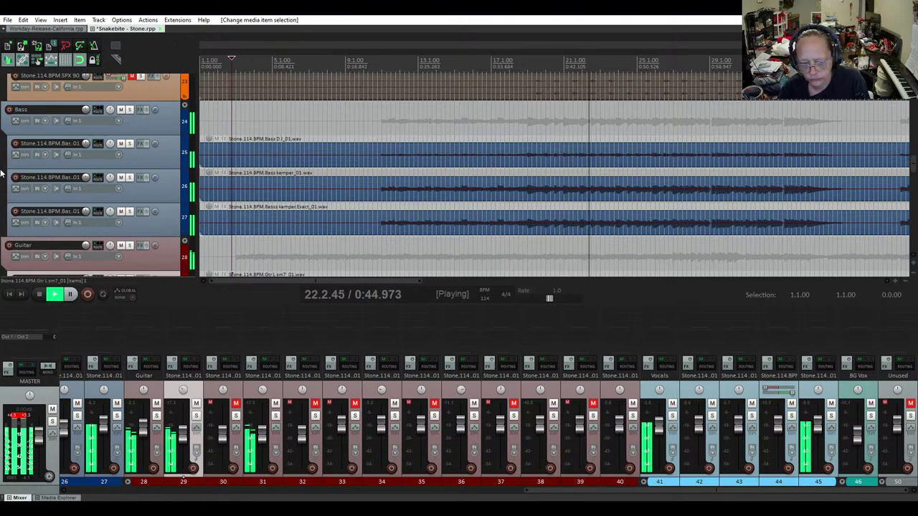
scroll(2, 159, "up", 6)
scroll(2, 159, "up", 12)
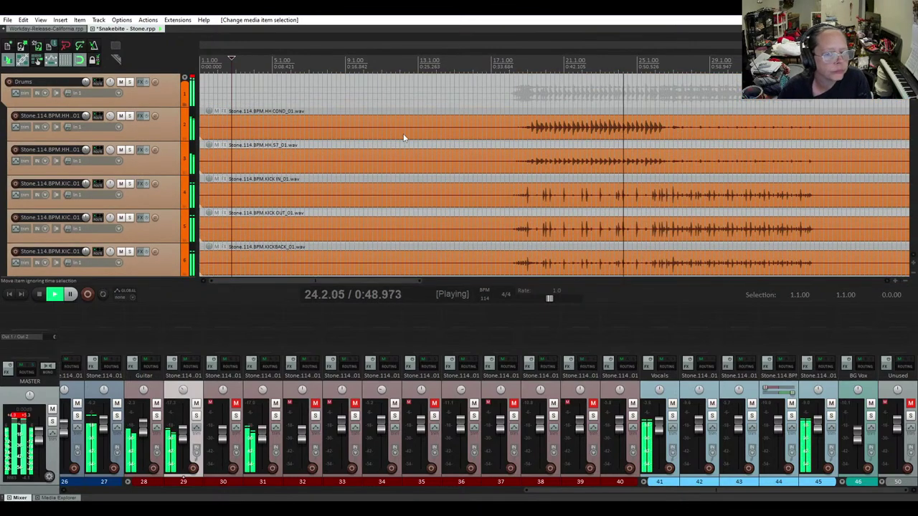
left_click(500, 129)
left_click_drag(500, 129, 499, 134)
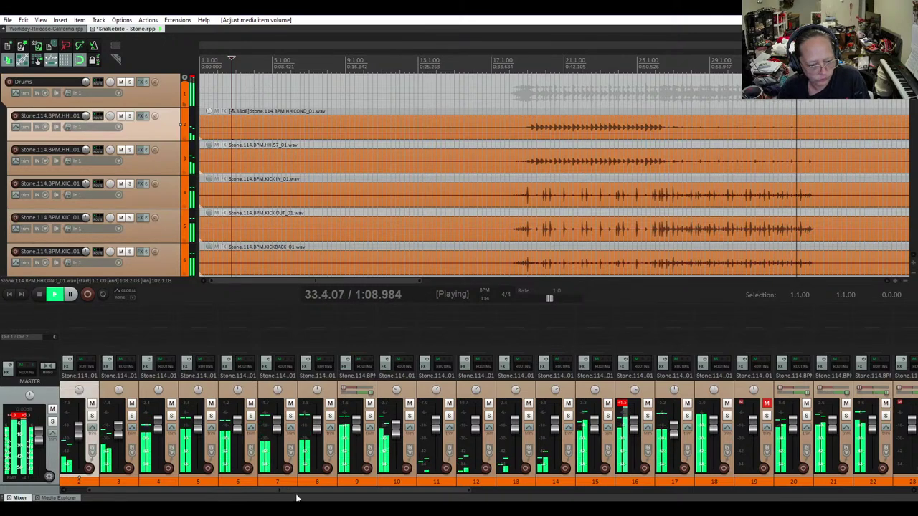
Check the drum channels in the mixer, stop playback and return the cursor to the start of the song
left_click_drag(296, 495, 235, 497)
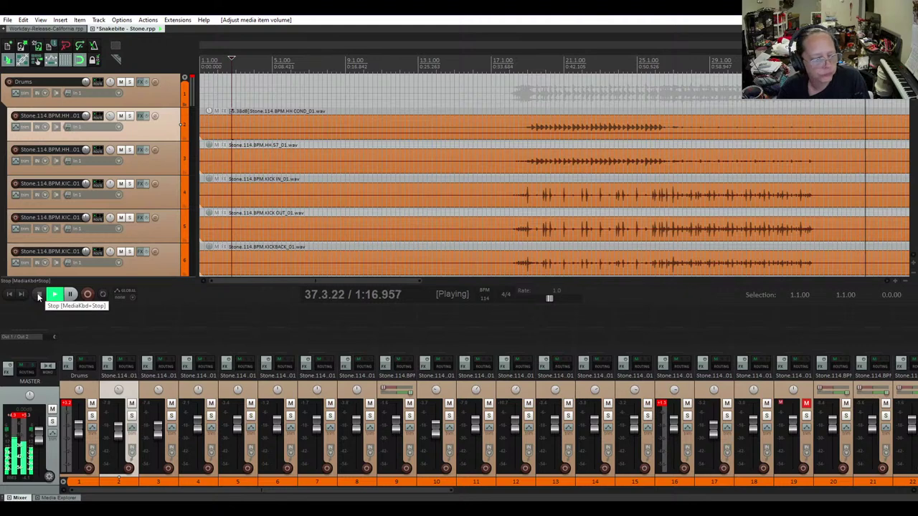
left_click(39, 297)
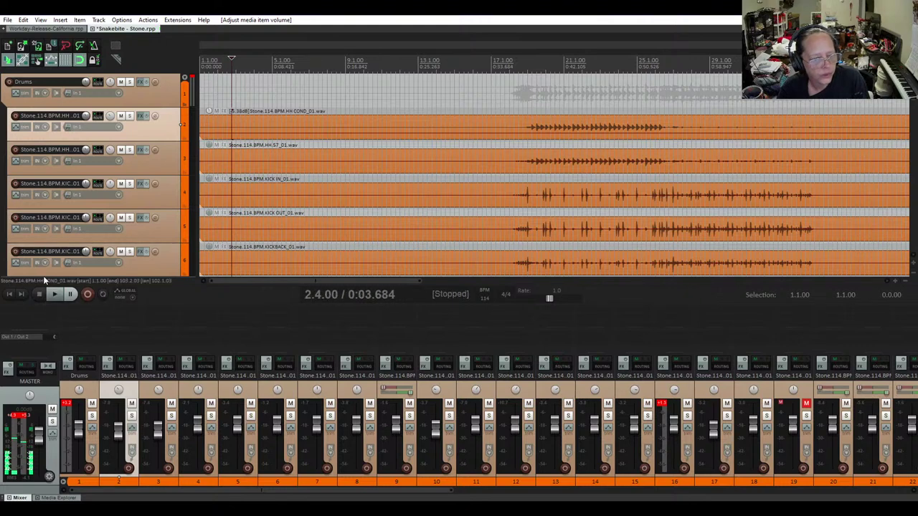
left_click(11, 295)
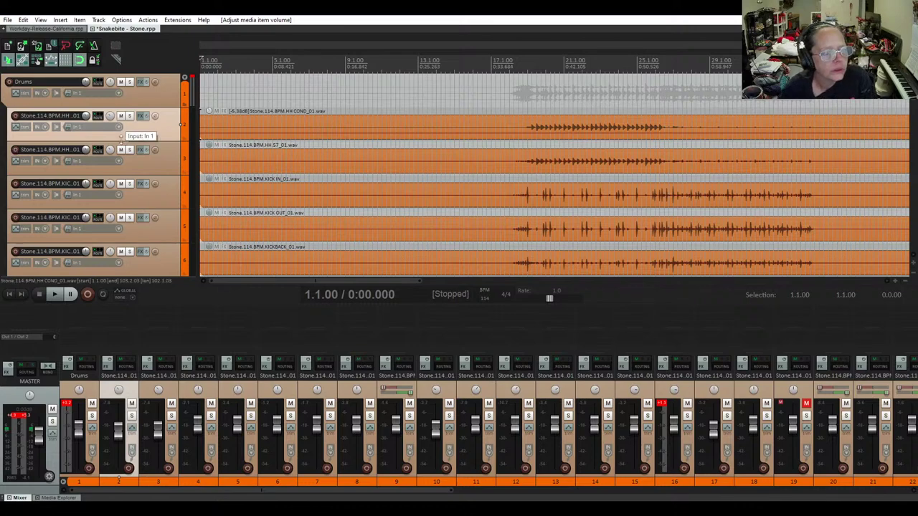
scroll(107, 136, "down", 1)
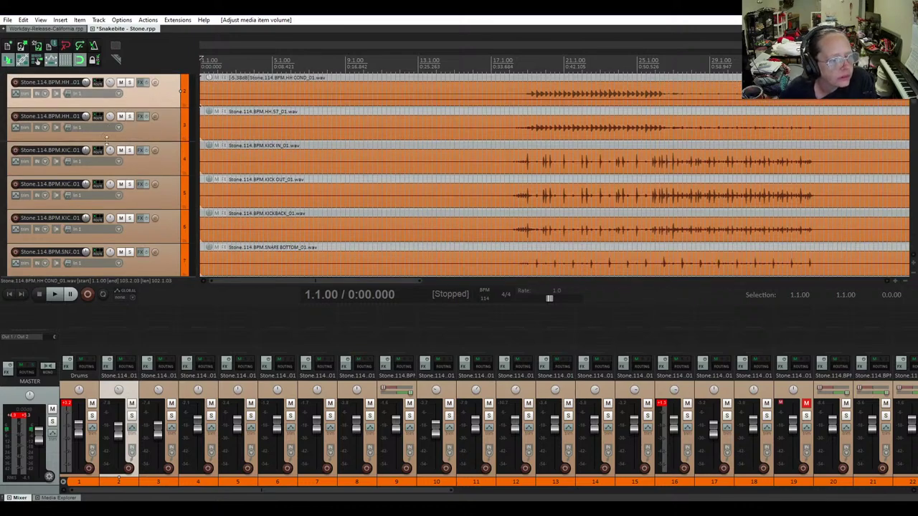
Move the HH COND and HH 57 hi-hat tracks together to just below the snare tracks in the Drums folder
left_click(164, 124, "ctrl")
left_click_drag(166, 88, 142, 195)
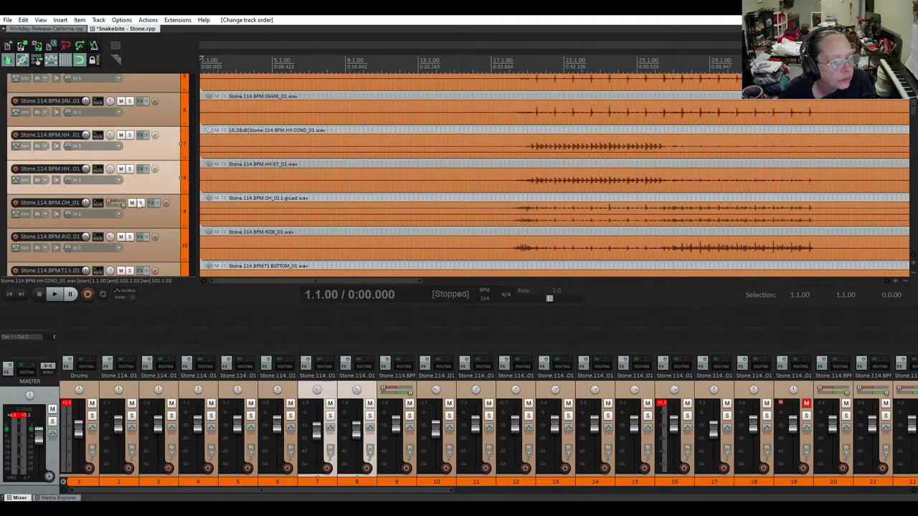
scroll(113, 152, "up", 2)
scroll(115, 151, "up", 1)
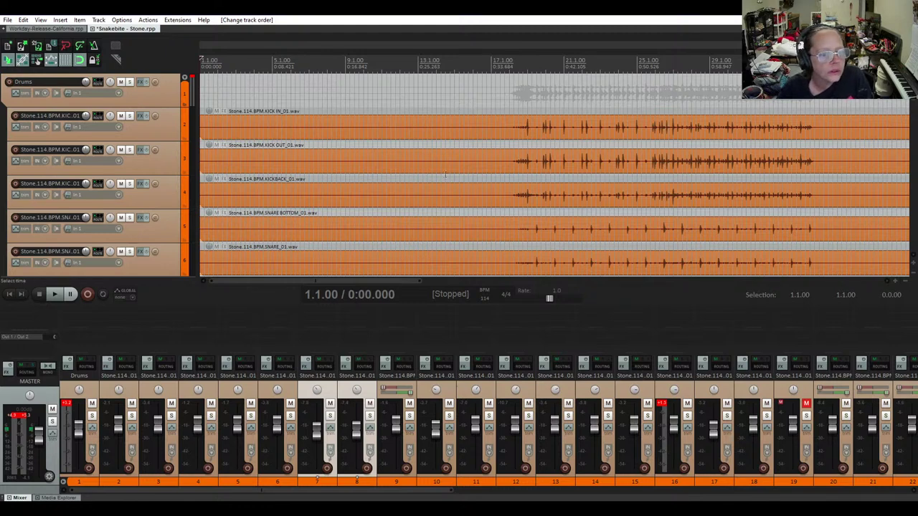
Place the edit cursor at 18.1.00, solo the KICK IN and KICK OUT tracks and listen to them from there
left_click_drag(402, 279, 420, 280)
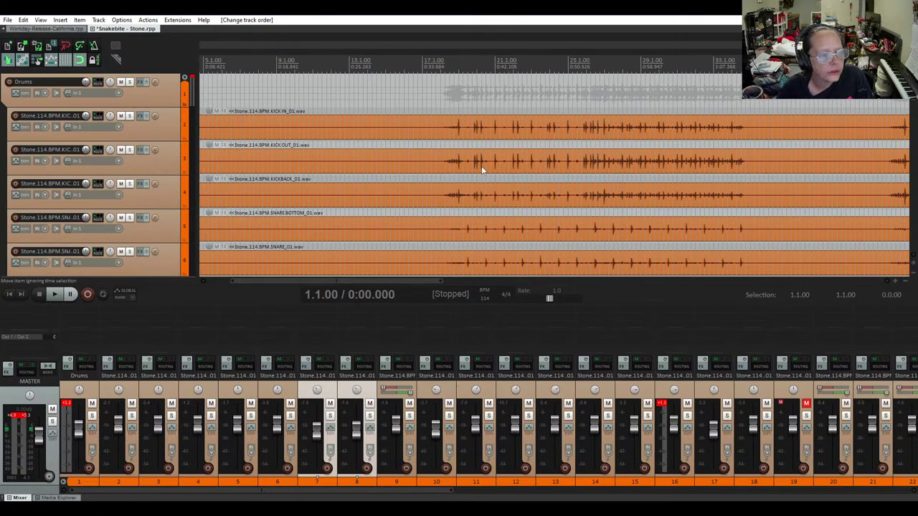
left_click(439, 114)
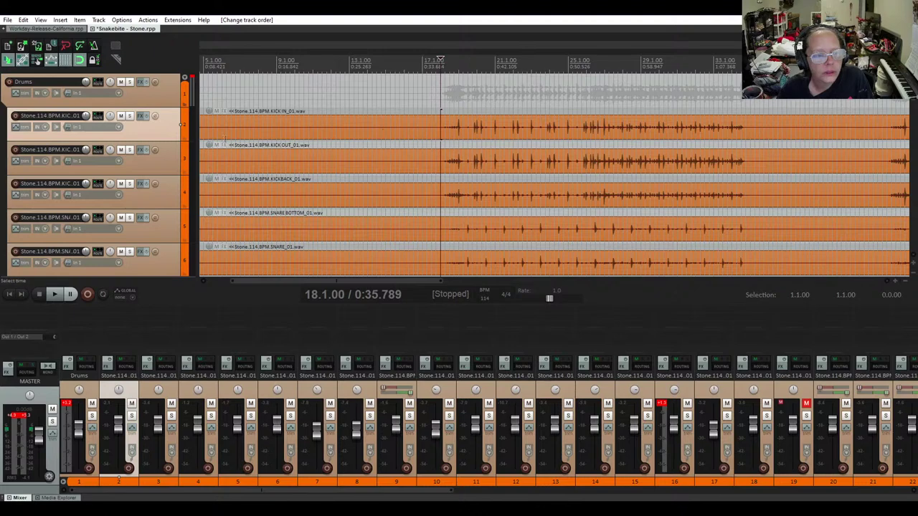
left_click(129, 116)
left_click(129, 149)
key("space")
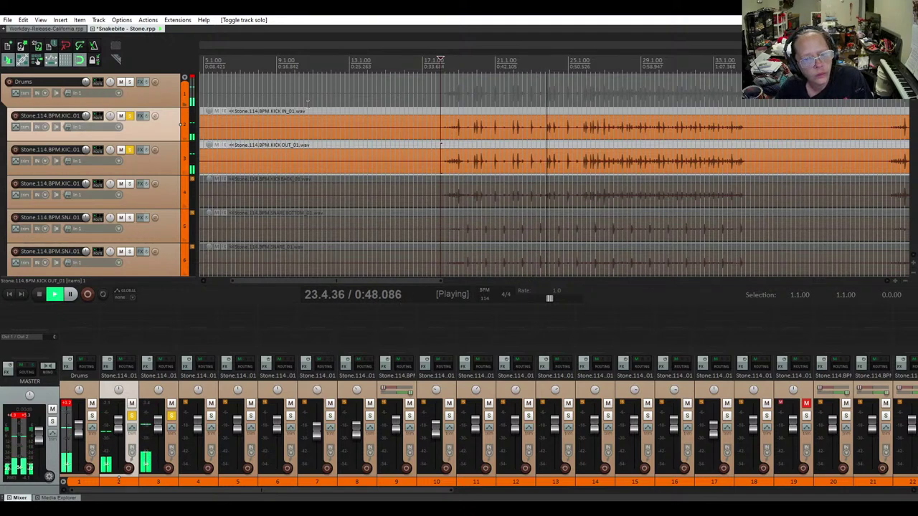
key("space")
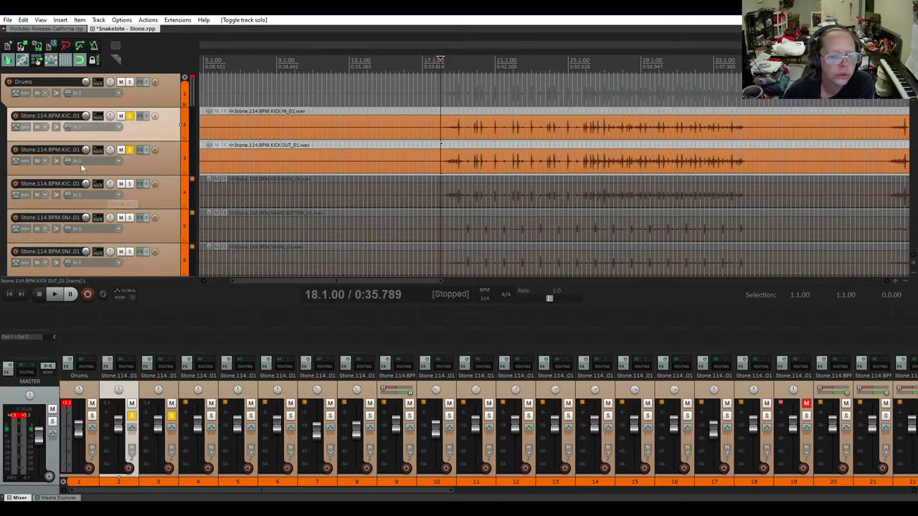
Add the KICKBACK track to the solo and listen to all three kick tracks together from 18.1.00
left_click(130, 184)
key("space")
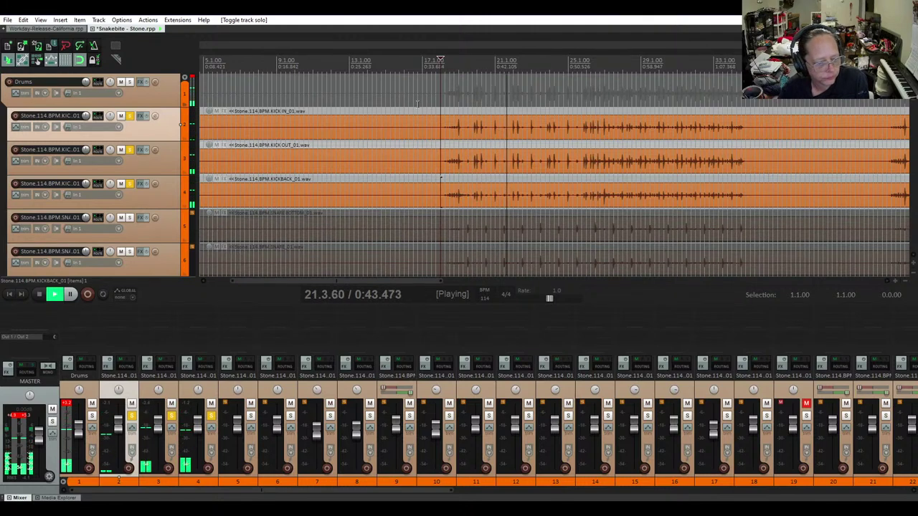
key("space")
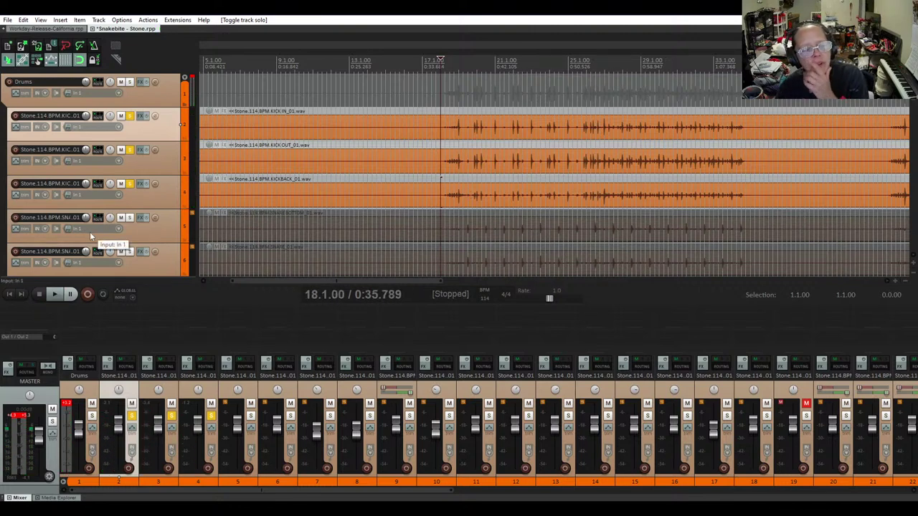
Add ReaEQ to the KICK IN track and remove its disabled fifth band
left_click(140, 116)
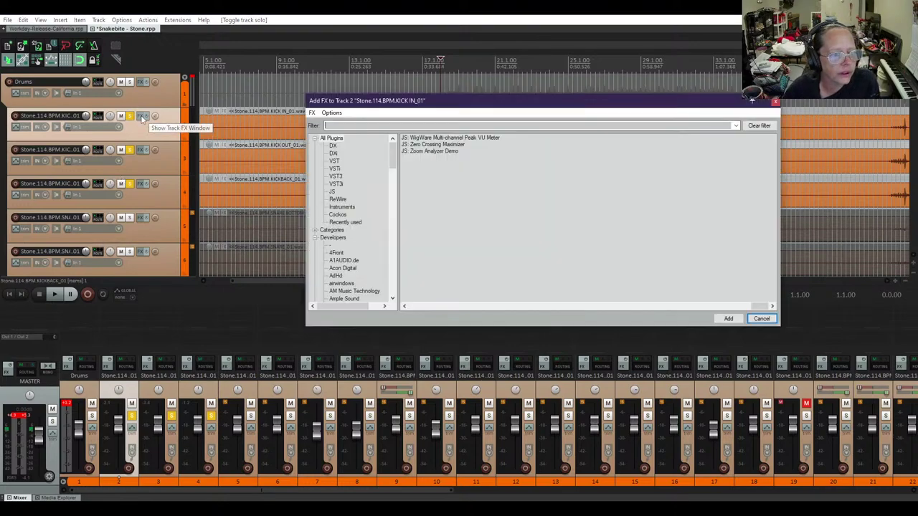
left_click(337, 215)
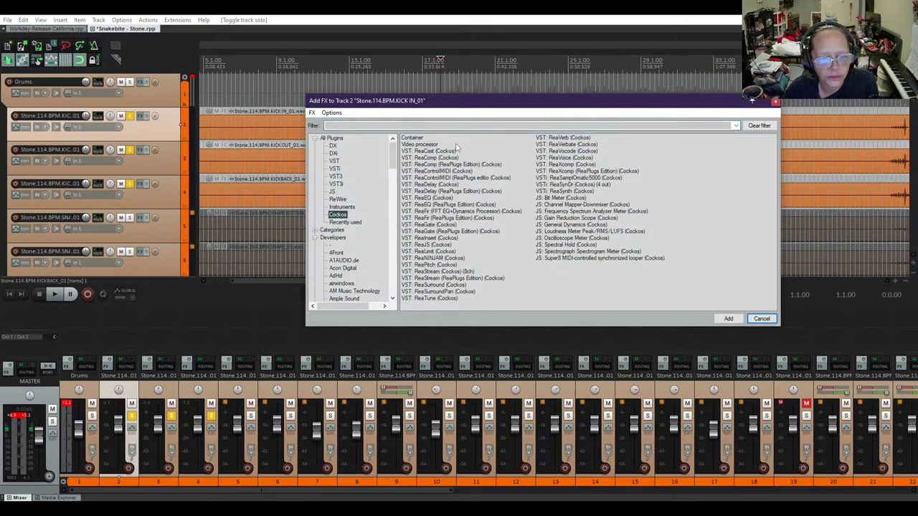
double_click(428, 198)
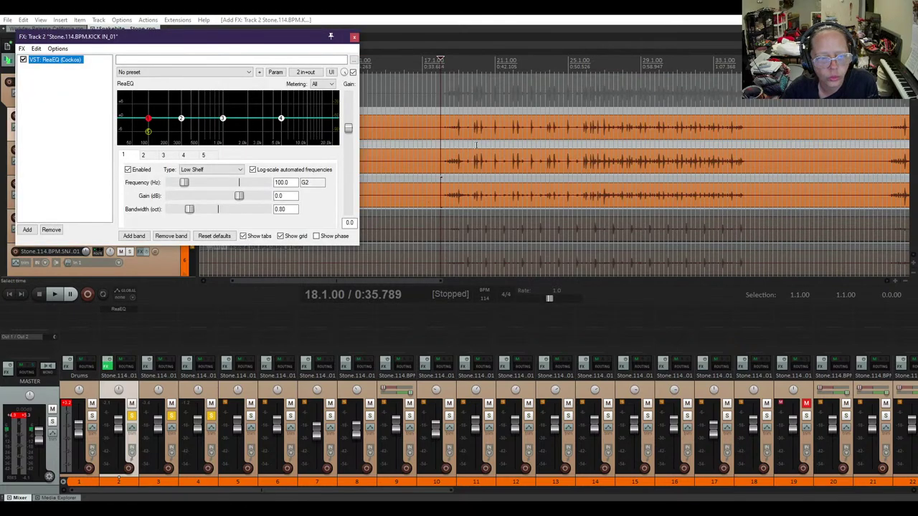
left_click_drag(231, 39, 607, 120)
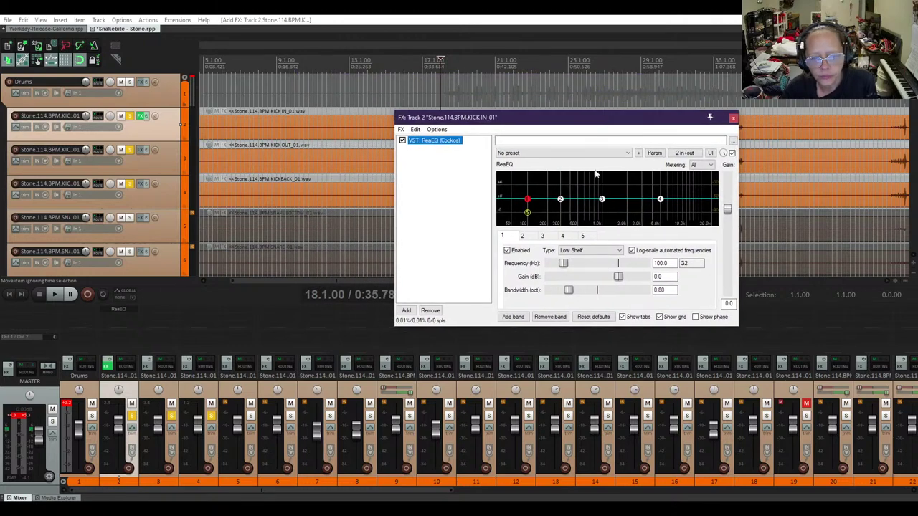
left_click(583, 236)
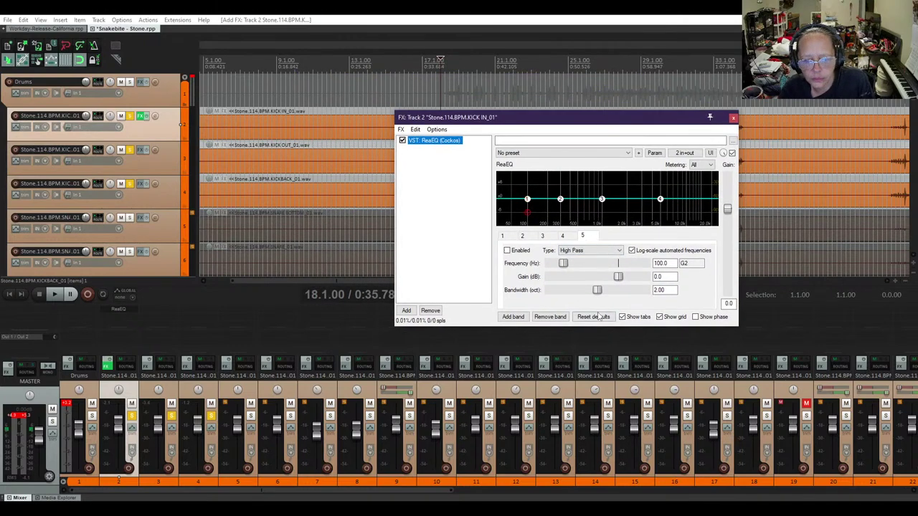
left_click(548, 317)
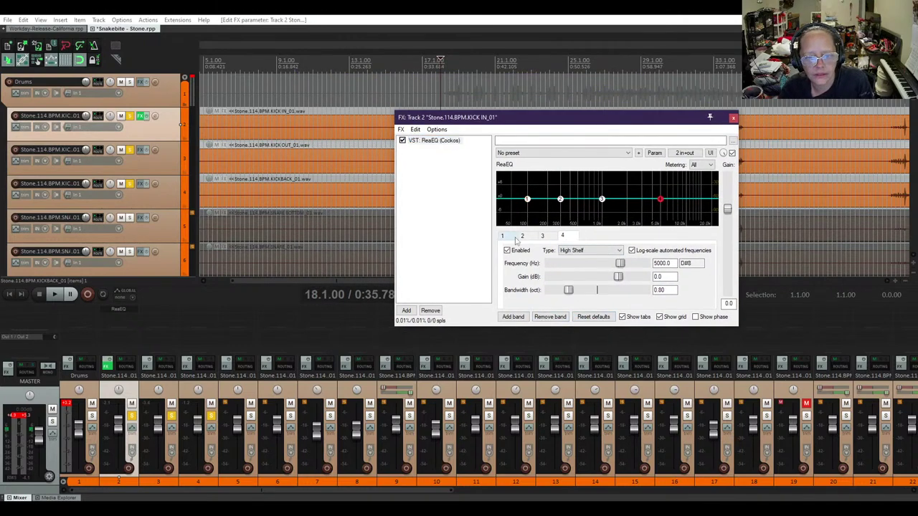
Make band 1 of the KICK IN EQ a High Pass at 20 Hz with a 2.00-octave bandwidth, and close the effect window
left_click(526, 199)
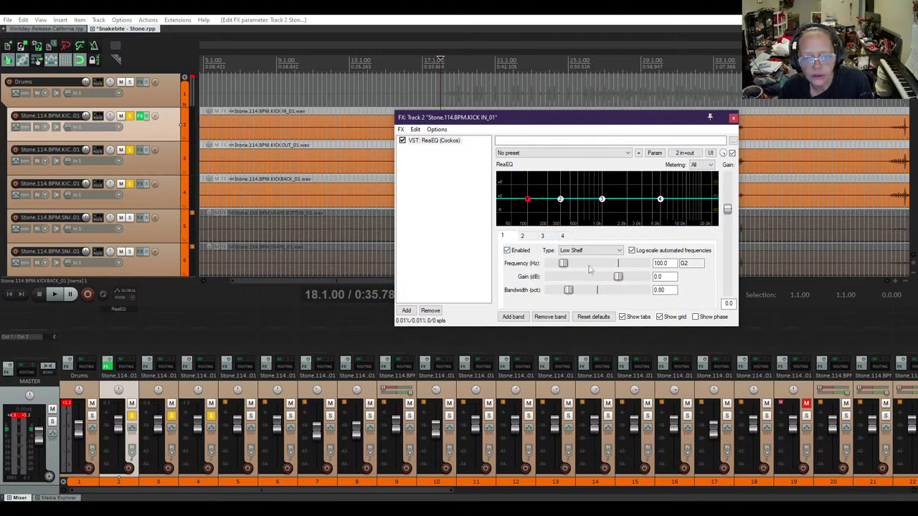
left_click(577, 250)
left_click(570, 284)
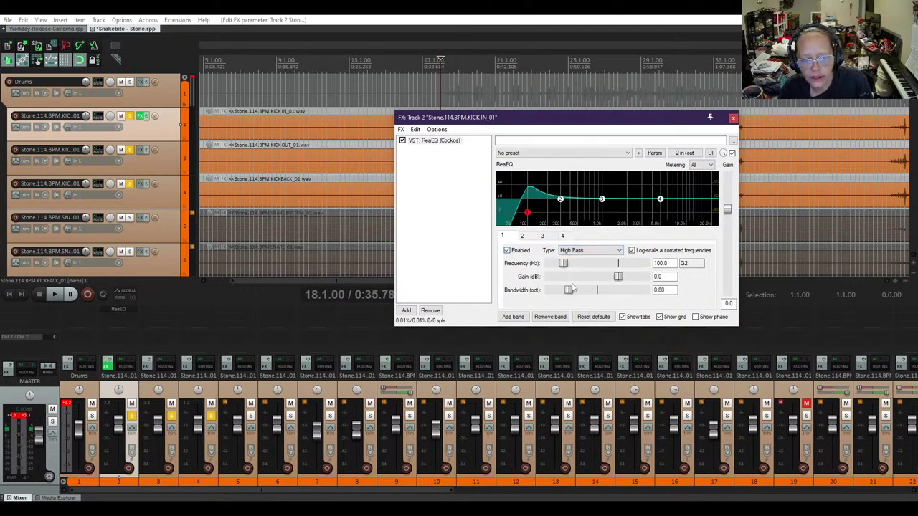
double_click(569, 291)
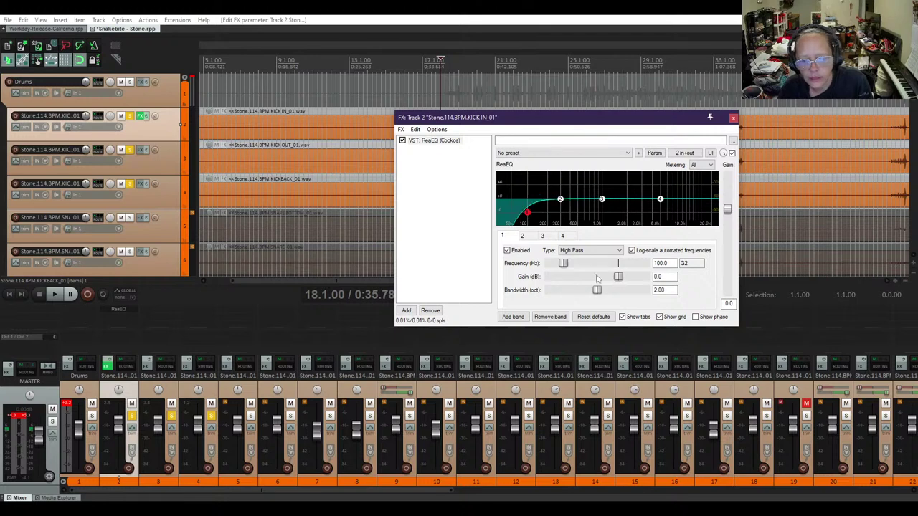
mouse_move(531, 218)
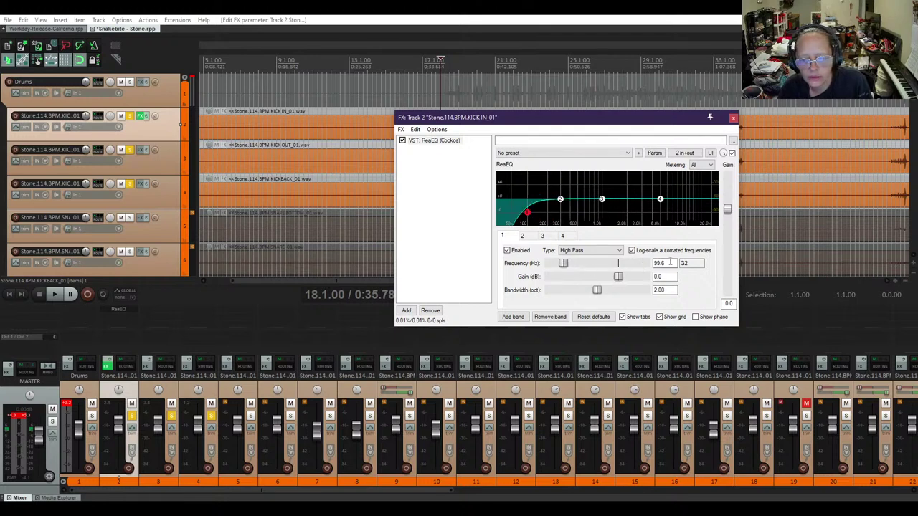
type("20")
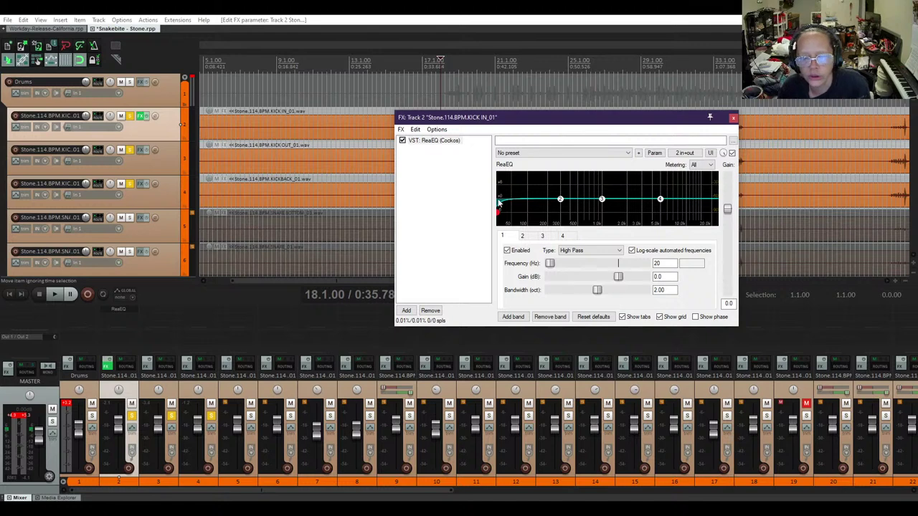
left_click(732, 117)
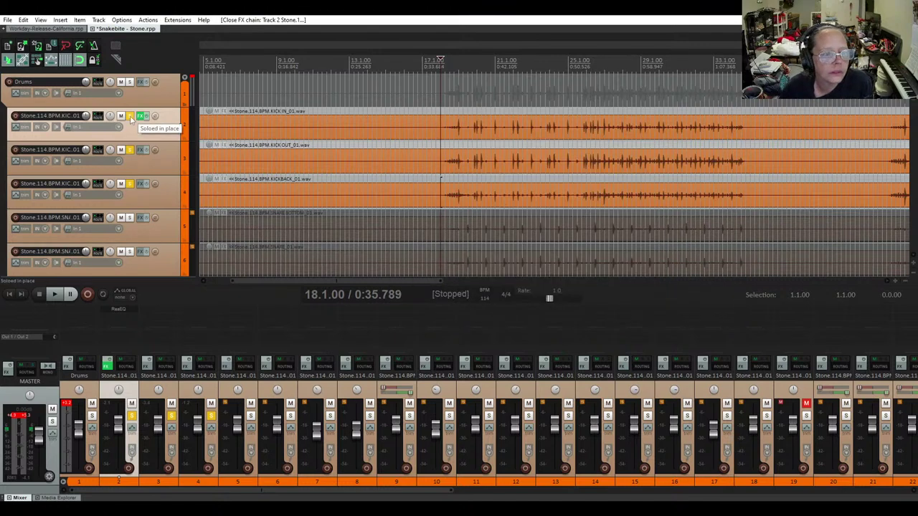
Listen to KICK IN alone by unsoloing KICK OUT and KICKBACK, and clear its solo after stopping playback
left_click(130, 149)
left_click(130, 183)
key("space")
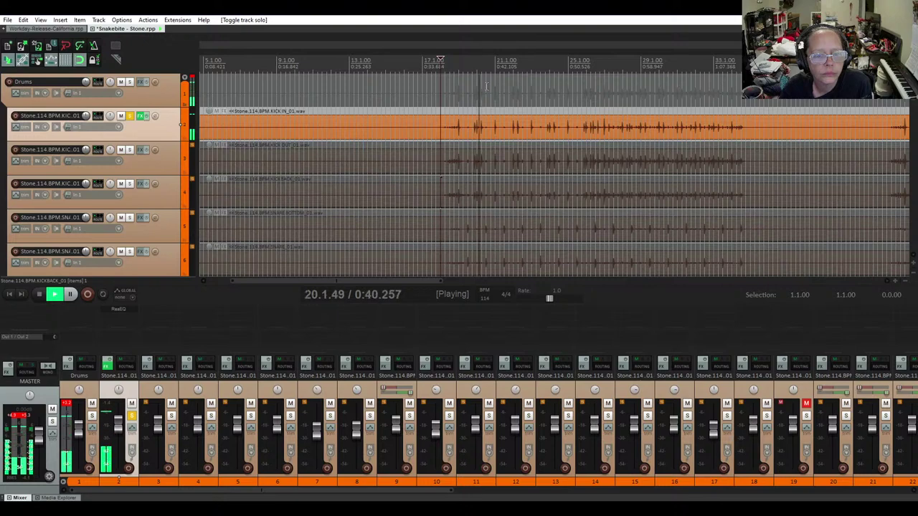
key("space")
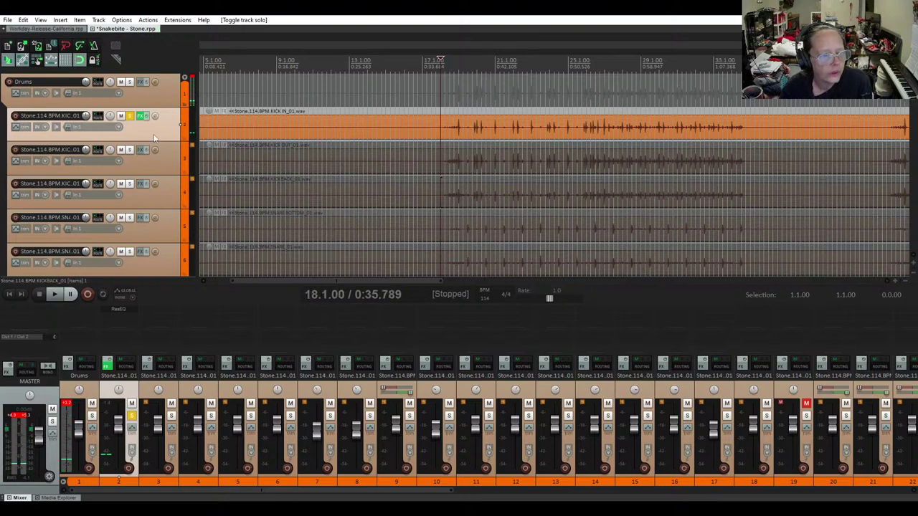
left_click(130, 118)
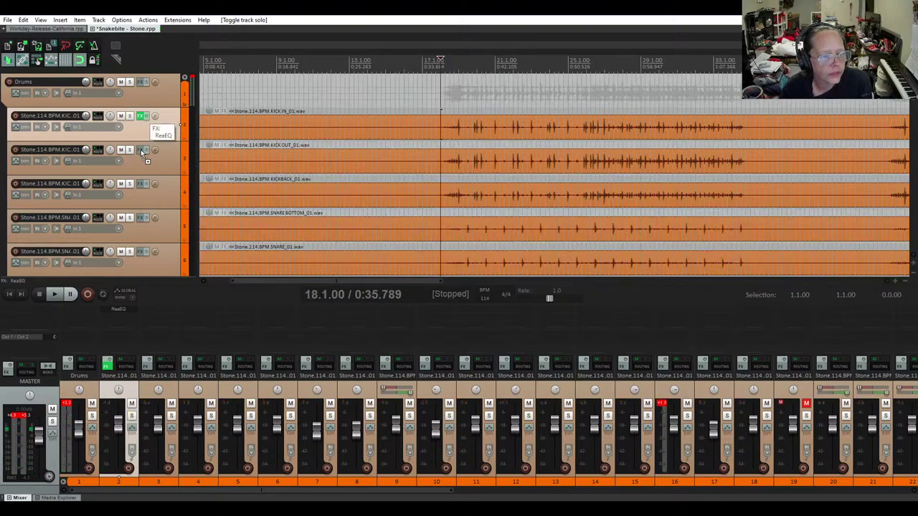
Copy the ReaEQ with the 20 Hz high-pass from KICK IN to the KICK OUT and KICKBACK tracks
left_click(141, 151)
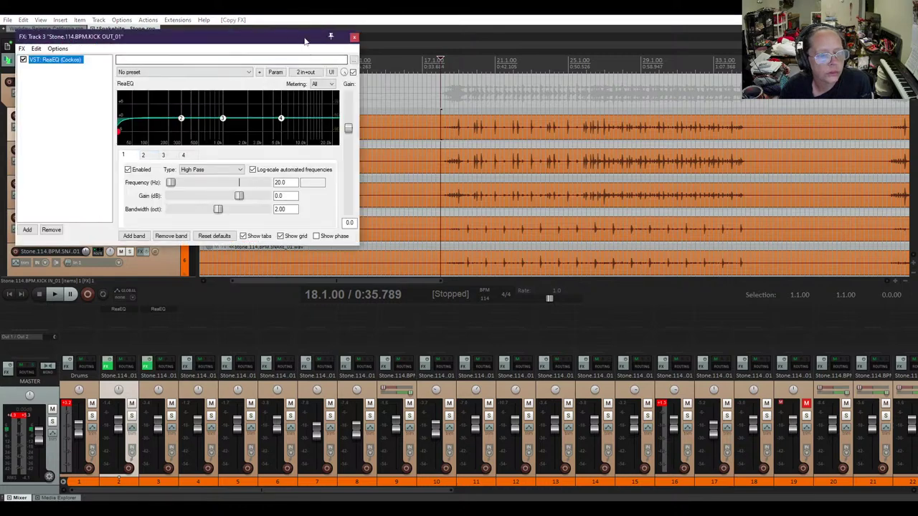
left_click(341, 29)
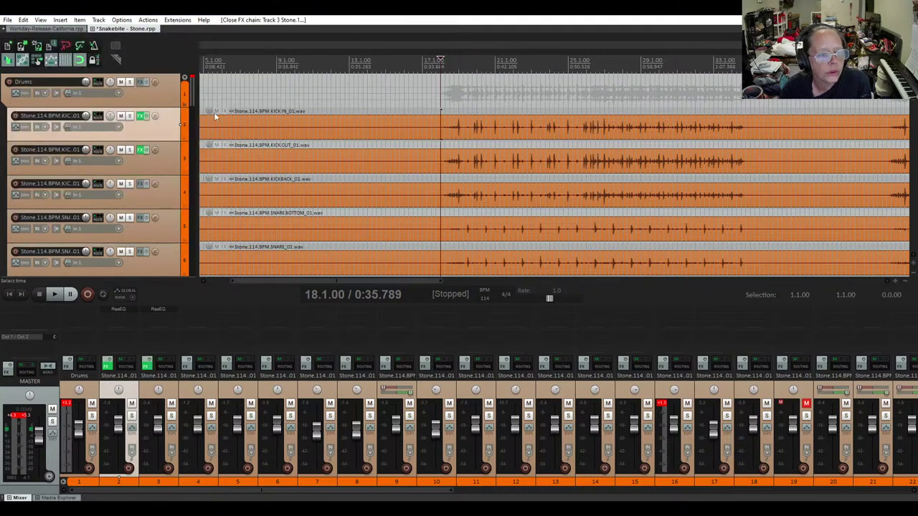
left_click_drag(141, 187, 140, 187)
left_click(141, 186)
left_click_drag(172, 40, 411, 51)
Play the full mix briefly, solo the three kick tracks and listen to them with their EQs while watching the KICKBACK spectrum
key("space")
key("space")
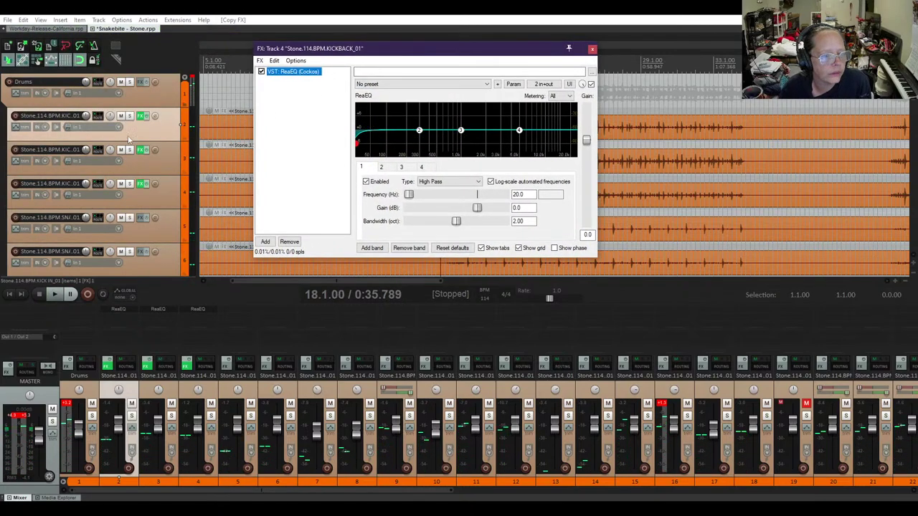
left_click(122, 115)
left_click(129, 151)
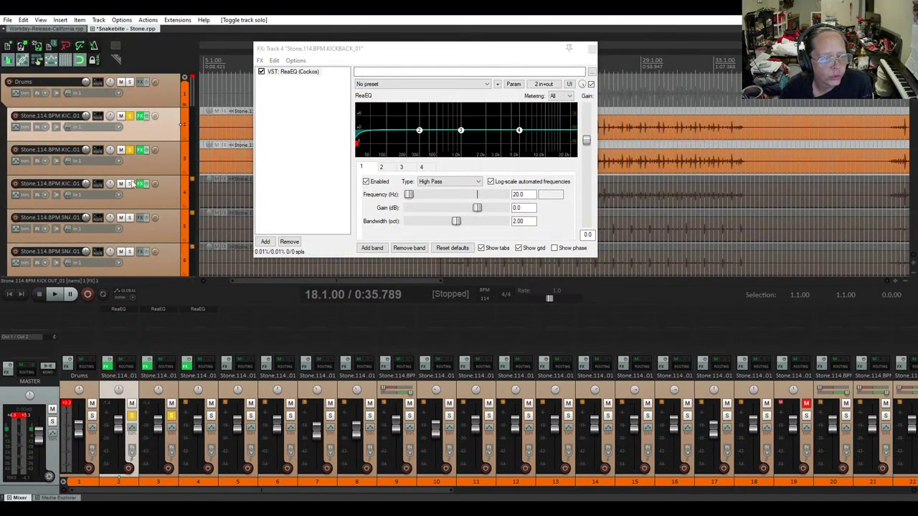
left_click(130, 184)
key("space")
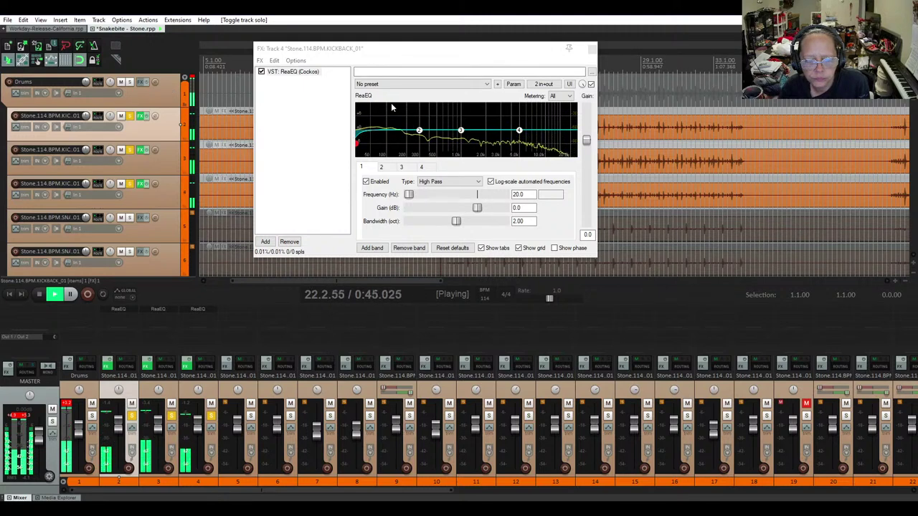
key("space")
Lower the 5000 Hz High Shelf band of the KICKBACK EQ to -3.3 dB
left_click_drag(478, 49, 498, 91)
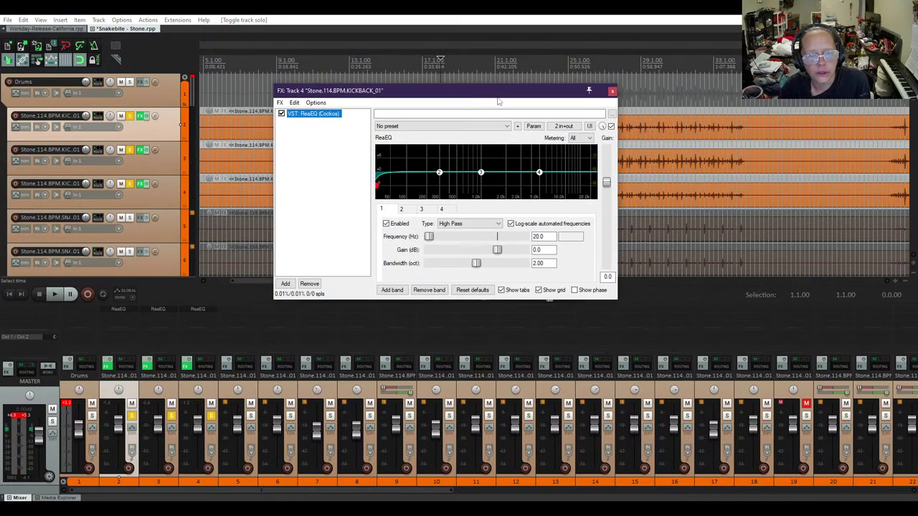
left_click(538, 172)
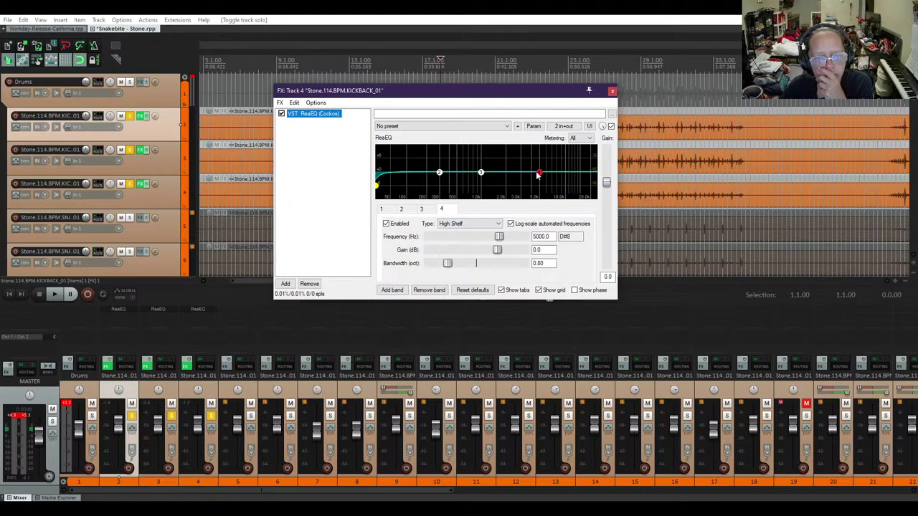
left_click_drag(539, 174, 539, 185)
Lower the 5000 Hz High Shelf band of the KICK OUT EQ to -2.9 dB and close the KICKBACK effect window
left_click(139, 150)
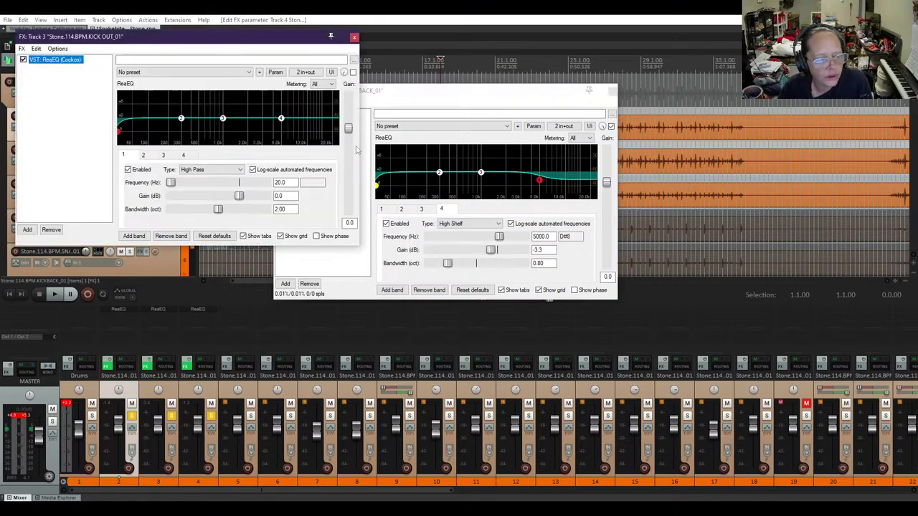
left_click_drag(281, 119, 280, 129)
left_click_drag(236, 36, 579, 176)
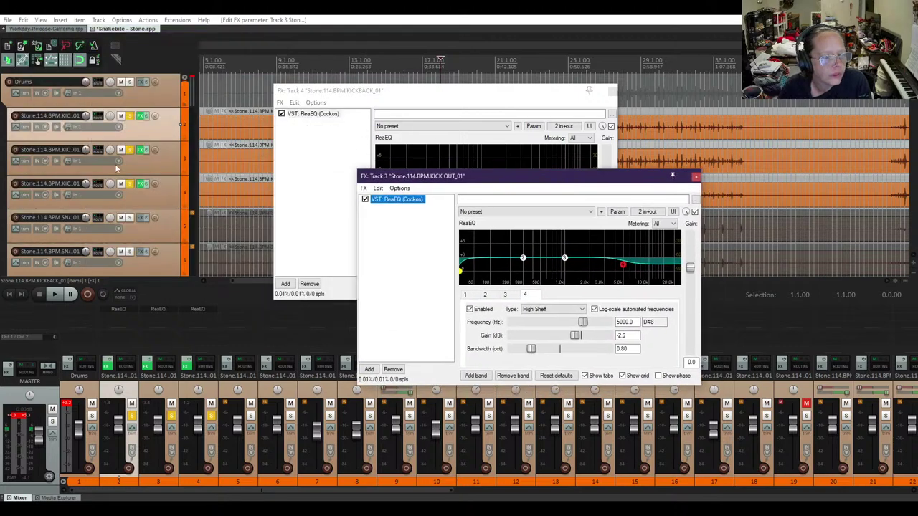
left_click(142, 183)
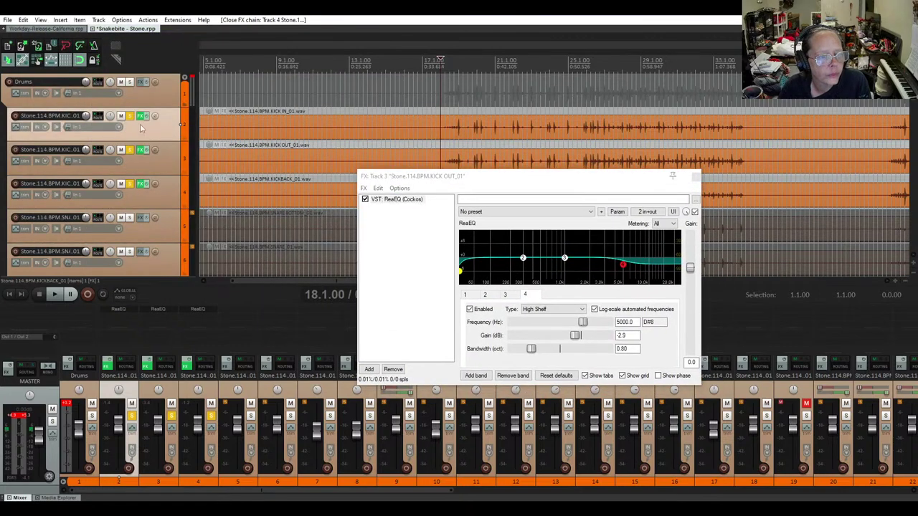
Lower the 5000 Hz High Shelf band of the KICK IN EQ to -2.5 dB and close the remaining effect windows
left_click(142, 115)
mouse_move(658, 201)
left_click_drag(658, 201, 659, 205)
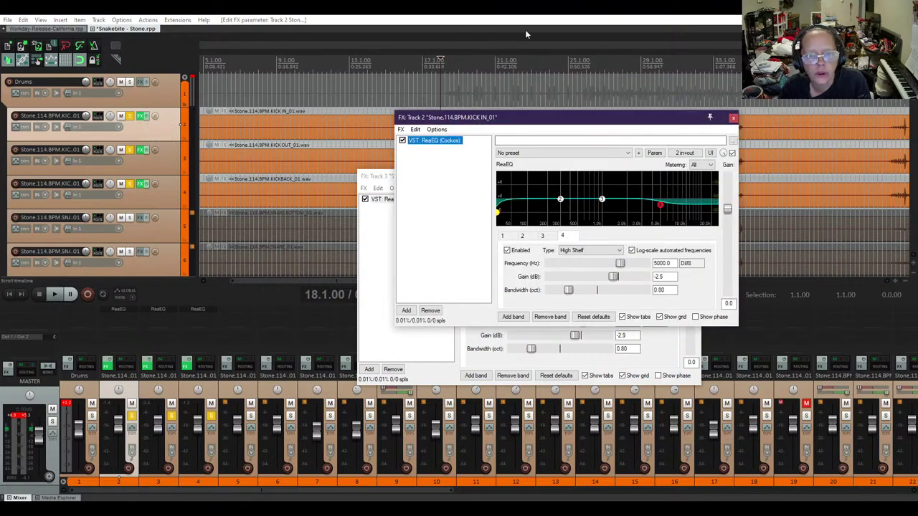
left_click(731, 119)
left_click(695, 178)
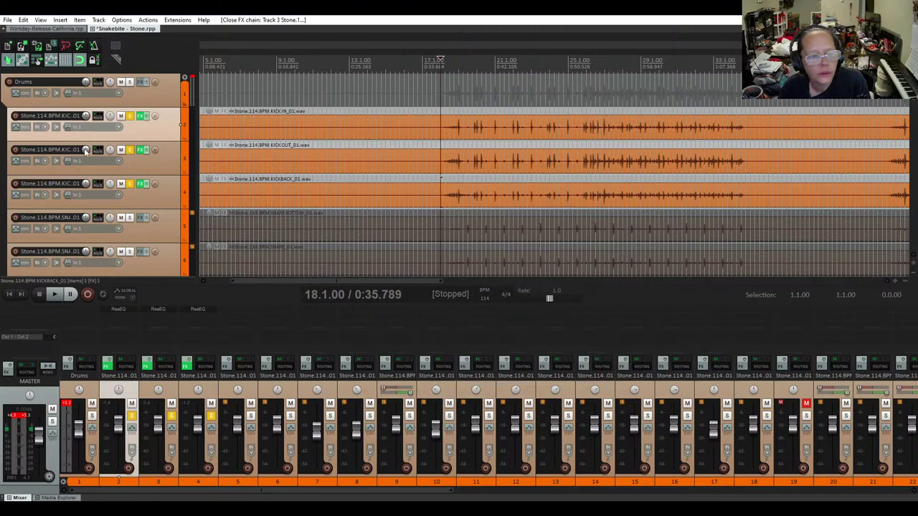
Listen to the three soloed kick tracks together and take them out of solo
key("space")
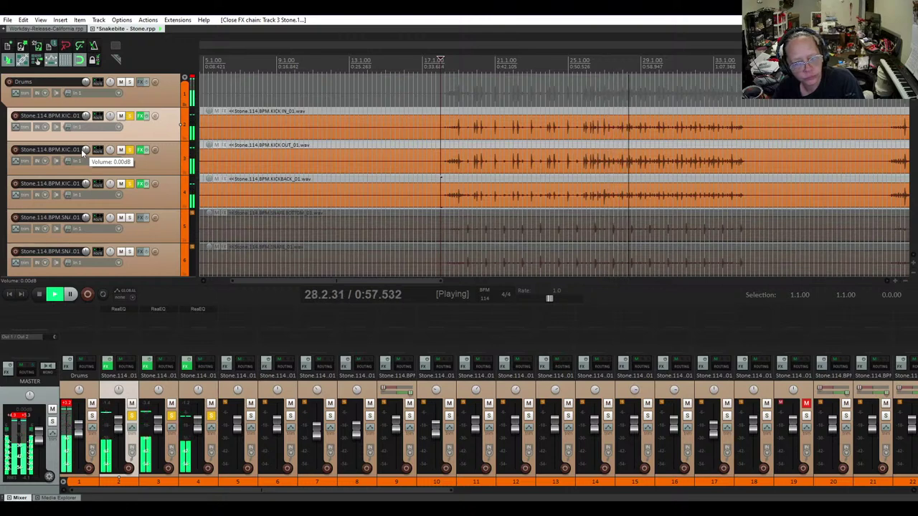
key("space")
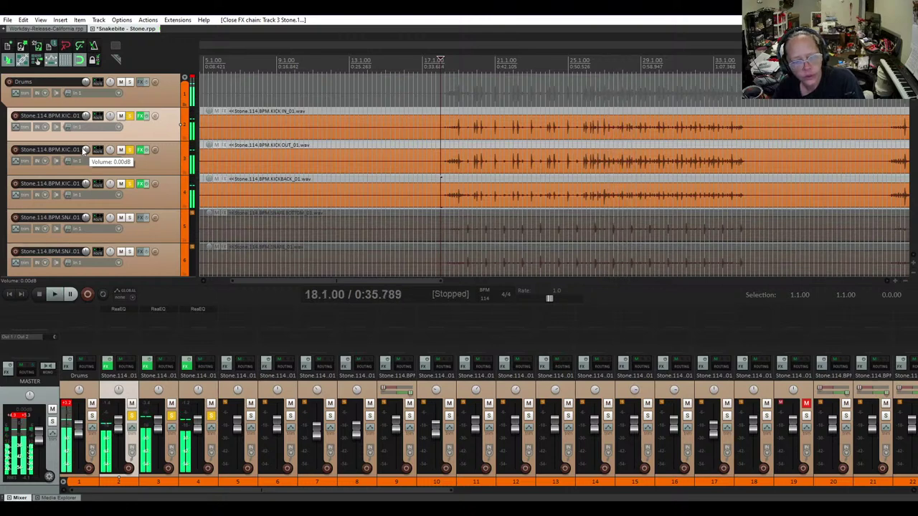
left_click(129, 116)
left_click(129, 150)
left_click(129, 184)
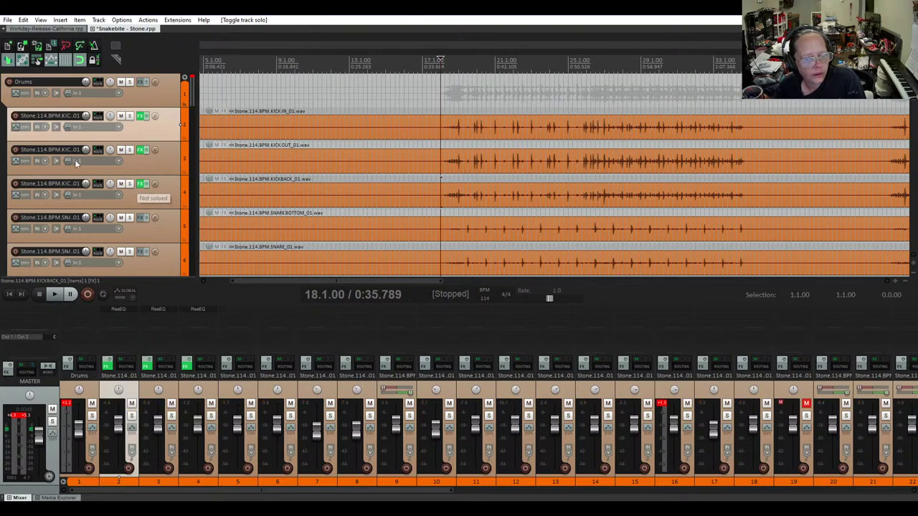
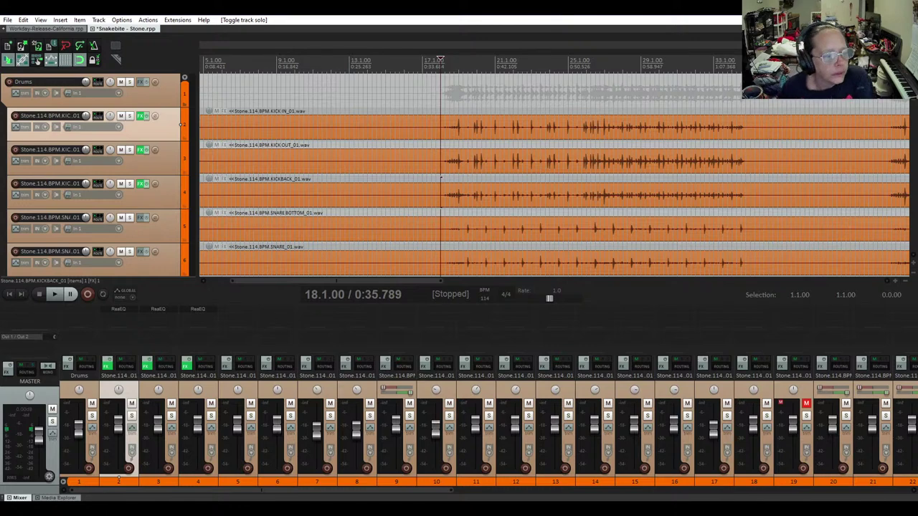
Solo the SNARE BOTTOM and SNARE tracks and listen to them together
scroll(150, 188, "down", 2)
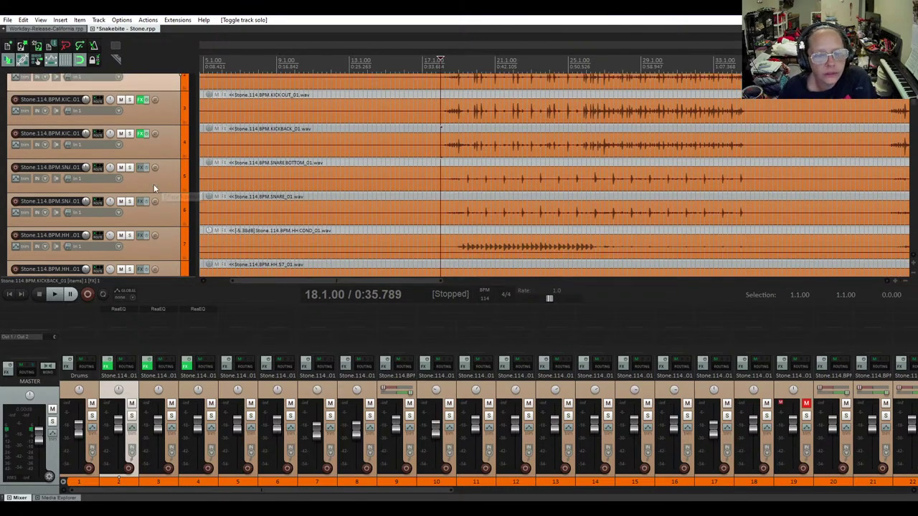
left_click(129, 168)
left_click(129, 201)
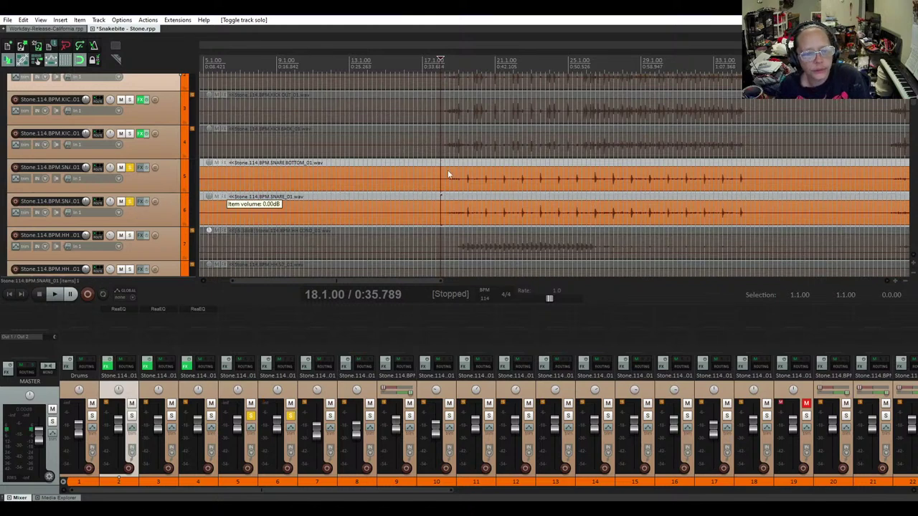
key("space")
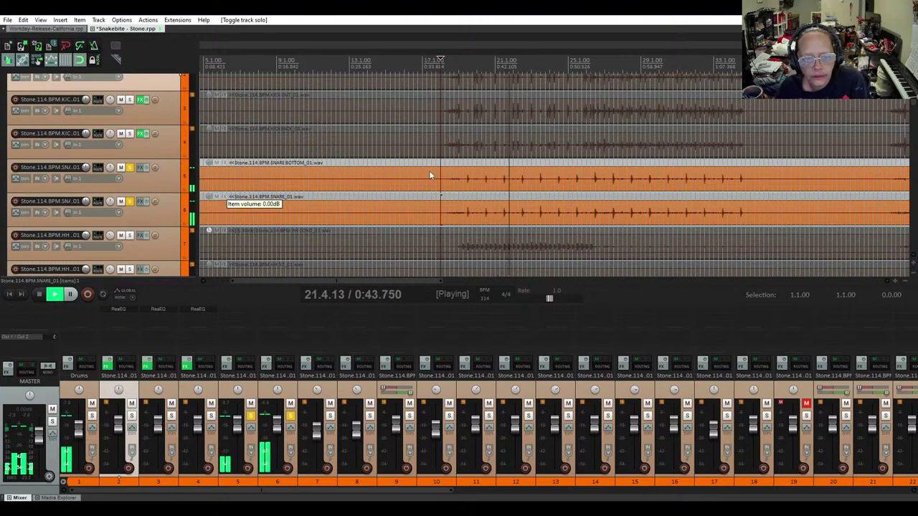
key("space")
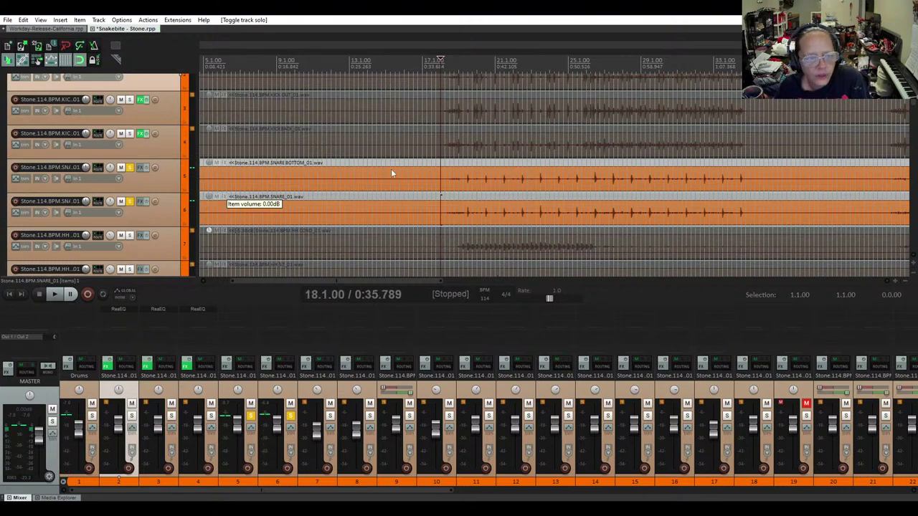
Add ReaEQ (Cockos) to the SNARE BOTTOM track and remove its disabled fifth band
left_click(141, 168)
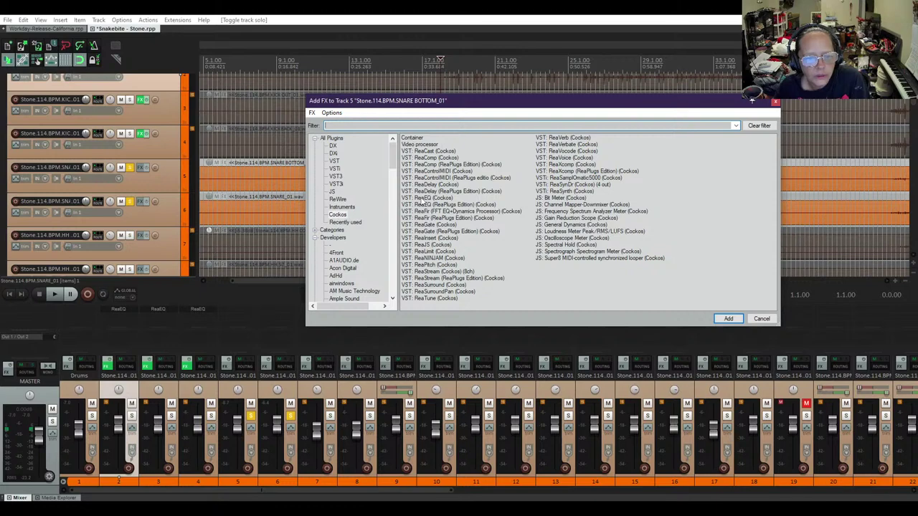
double_click(422, 197)
left_click_drag(203, 37, 467, 129)
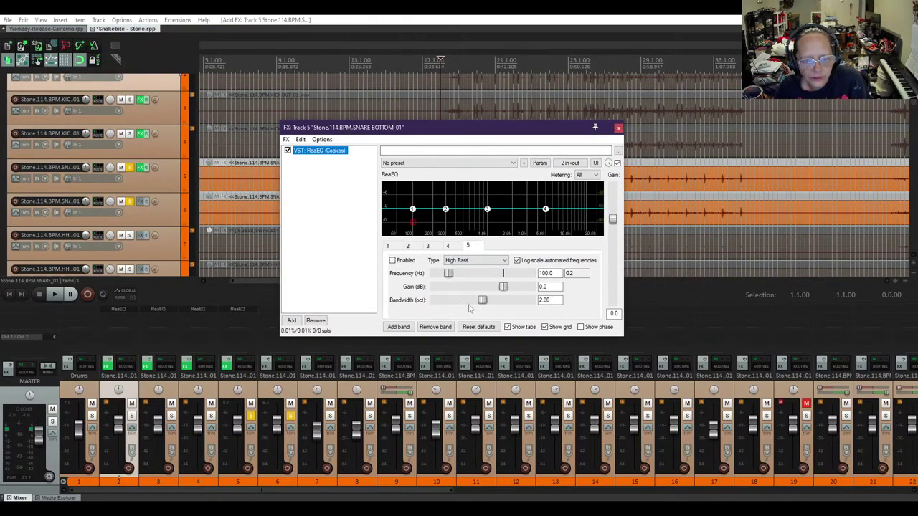
left_click(426, 327)
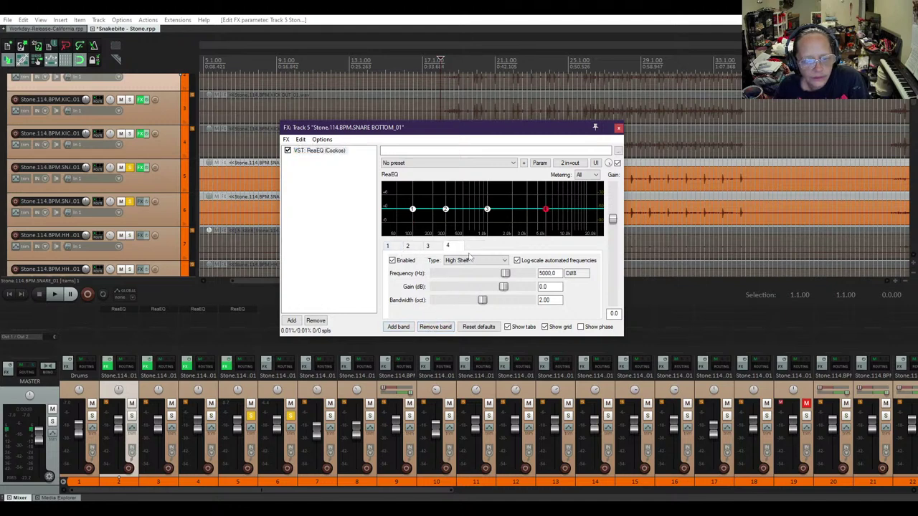
Make band 1 of the SNARE BOTTOM EQ a 100 Hz High Pass with a 2.00 octave bandwidth and uncover the snare tracks
left_click(387, 246)
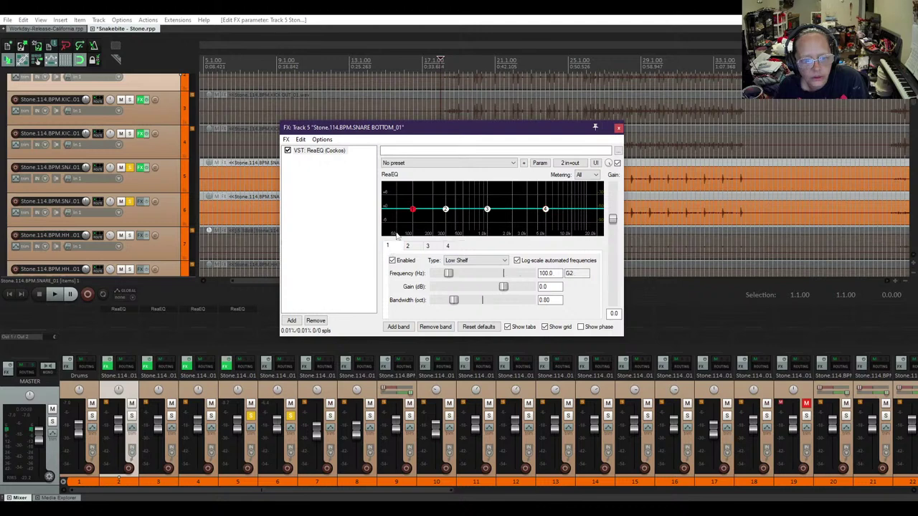
left_click(453, 260)
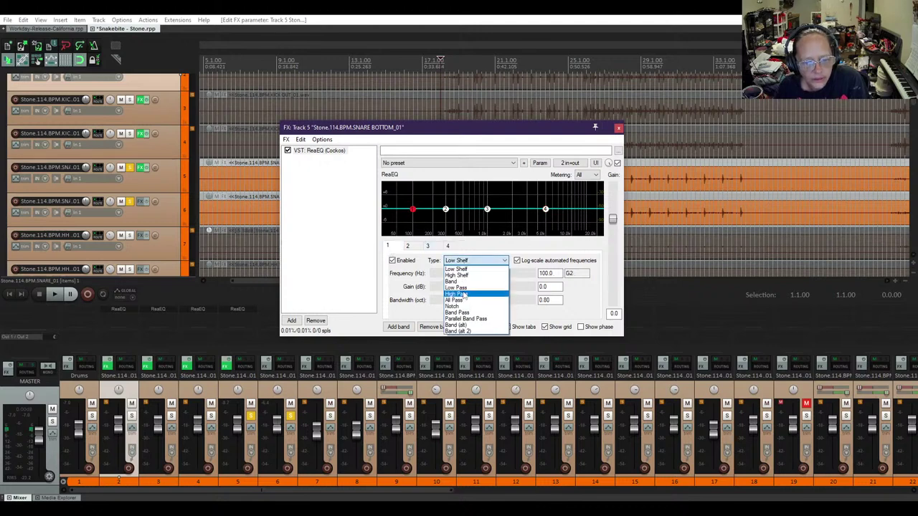
left_click(464, 294)
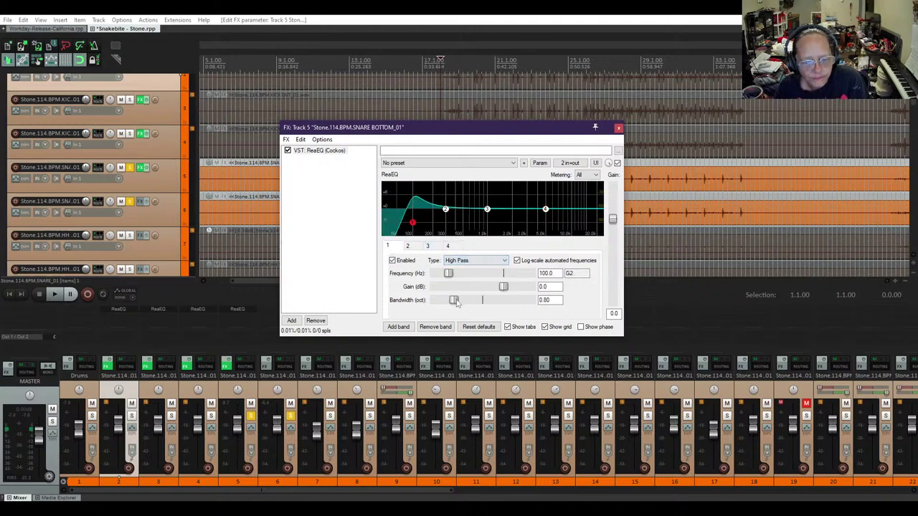
double_click(455, 301)
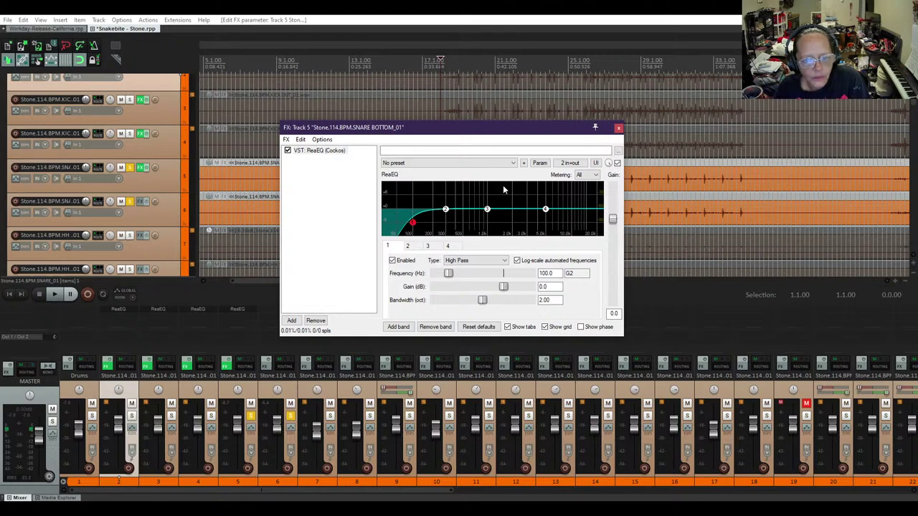
left_click_drag(480, 127, 448, 224)
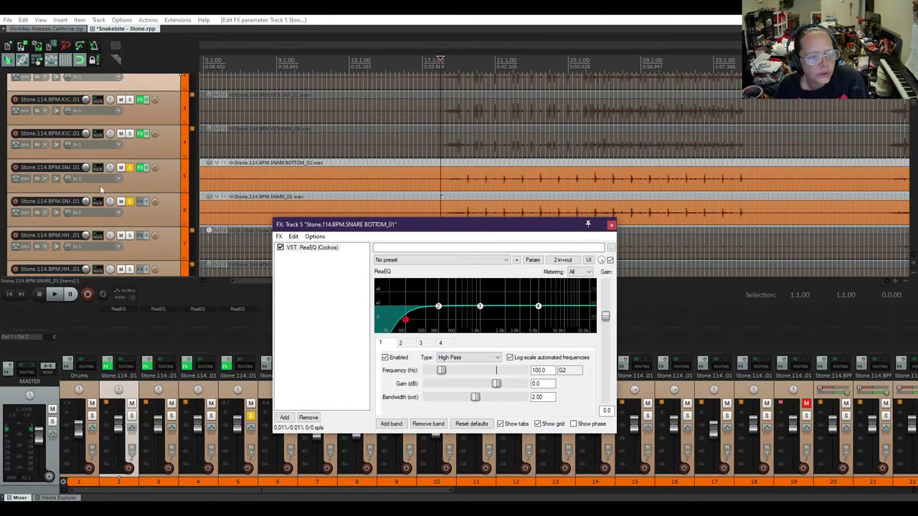
Solo only SNARE BOTTOM and, while listening, boost its EQ band 2 by 4.6 dB at 436.2 Hz with a 0.54 octave bandwidth
left_click(129, 202)
key("space")
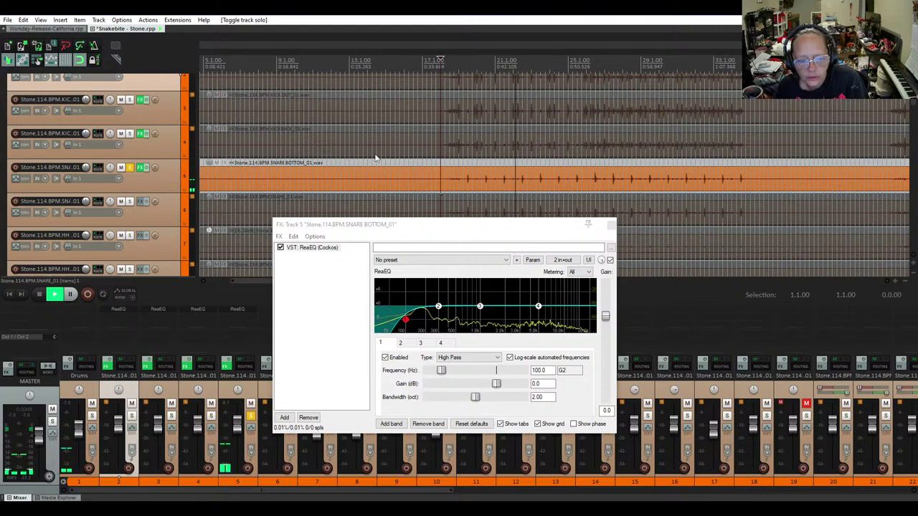
key("space")
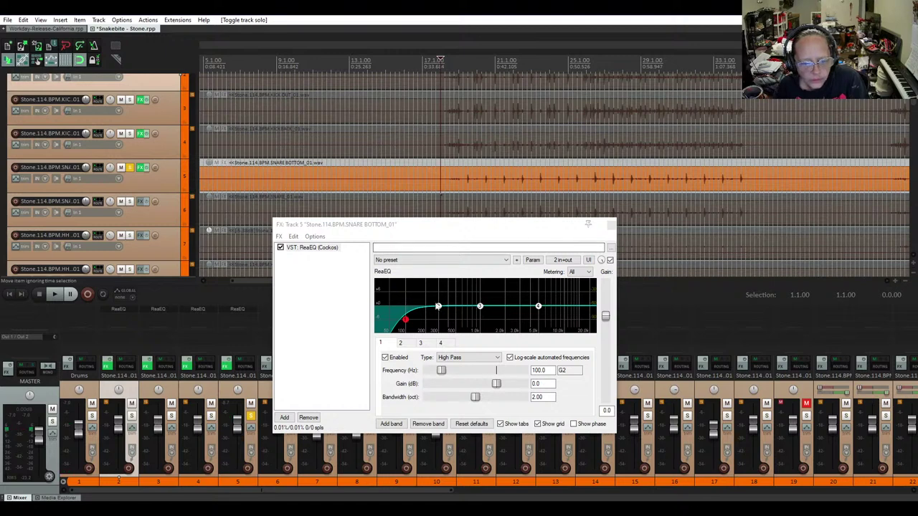
left_click(438, 308)
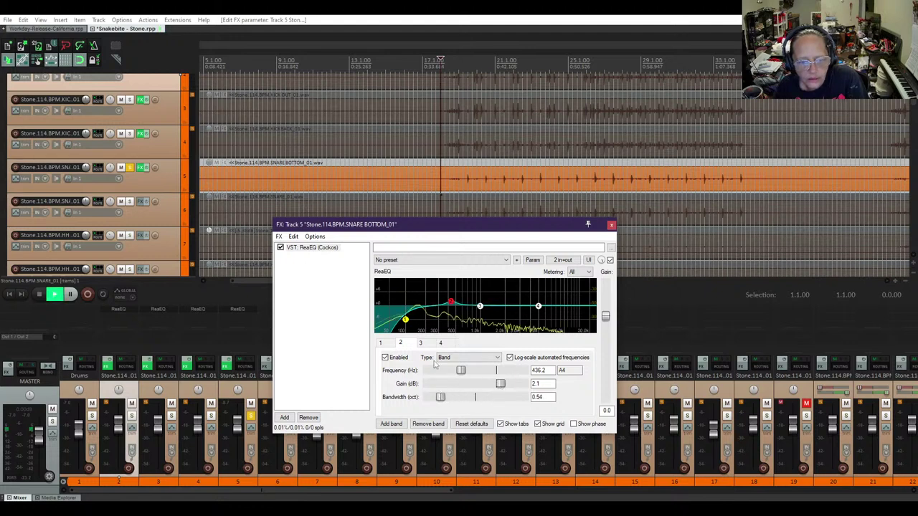
left_click(444, 203)
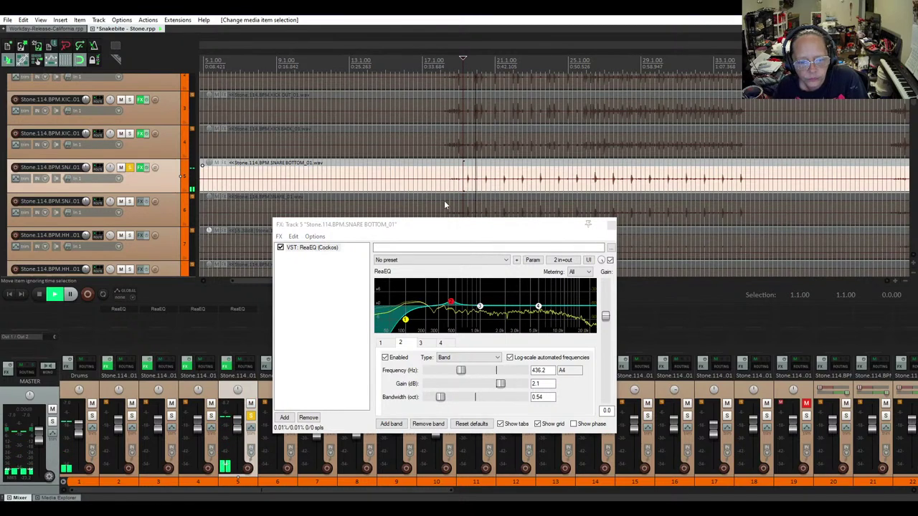
left_click_drag(451, 302, 452, 298)
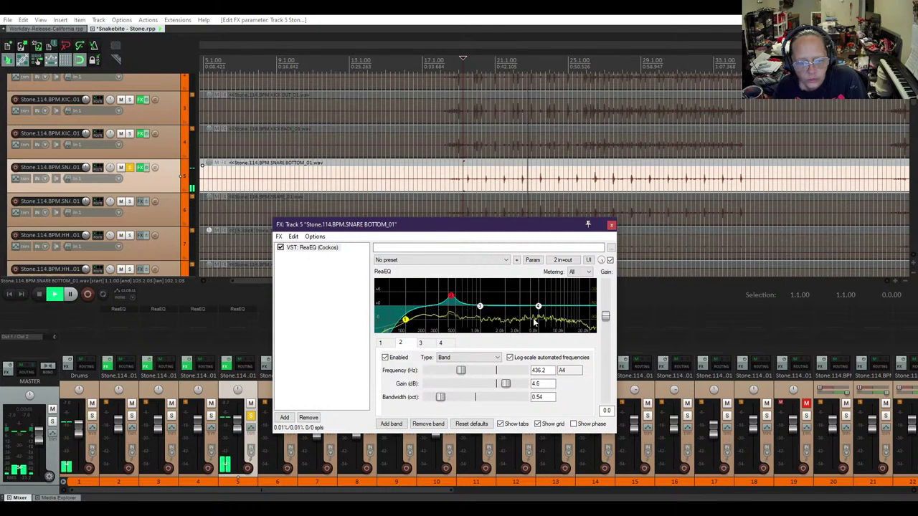
Lower the High Shelf band of the SNARE BOTTOM EQ to -3.3 dB at 4871.7 Hz, stop playback and unsolo the track
left_click_drag(537, 311, 537, 318)
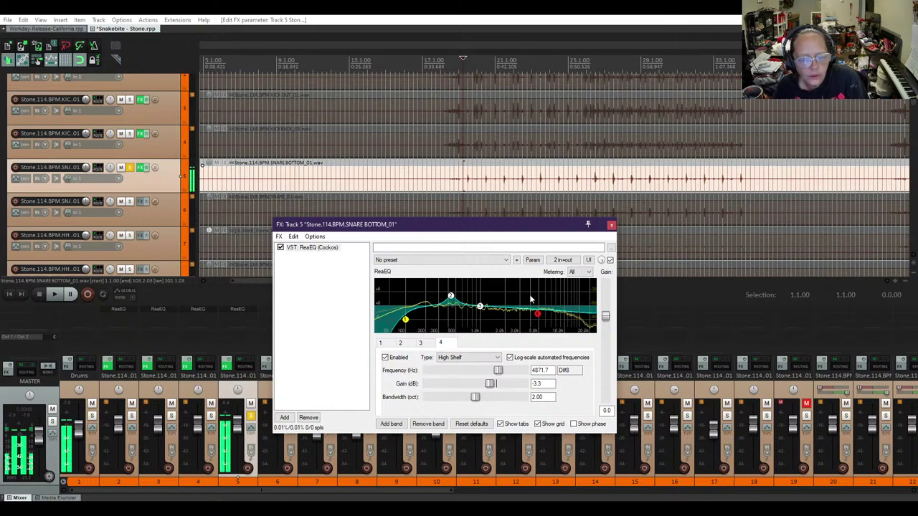
key("space")
left_click(130, 169)
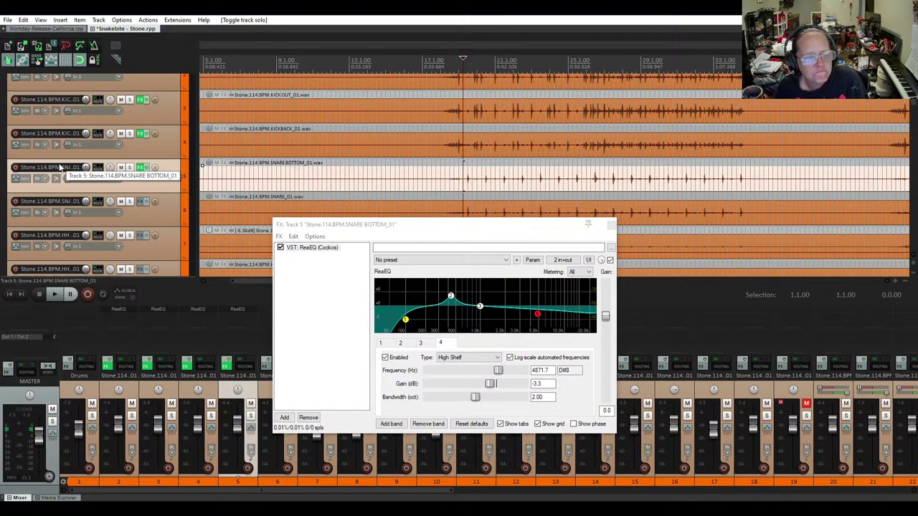
Copy the SNARE BOTTOM EQ onto the SNARE track, open it and listen to both snare tracks in solo
left_click(142, 201)
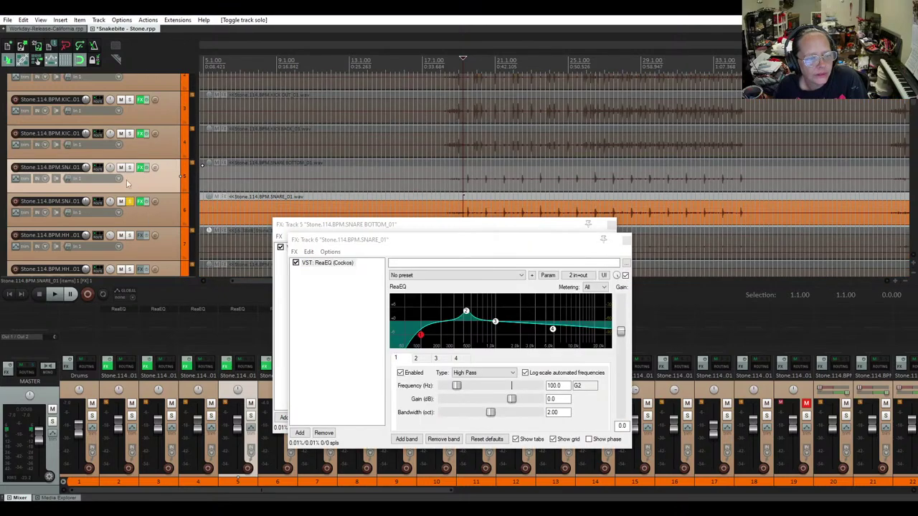
left_click(362, 179)
key("space")
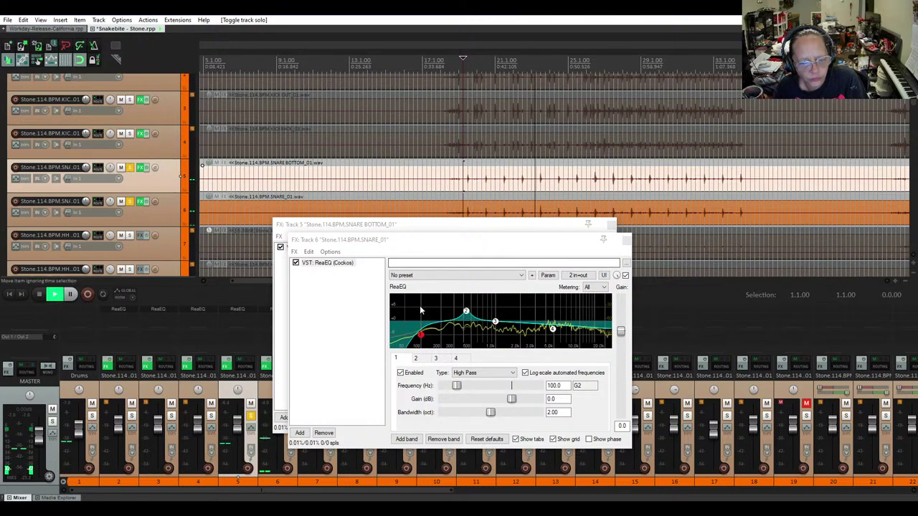
key("space")
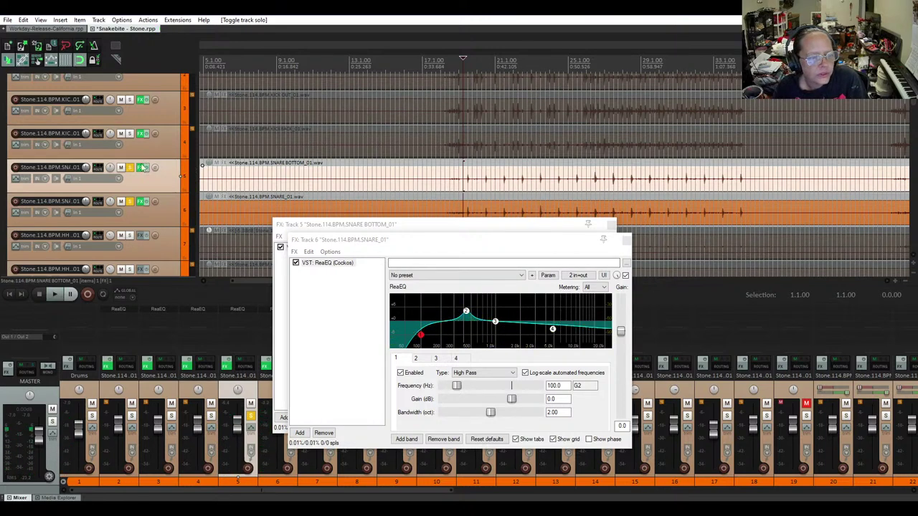
Solo only the SNARE track and compare its sound with EQ band 2 enabled and disabled
left_click(122, 168)
key("space")
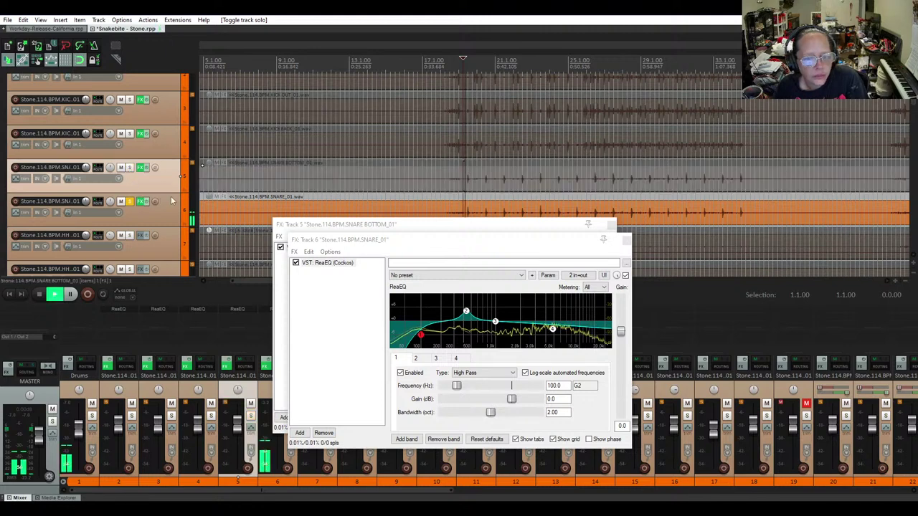
key("space")
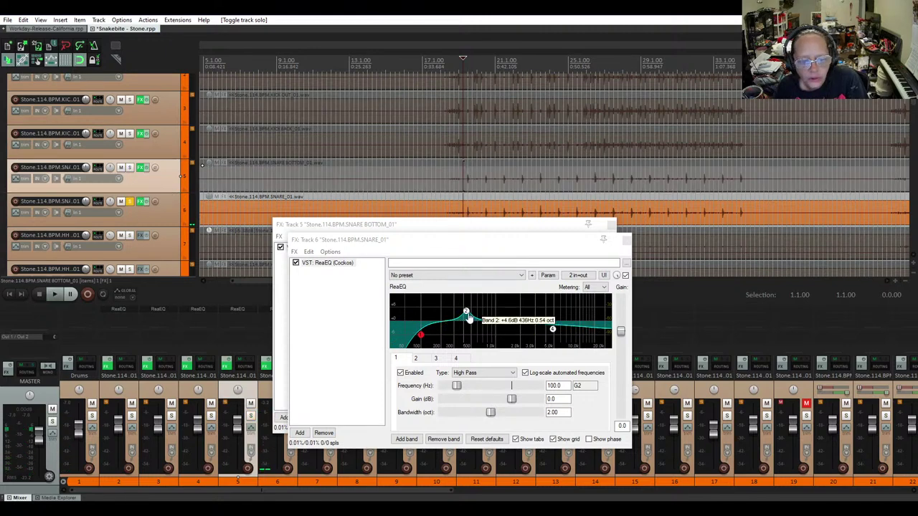
left_click(467, 315)
key("space")
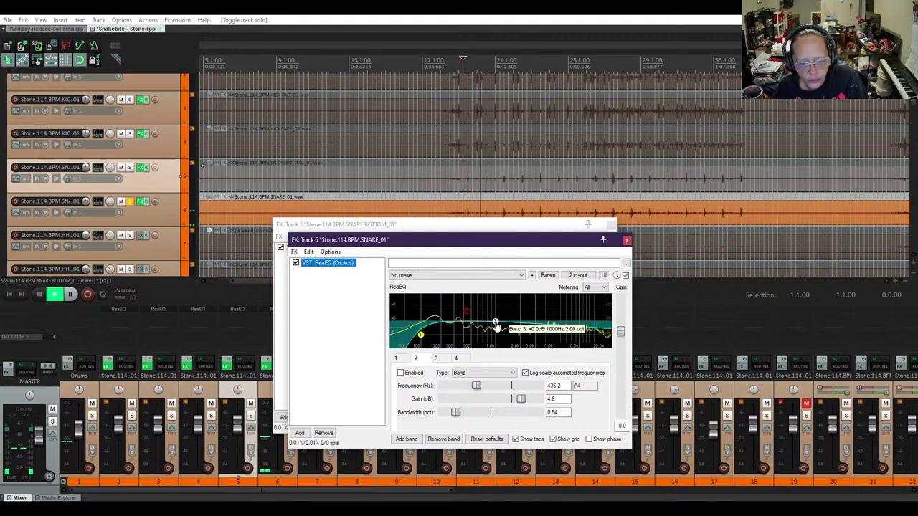
key("space")
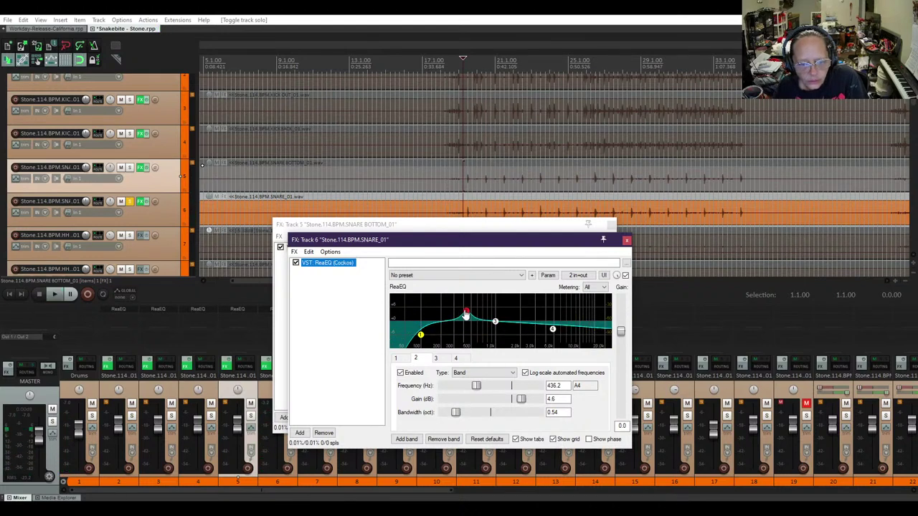
Turn band 2 of the SNARE EQ into a -7.7 dB cut at 1350.5 Hz while listening, and stop playback
left_click_drag(468, 322, 468, 332)
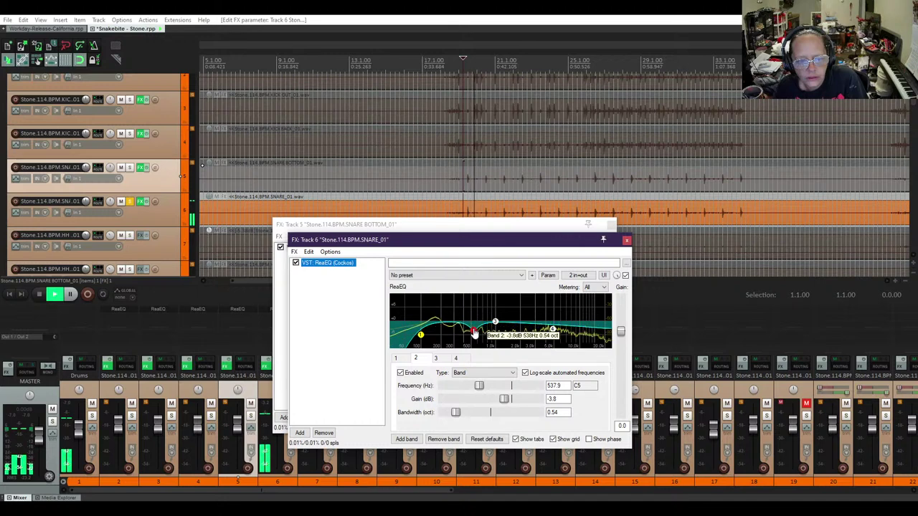
left_click_drag(474, 336, 506, 344)
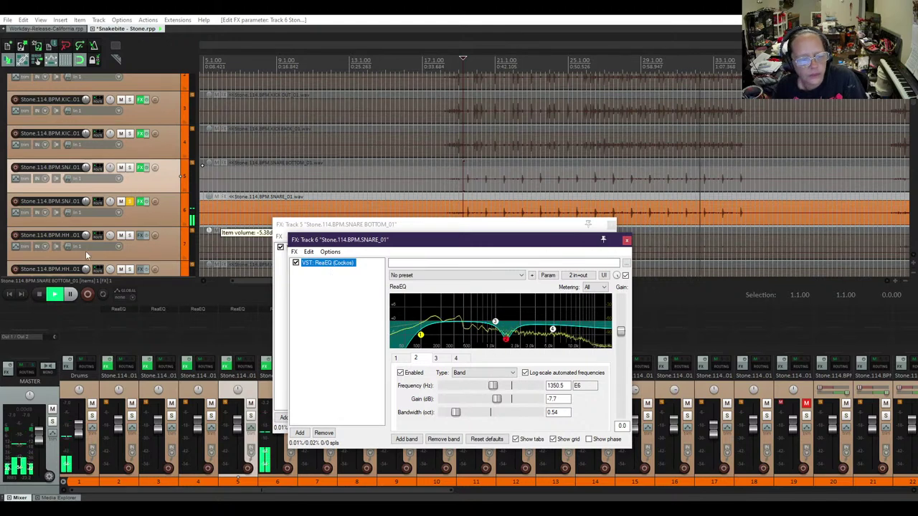
left_click(37, 297)
Solo SNARE BOTTOM alongside SNARE, play both together and close the two effect windows
left_click(129, 167)
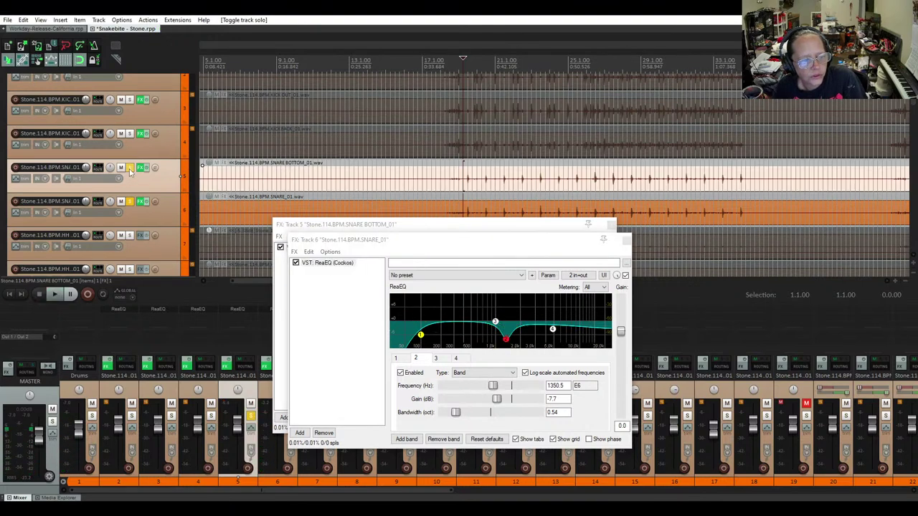
key("space")
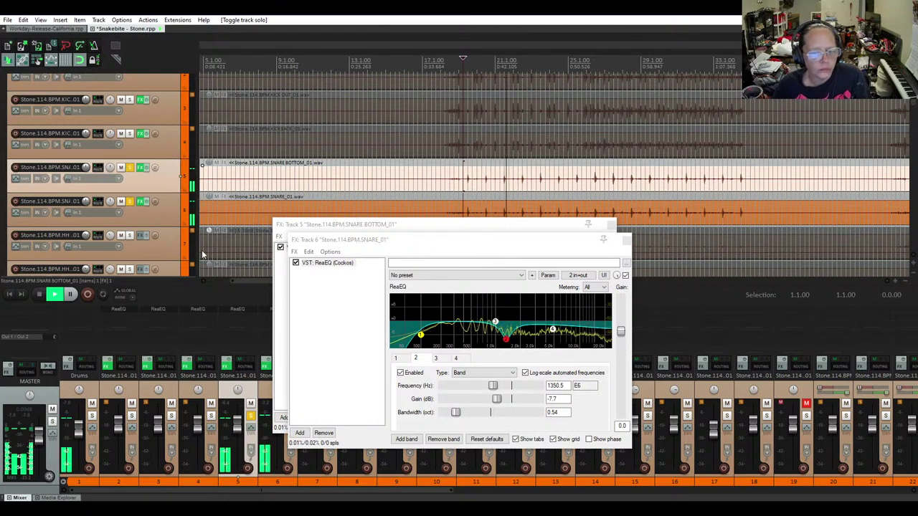
left_click(625, 239)
left_click(610, 224)
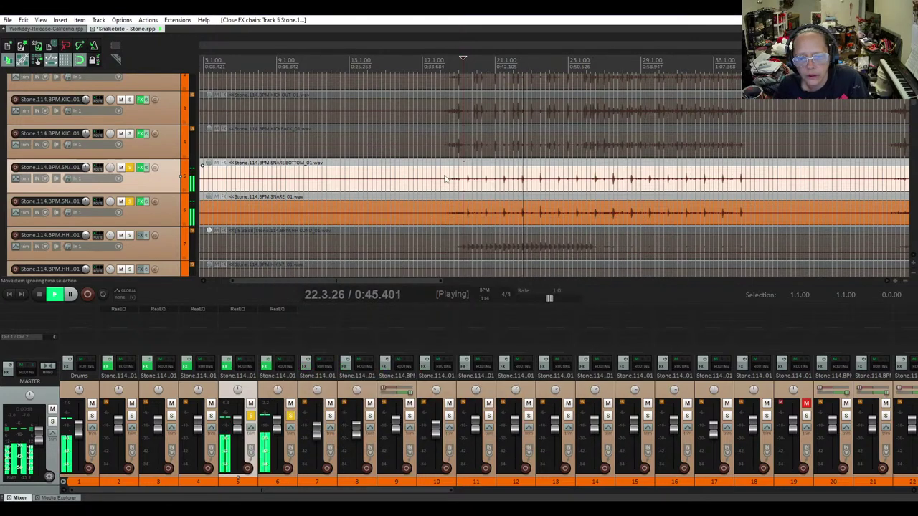
Stop playback, take SNARE BOTTOM and SNARE out of solo, and listen to the whole drum group
left_click(40, 294)
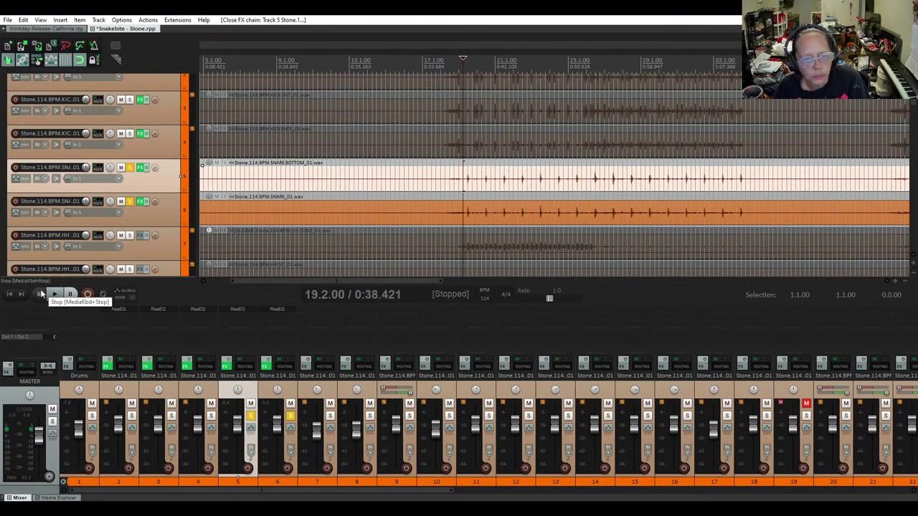
left_click(129, 167)
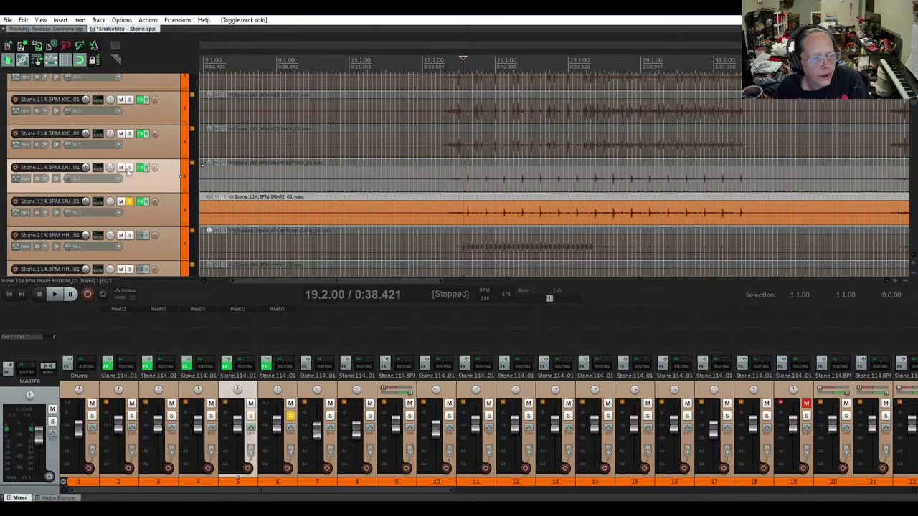
left_click(129, 203)
scroll(137, 115, "up", 1)
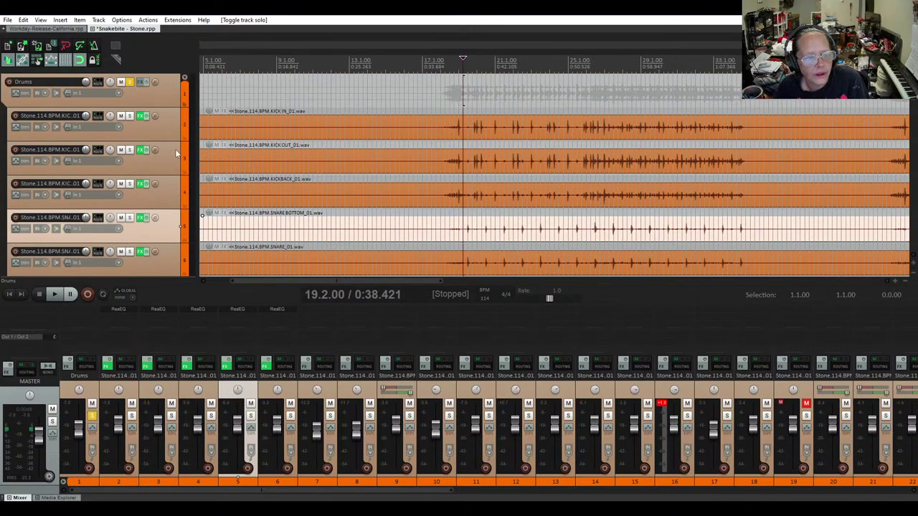
scroll(177, 153, "down", 2)
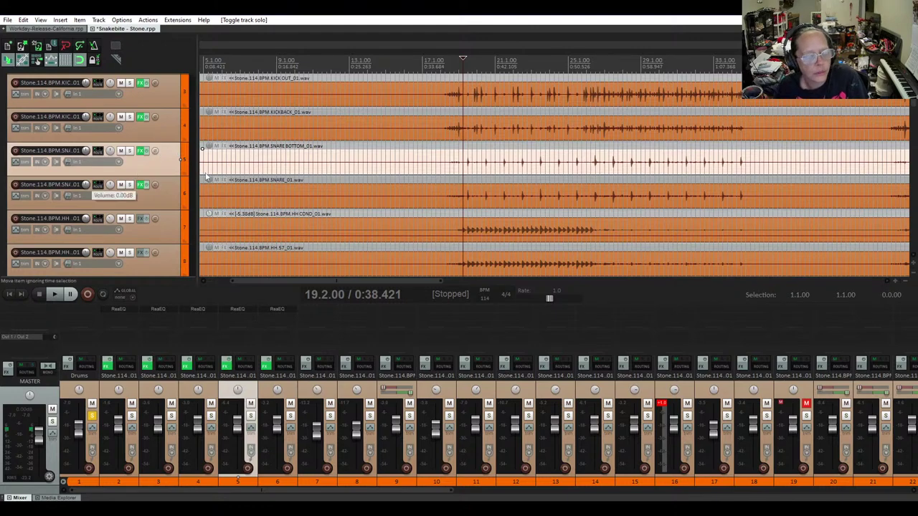
key("space")
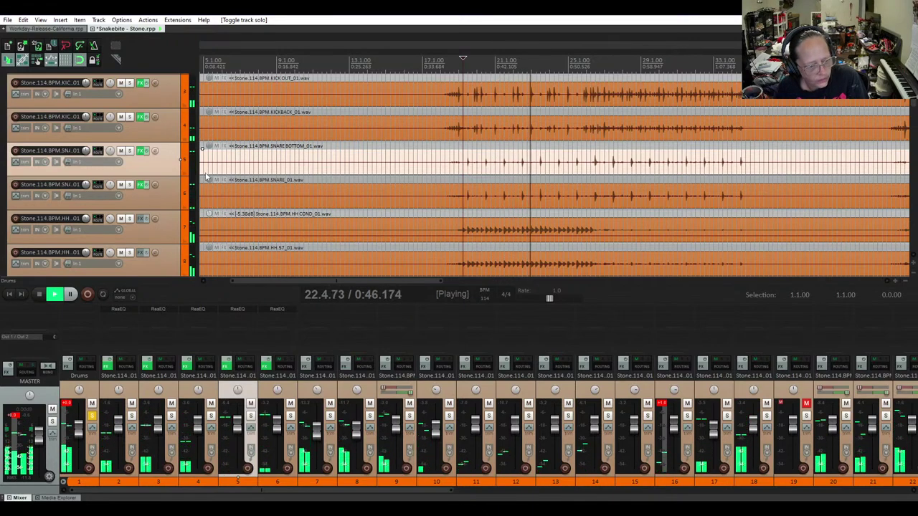
key("space")
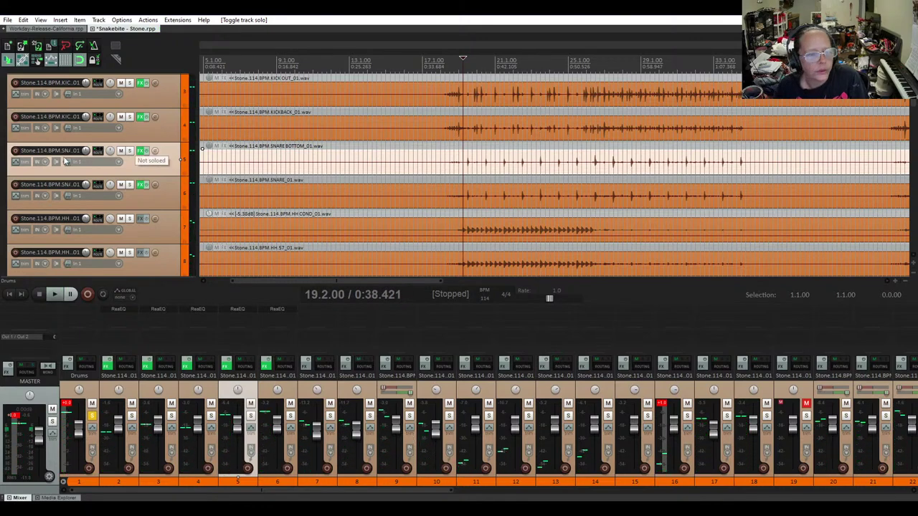
Audition the RIDE track alone in solo during playback, then bring back the full drum group
scroll(60, 151, "up", 2)
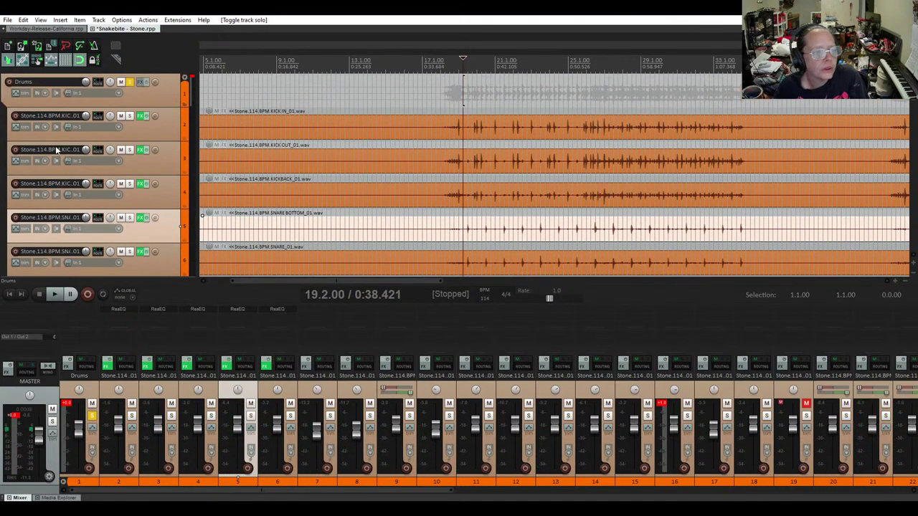
scroll(56, 149, "down", 4)
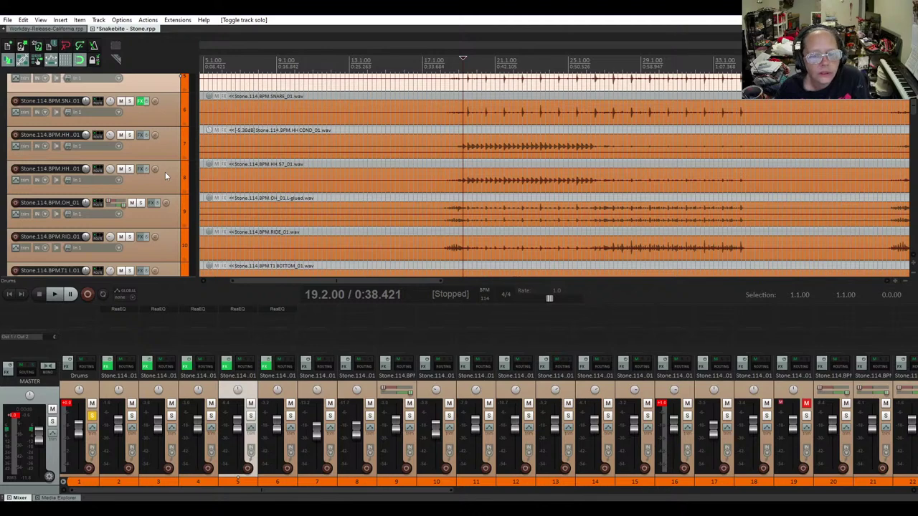
scroll(133, 229, "down", 1)
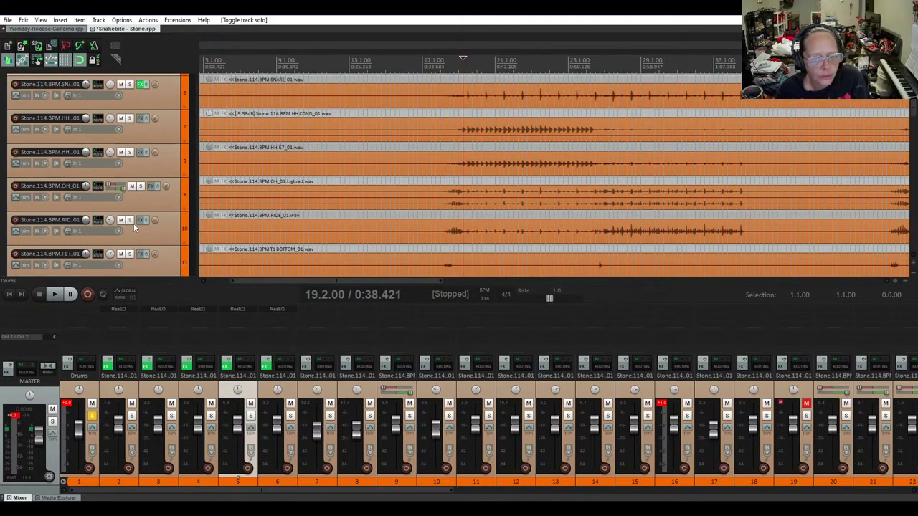
left_click(129, 205)
key("space")
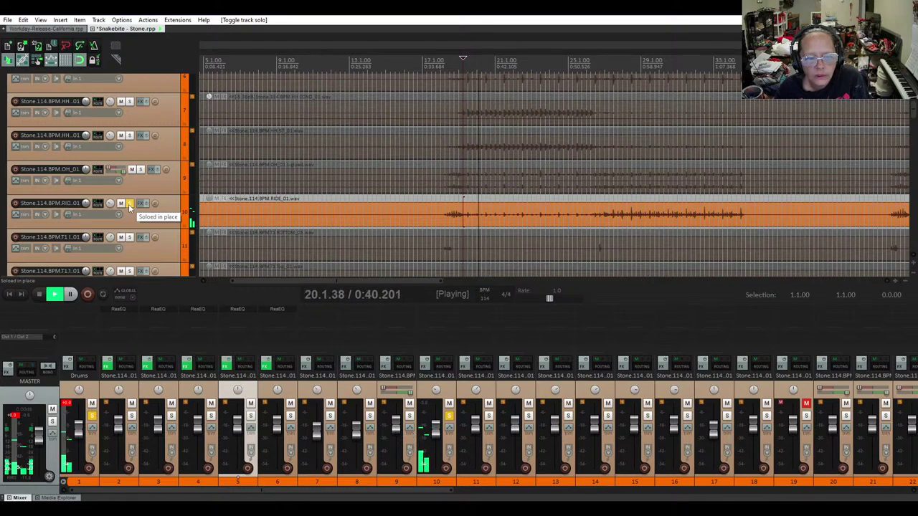
left_click(129, 204)
Audition the TB and Nuvo Far tracks one after the other in solo while the drums keep playing
scroll(131, 188, "down", 4)
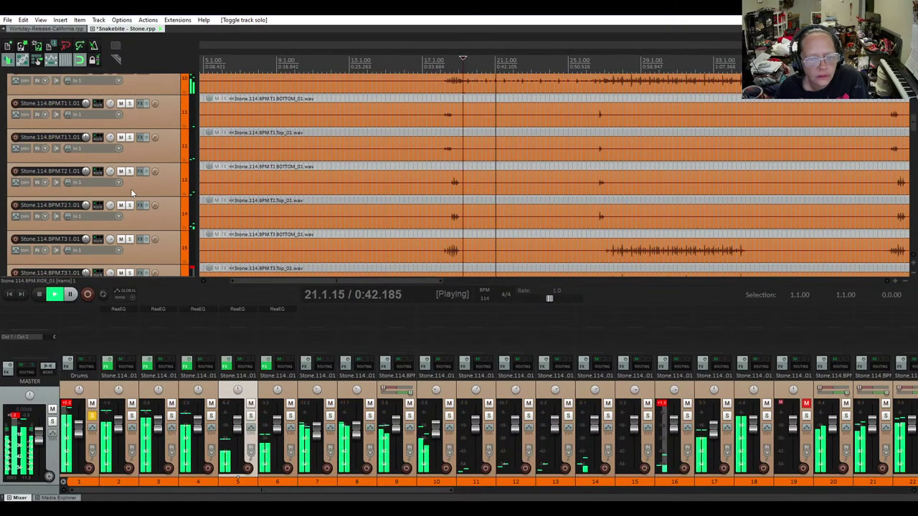
scroll(131, 189, "down", 2)
scroll(130, 212, "down", 1)
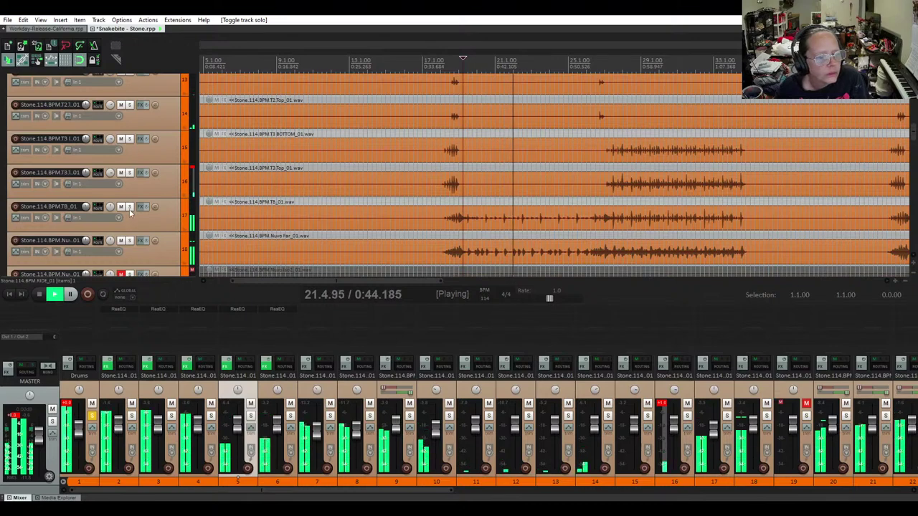
left_click(130, 207)
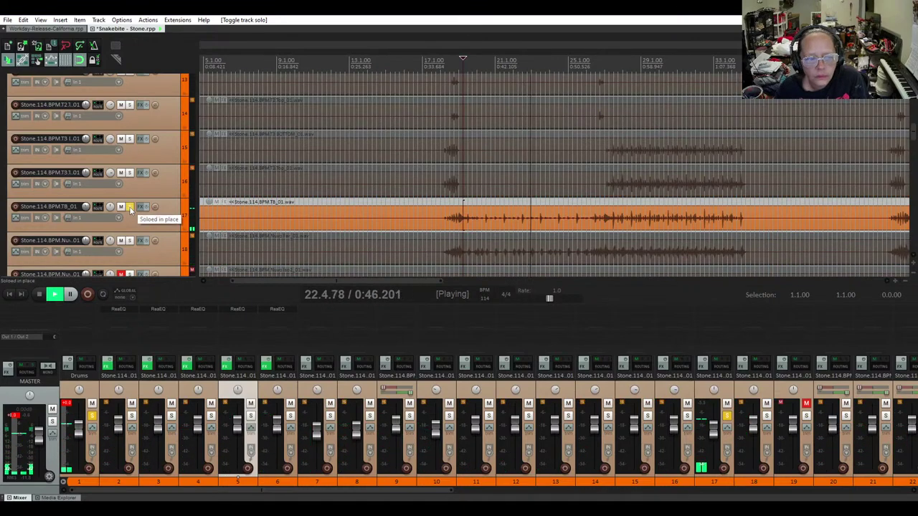
left_click(129, 206)
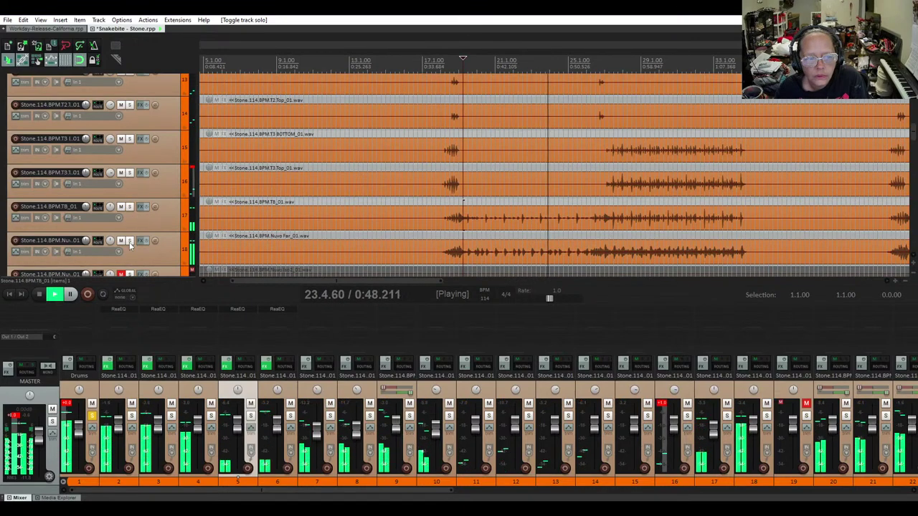
left_click(129, 240)
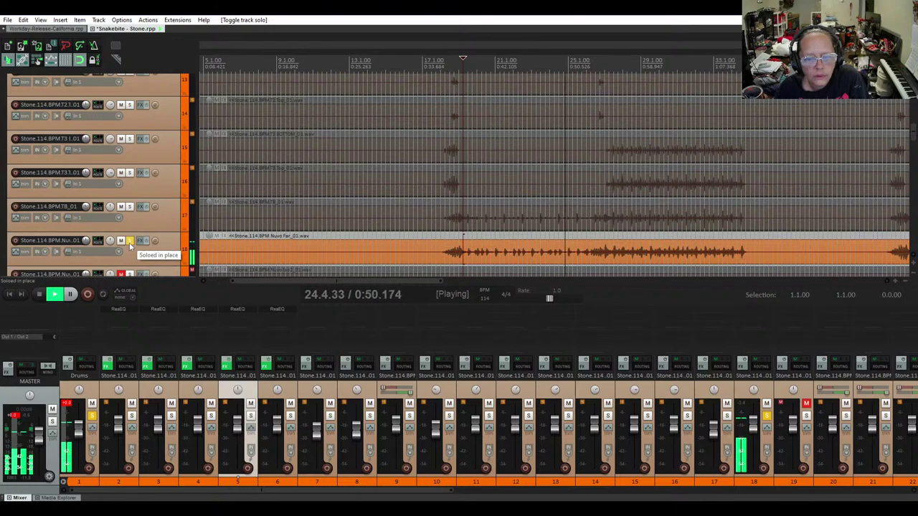
left_click(129, 241)
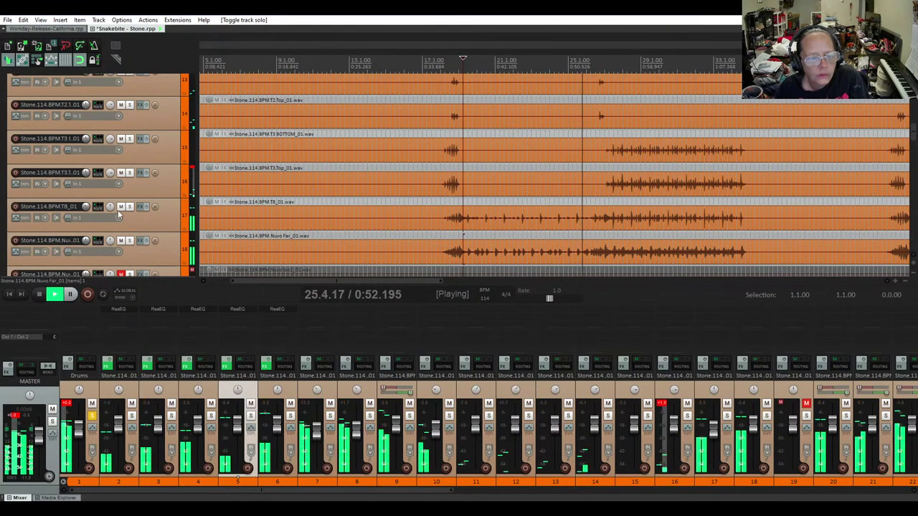
Mute the TB and Nuvo Far tracks and restart playback of the drums
left_click(121, 207)
left_click(120, 241)
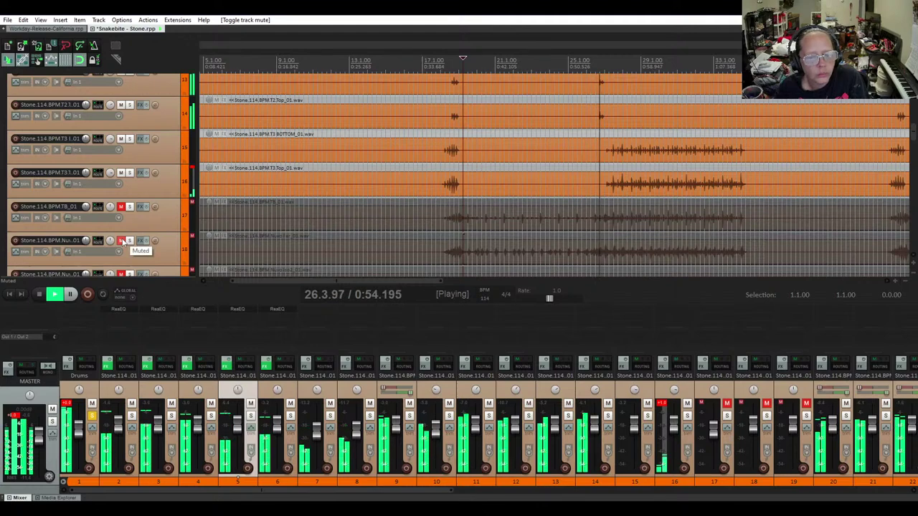
key("space")
key("space")
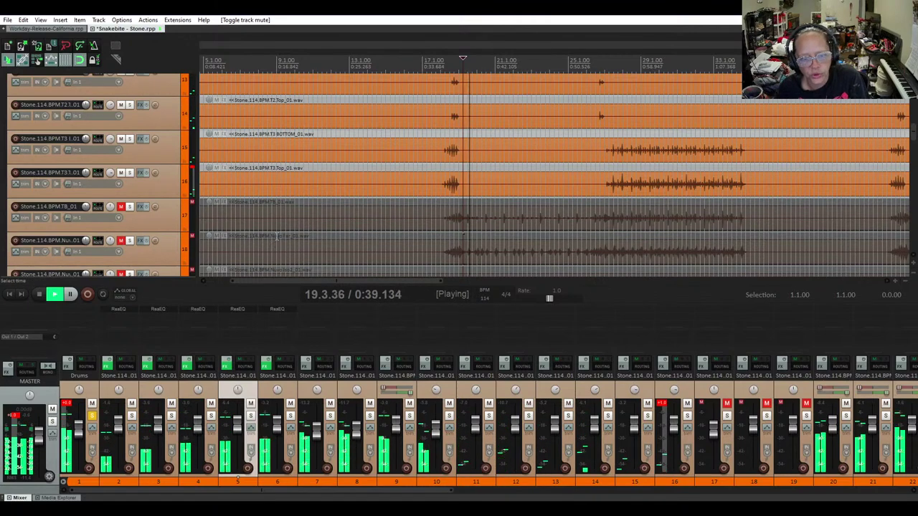
Listen to the drum group with the room tracks muted, select the HH COND track to check its fader, and stop playback
scroll(115, 169, "up", 2)
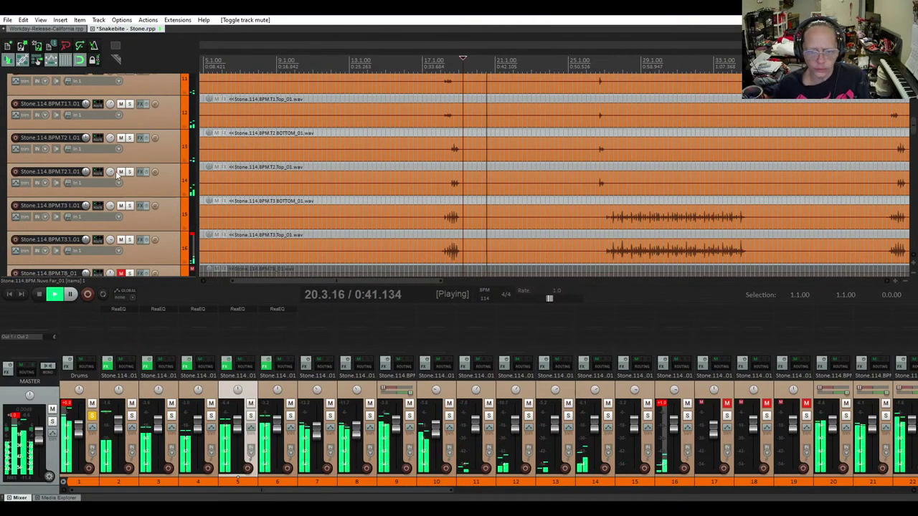
scroll(115, 172, "up", 8)
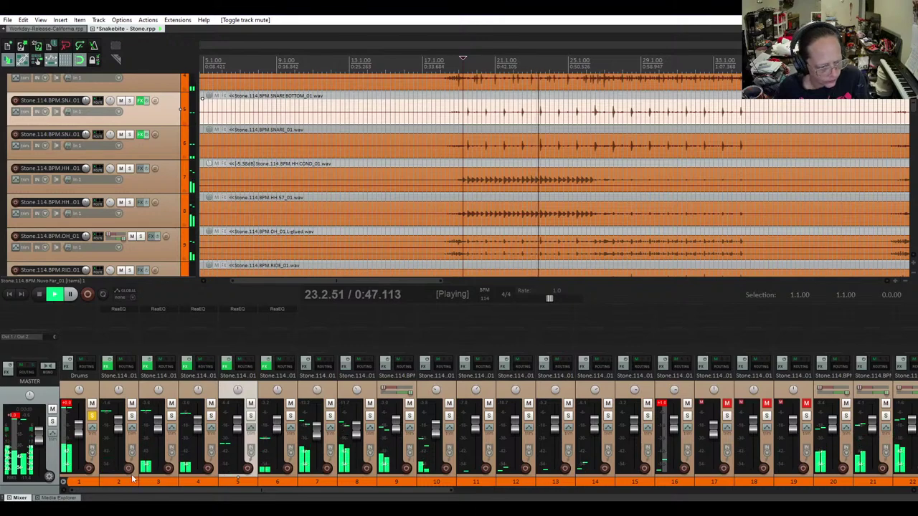
scroll(138, 493, "down", 1)
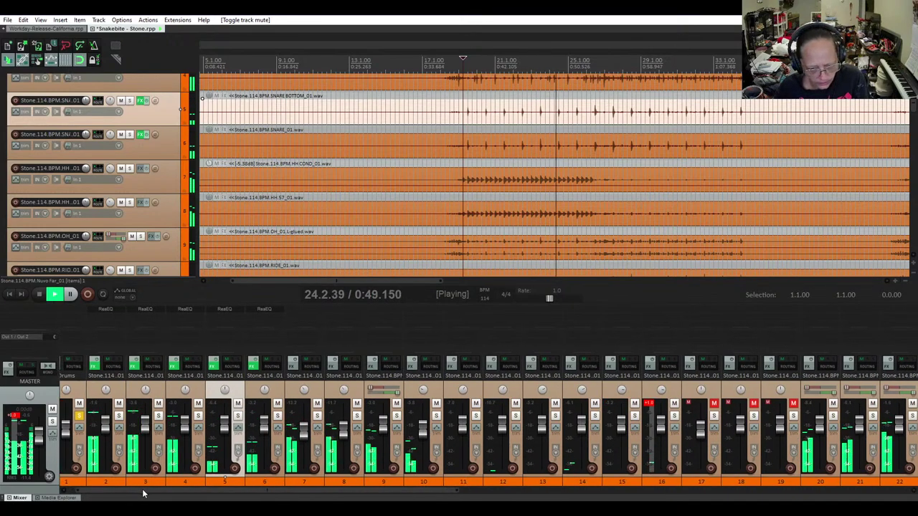
left_click(164, 184)
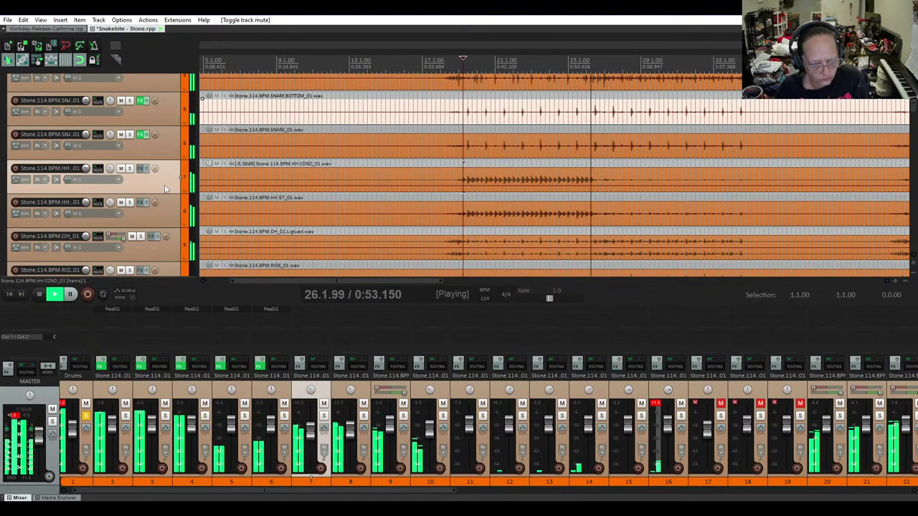
mouse_move(310, 436)
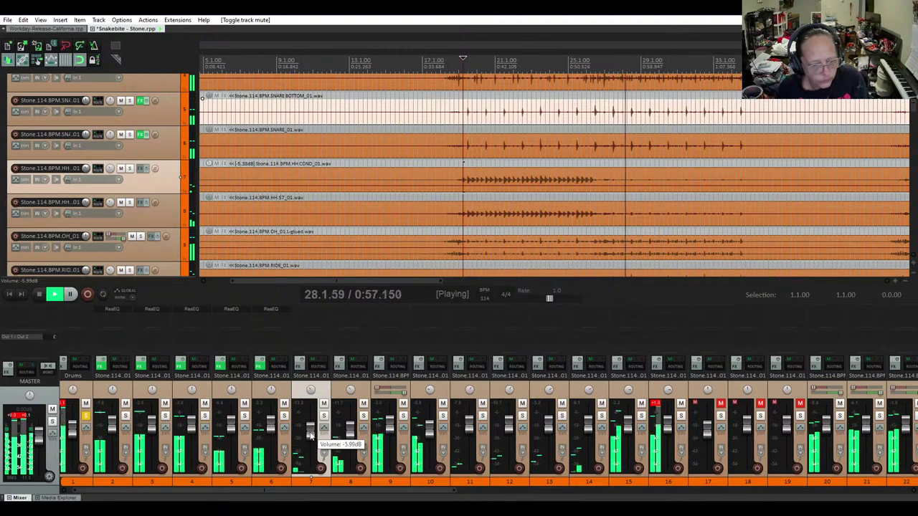
key("space")
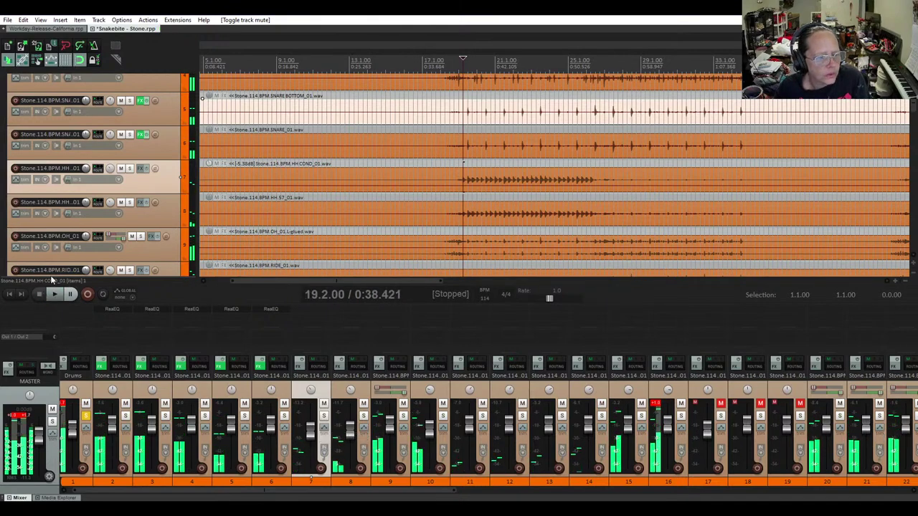
Listen to the RIDE and OH tracks separately in solo, clearing each solo after its playback
scroll(16, 179, "down", 2)
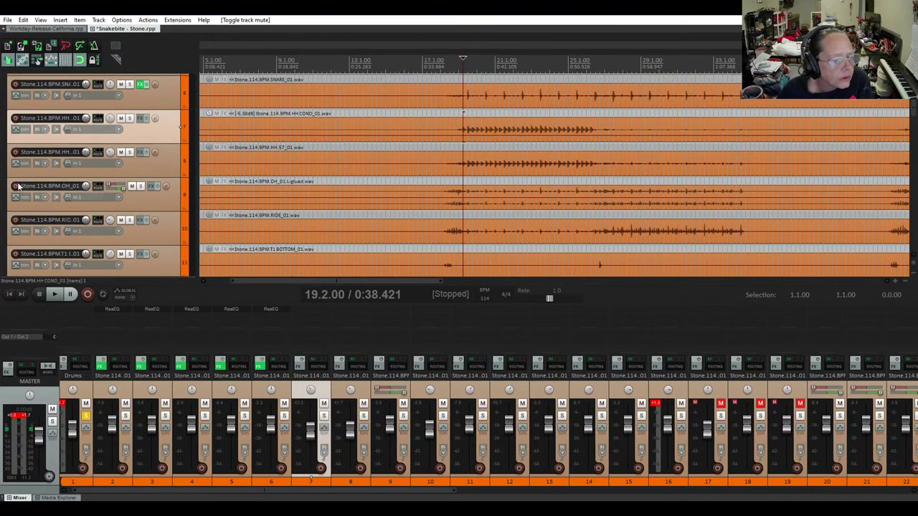
left_click(129, 220)
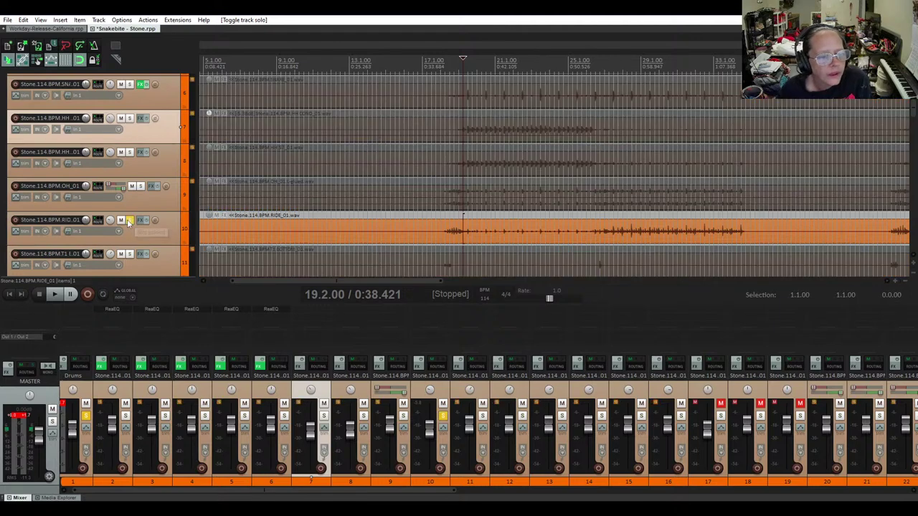
key("space")
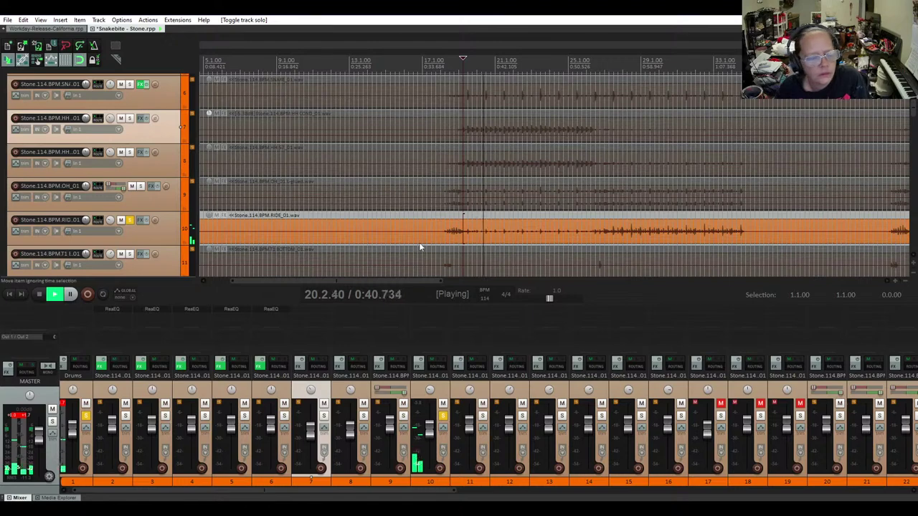
key("space")
left_click(130, 221)
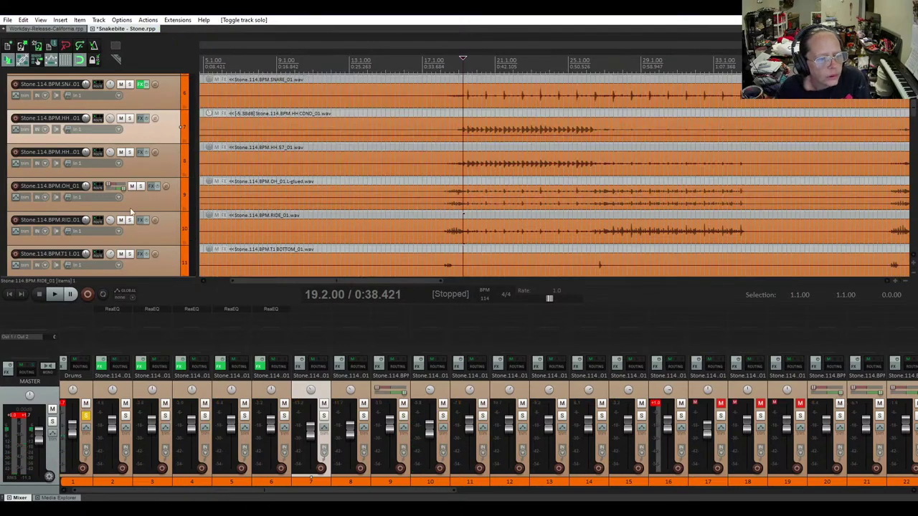
left_click(140, 187)
key("space")
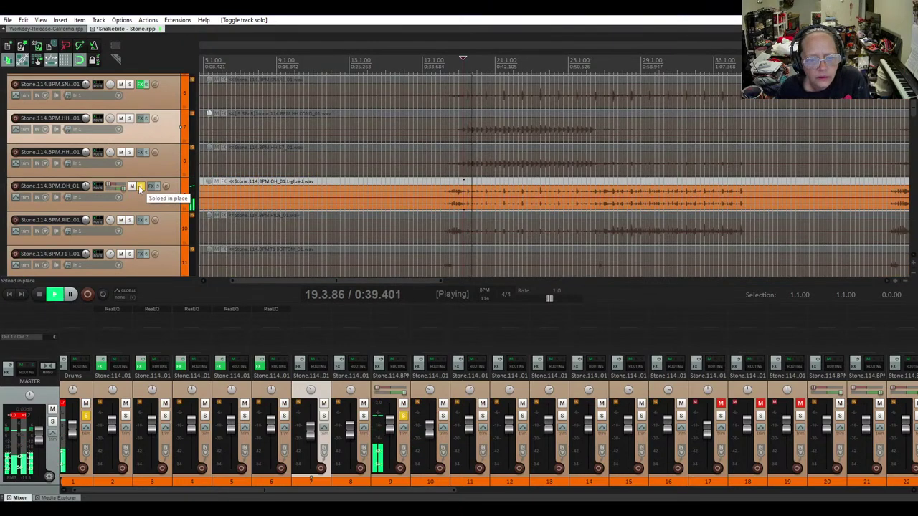
key("space")
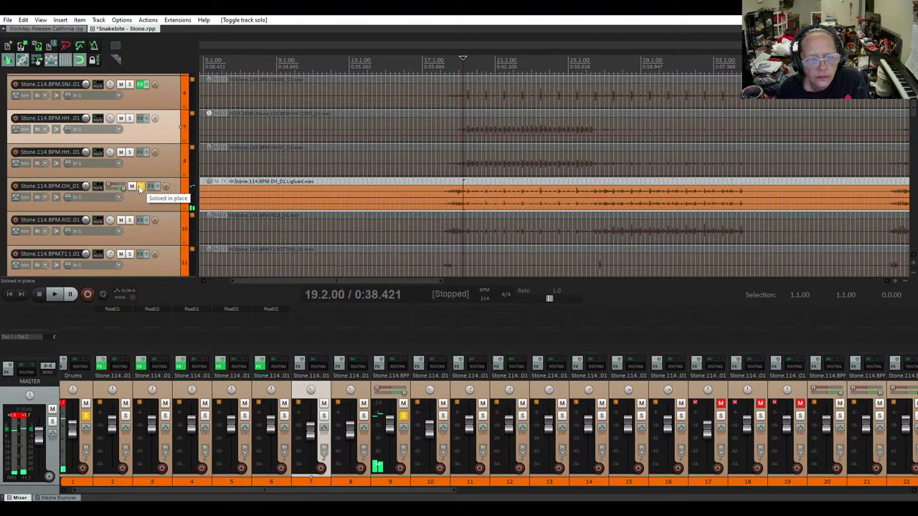
left_click(140, 187)
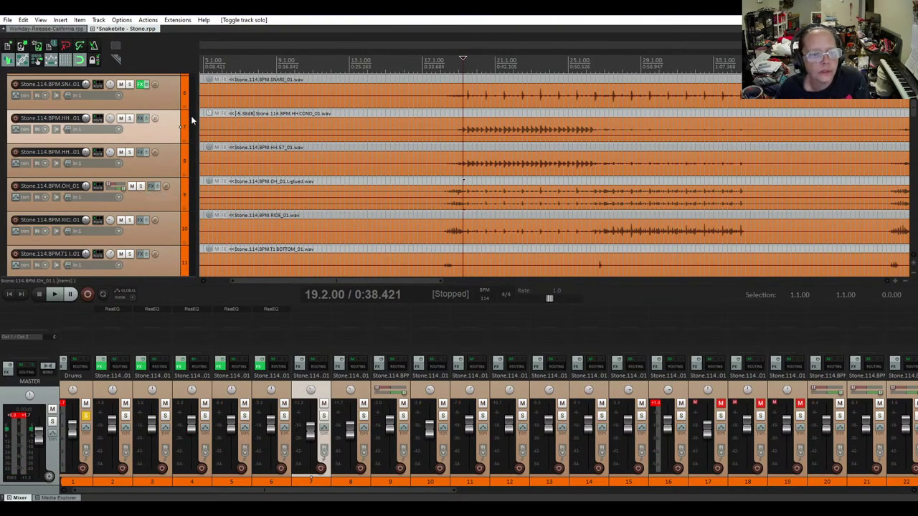
Lower the item volume of HH 57 to -4.78 dB and HH COND to -11.4 dB, and check the drums in playback
left_click_drag(349, 163, 350, 168)
left_click_drag(375, 134, 374, 138)
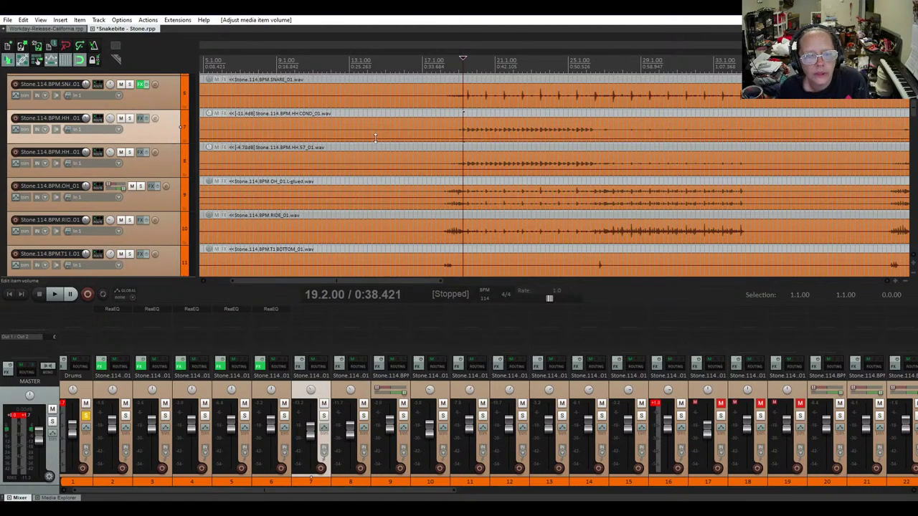
key("space")
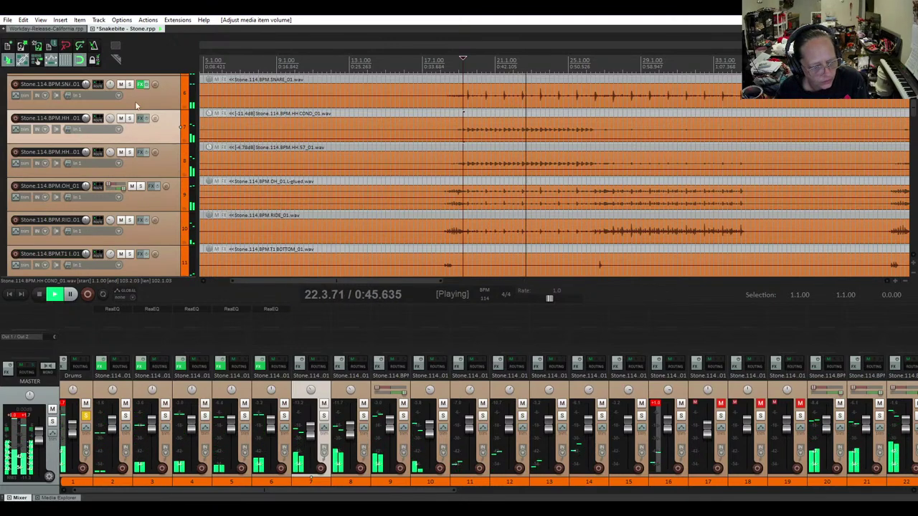
key("space")
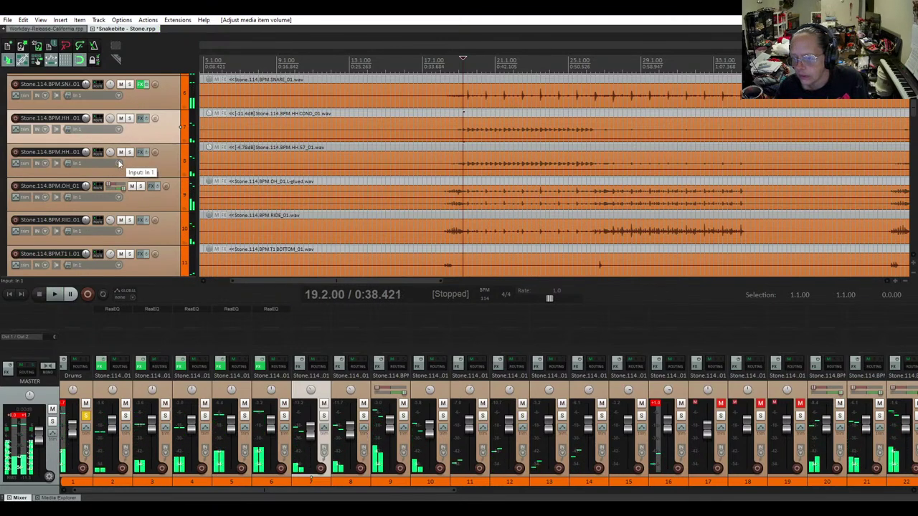
scroll(109, 171, "down", 6)
scroll(108, 171, "up", 5)
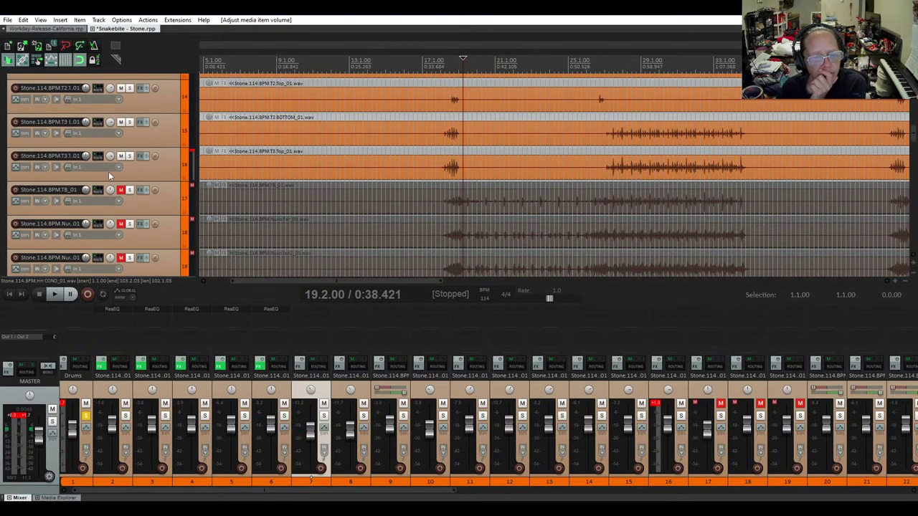
Listen to the KICK IN track in solo from bar 19, stop playback and clear its solo
scroll(109, 176, "up", 6)
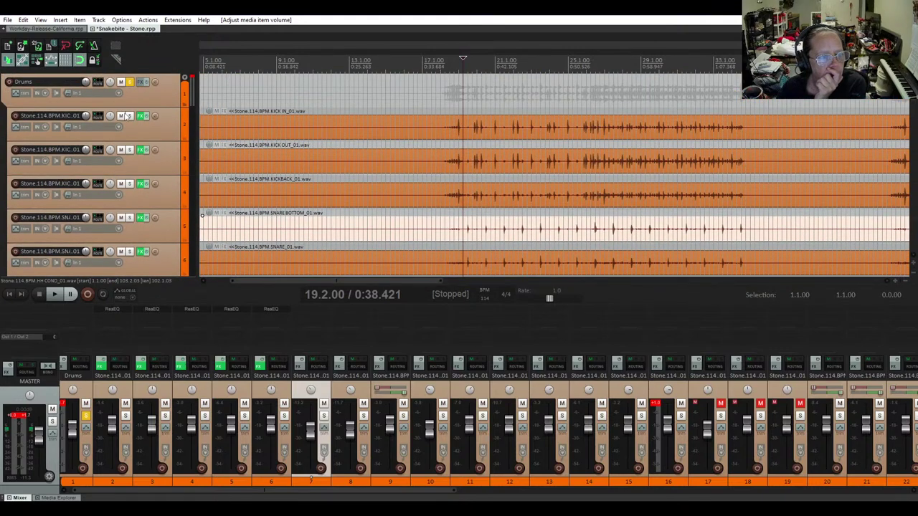
left_click(130, 118)
key("space")
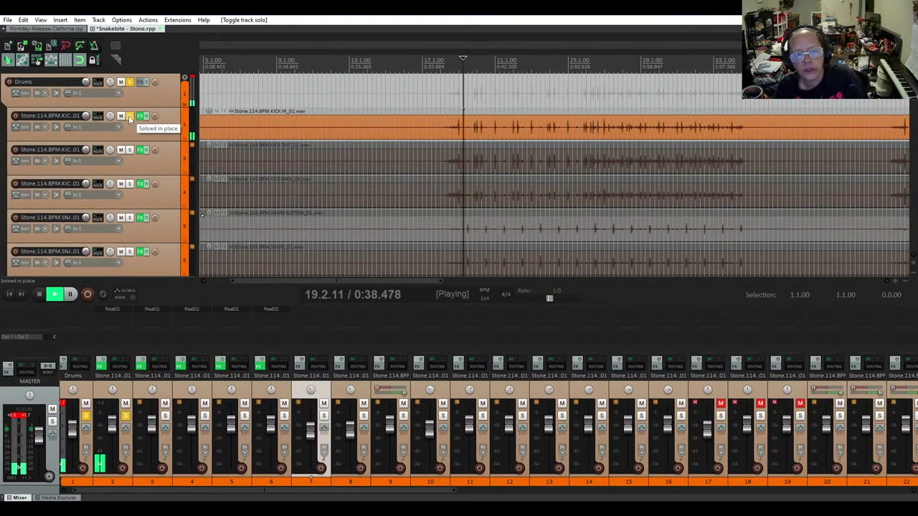
key("space")
left_click(129, 118)
Listen to the KICK IN, KICK OUT and KICKBACK tracks soloed together, and clear their solos after stopping playback
left_click(130, 116)
left_click(129, 149)
left_click(130, 184)
key("space")
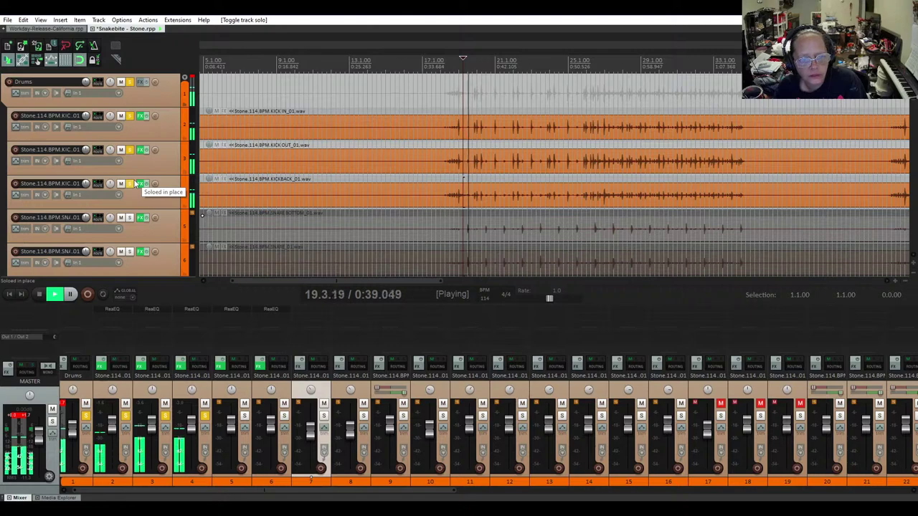
key("space")
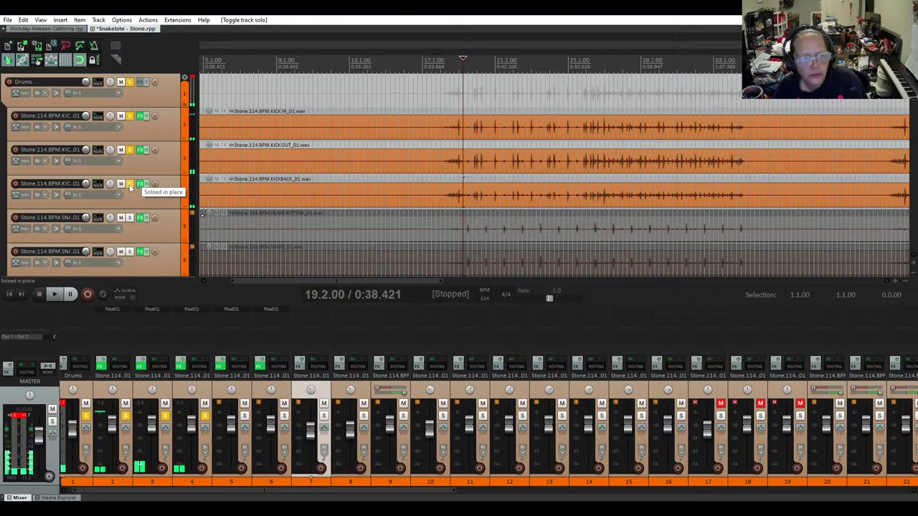
left_click(130, 184)
left_click(130, 150)
left_click(126, 122)
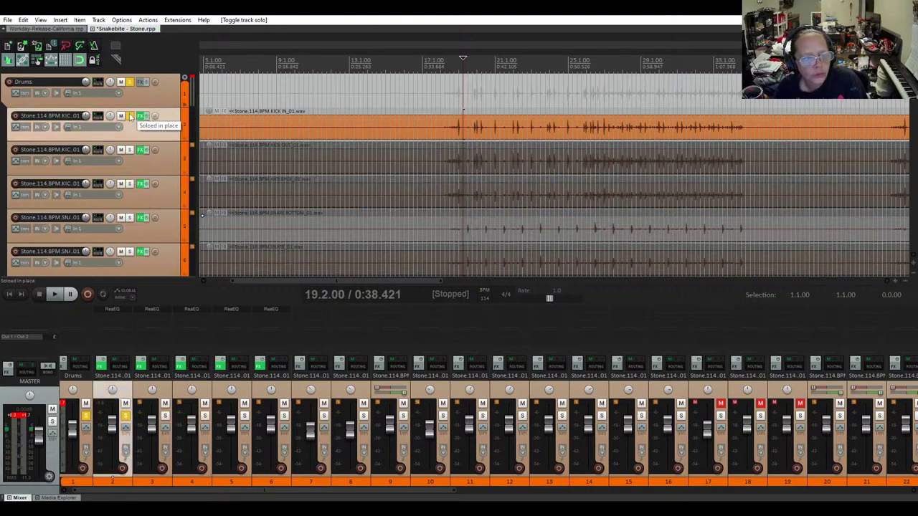
left_click(130, 116)
Check the SNARE BOTTOM track briefly in solo and clear its solo
scroll(132, 170, "down", 1)
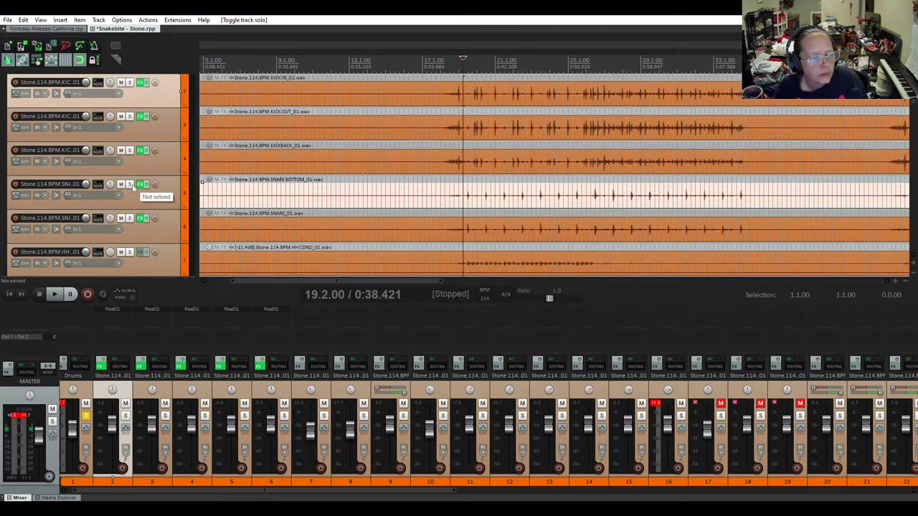
left_click(130, 184)
key("space")
left_click(130, 185)
Solo the HH COND and HH 57 tracks together, listen to them and stop playback
scroll(130, 220, "down", 2)
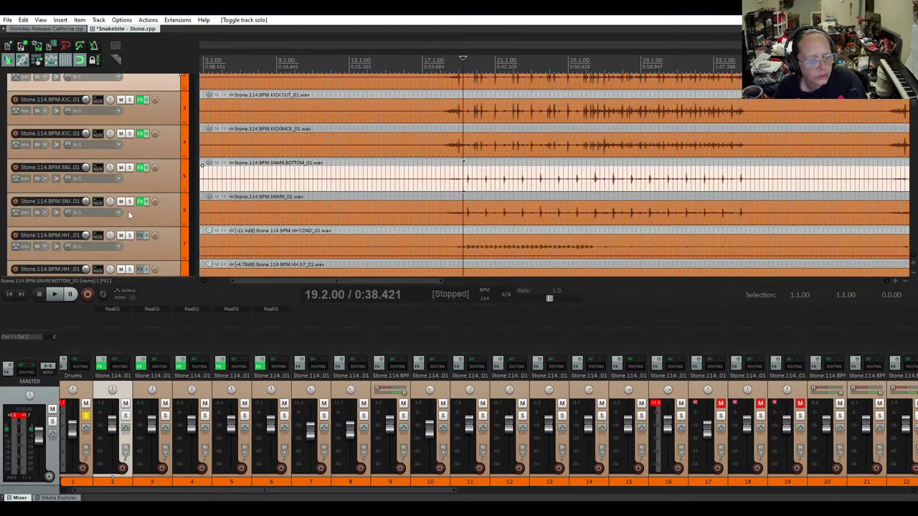
left_click(129, 184)
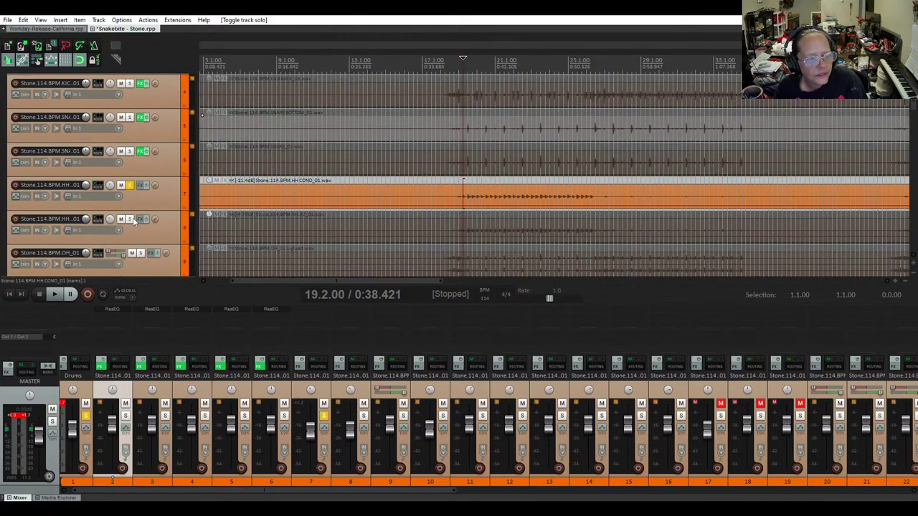
left_click(129, 219)
key("space")
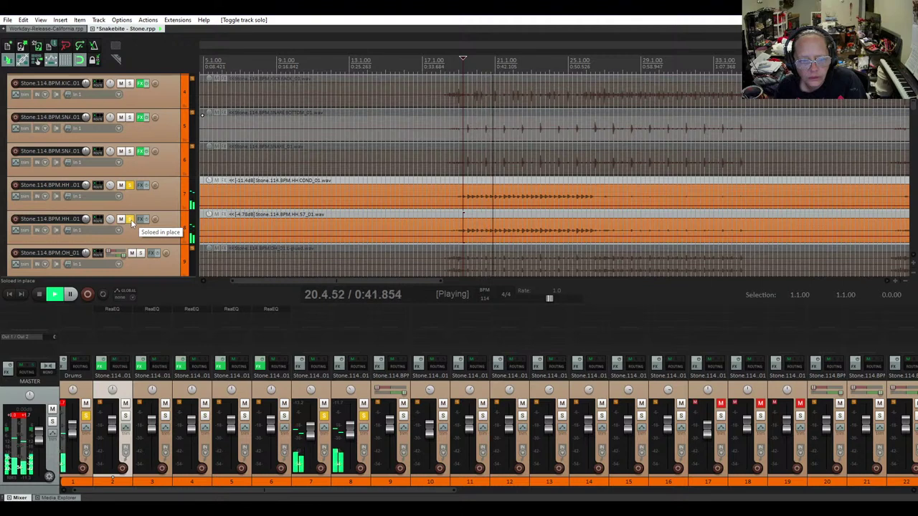
key("space")
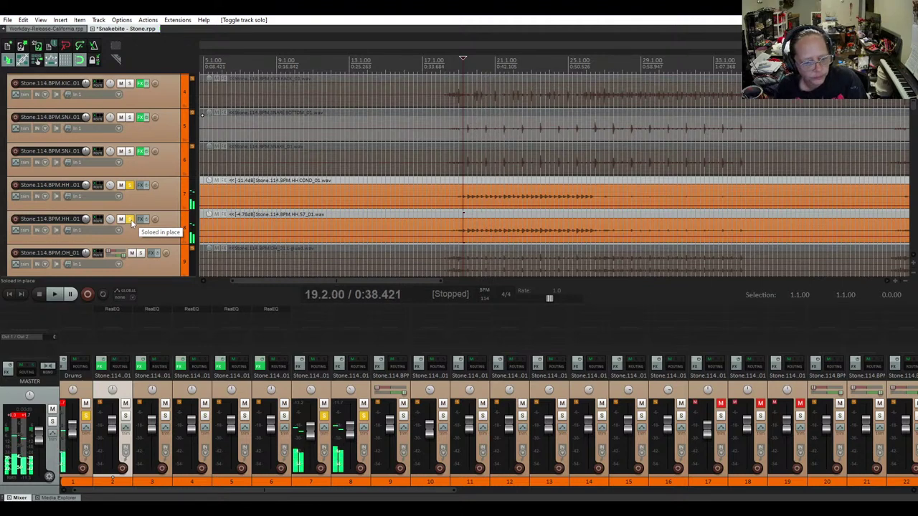
Add ReaEQ to the HH COND track and remove its band 5
left_click(143, 185)
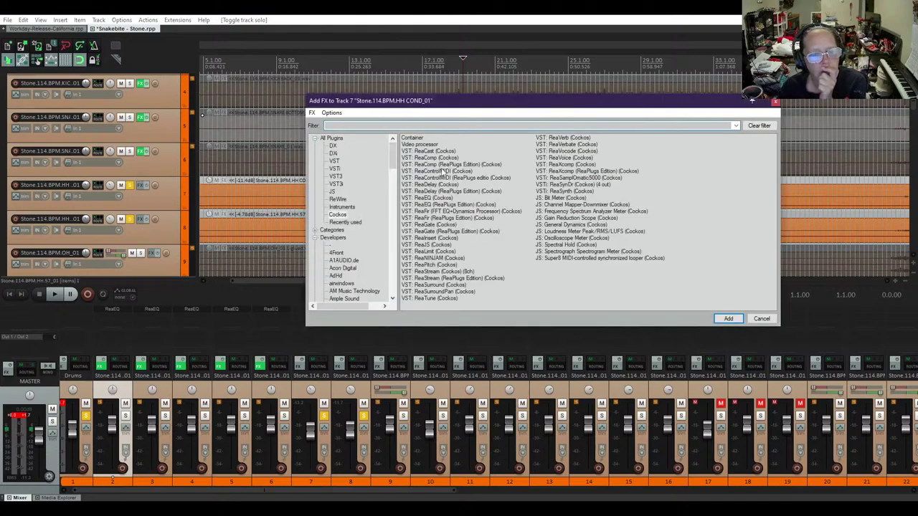
double_click(431, 198)
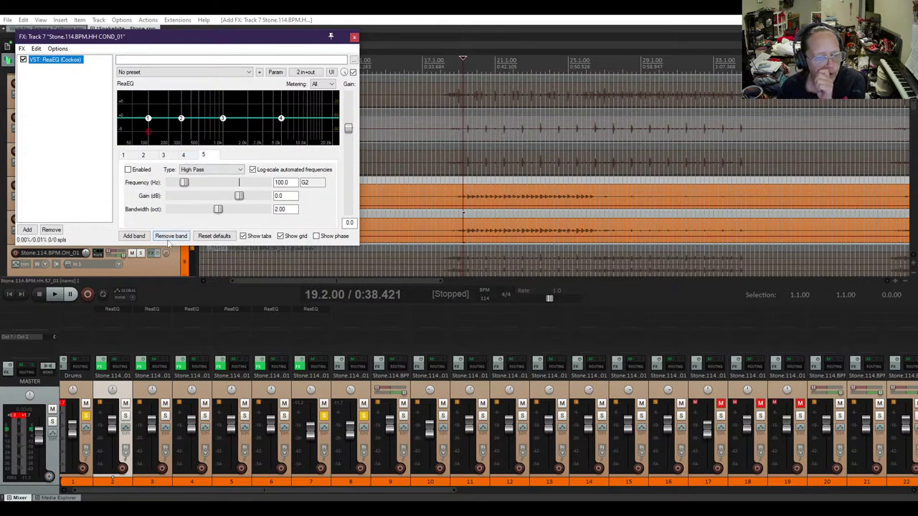
left_click(185, 238)
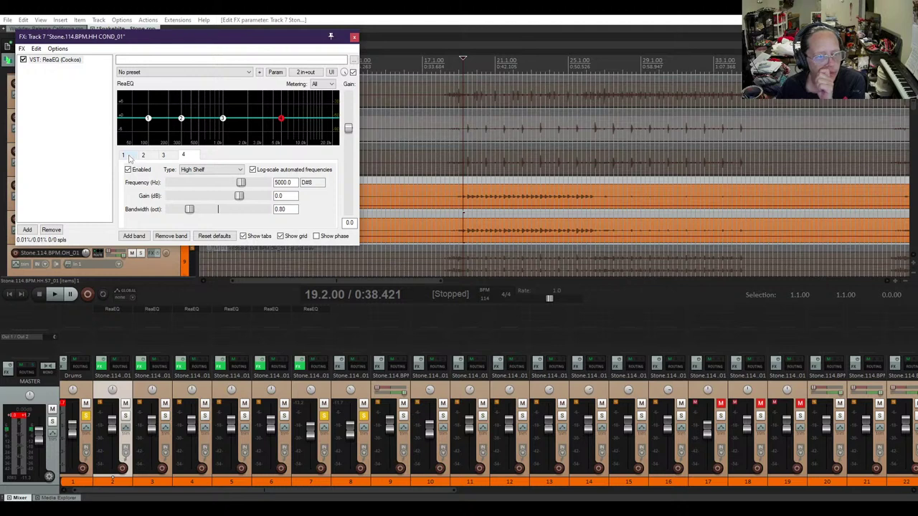
Change ReaEQ band 1 on HH COND to a High Pass filter at about 237.8 Hz
left_click(202, 171)
left_click(195, 203)
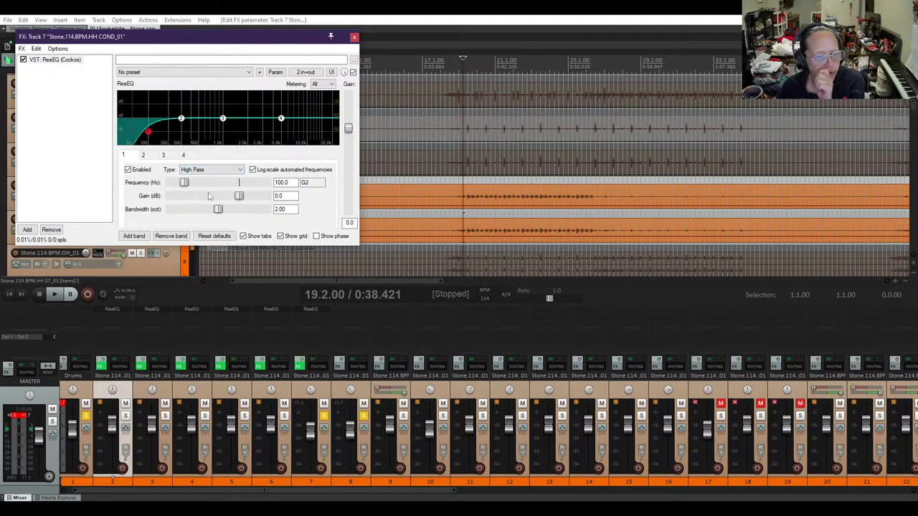
left_click_drag(151, 135, 168, 138)
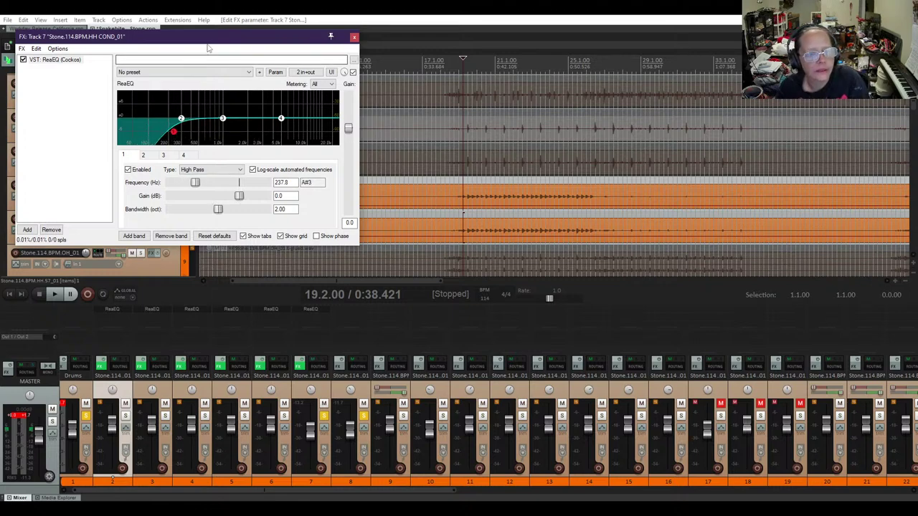
Take HH 57 out of solo and raise the HH COND high-pass frequency to about 838.9 Hz during playback
left_click_drag(207, 41, 689, 208)
left_click(130, 219)
key("space")
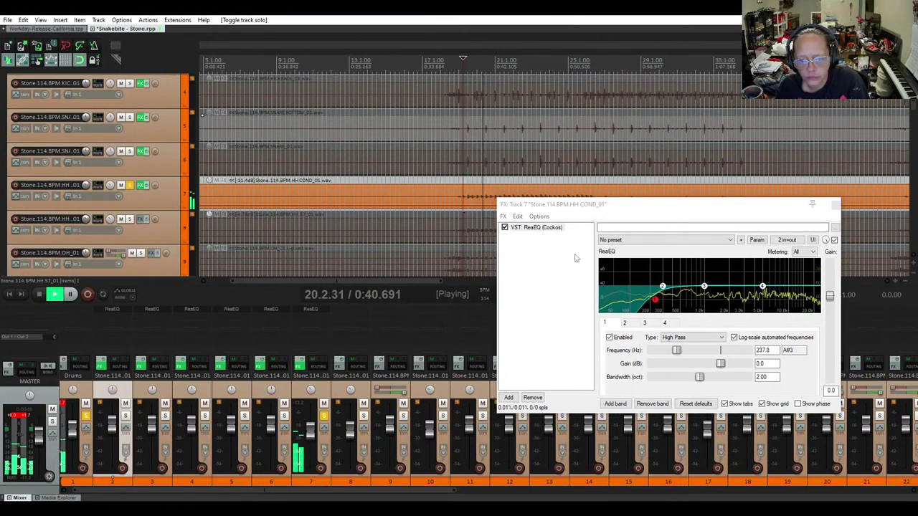
left_click_drag(654, 304, 697, 306)
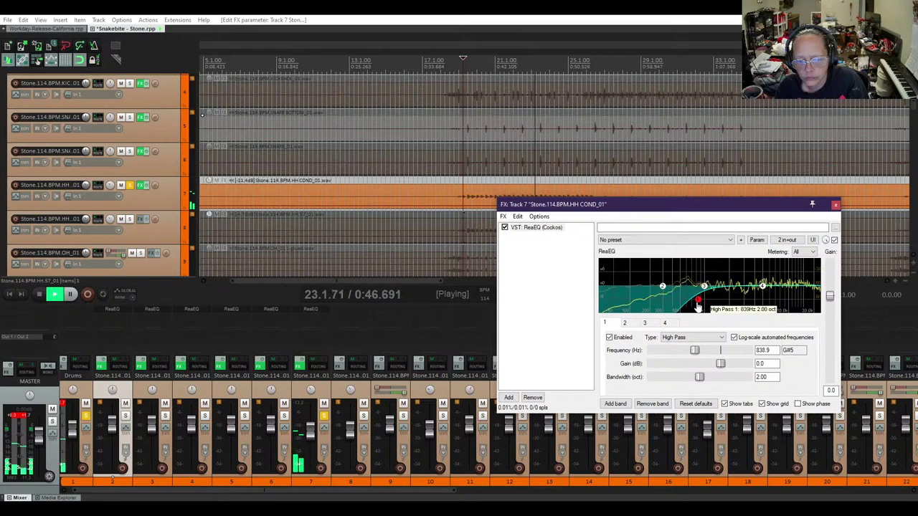
key("space")
Copy the ReaEQ from HH COND to the HH 57 track and close both effects windows
left_click(142, 186)
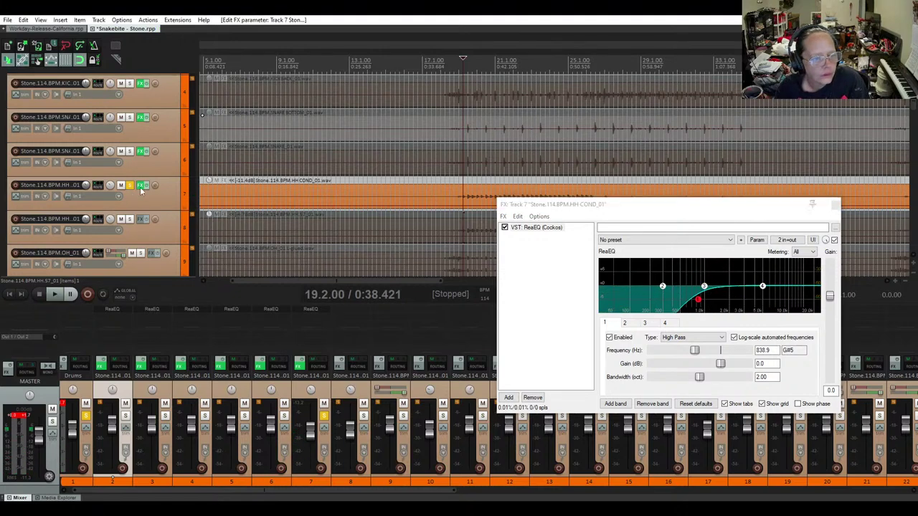
left_click_drag(141, 222, 141, 223)
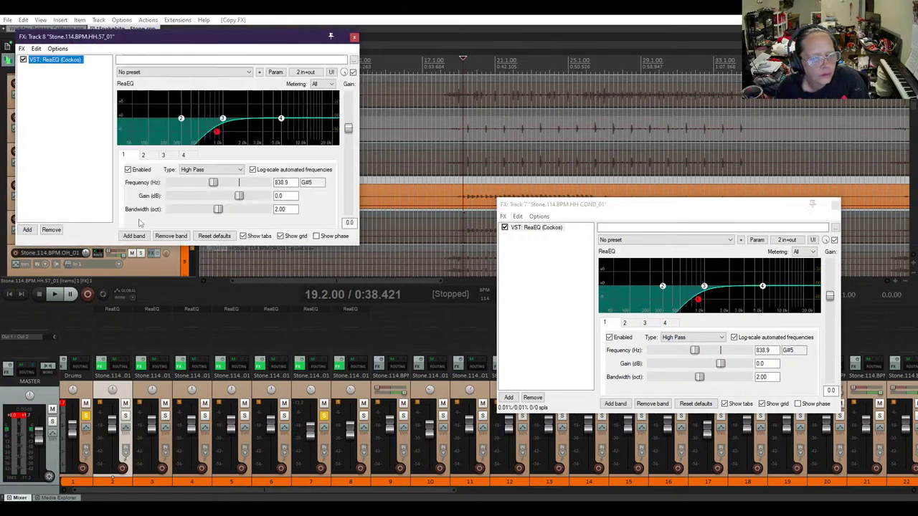
left_click(354, 36)
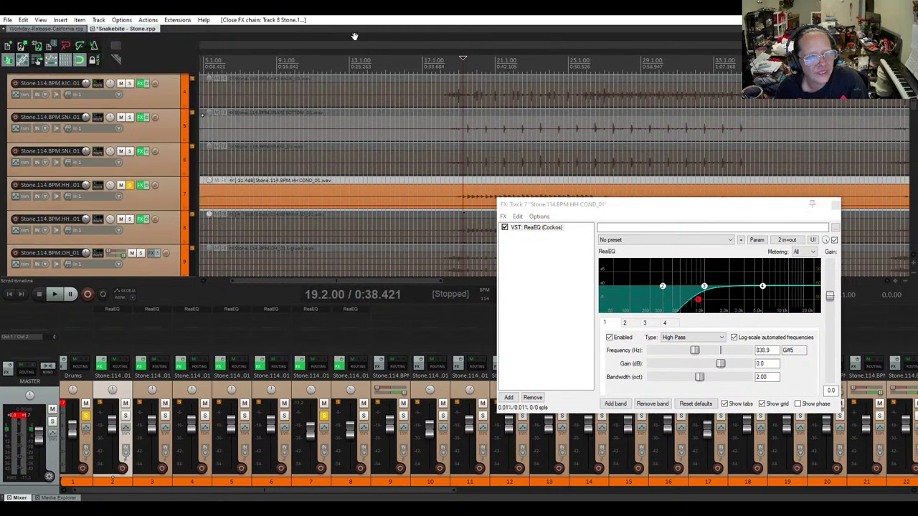
left_click(836, 206)
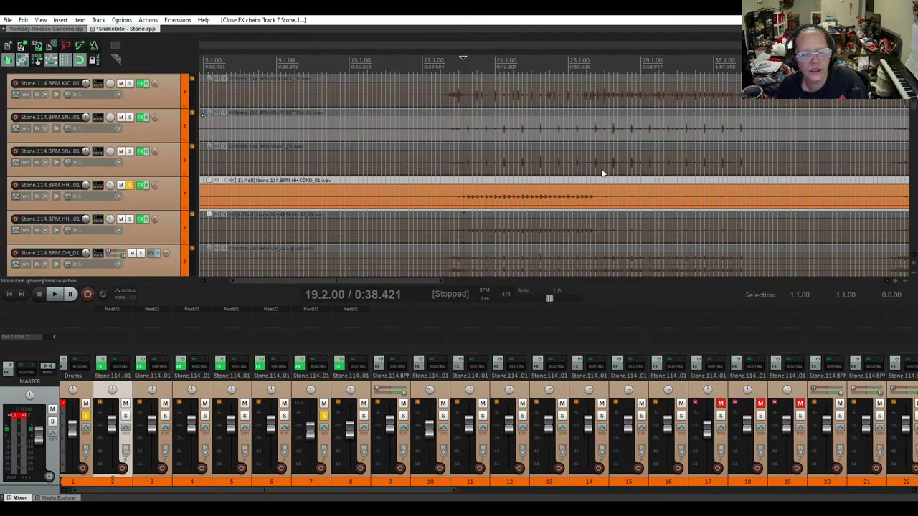
Listen to both equalized hi-hat tracks together with HH 57 soloed again, and stop playback
left_click(129, 220)
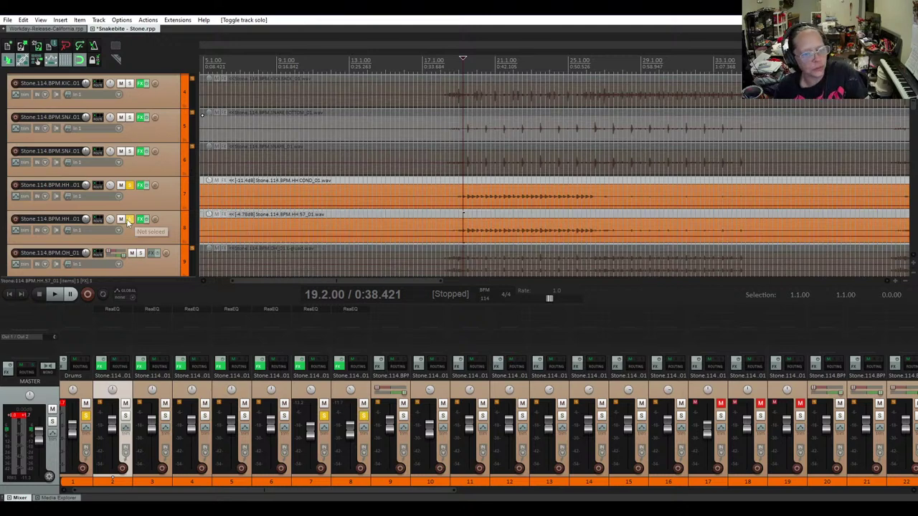
key("space")
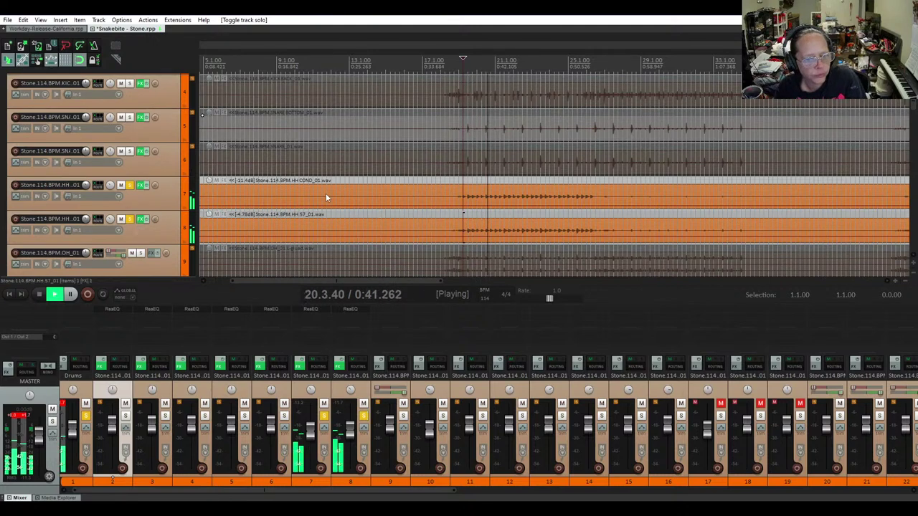
key("space")
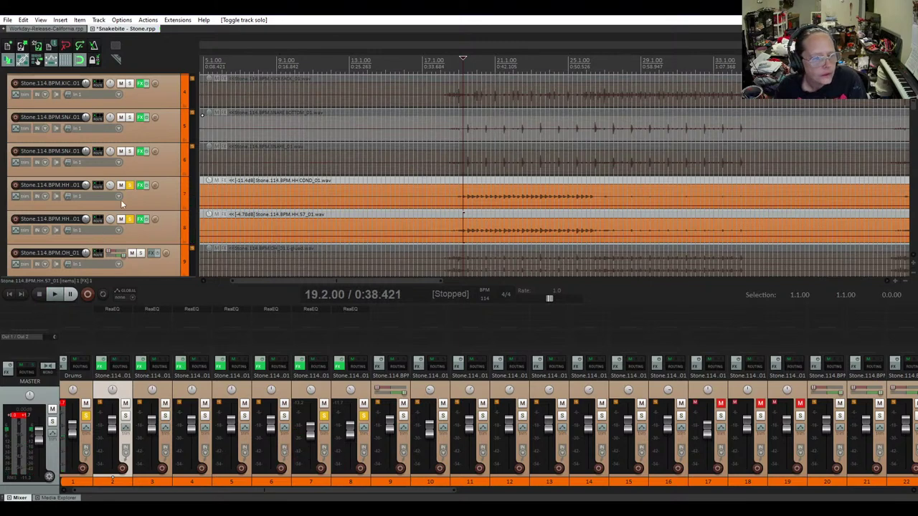
Clear the solos on both hi-hat tracks and play the whole drum group while looking over its tracks
left_click(130, 185)
left_click(130, 219)
key("space")
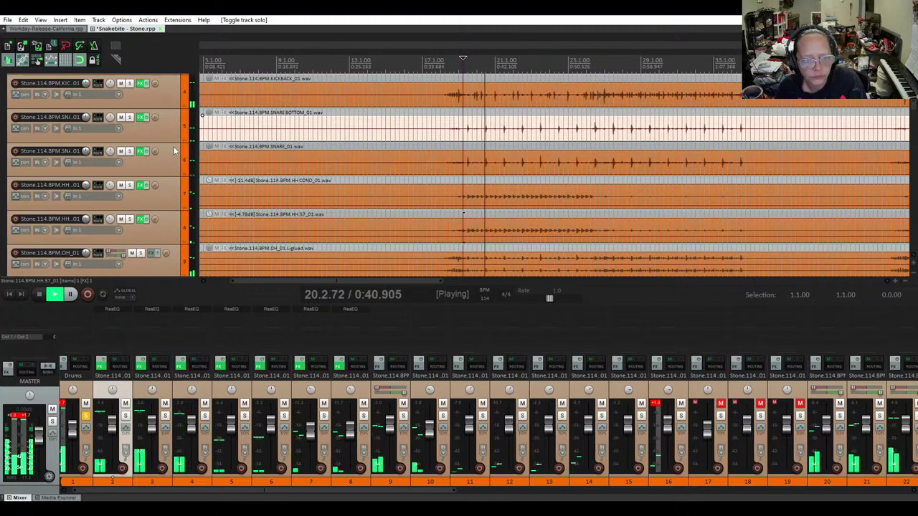
scroll(1, 182, "down", 5)
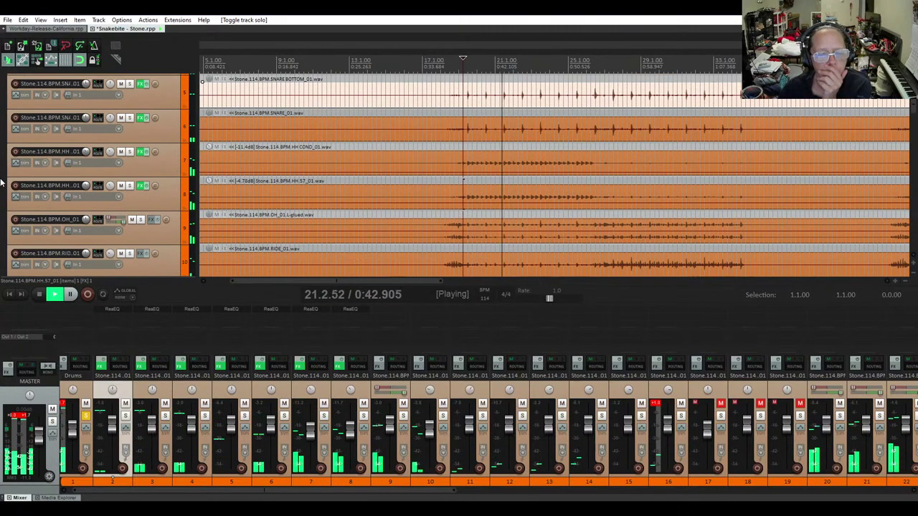
scroll(1, 183, "down", 3)
scroll(1, 182, "up", 6)
scroll(1, 183, "up", 5)
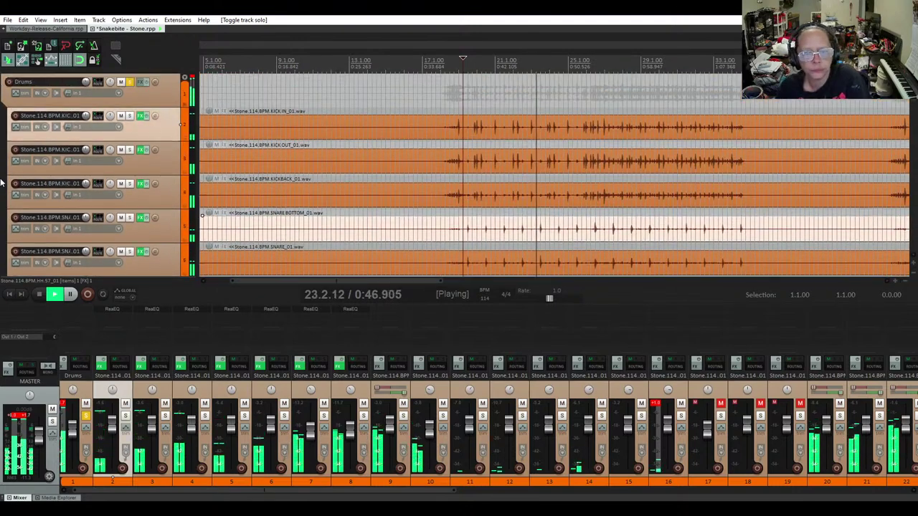
scroll(1, 183, "down", 5)
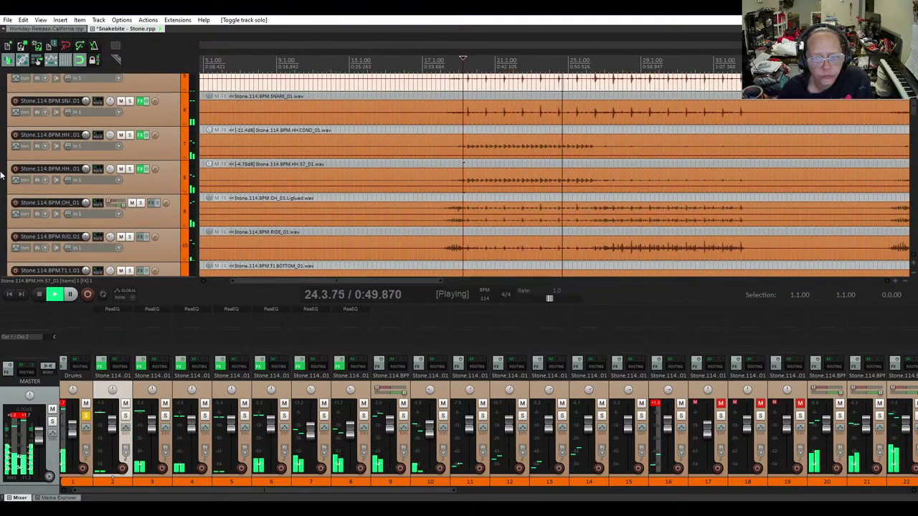
Mute the HH COND and HH 57 tracks during playback, listen to the drums without them and stop
left_click(121, 134)
left_click(122, 169)
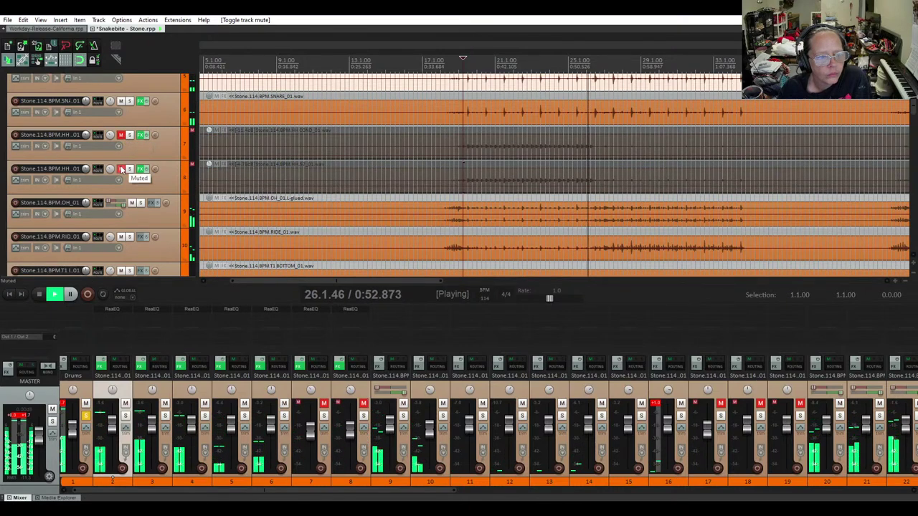
key("space")
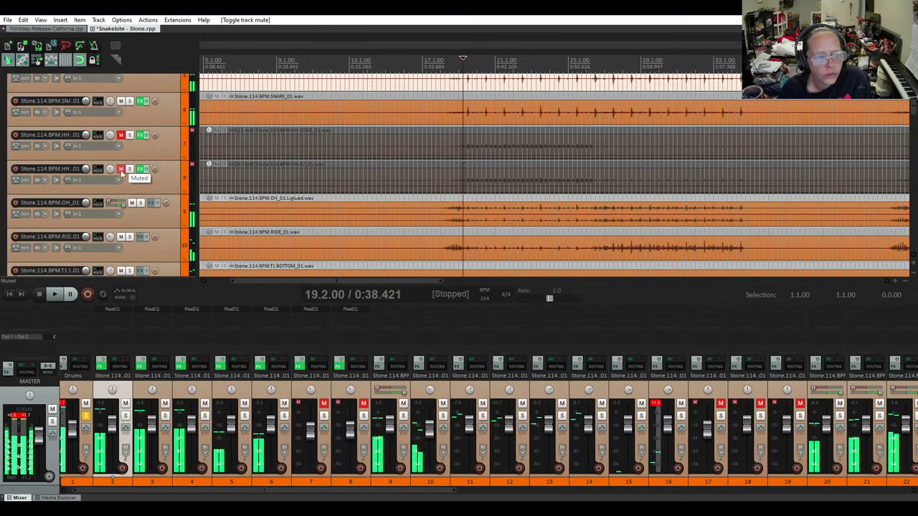
Listen to the OH track in solo, stop playback and clear its solo
left_click(141, 203)
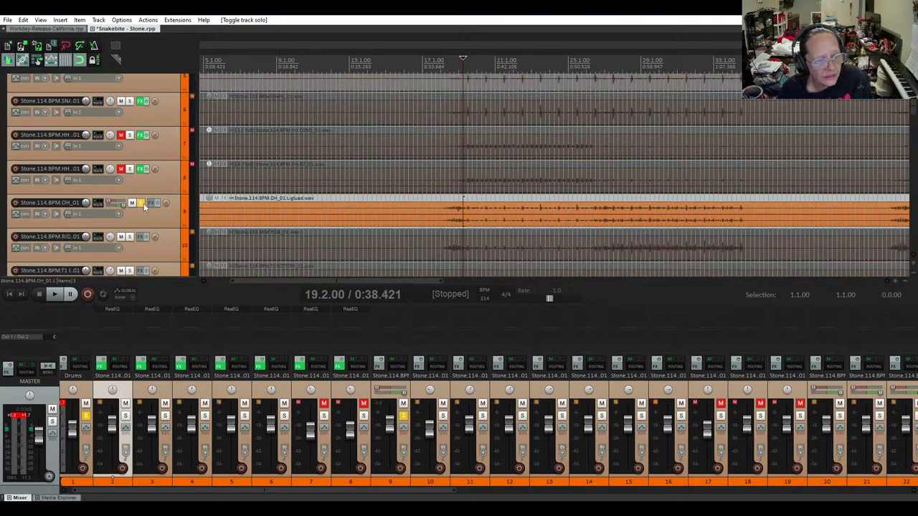
key("space")
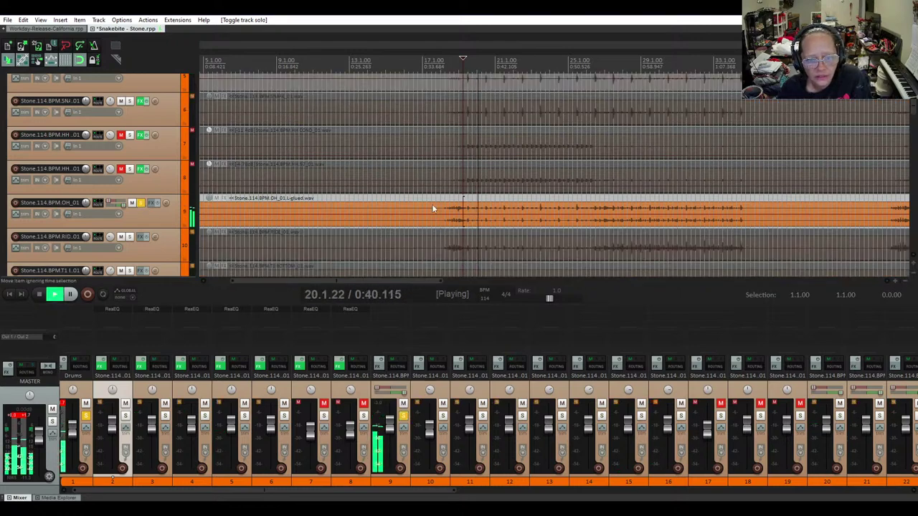
key("space")
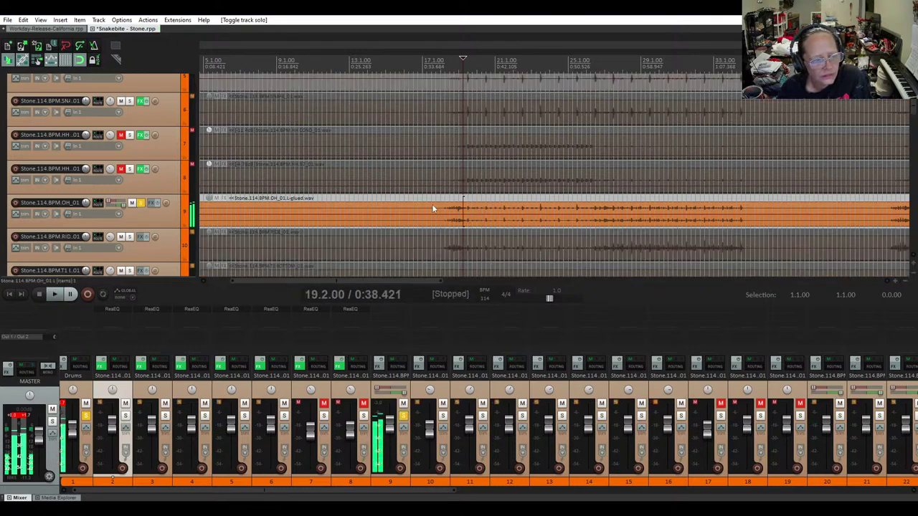
left_click(142, 202)
Listen to the RIDE track in solo, stop playback and clear its solo
left_click(131, 238)
key("space")
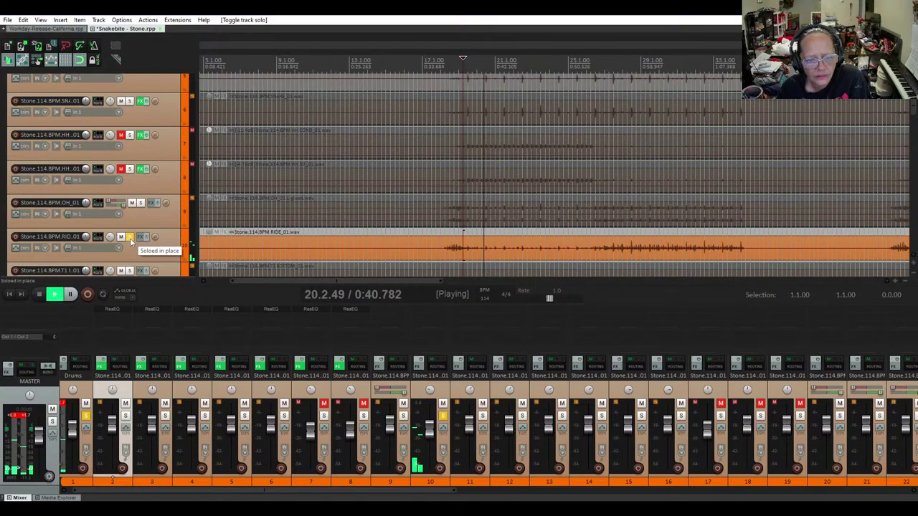
key("space")
left_click(130, 238)
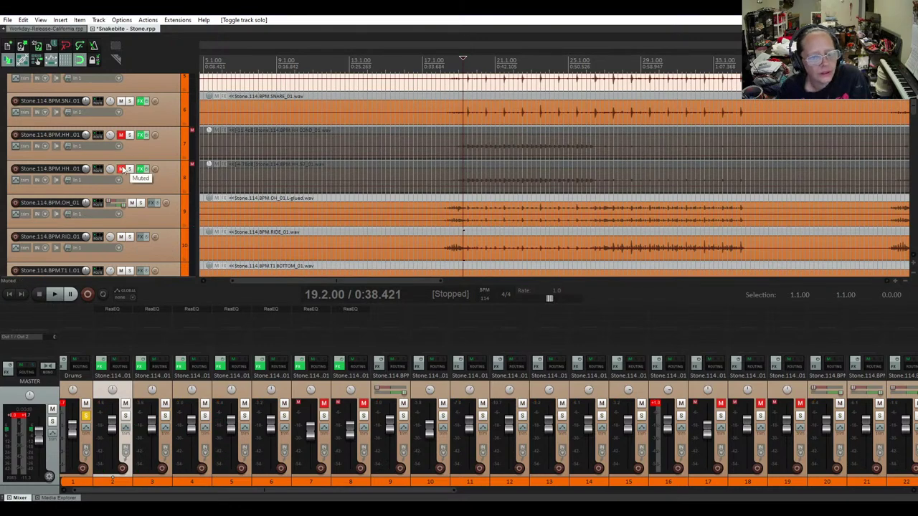
Unmute the HH 57 and HH COND tracks
left_click(122, 169)
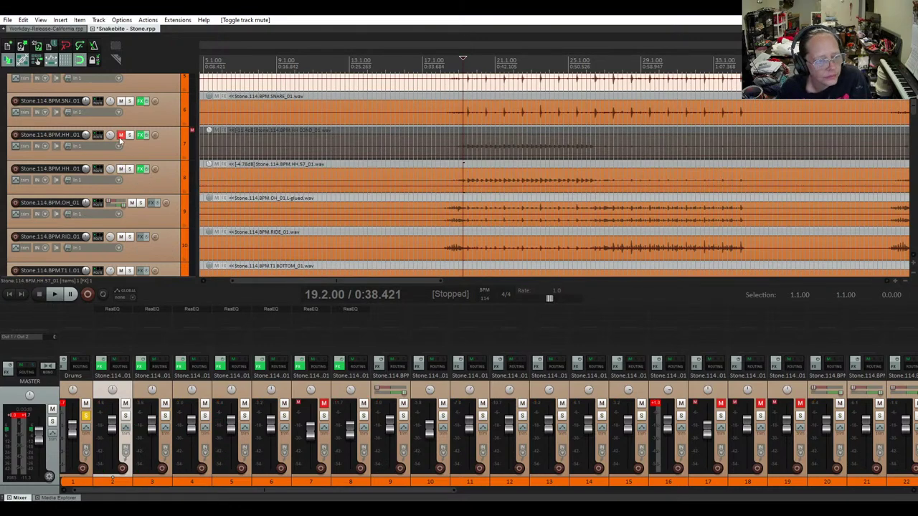
left_click(121, 136)
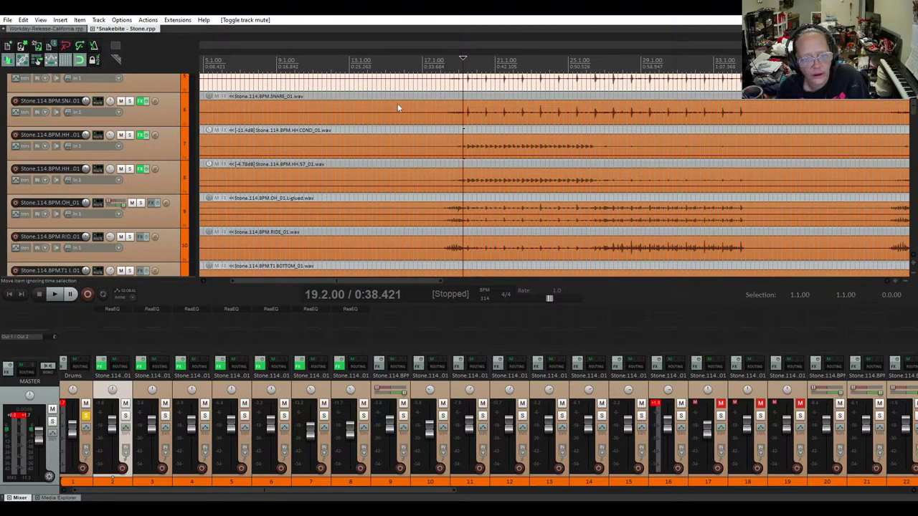
Listen to the ROOM1, ROOM2 and ROOM3 tracks one after another in solo
scroll(94, 150, "down", 6)
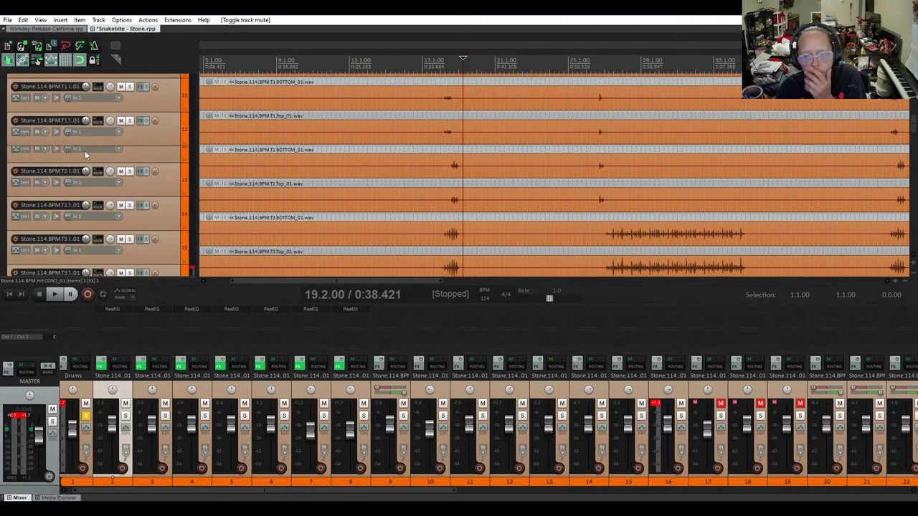
scroll(85, 154, "down", 2)
scroll(84, 152, "down", 4)
scroll(66, 155, "down", 3)
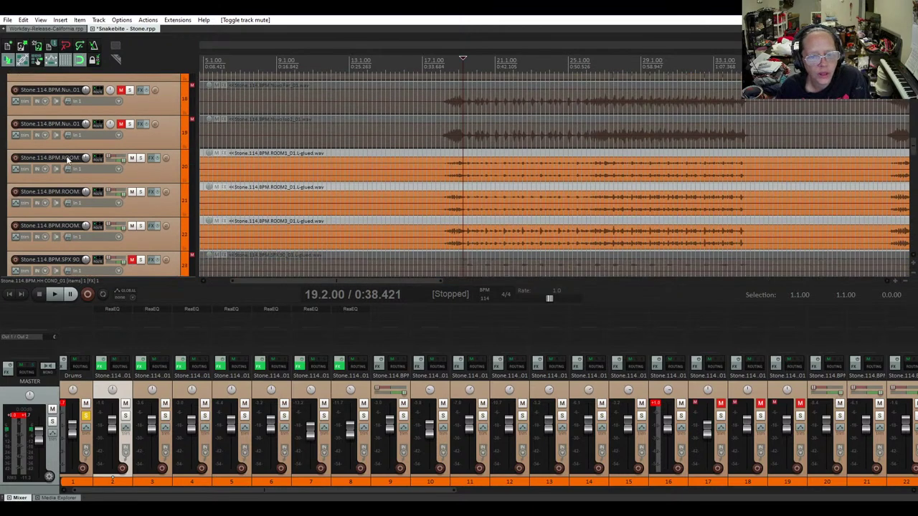
left_click(141, 142)
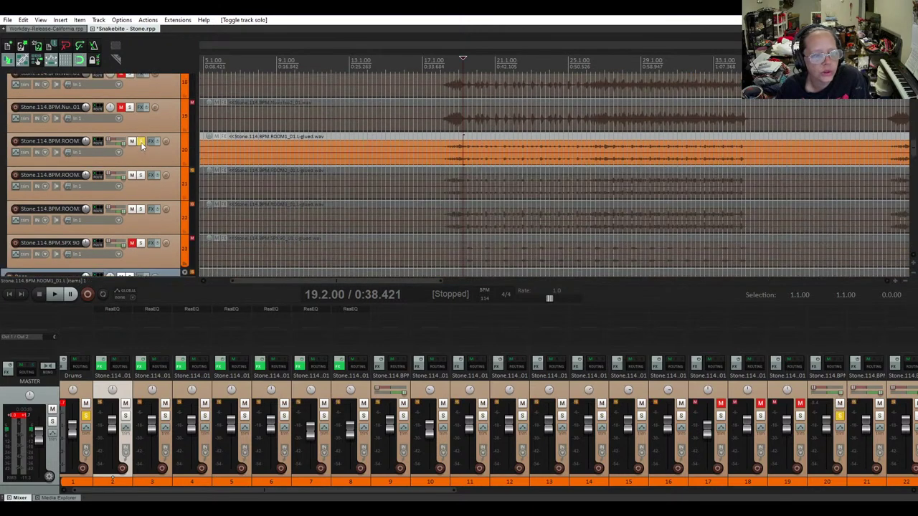
key("space")
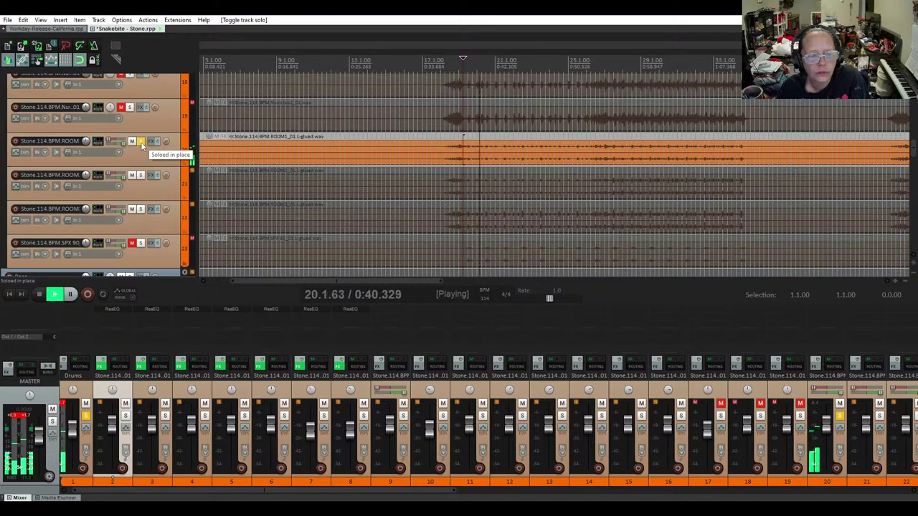
left_click(142, 179)
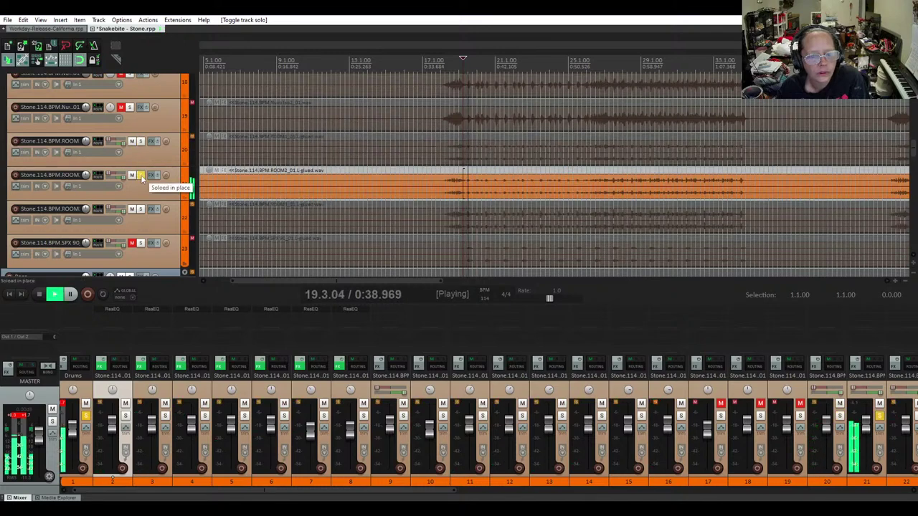
key("space")
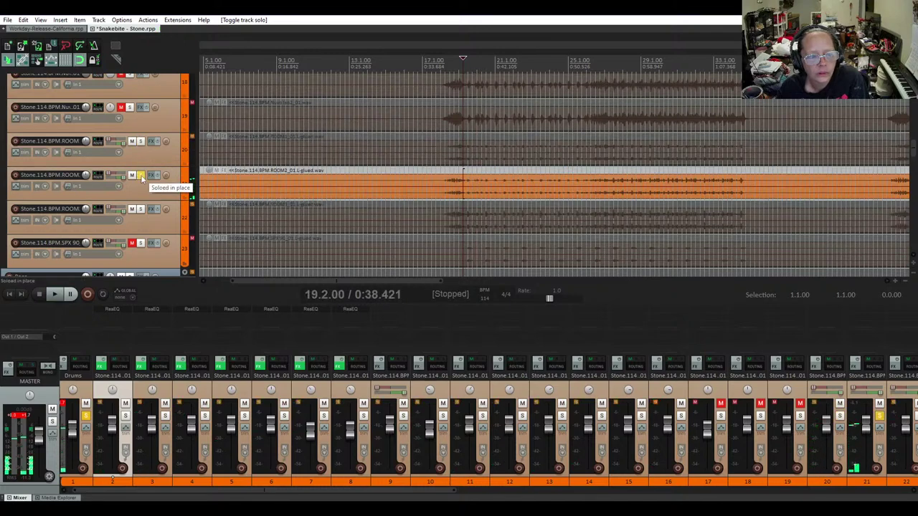
left_click(149, 208)
left_click(139, 209)
key("space")
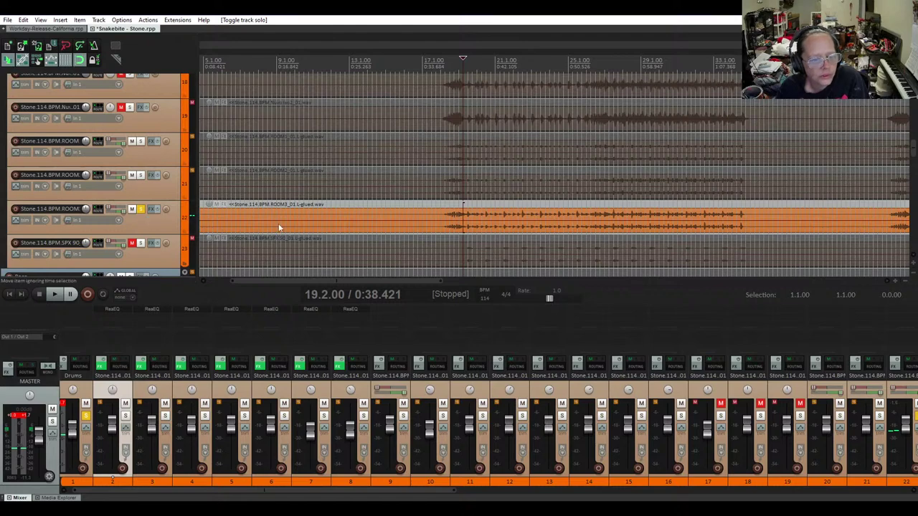
Lower the ROOM3 item's volume to -6.72 dB and clear the track's solo
left_click_drag(278, 220, 278, 226)
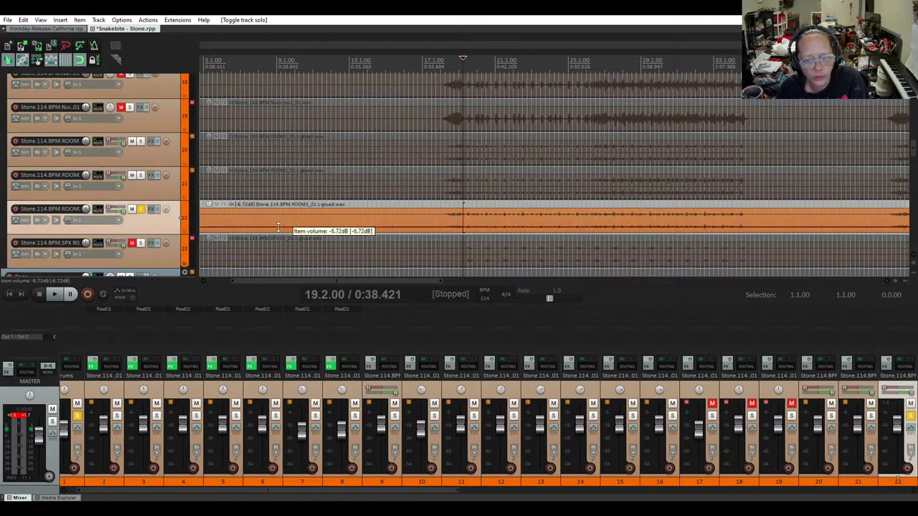
left_click(140, 209)
During drum playback, lower the item volumes to -4.78 dB on ROOM1 and ROOM2 and -10.2 dB on ROOM3, and stop
scroll(143, 141, "up", 5)
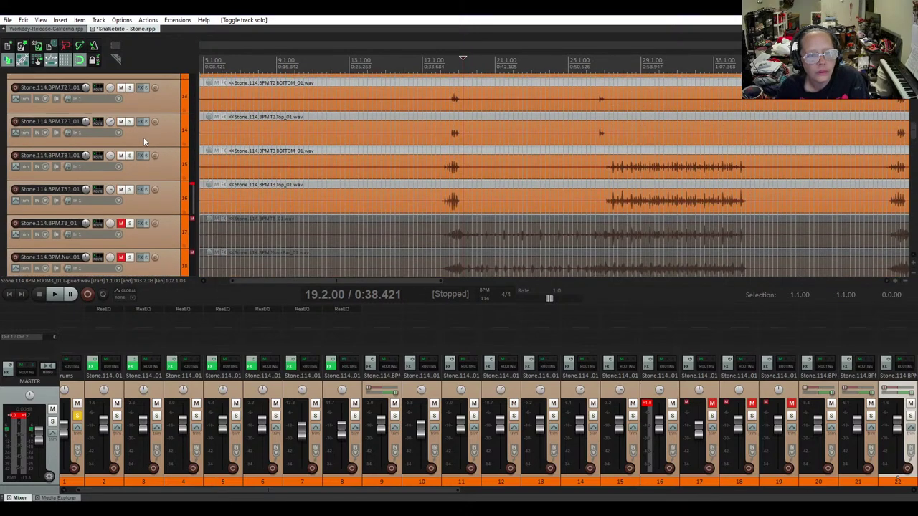
key("space")
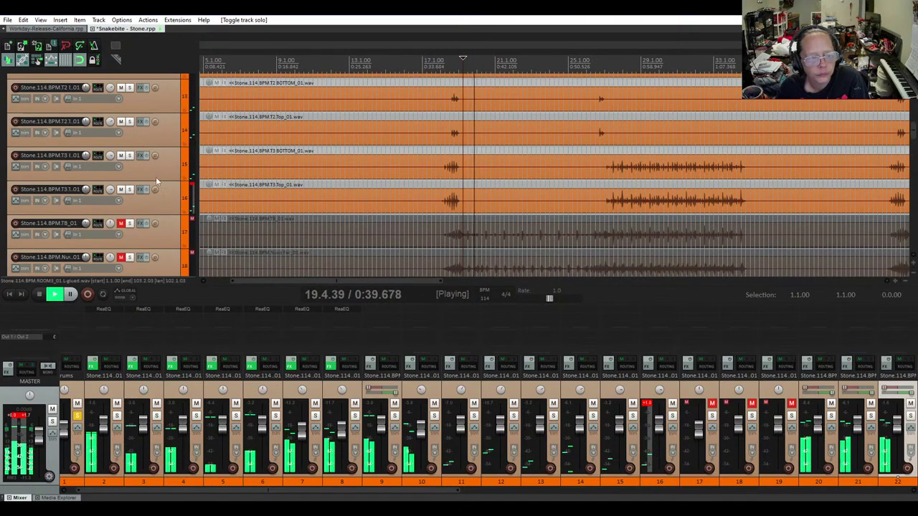
scroll(158, 185, "down", 8)
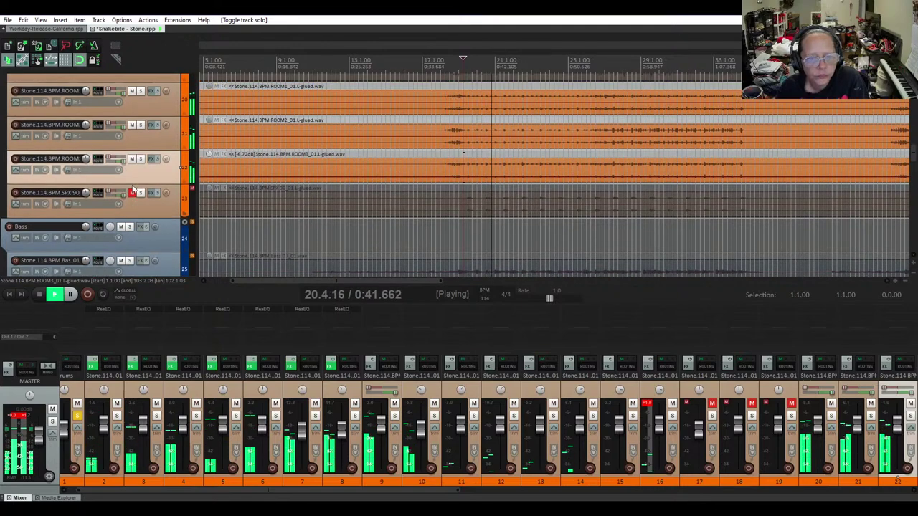
left_click(132, 192)
left_click_drag(246, 154, 248, 174)
left_click_drag(342, 133, 341, 139)
left_click_drag(357, 101, 357, 109)
left_click_drag(377, 164, 375, 181)
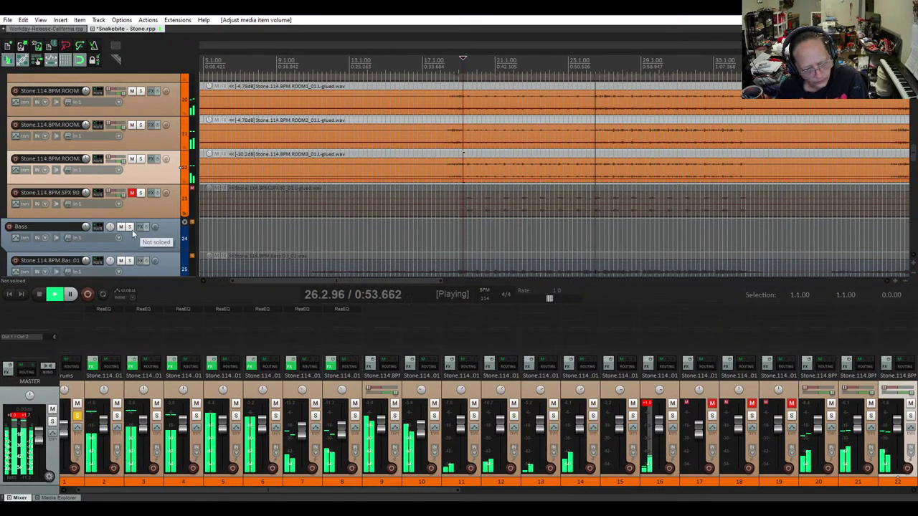
key("space")
Check the routing settings of the HH COND, HH 57 and Drums folder tracks, closing each routing window
scroll(29, 140, "up", 6)
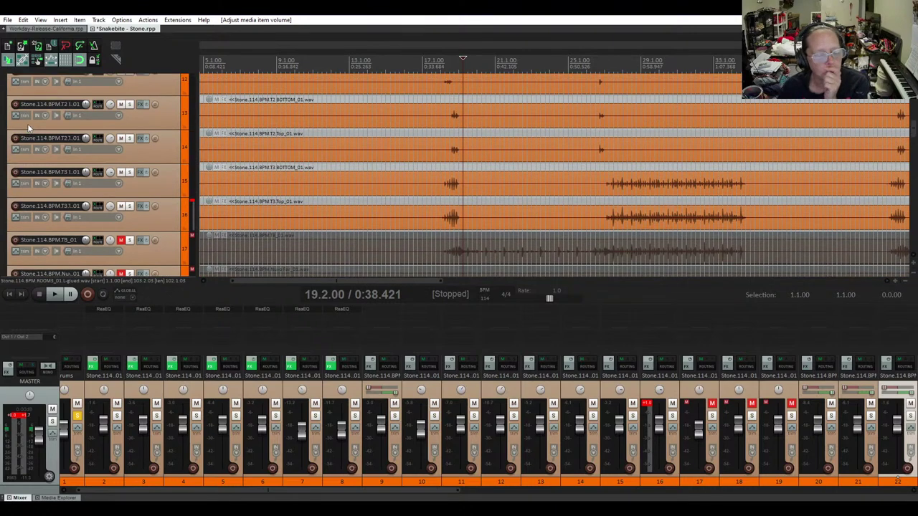
scroll(27, 123, "up", 8)
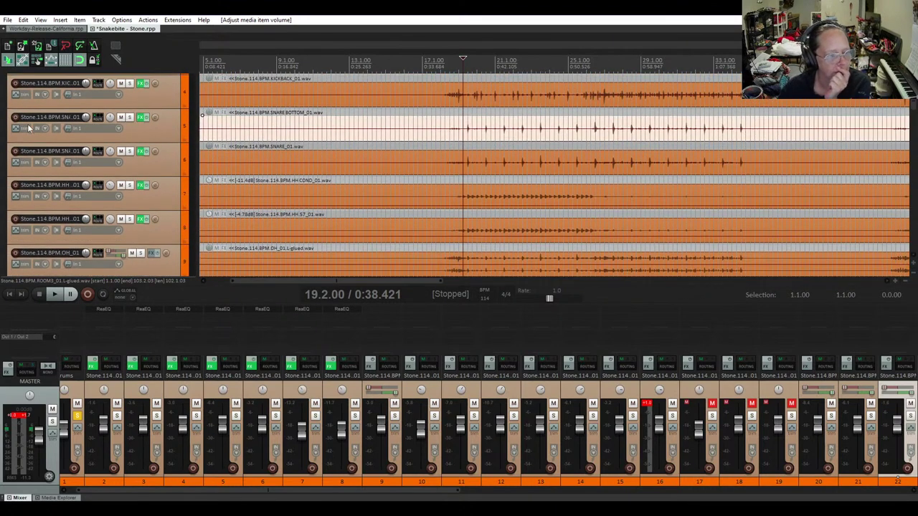
left_click(98, 188)
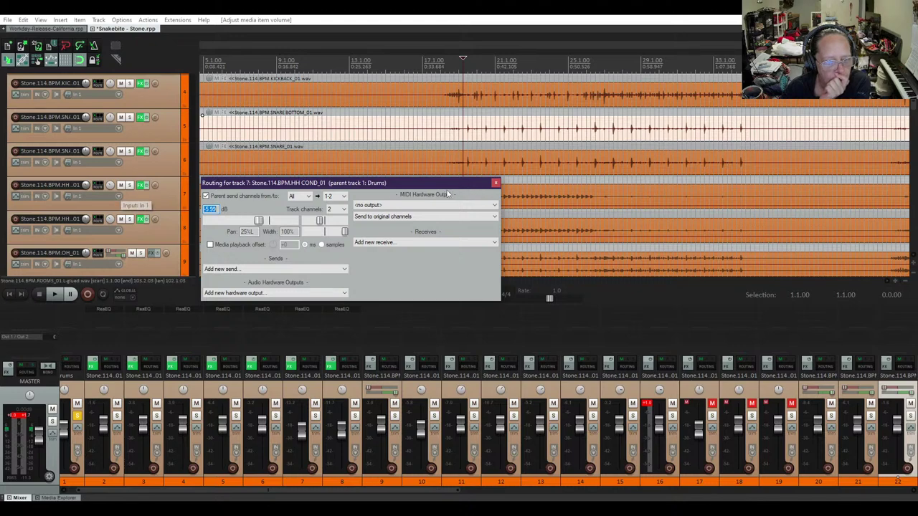
left_click(495, 183)
left_click(96, 219)
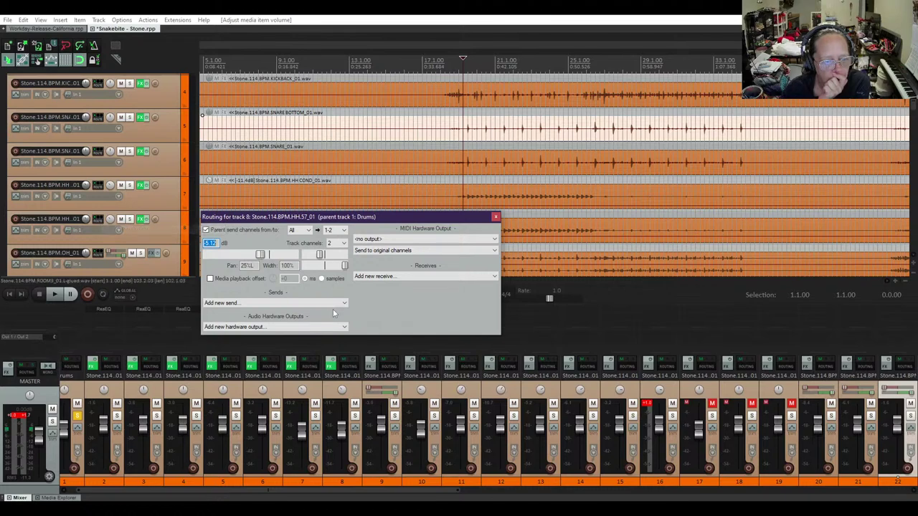
left_click(495, 216)
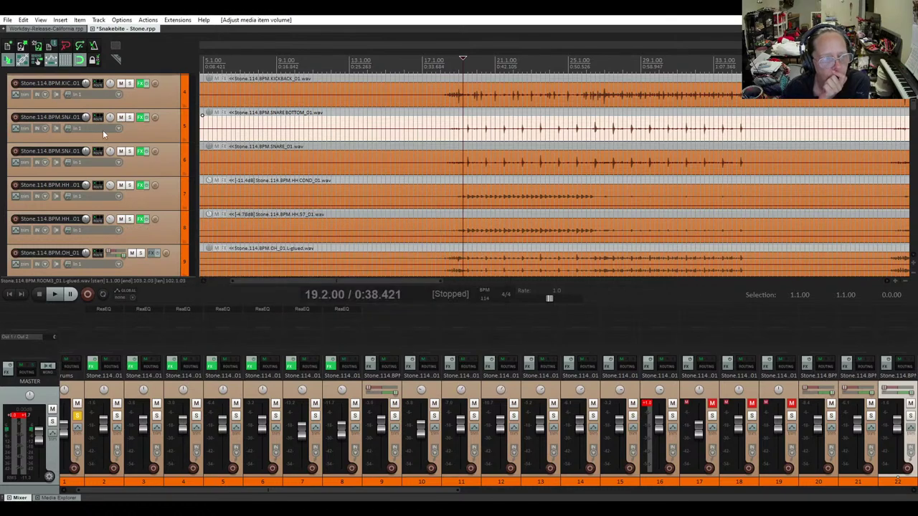
scroll(81, 128, "up", 3)
left_click(99, 82)
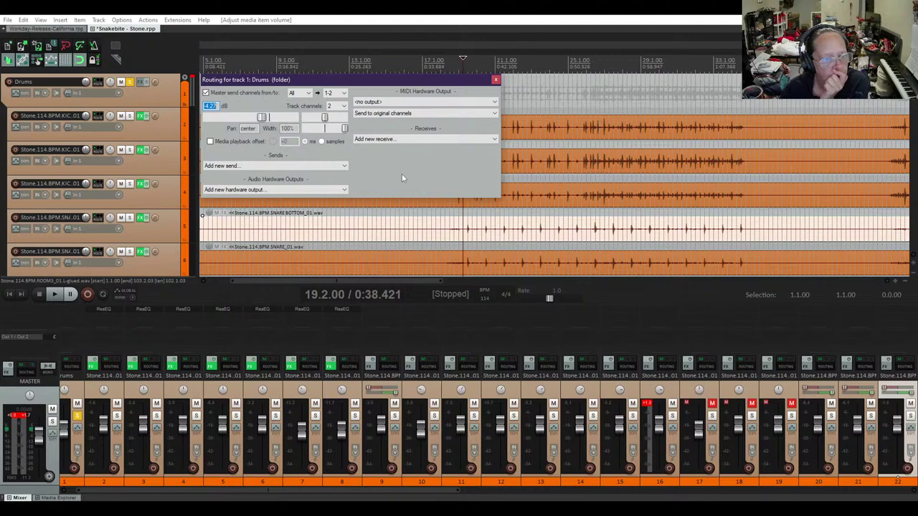
left_click(495, 81)
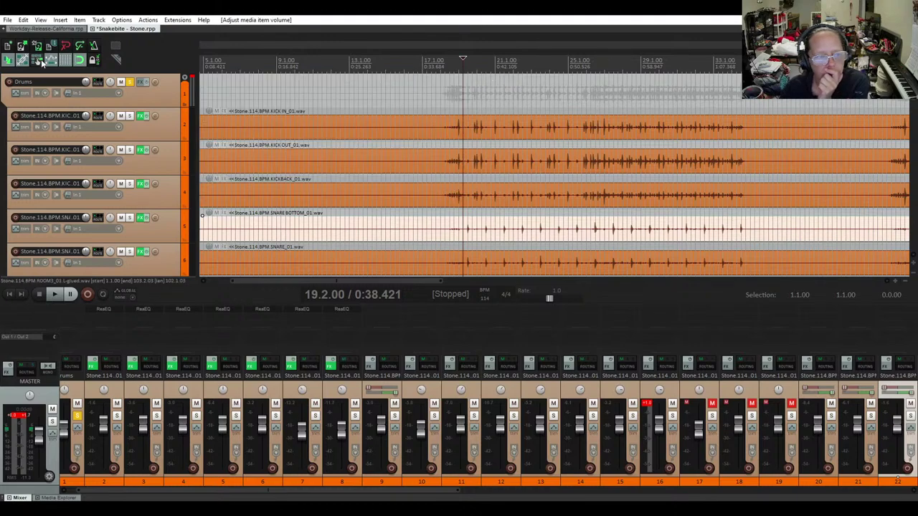
Mute the ROOM1, ROOM2 and ROOM3 tracks
scroll(86, 164, "down", 8)
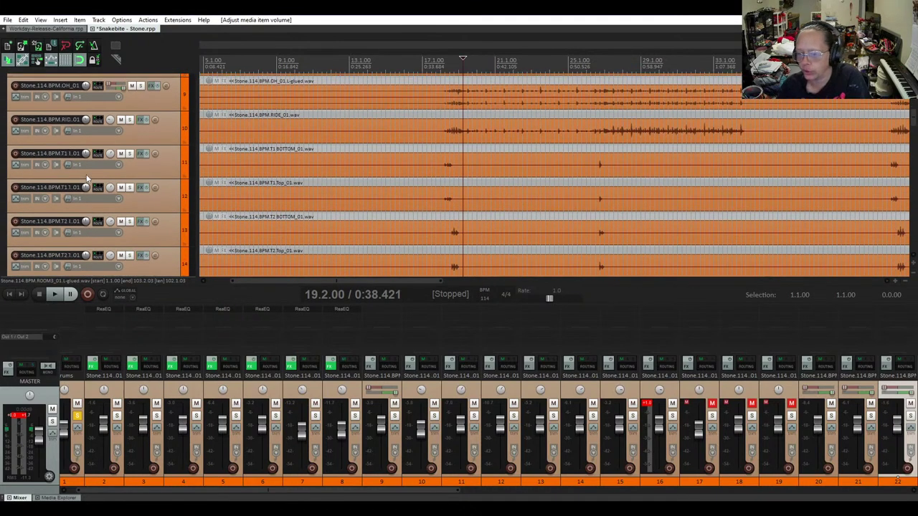
scroll(86, 178, "down", 6)
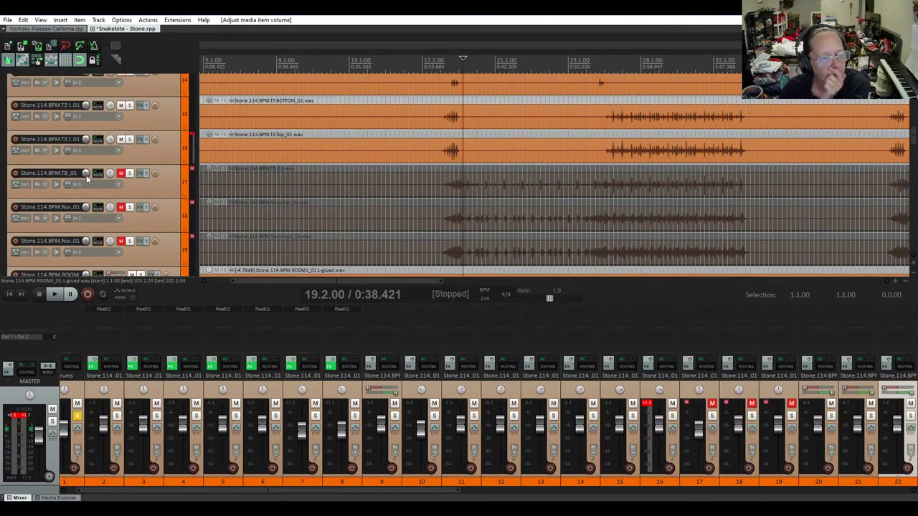
scroll(86, 174, "down", 3)
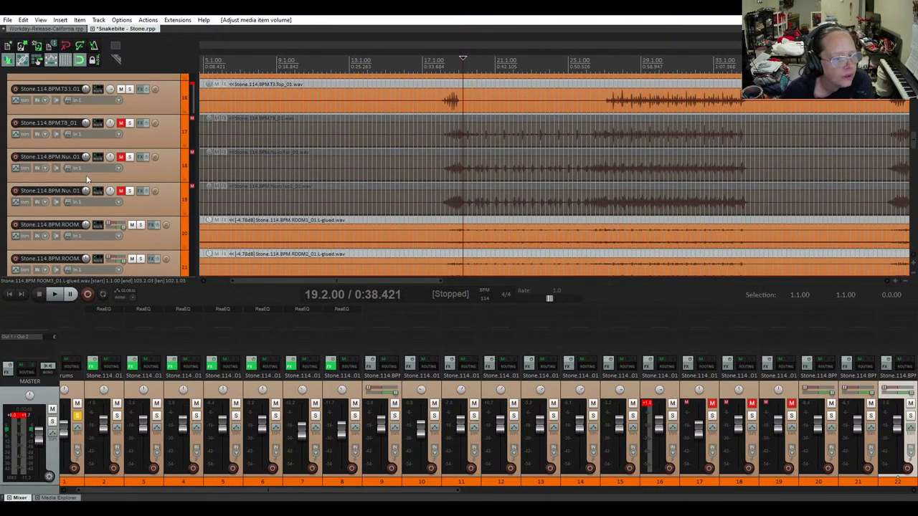
left_click(131, 175)
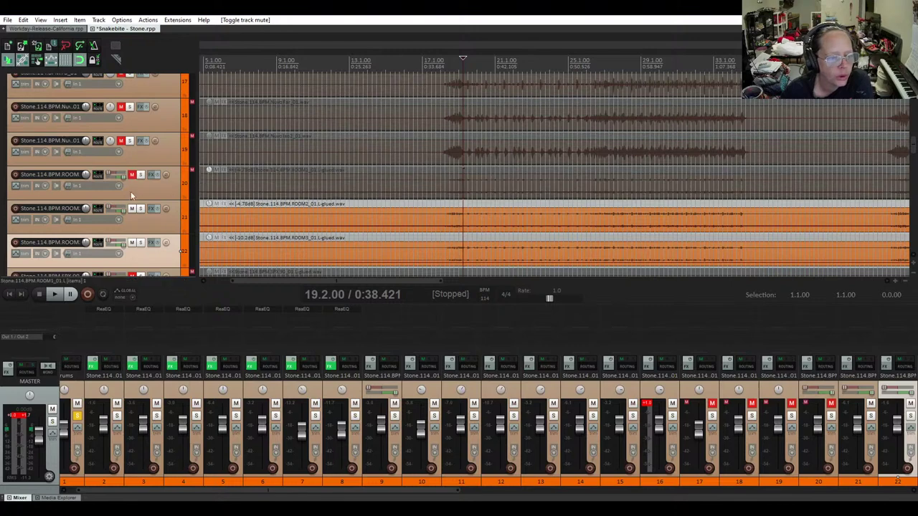
left_click(131, 208)
left_click(131, 243)
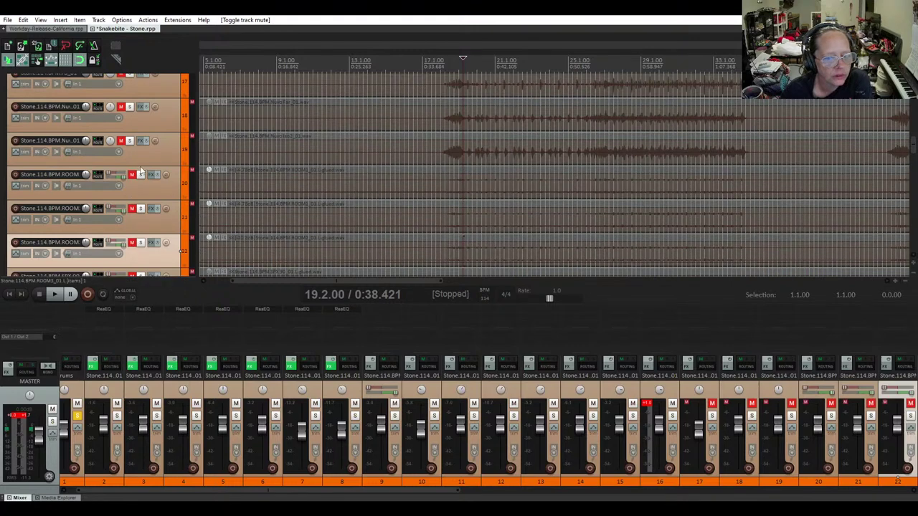
Play the drums without the room tracks and compare them with the OH track muted and unmuted
scroll(140, 164, "up", 11)
key("space")
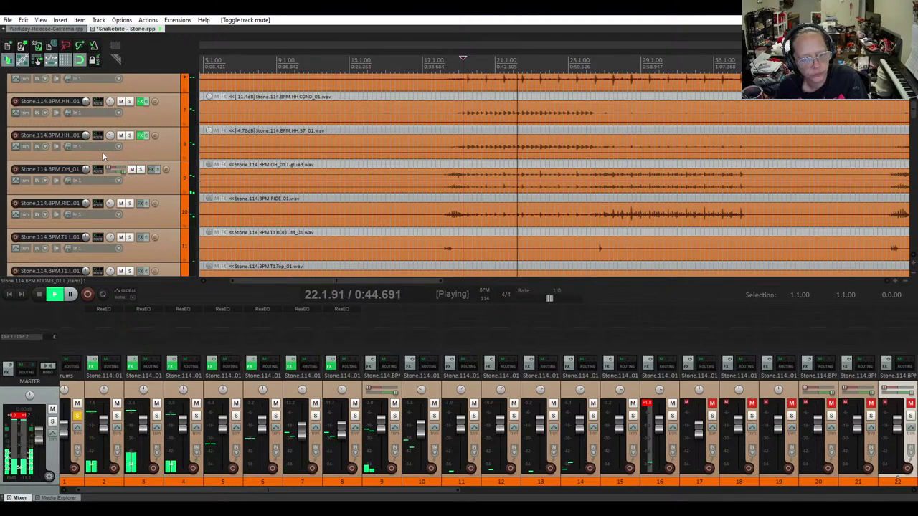
left_click(132, 170)
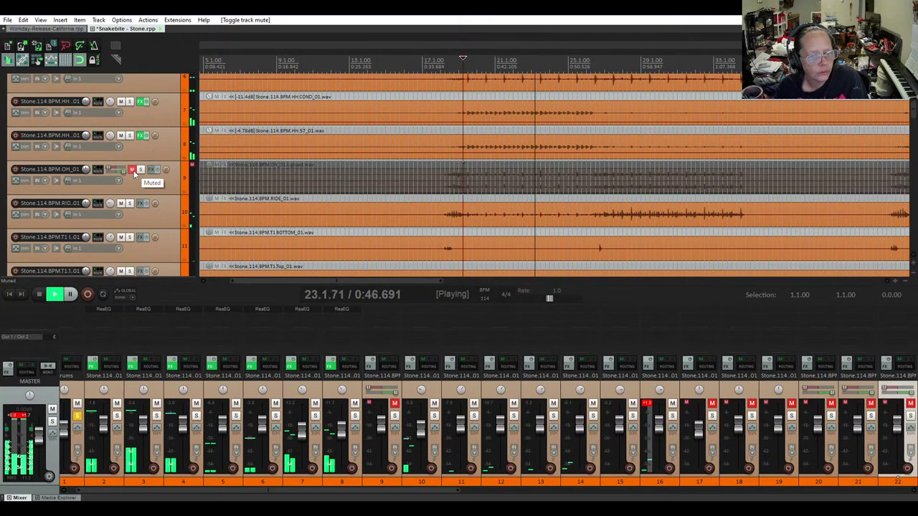
left_click(132, 170)
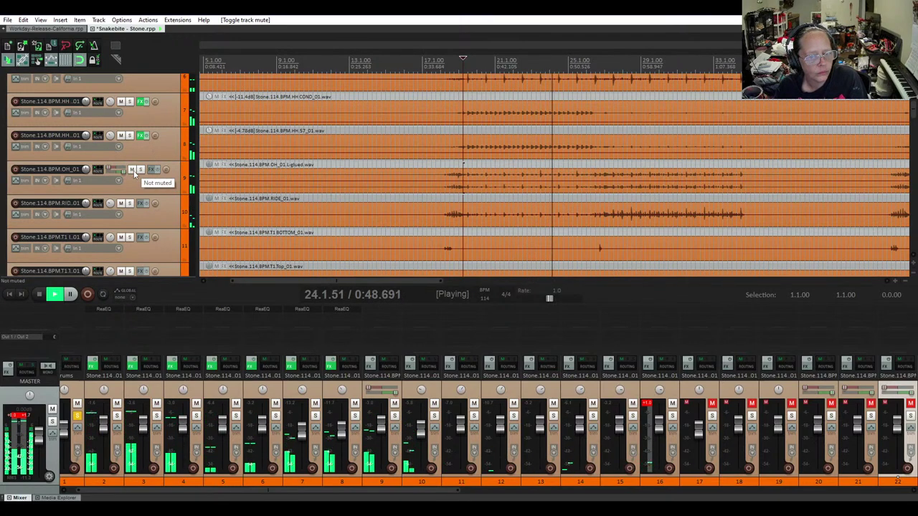
Mute the HH COND and HH 57 tracks during playback and compare the drums with and without the OH track
scroll(129, 145, "up", 1)
left_click(120, 135)
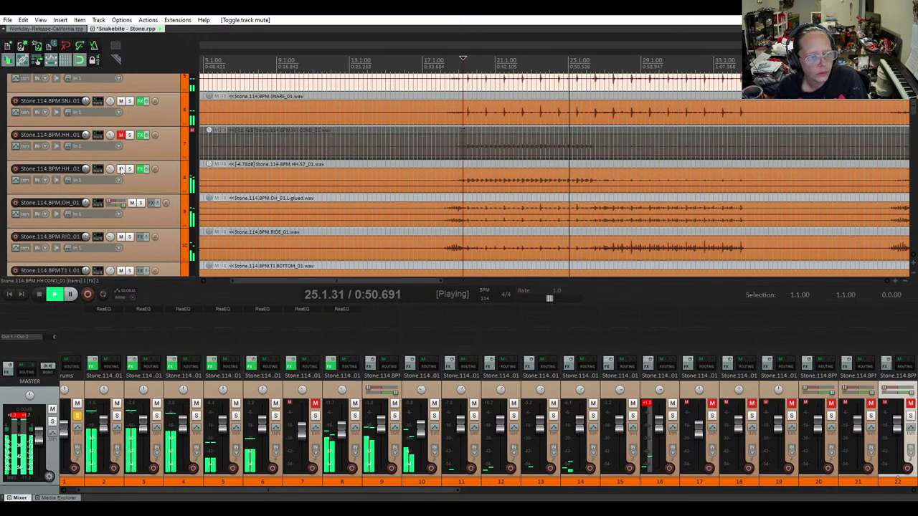
left_click(120, 170)
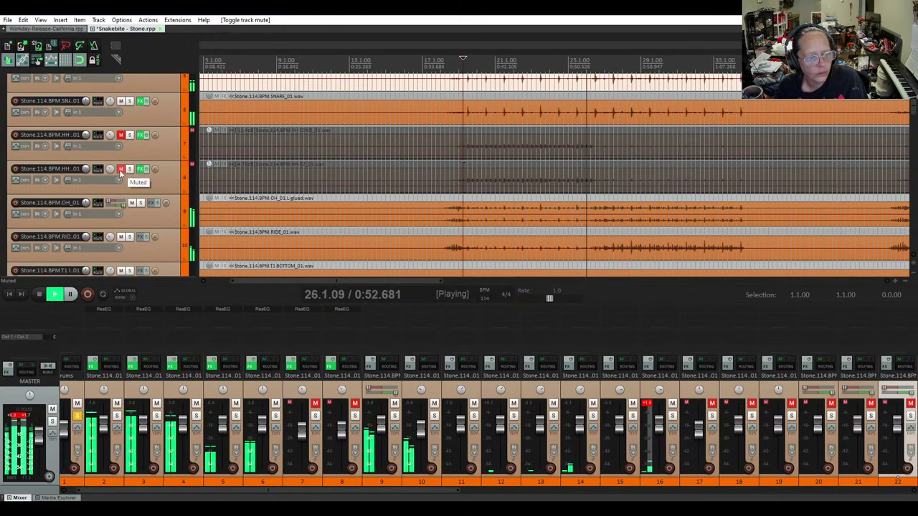
left_click(132, 203)
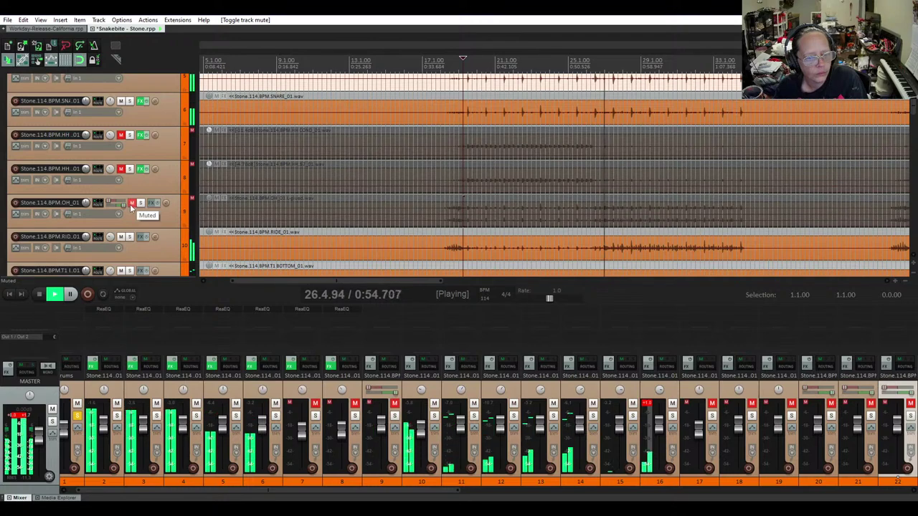
left_click(132, 204)
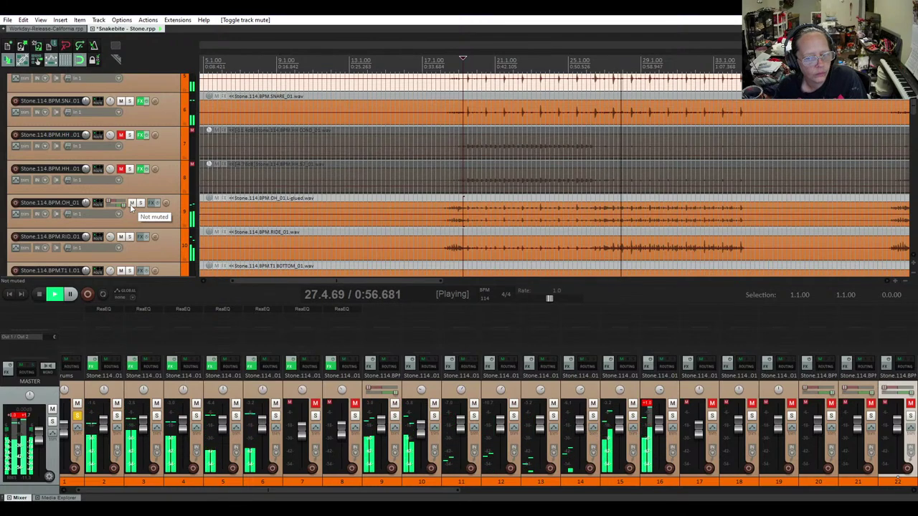
Compare the drums with the OH track muted while unmuting HH COND and HH 57, unmute OH and stop playback
left_click(131, 204)
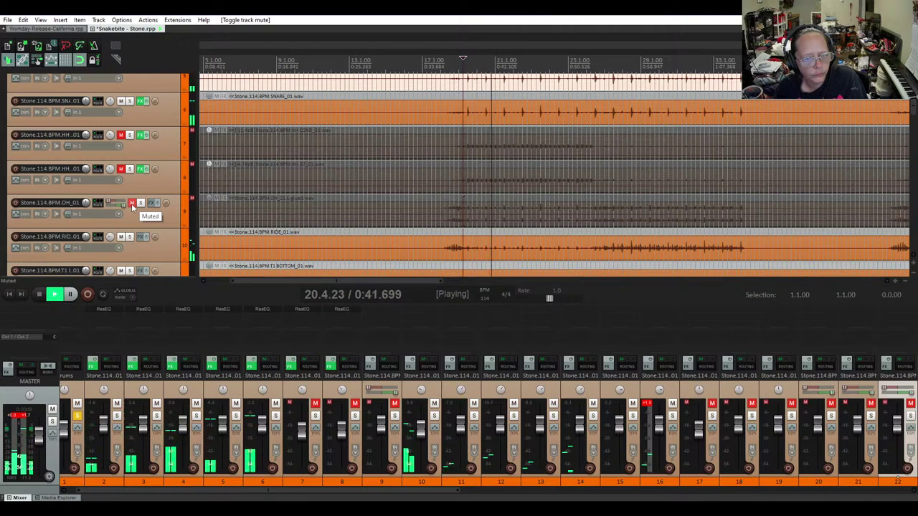
left_click(121, 135)
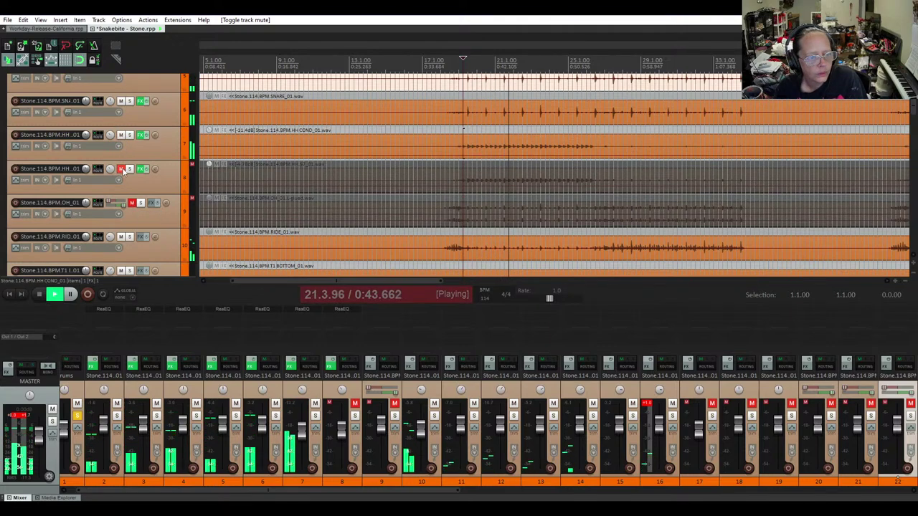
left_click(121, 169)
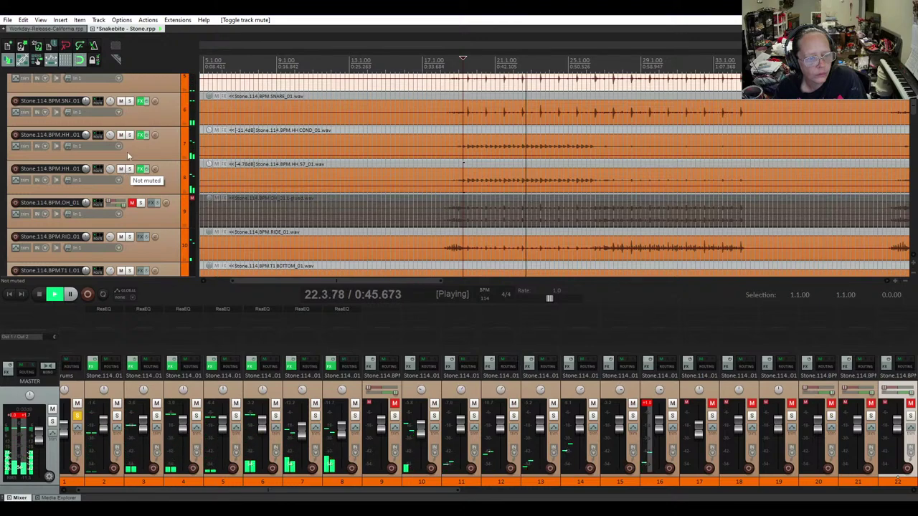
left_click(132, 205)
scroll(144, 187, "down", 2)
key("space")
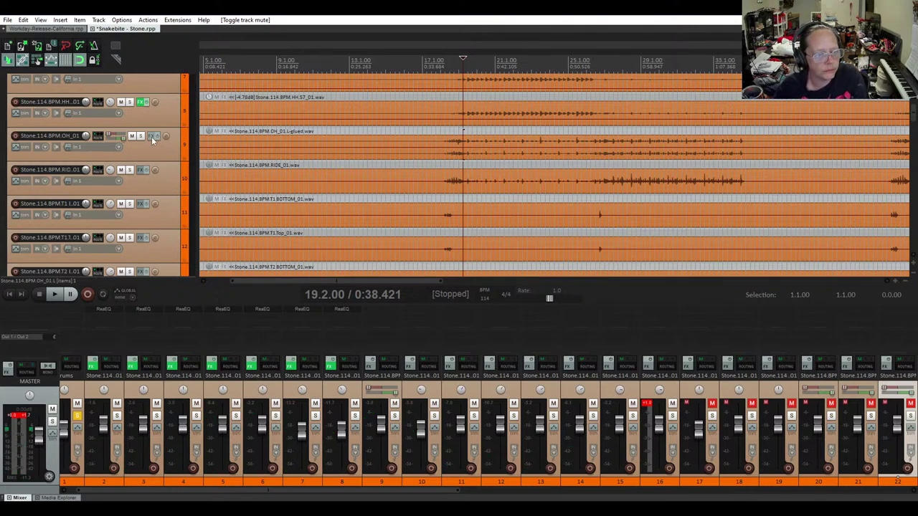
Add ReaEQ to the OH track and set its high shelf band to -5.0 dB at 1902 Hz
left_click(152, 136)
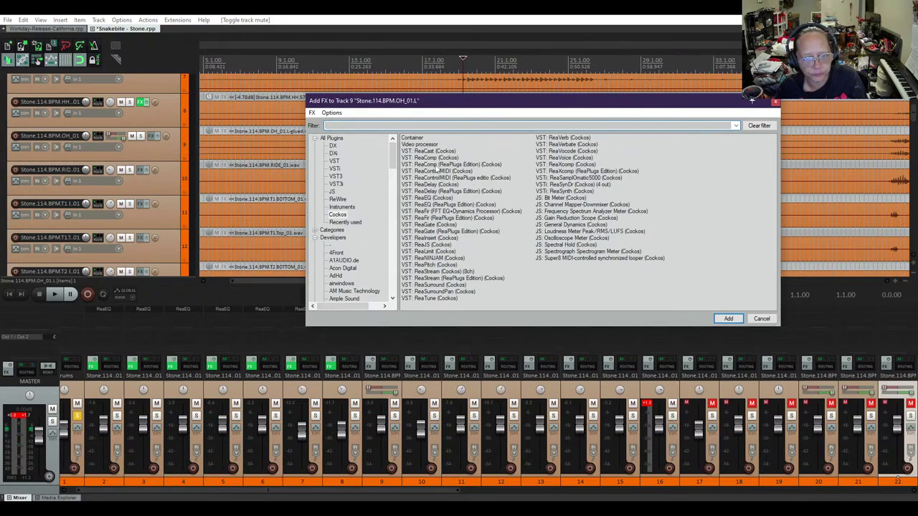
double_click(432, 198)
left_click_drag(245, 47, 602, 139)
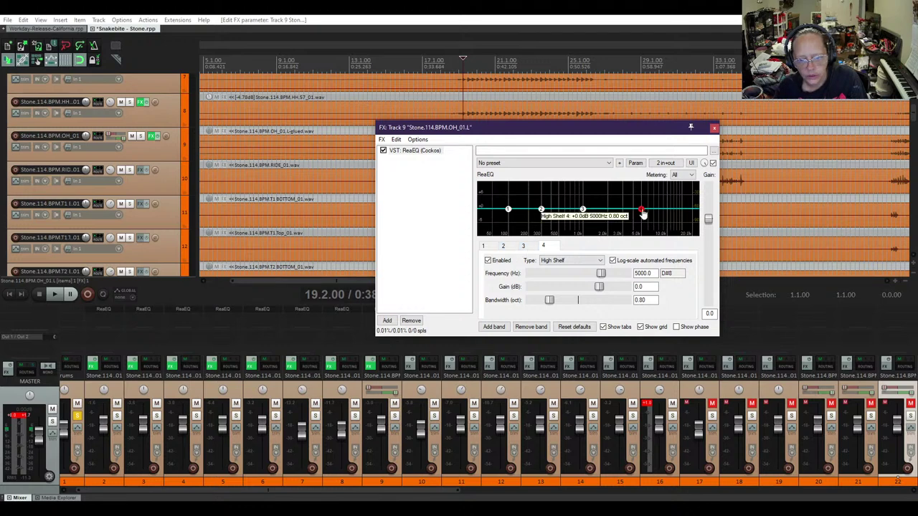
left_click_drag(643, 213, 608, 226)
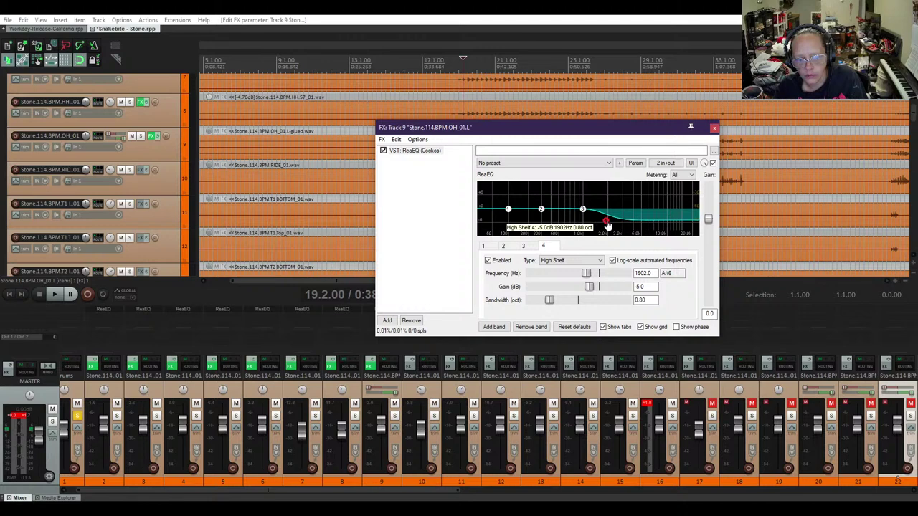
Change band 1 of the OH track's ReaEQ to a High Pass filter and close the FX window
left_click(507, 210)
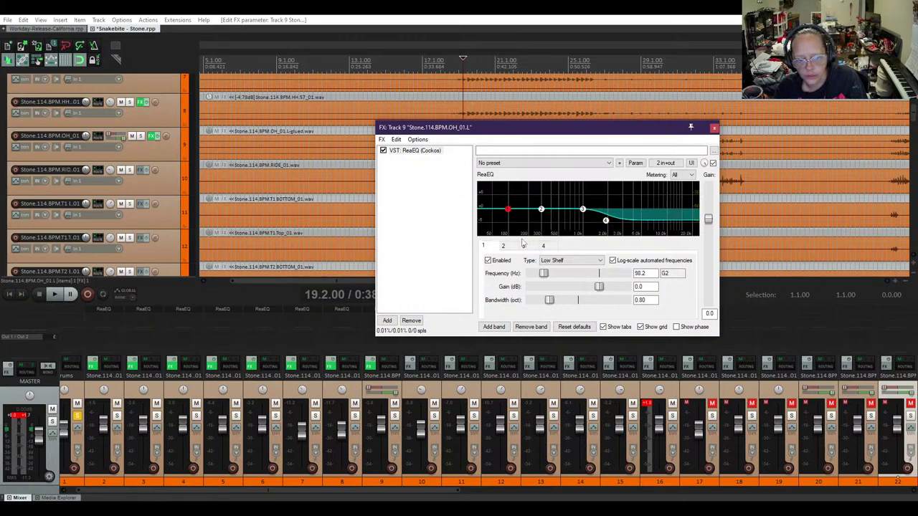
left_click(555, 260)
left_click(553, 294)
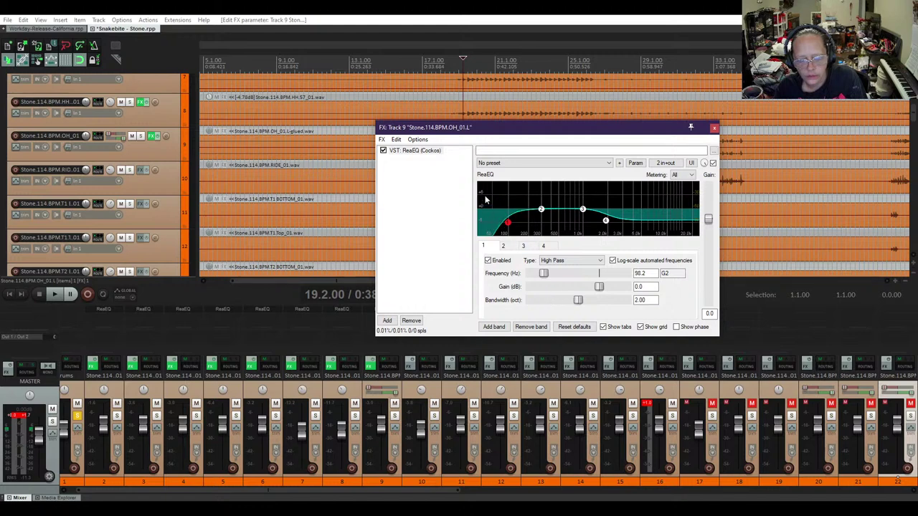
left_click(714, 128)
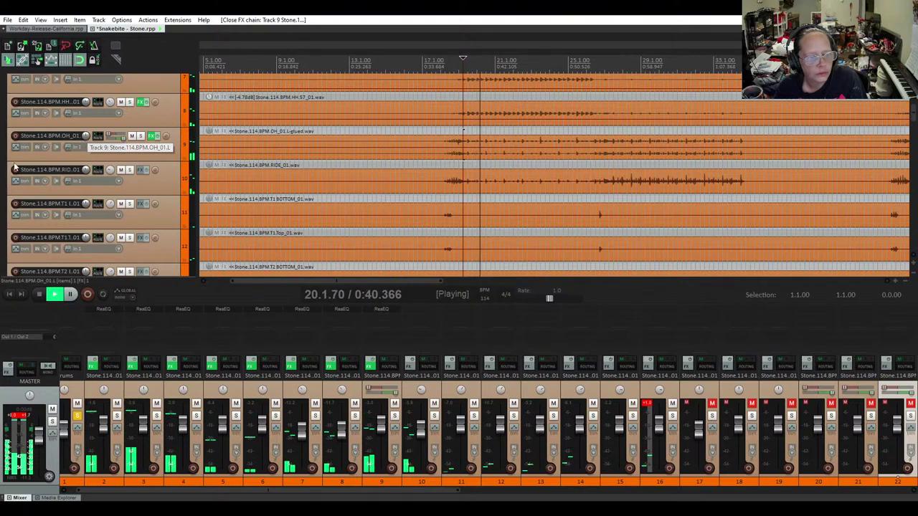
Play the drums with the equalised OH track and look through the drum and room tracks, then stop playback
scroll(19, 167, "up", 4)
scroll(3, 165, "up", 4)
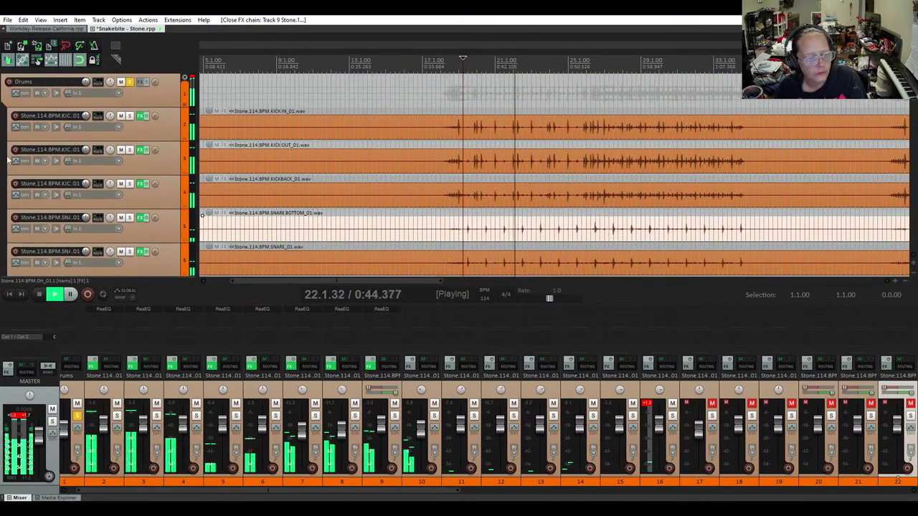
scroll(9, 161, "down", 8)
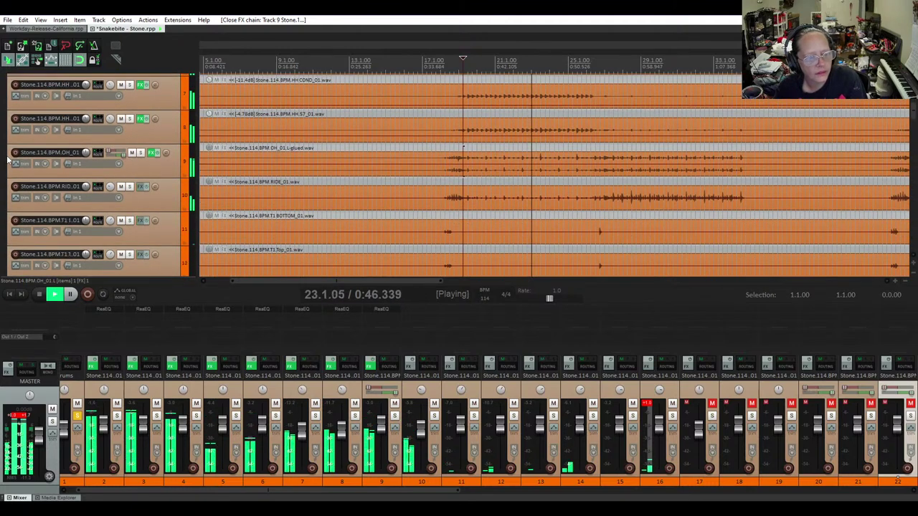
scroll(9, 160, "down", 1)
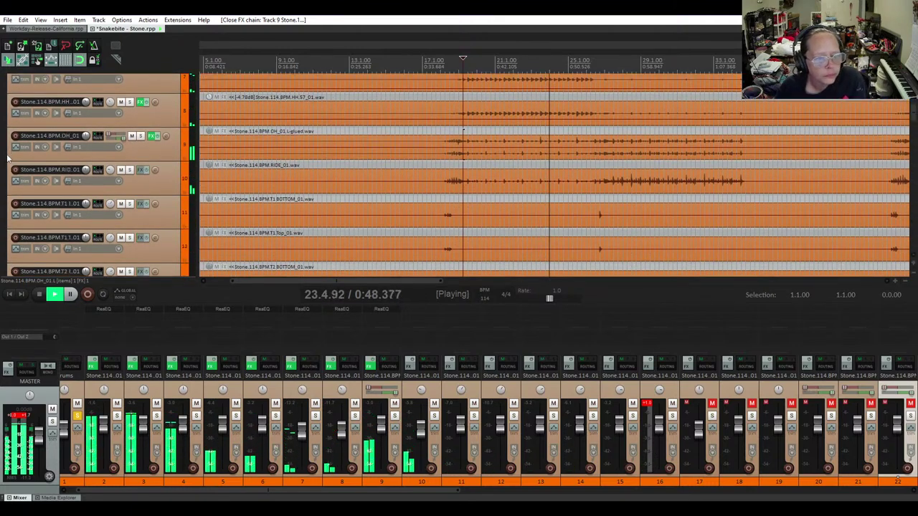
scroll(9, 159, "down", 8)
scroll(9, 159, "down", 12)
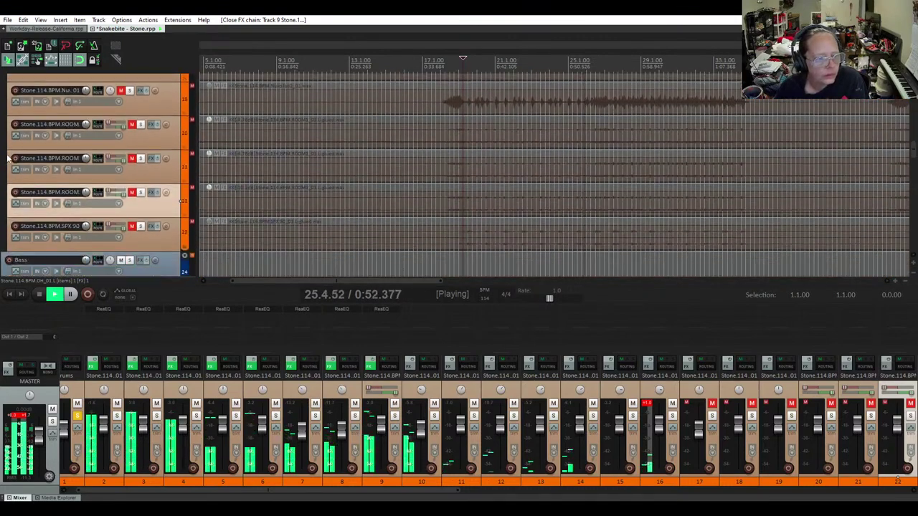
scroll(9, 159, "up", 12)
key("space")
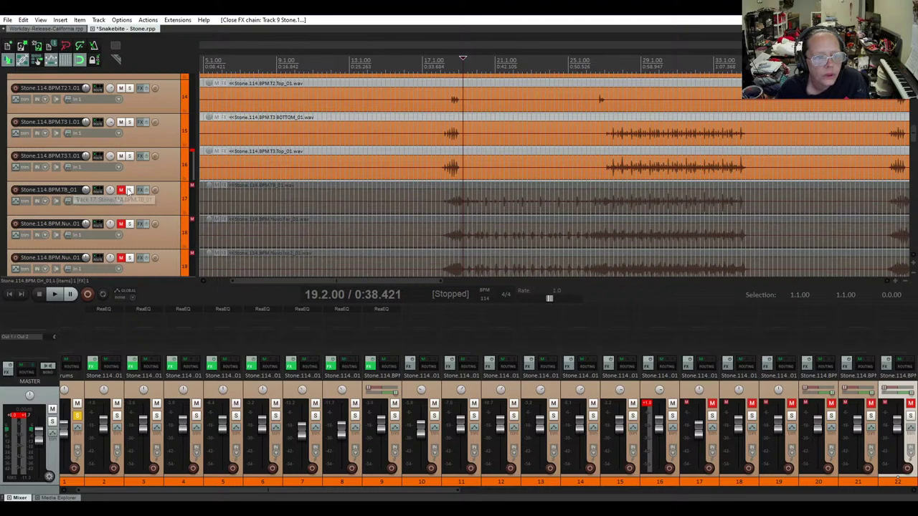
Unmute and solo the TB track to audition it, then clear the solo and mute it again
left_click(120, 189)
left_click(130, 190)
key("space")
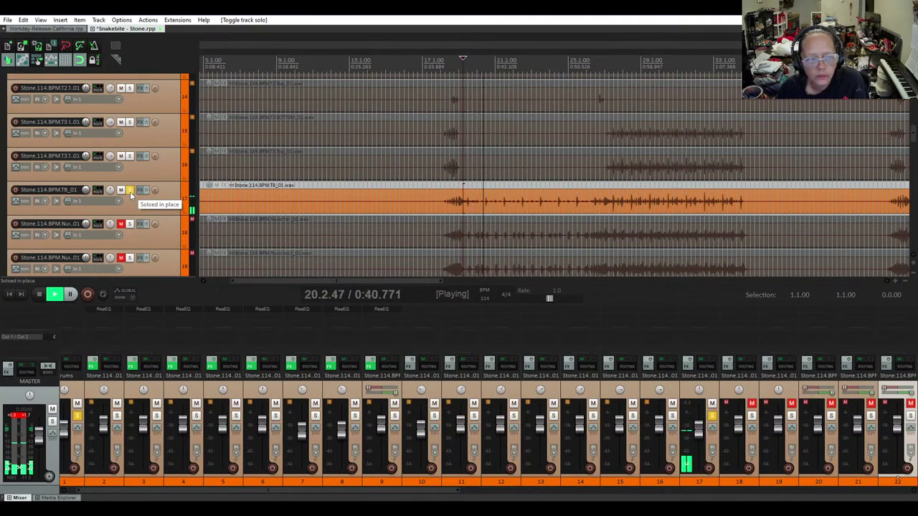
key("space")
left_click(130, 190)
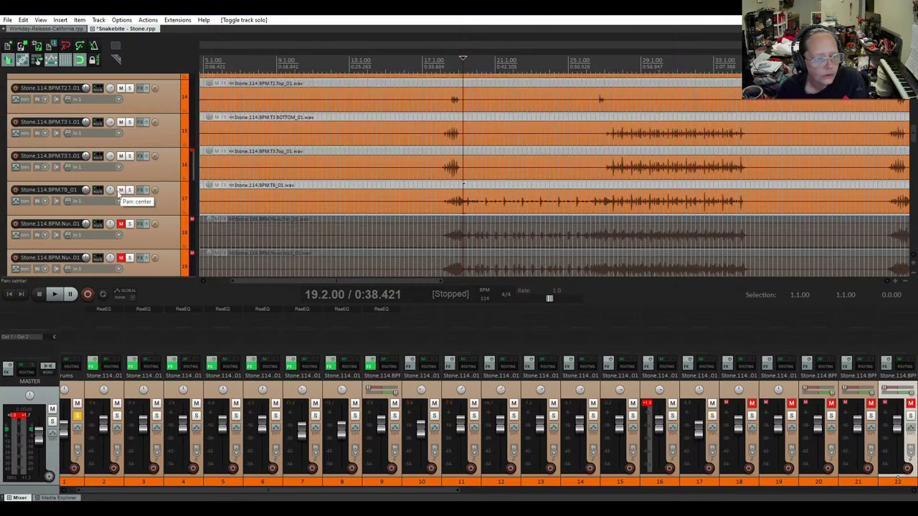
left_click(121, 190)
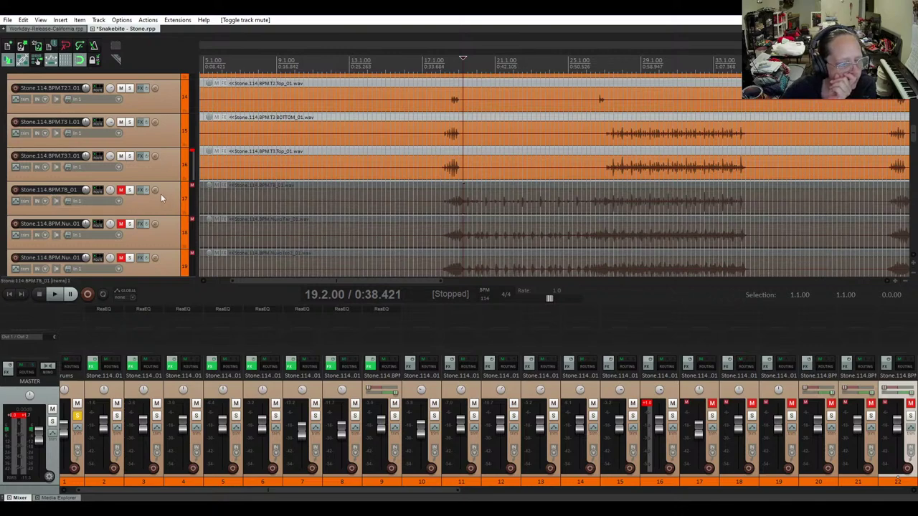
Unmute the ROOM2 and ROOM1 tracks and play the drums with them
scroll(161, 193, "down", 3)
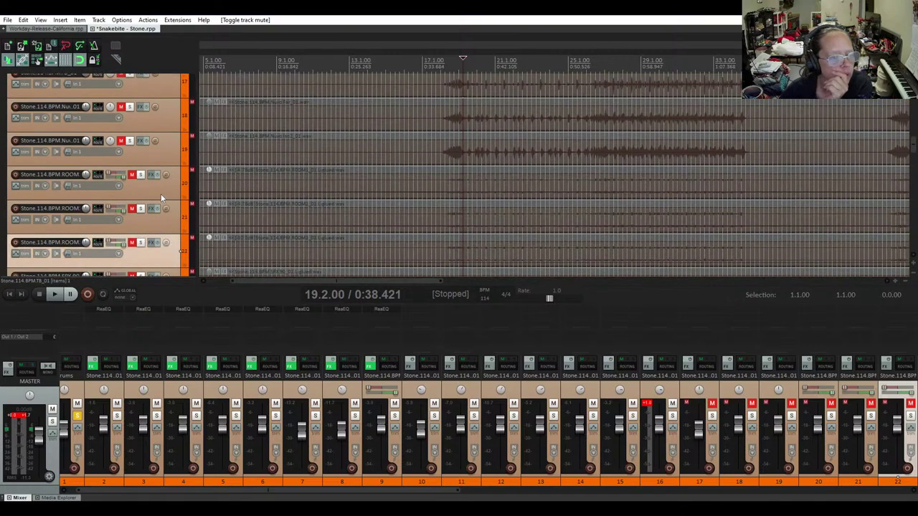
left_click(132, 207)
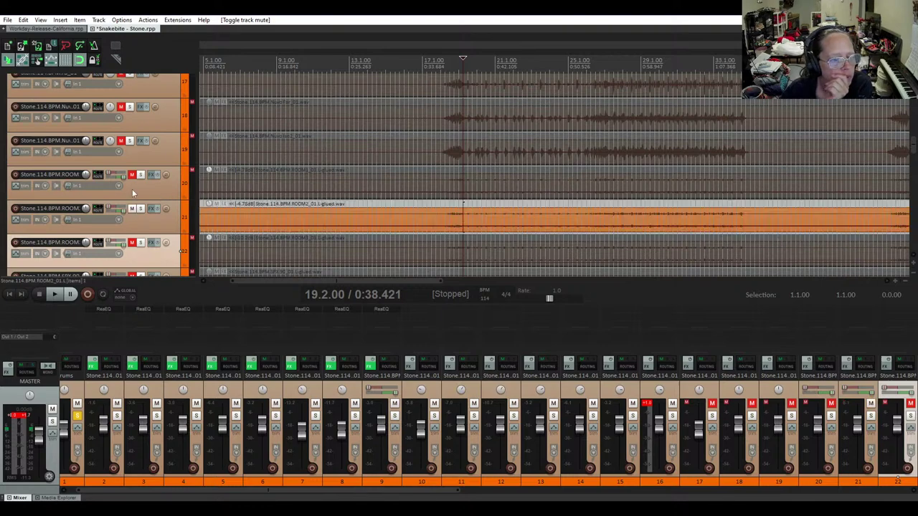
left_click(132, 175)
key("space")
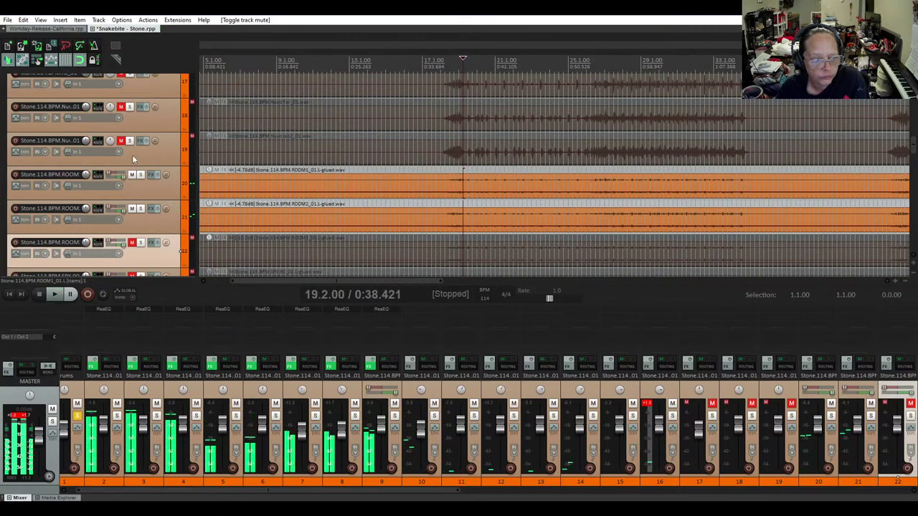
Audition the Nuvo Iso2 track in solo, then mute it again
left_click(129, 141)
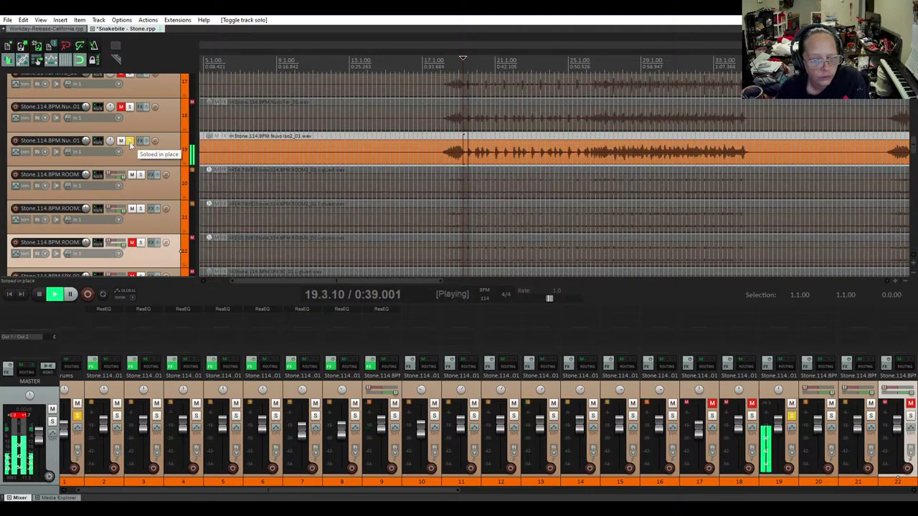
key("space")
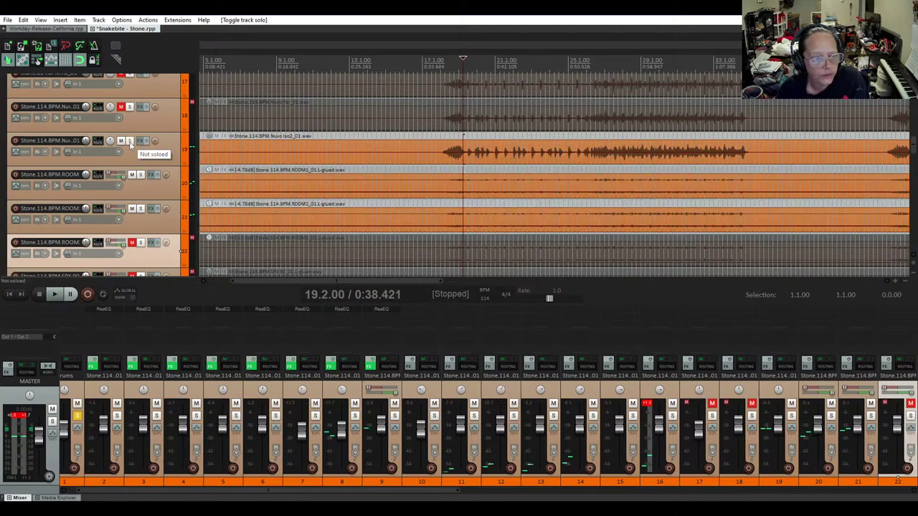
left_click(121, 141)
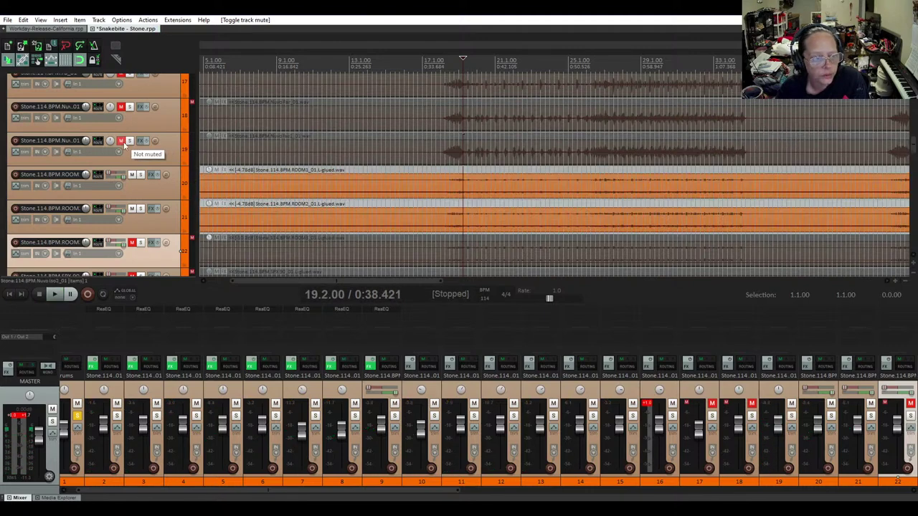
Move the Nuvo Iso2 track into the Unused folder at the end of the track list and collapse that folder
left_click(165, 142)
scroll(144, 215, "down", 4)
scroll(132, 324, "down", 14)
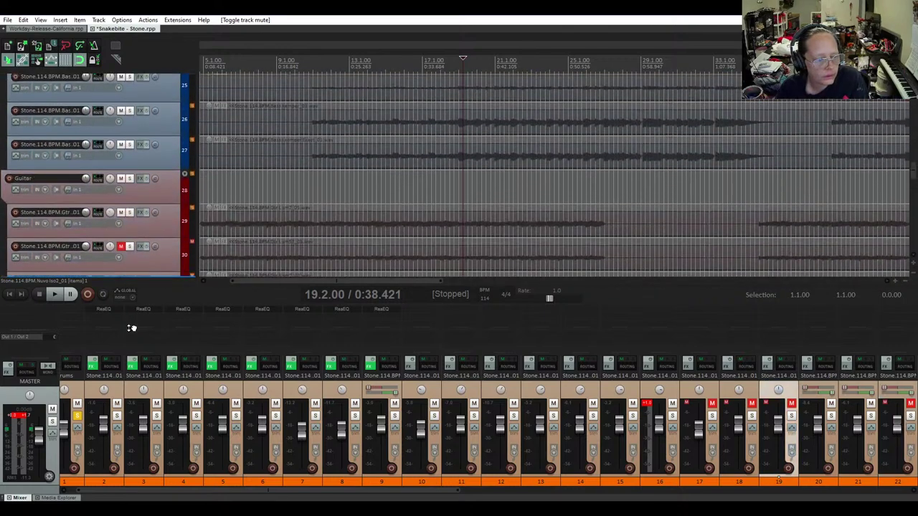
scroll(131, 328, "down", 9)
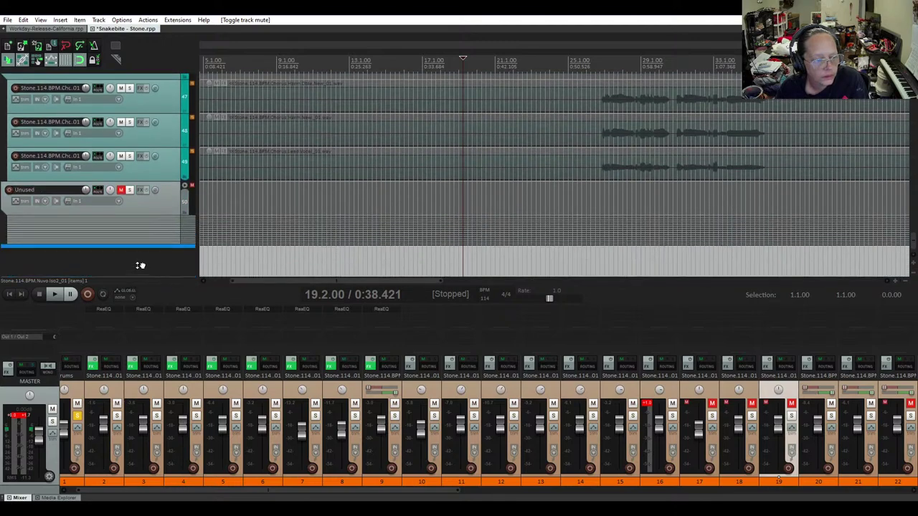
left_click_drag(150, 251, 160, 246)
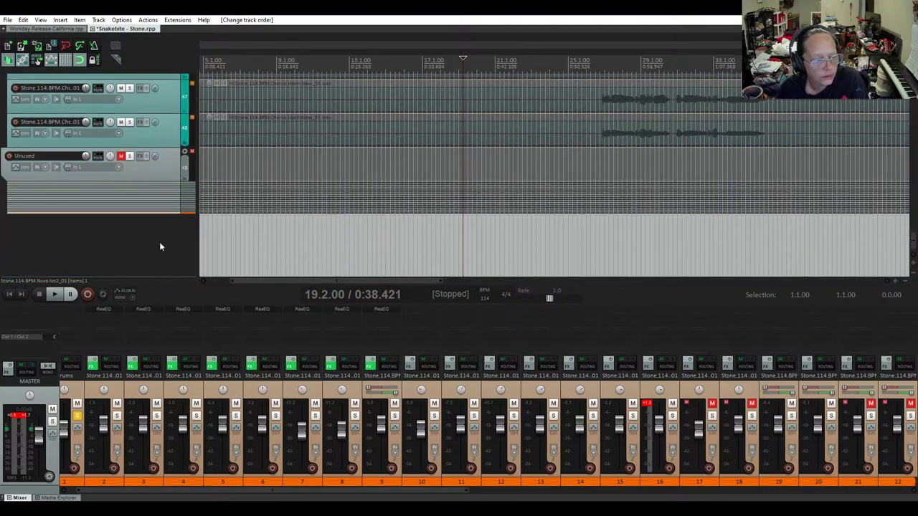
left_click(184, 153)
scroll(92, 182, "up", 3)
left_click(92, 183)
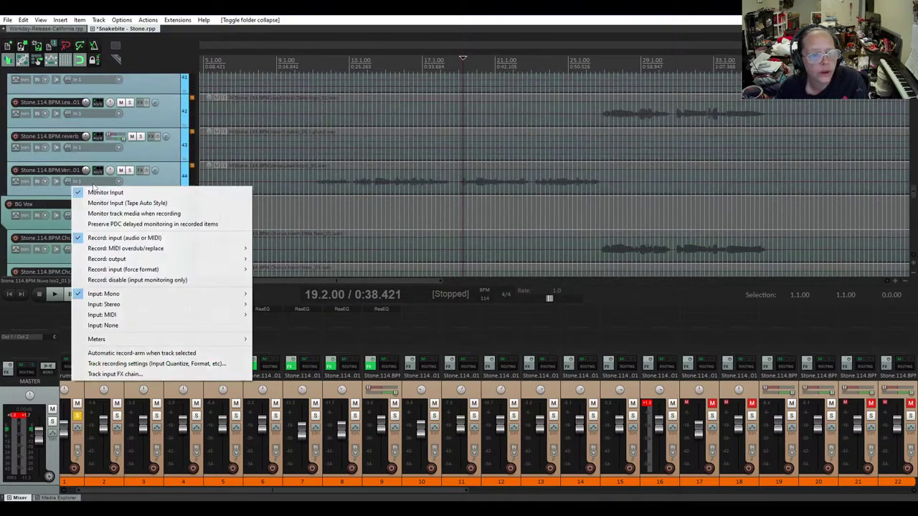
left_click(446, 201)
Select the muted TB track and the remaining Nuvo track and move both into the Unused folder
scroll(374, 202, "up", 8)
scroll(374, 203, "down", 6)
scroll(49, 205, "up", 8)
scroll(49, 206, "up", 12)
scroll(48, 206, "up", 6)
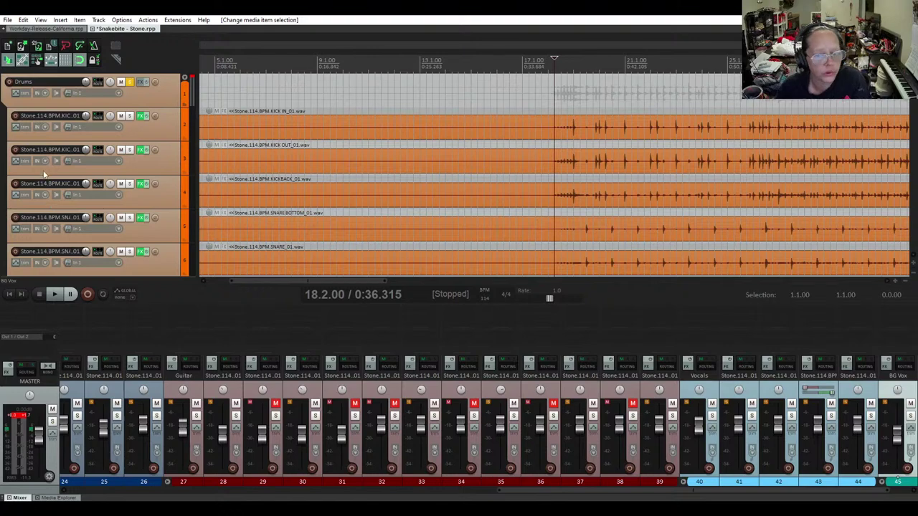
scroll(43, 170, "down", 10)
scroll(43, 171, "down", 1)
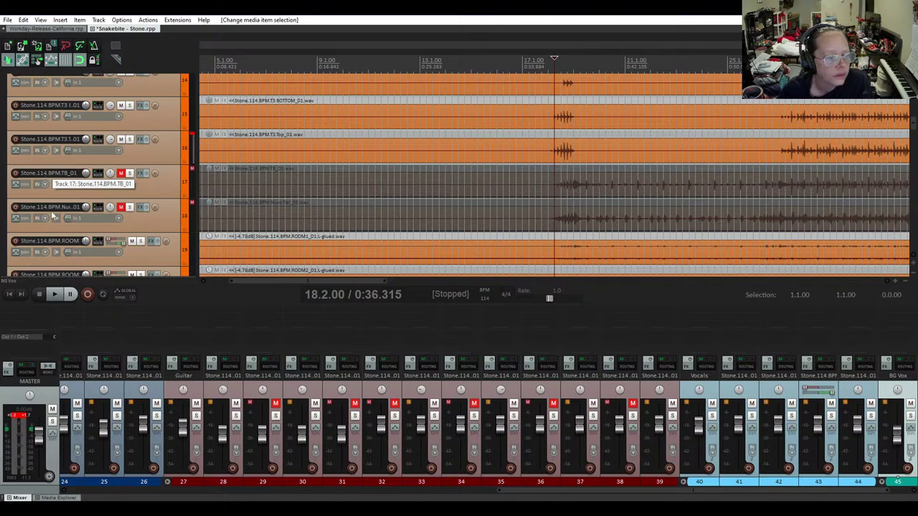
left_click(160, 187)
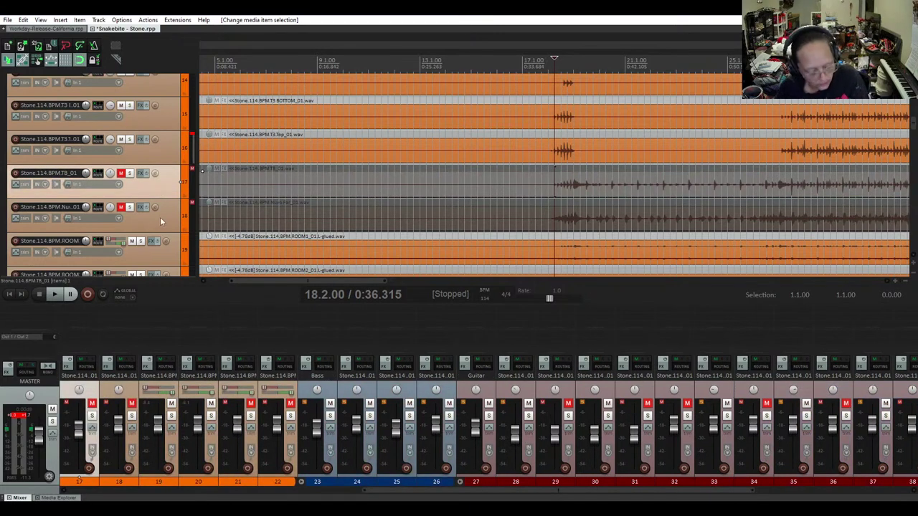
left_click(160, 218)
scroll(172, 244, "down", 5)
scroll(192, 307, "down", 15)
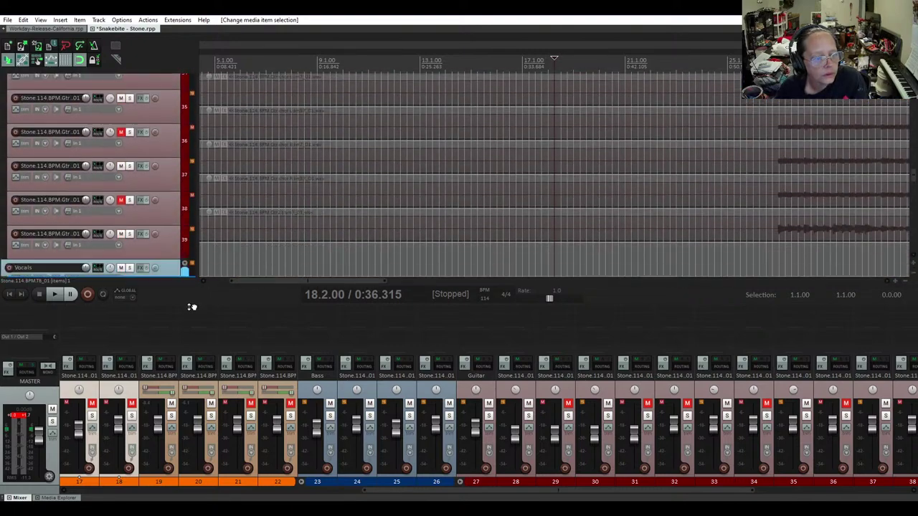
scroll(191, 307, "down", 12)
left_click_drag(167, 224, 152, 183)
scroll(150, 183, "up", 7)
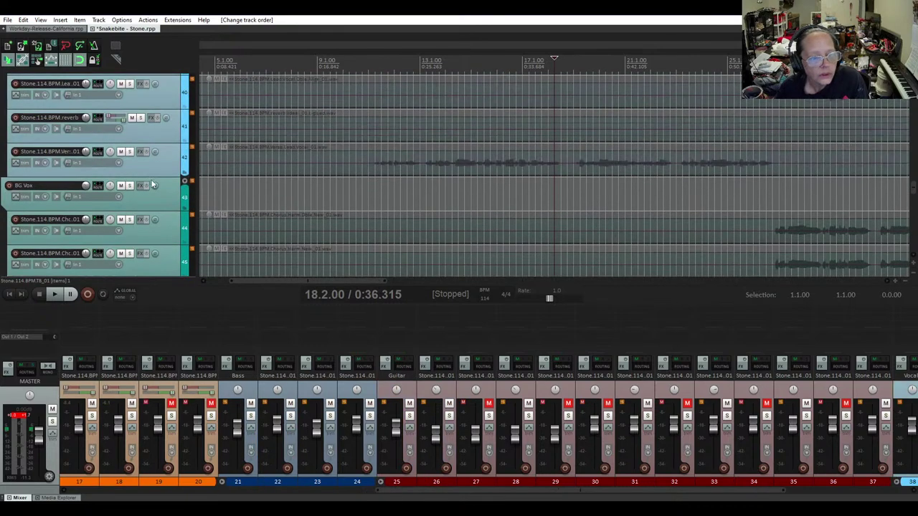
scroll(913, 193, "up", 1)
left_click_drag(913, 194, 914, 74)
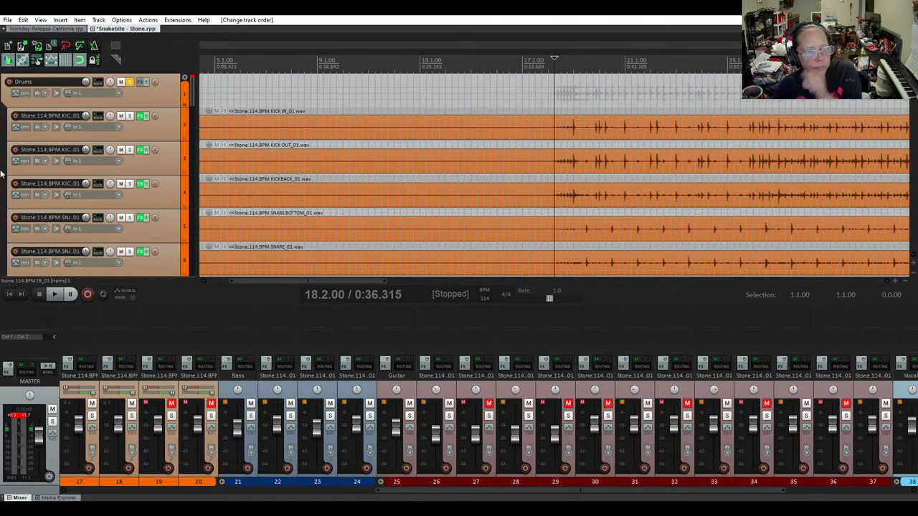
scroll(1, 172, "down", 6)
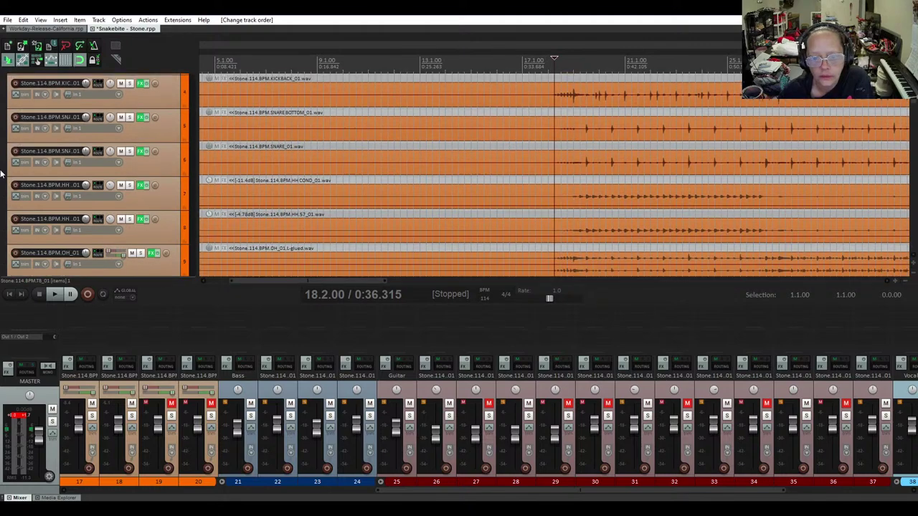
Select the muted ROOM3 and SPX 90 drum tracks and move both into the Unused folder
scroll(1, 172, "down", 9)
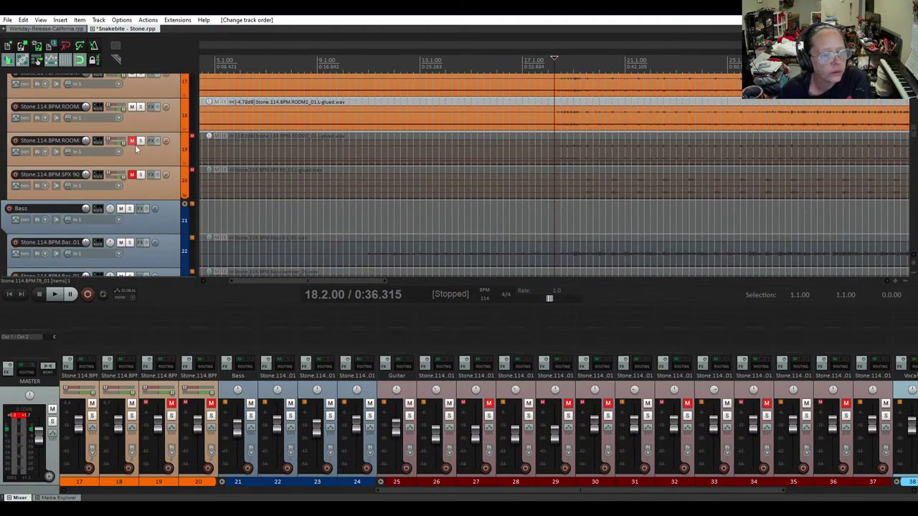
left_click(157, 154)
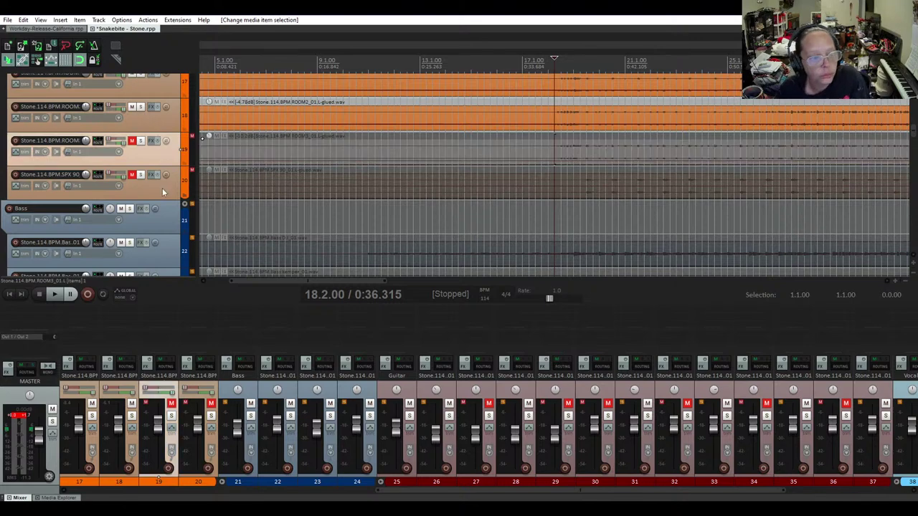
left_click(163, 185, "shift")
scroll(174, 166, "down", 13)
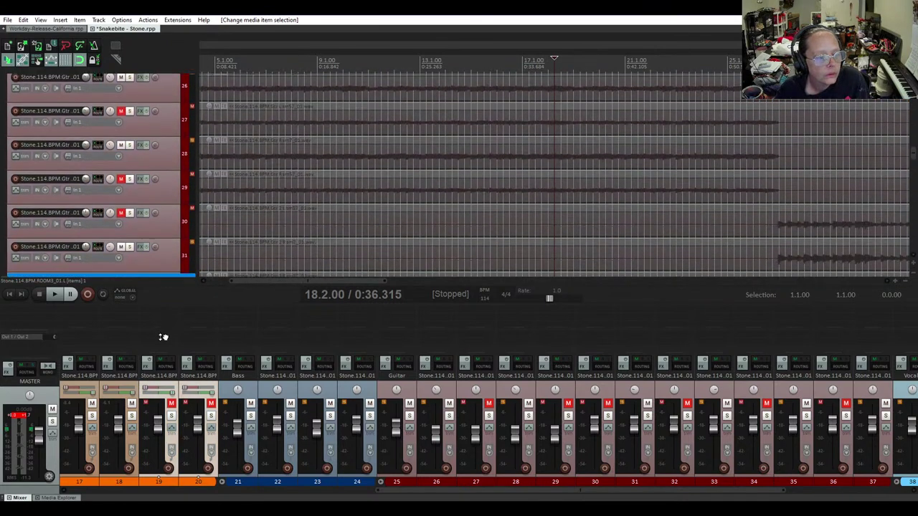
scroll(164, 343, "down", 14)
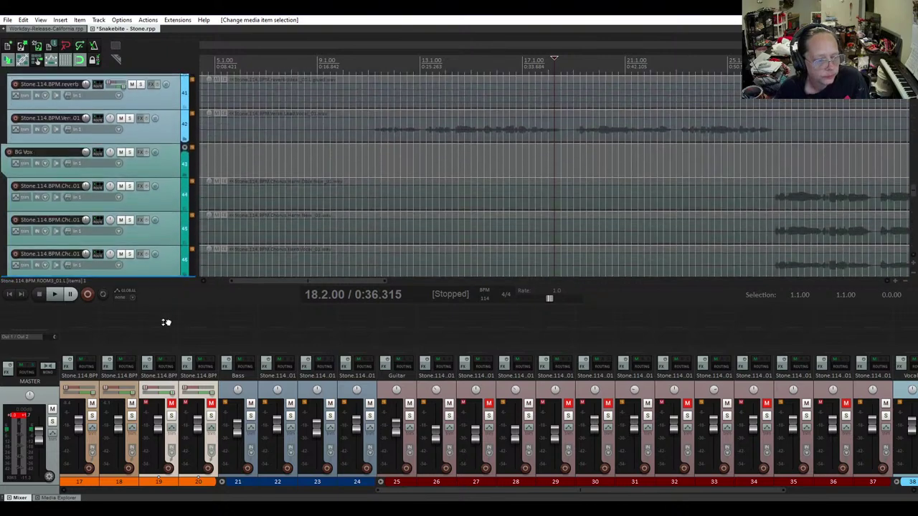
left_click_drag(165, 322, 171, 147)
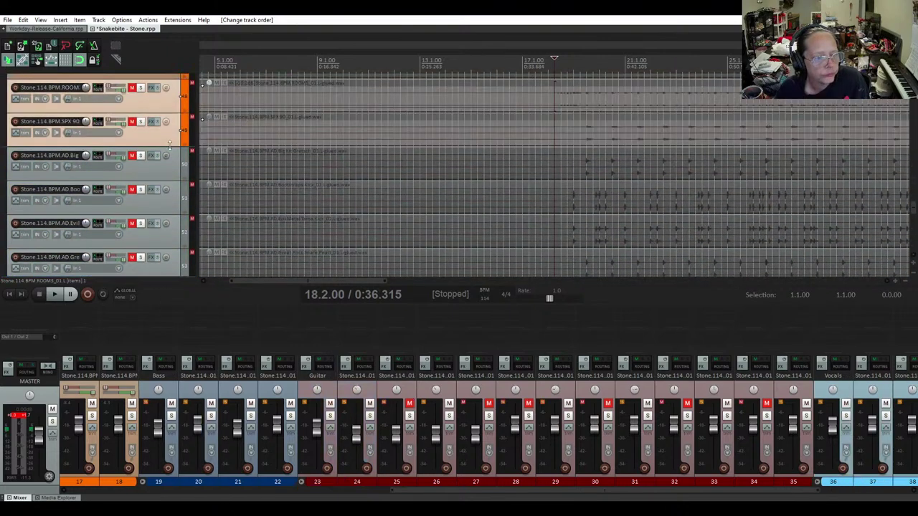
Review the remaining drum tracks from the kicks to the room mics and take the Drums folder out of solo
scroll(228, 142, "up", 6)
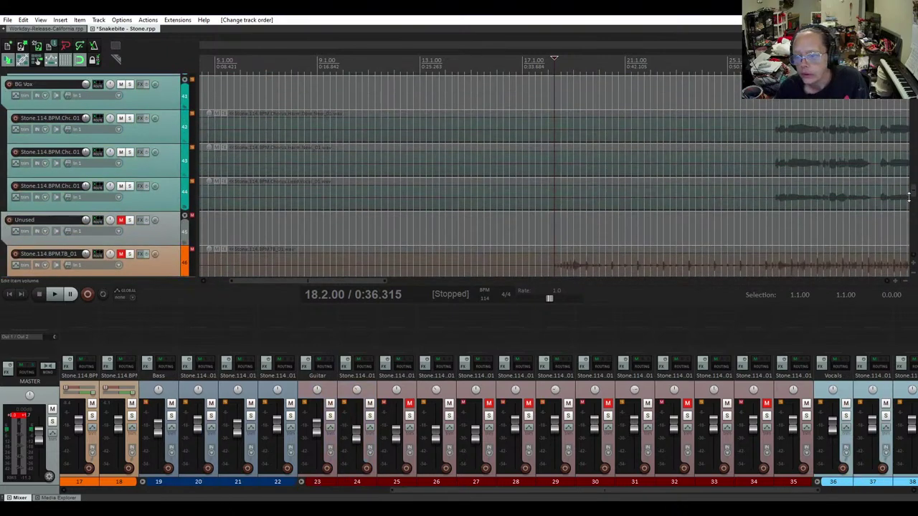
scroll(907, 197, "up", 20)
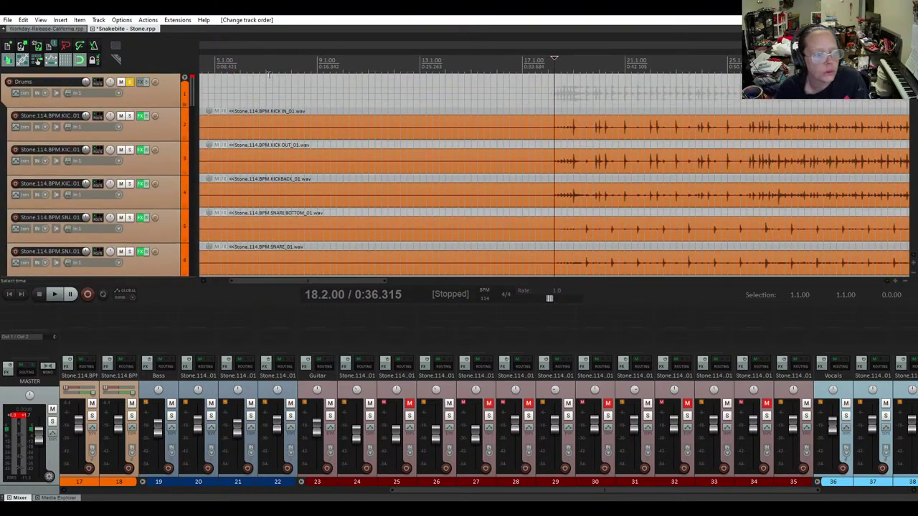
scroll(55, 136, "down", 3)
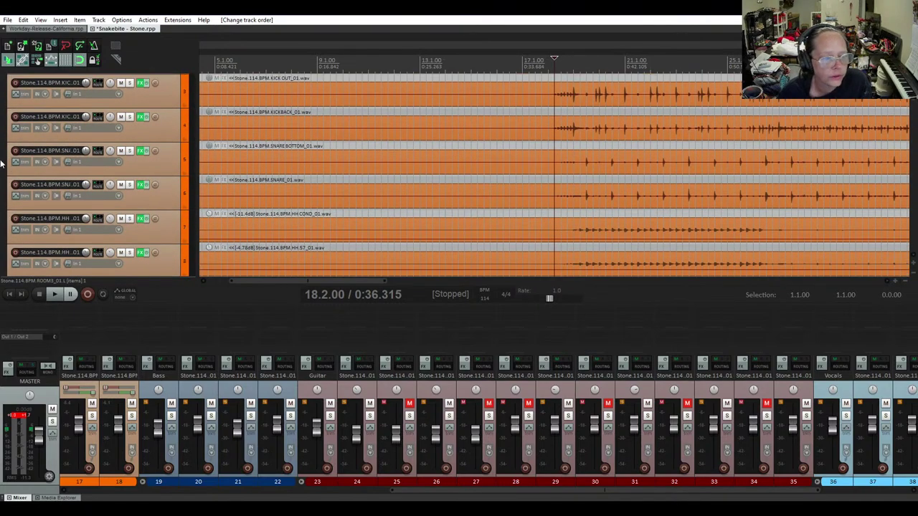
scroll(1, 163, "down", 5)
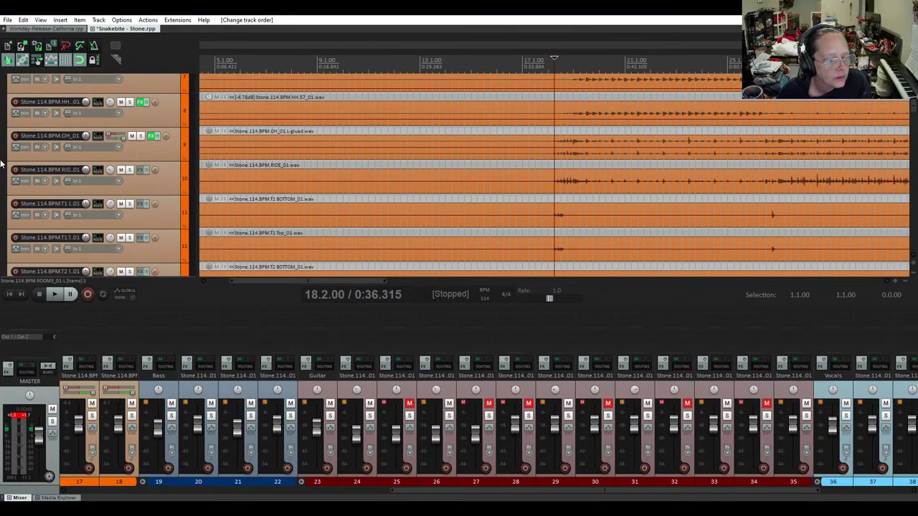
scroll(1, 164, "down", 5)
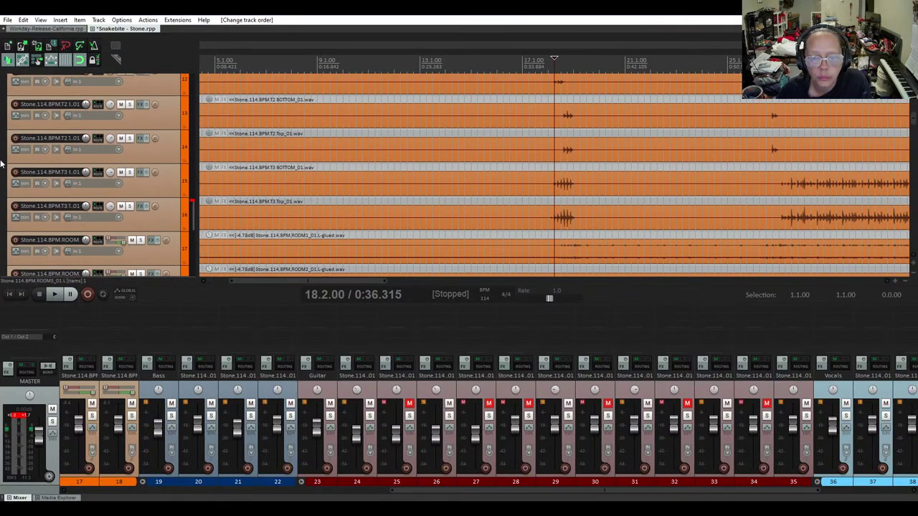
scroll(1, 165, "up", 1)
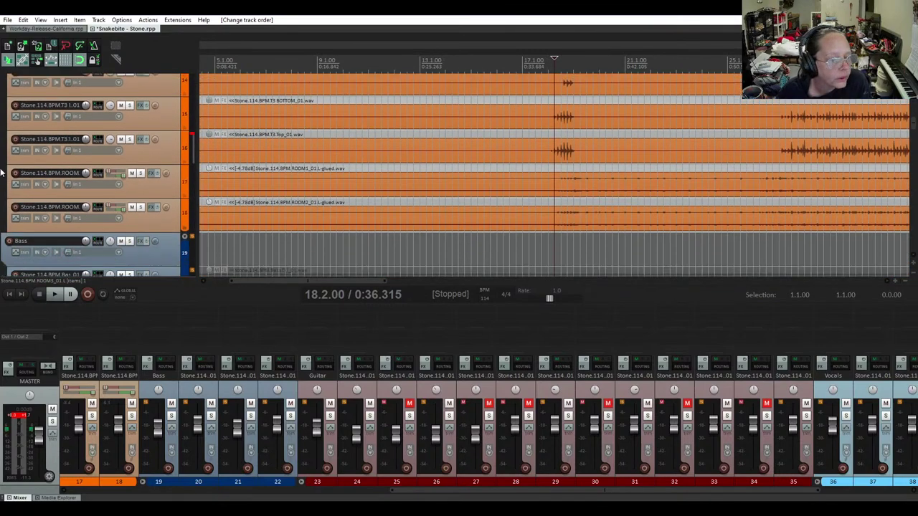
scroll(2, 172, "up", 5)
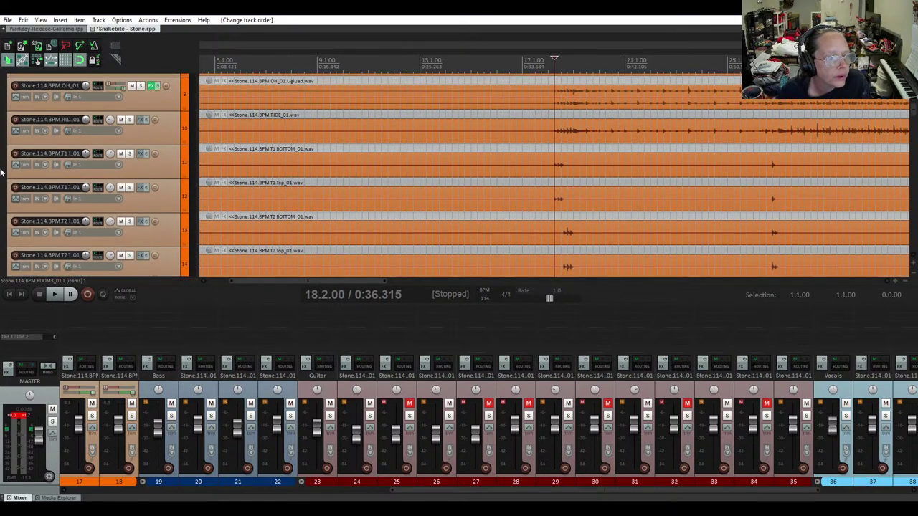
scroll(1, 172, "up", 5)
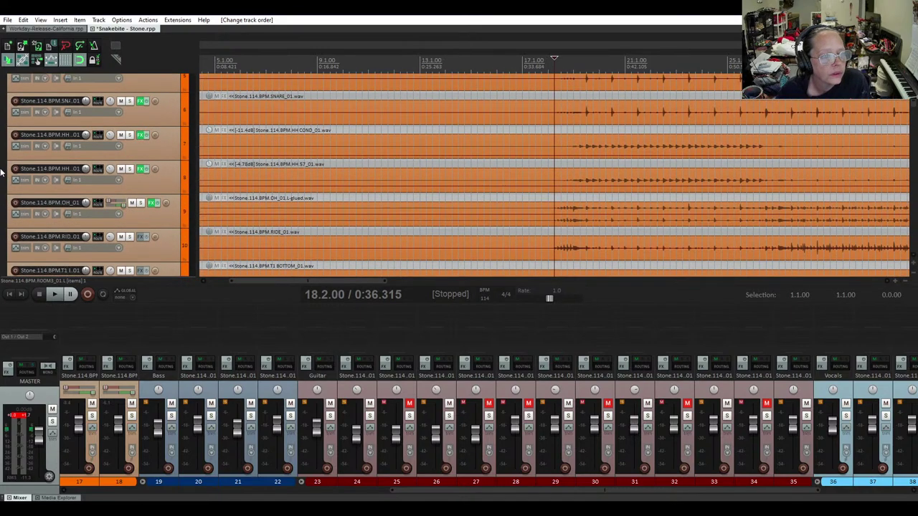
scroll(2, 172, "up", 2)
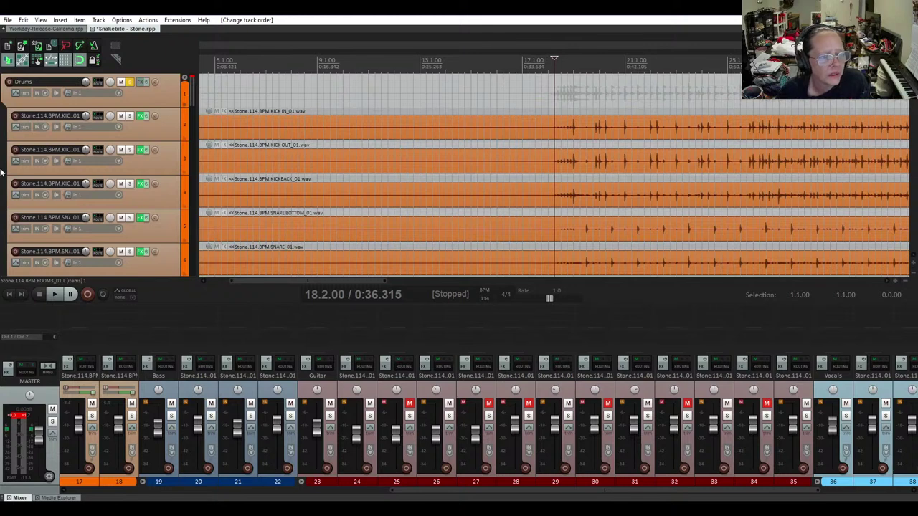
left_click(130, 82)
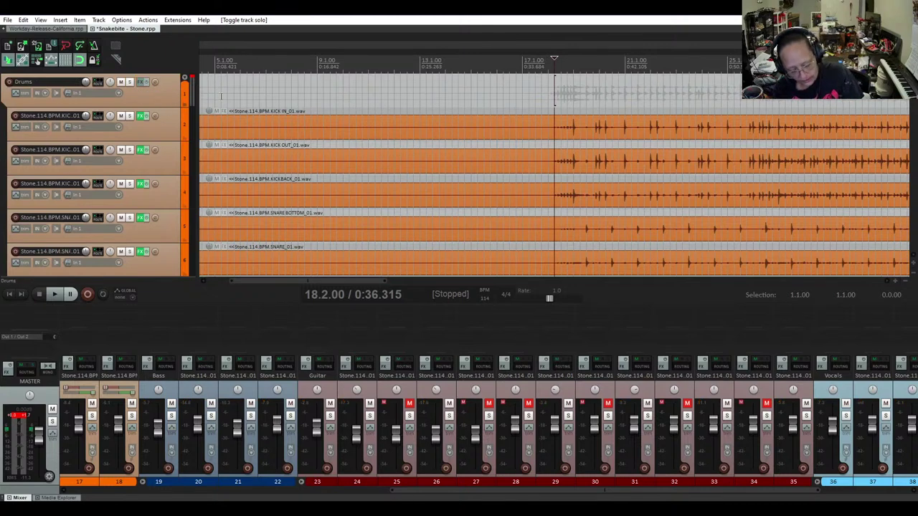